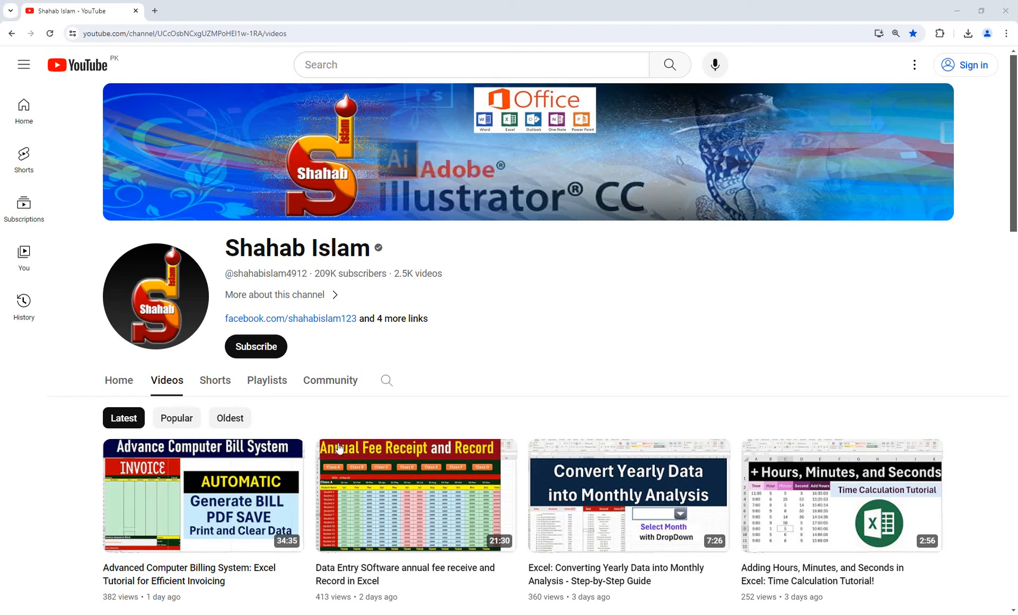
Switch to the Book1.xlsx workbook in Excel and examine the category lists on Sheet2 and the Remaining Q column on Sheet1
mouse_move(374, 614)
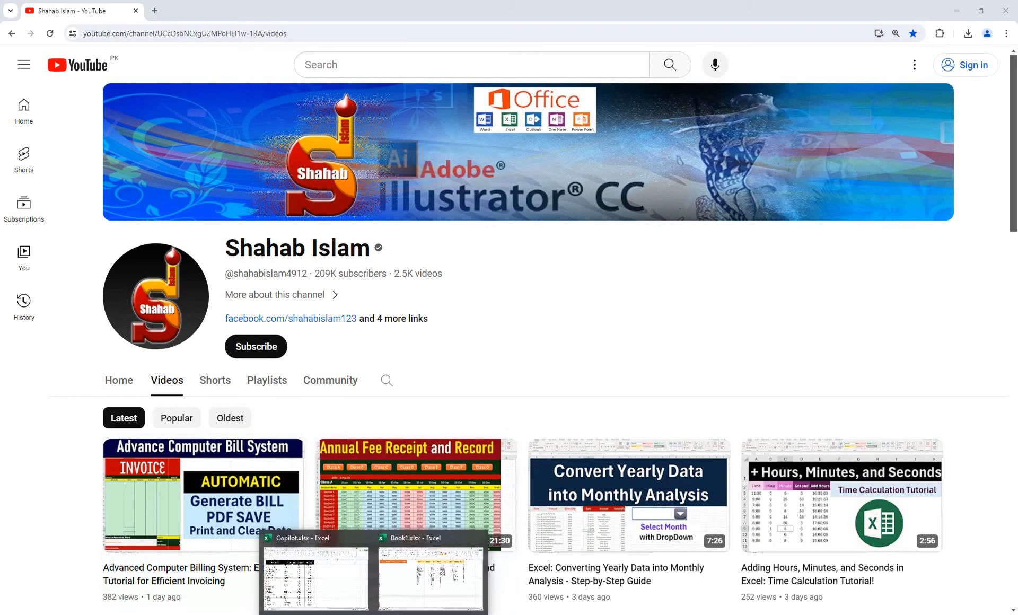
click(431, 576)
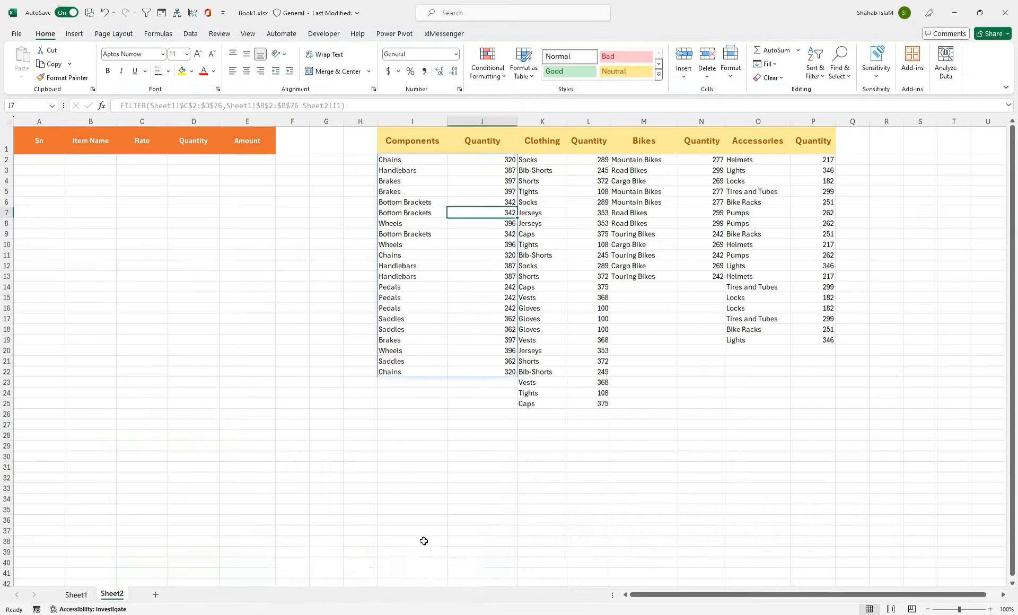
click(305, 231)
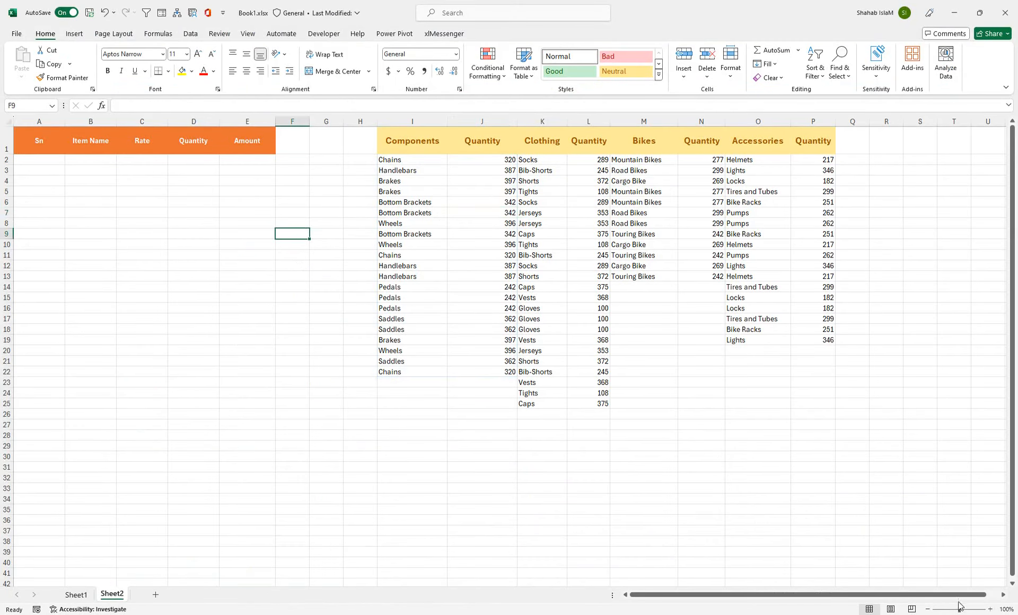
drag(960, 608, 957, 609)
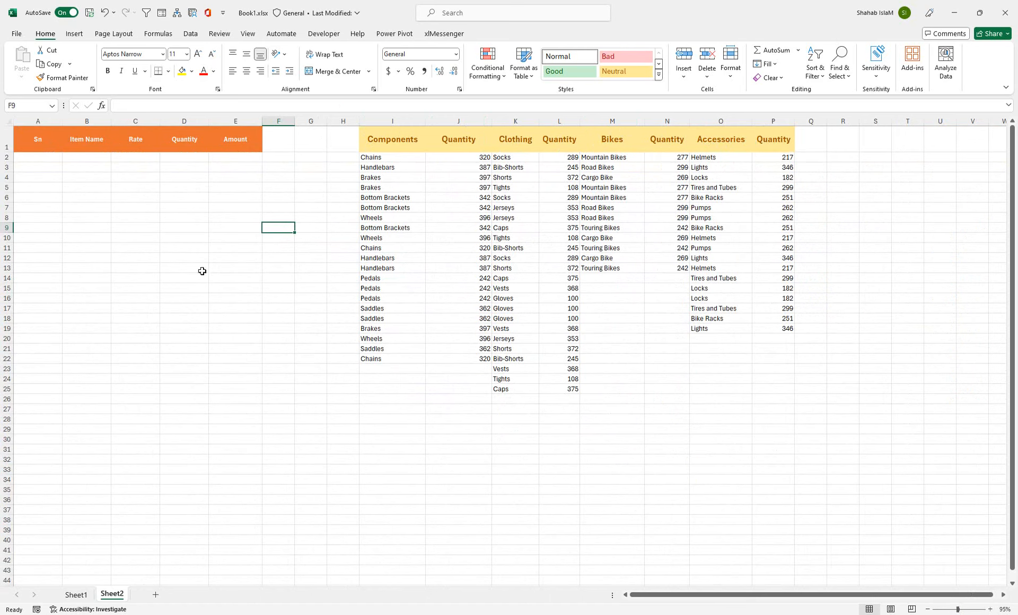
click(79, 595)
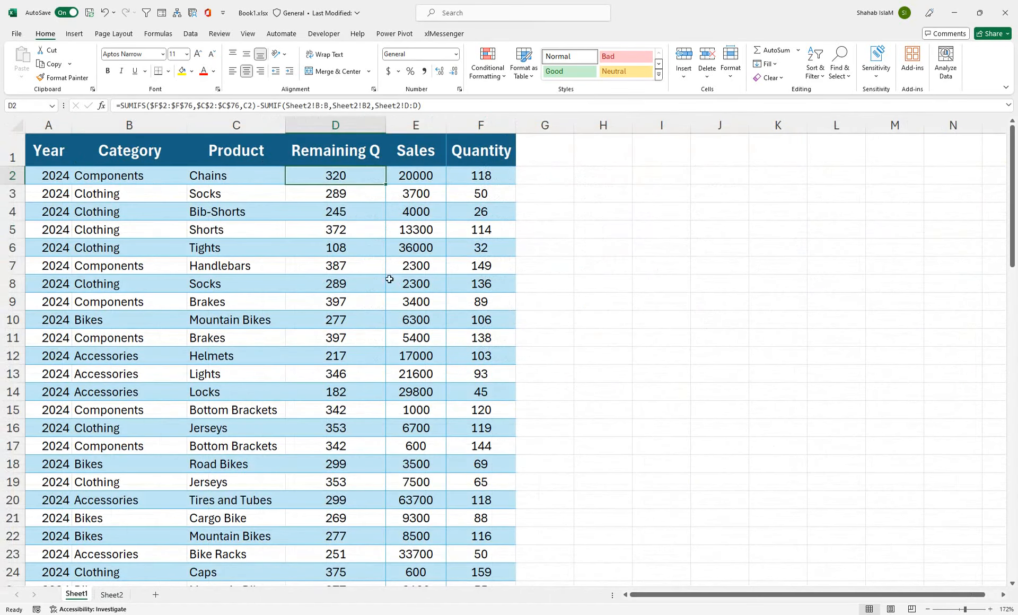
click(595, 219)
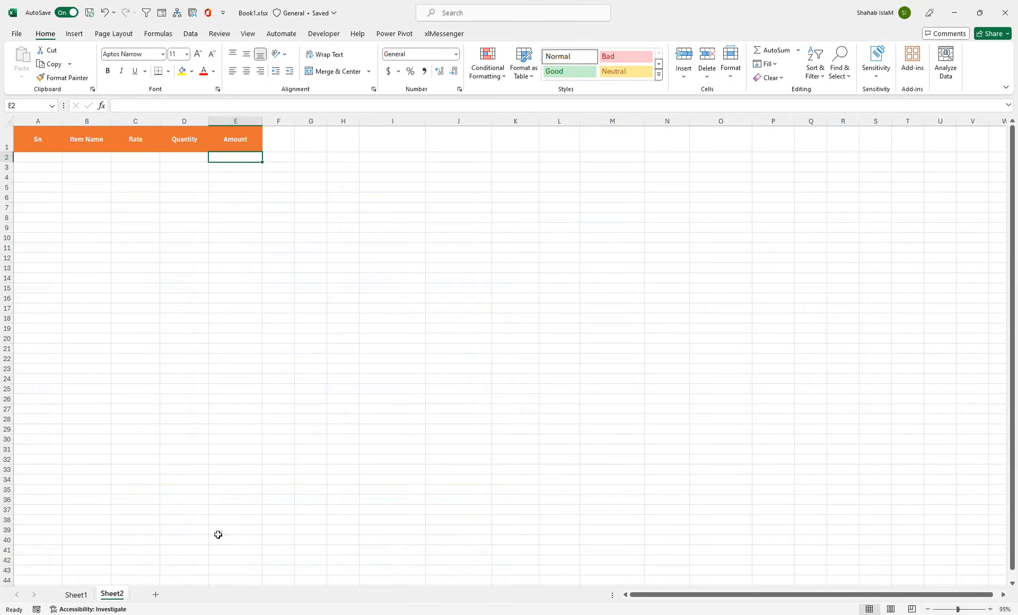
Compare the product data columns on Sheet1 with the empty Sn, Item Name, Rate, Quantity and Amount table on Sheet2, ending on Sheet1
click(80, 595)
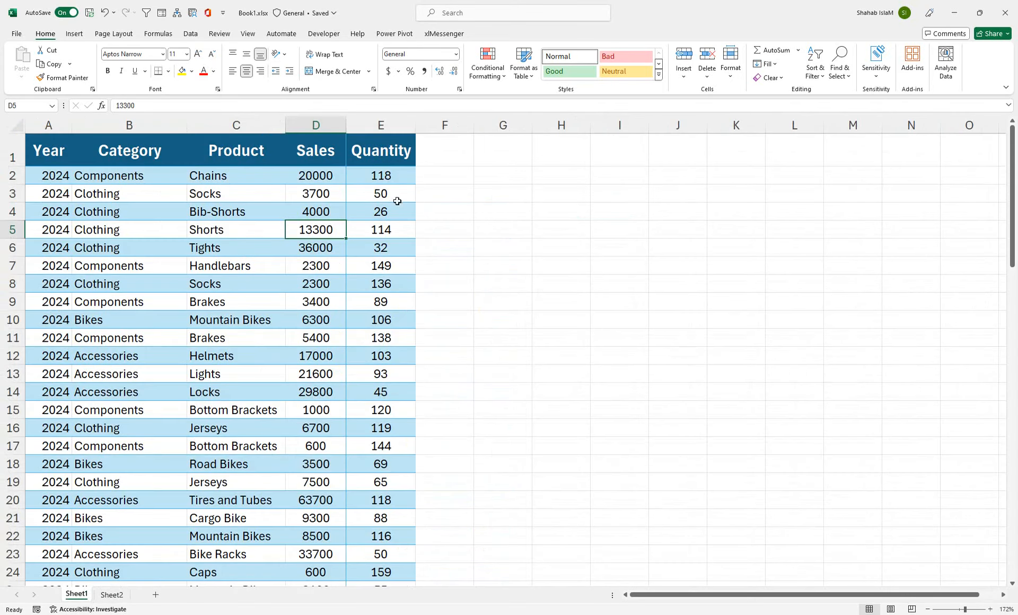
click(112, 595)
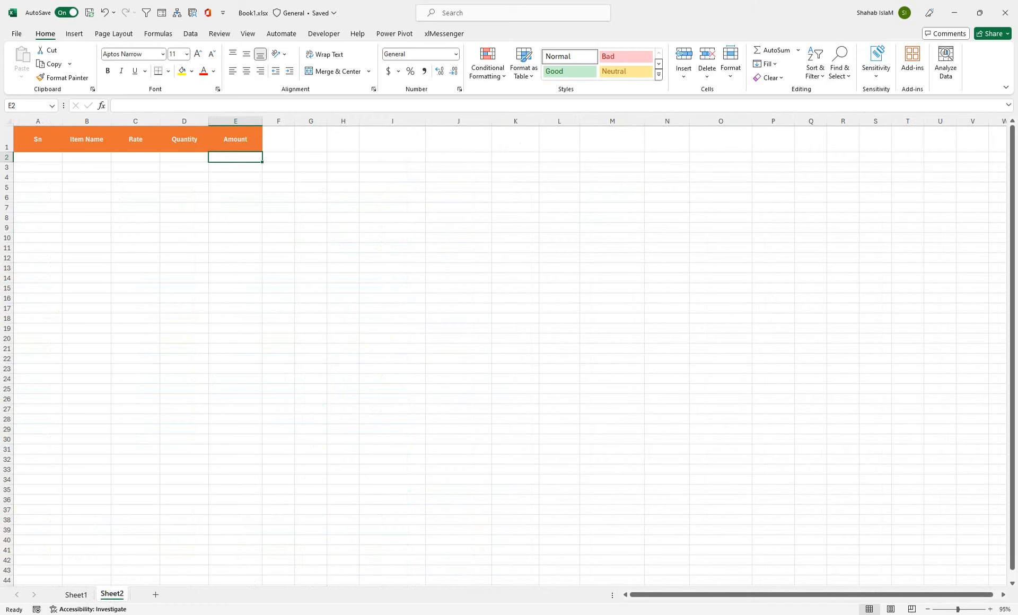
click(962, 610)
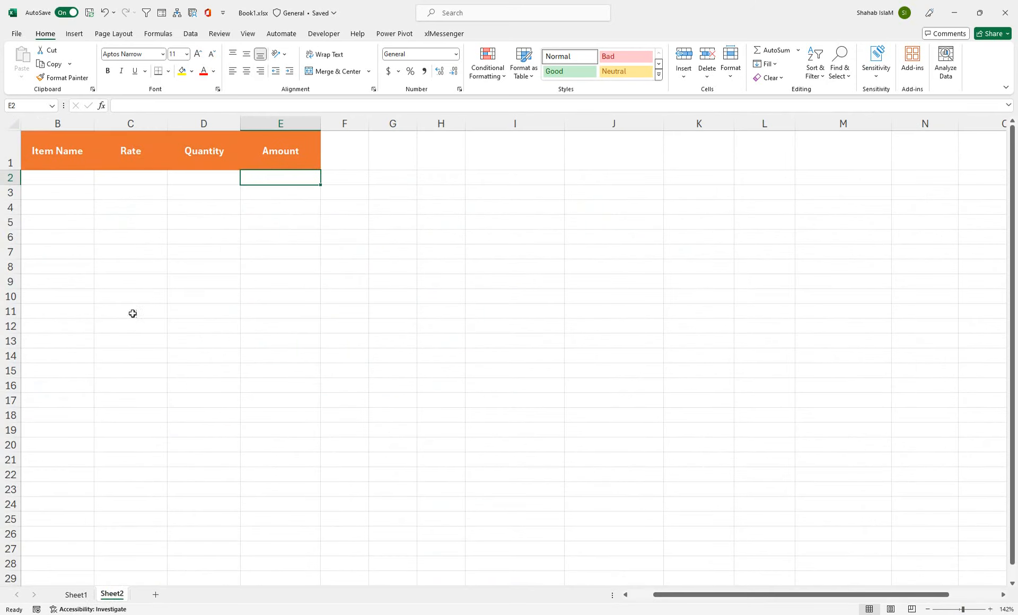
drag(57, 237, 15, 208)
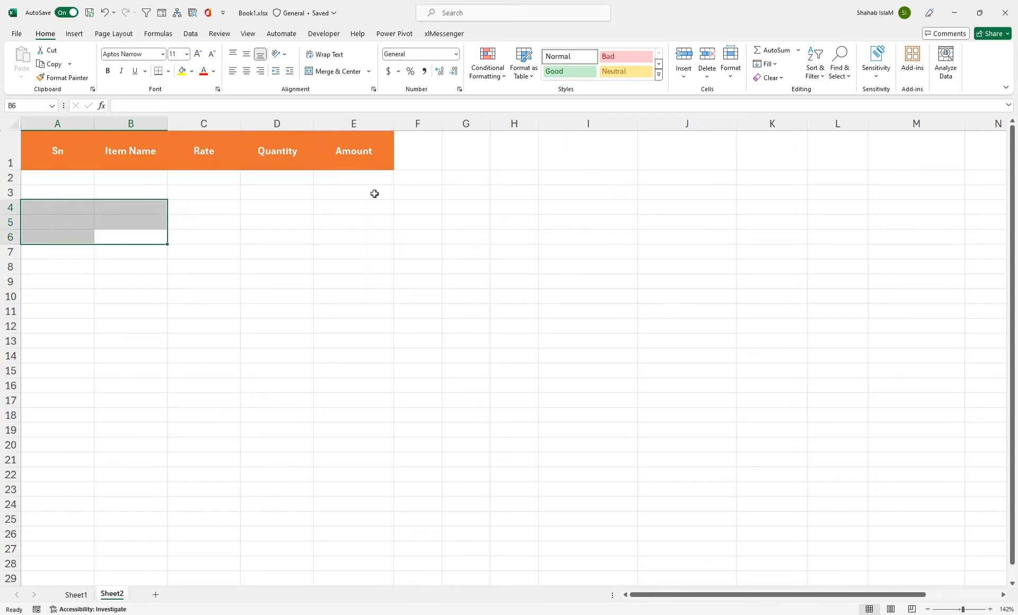
click(77, 595)
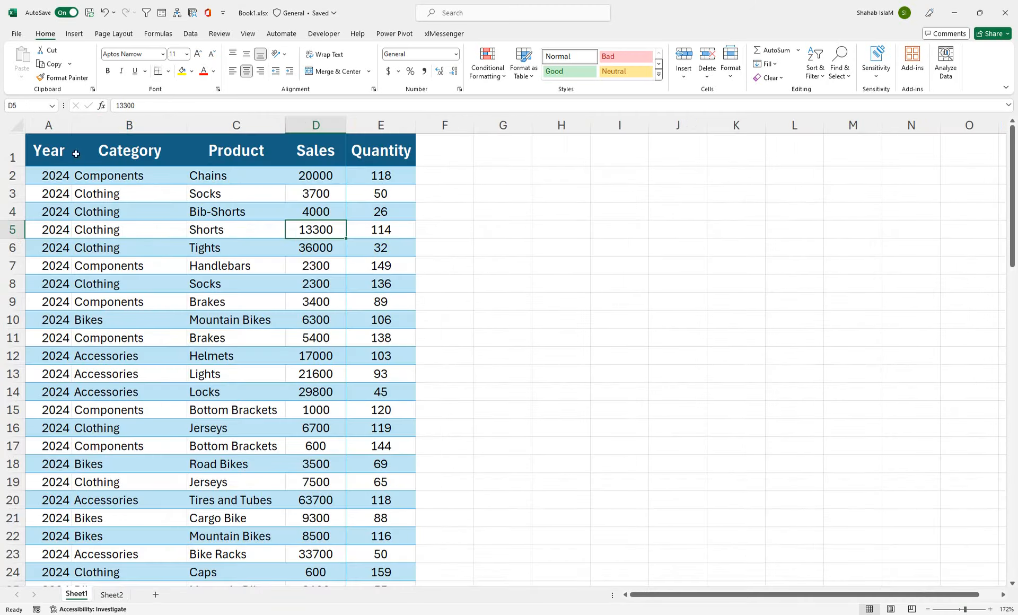
click(44, 161)
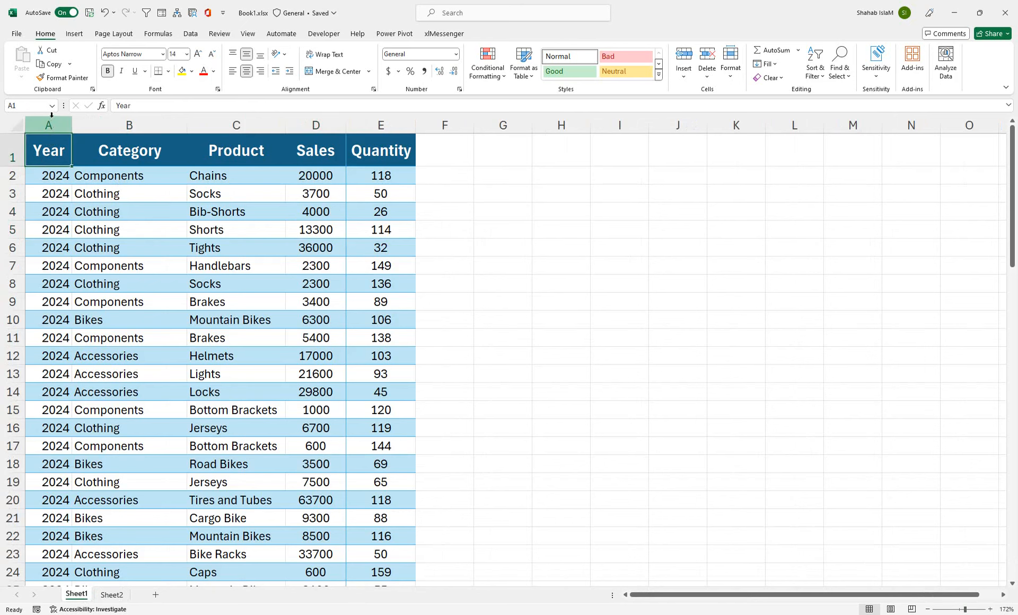
Insert a new column between the Product and Sales columns on Sheet1
click(316, 125)
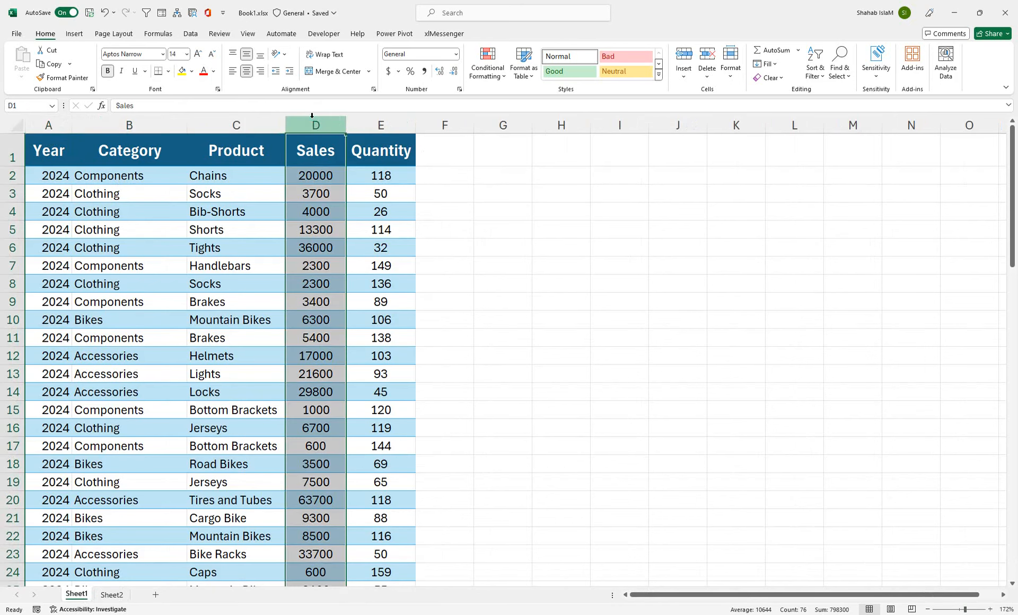
right_click(315, 122)
click(341, 223)
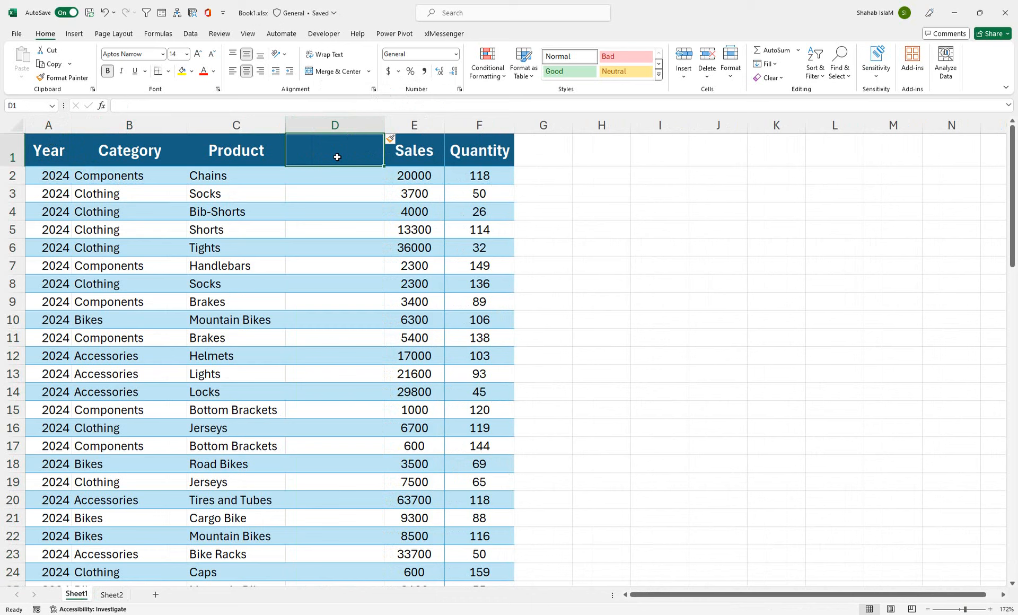
text(Rem)
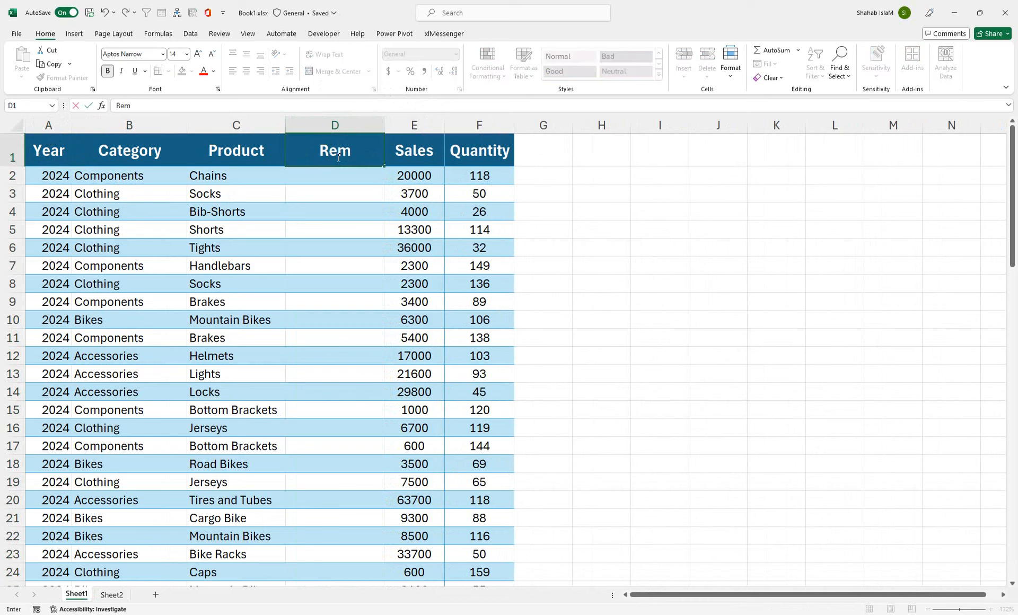
text( Qyyyyyyyyyyyyyyyyyyyyya)
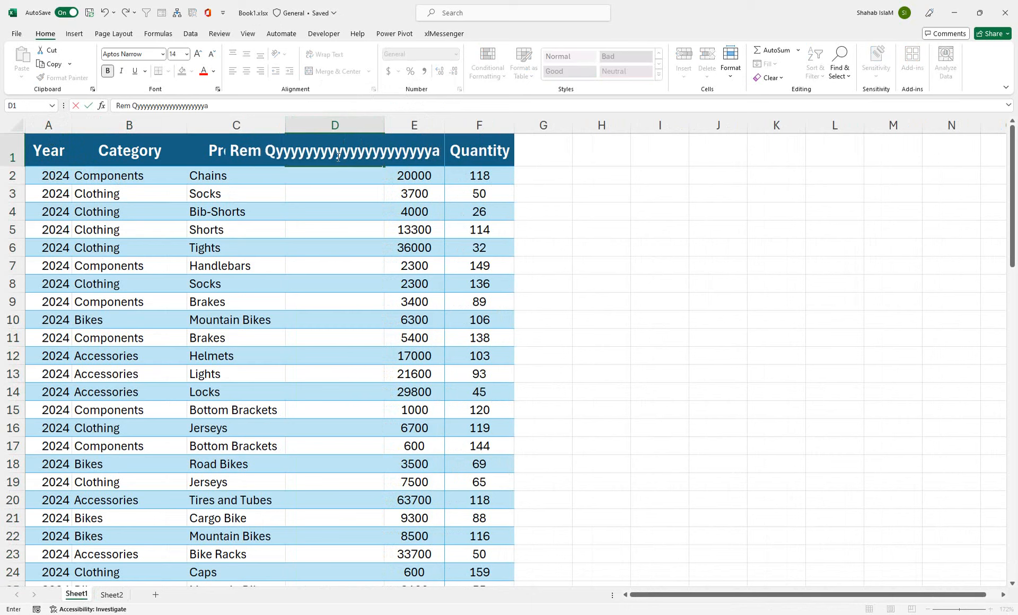
key(BackSpace)
key(BackSpace)
key(BackSpace)
key(BackSpace)
key(BackSpace)
key(BackSpace)
key(BackSpace)
key(BackSpace)
key(BackSpace)
key(BackSpace)
key(BackSpace)
key(BackSpace)
key(BackSpace)
key(BackSpace)
key(BackSpace)
key(BackSpace)
key(BackSpace)
key(BackSpace)
key(BackSpace)
key(BackSpace)
key(BackSpace)
key(BackSpace)
key(BackSpace)
key(BackSpace)
key(BackSpace)
key(BackSpace)
key(BackSpace)
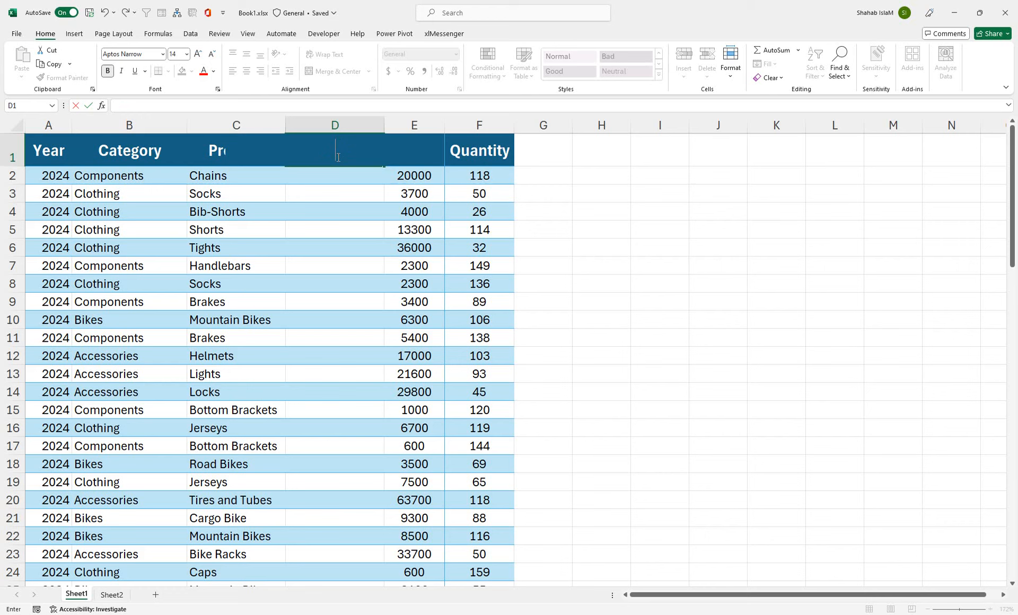
click(462, 392)
Enter the heading "Rem Quantity" in cell D1 of the new column
click(348, 147)
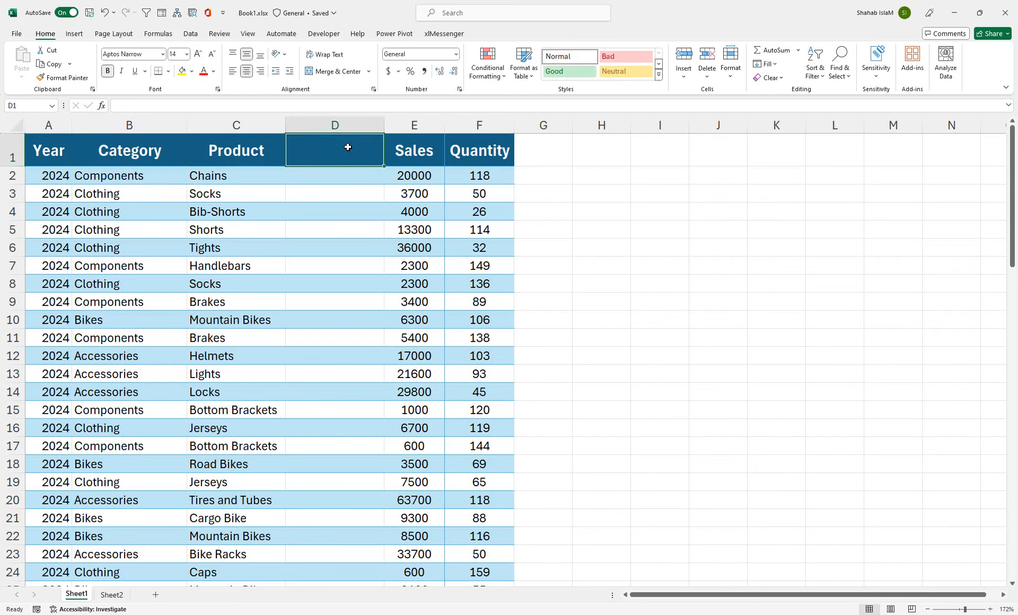
text(ER)
key(BackSpace)
key(BackSpace)
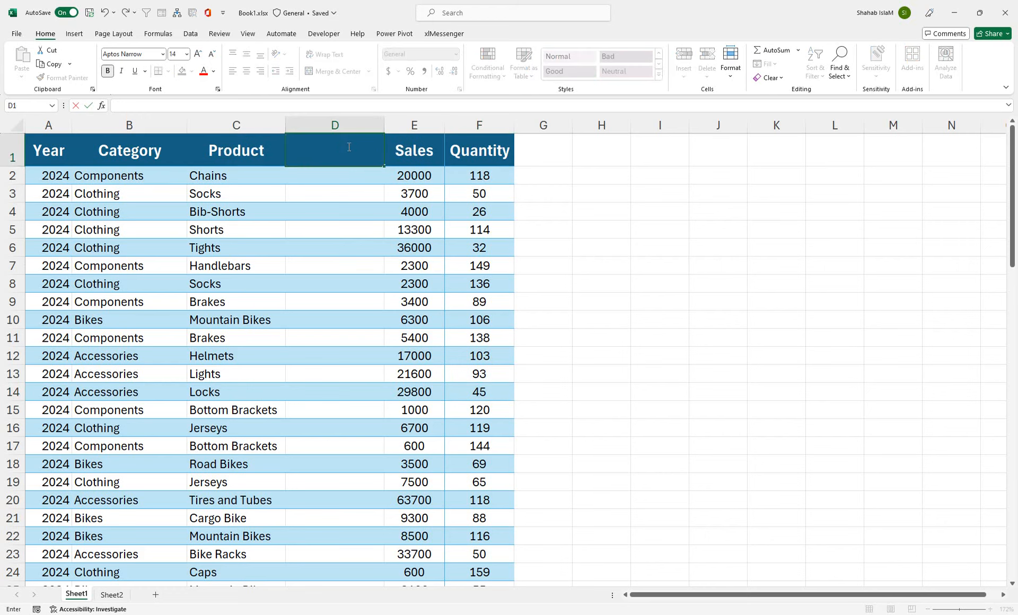
text(Rem Quanityt)
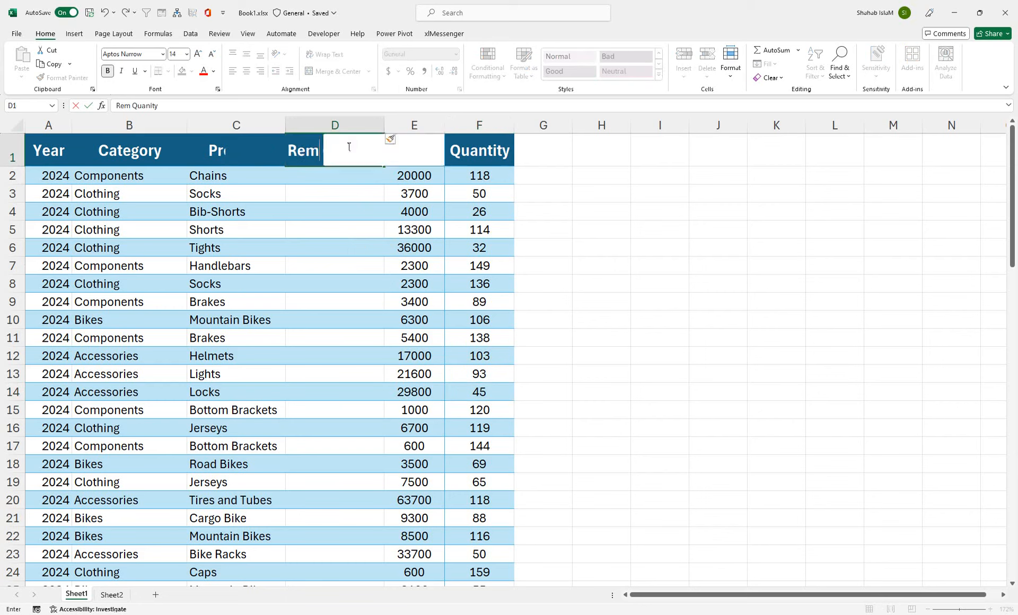
key(BackSpace)
key(BackSpace)
key(BackSpace)
key(BackSpace)
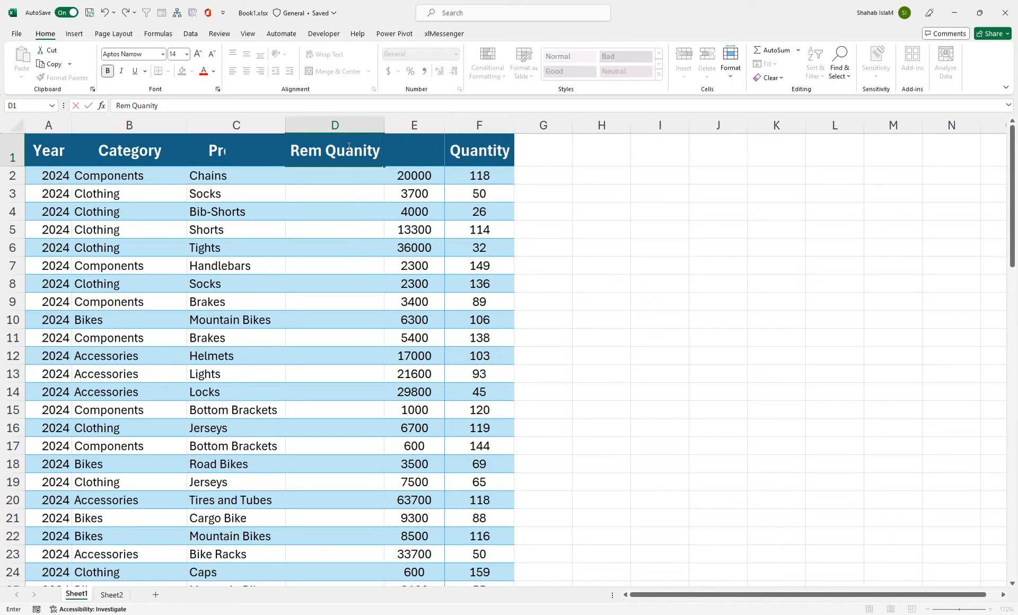
text(tity)
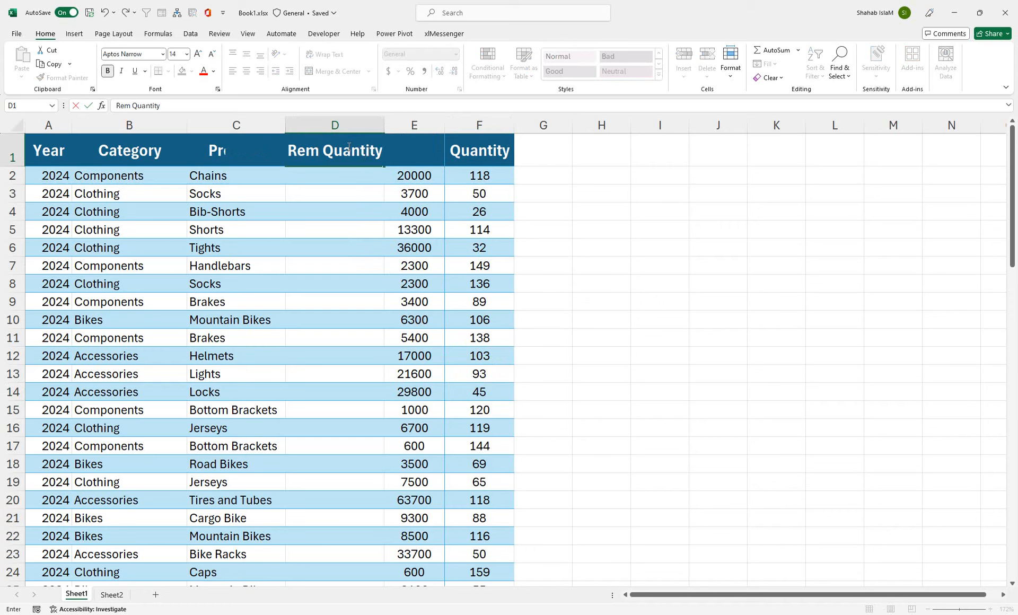
click(335, 191)
Start a SUMIFS formula in cell D2, the first data cell of the Rem Quantity column
click(335, 178)
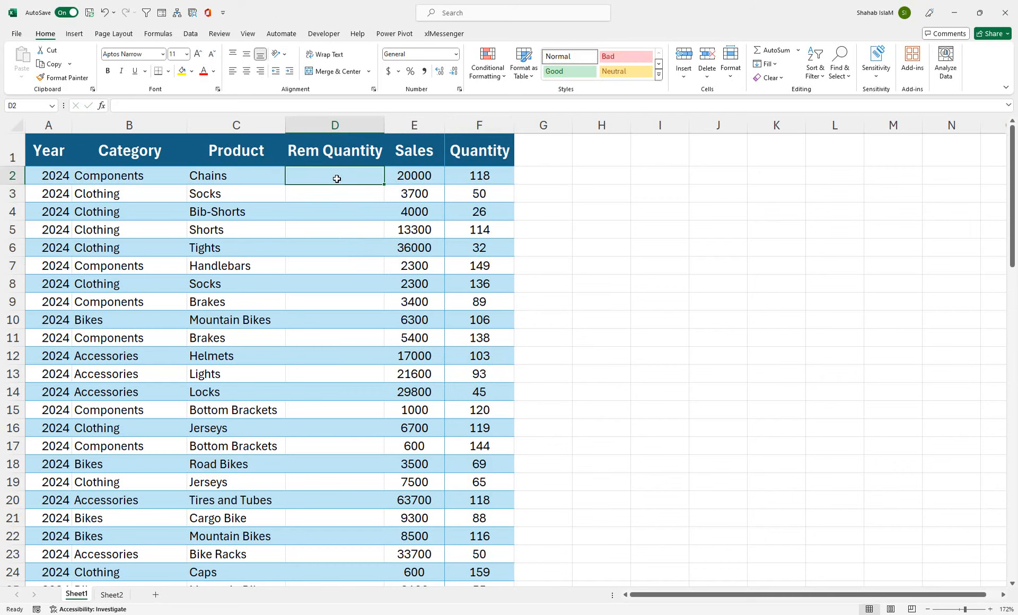
text(=)
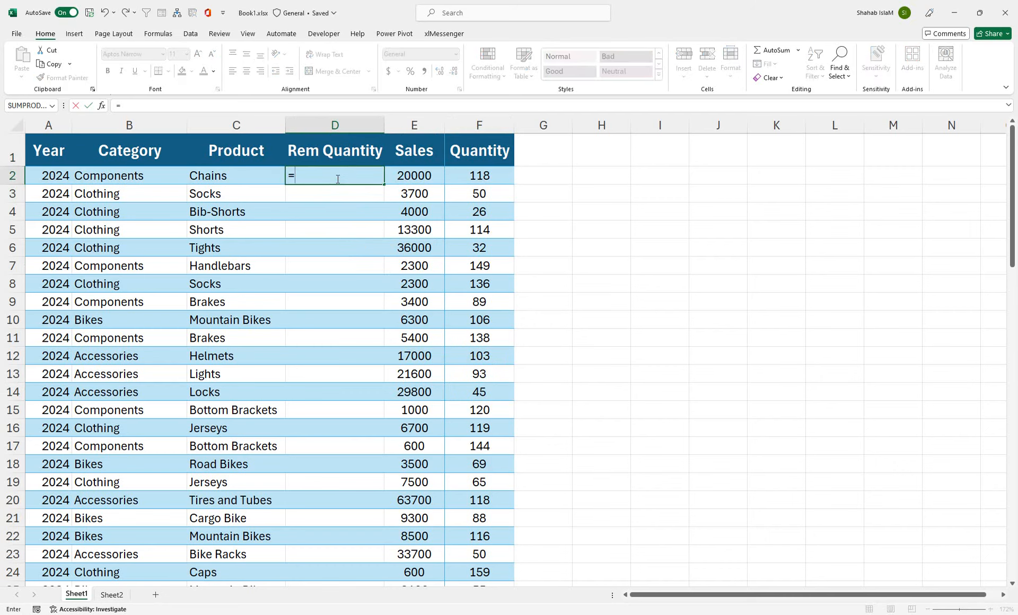
text(sumiof)
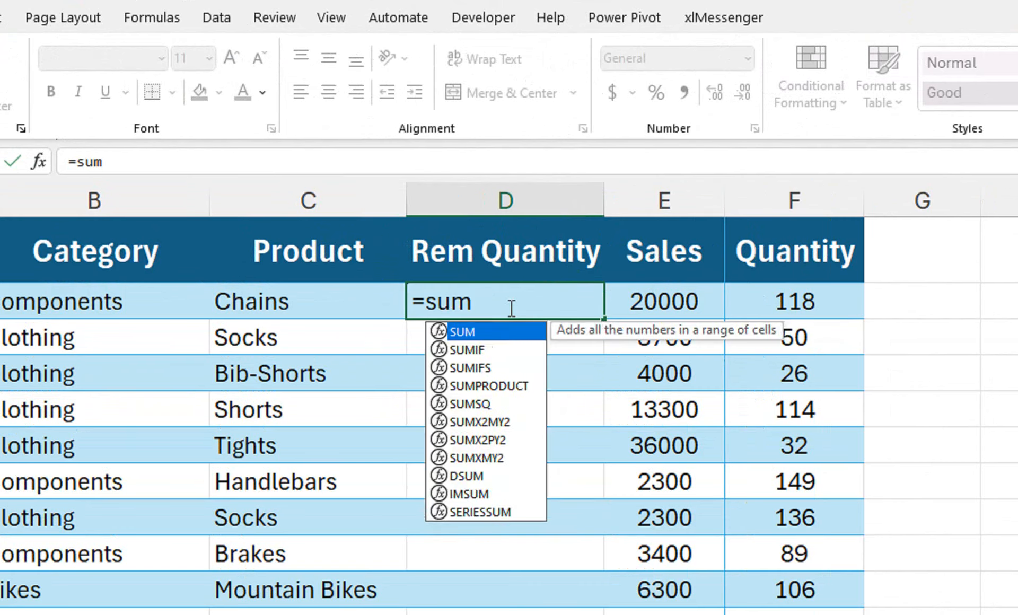
key(BackSpace)
key(BackSpace)
key(BackSpace)
key(Down)
key(Tab)
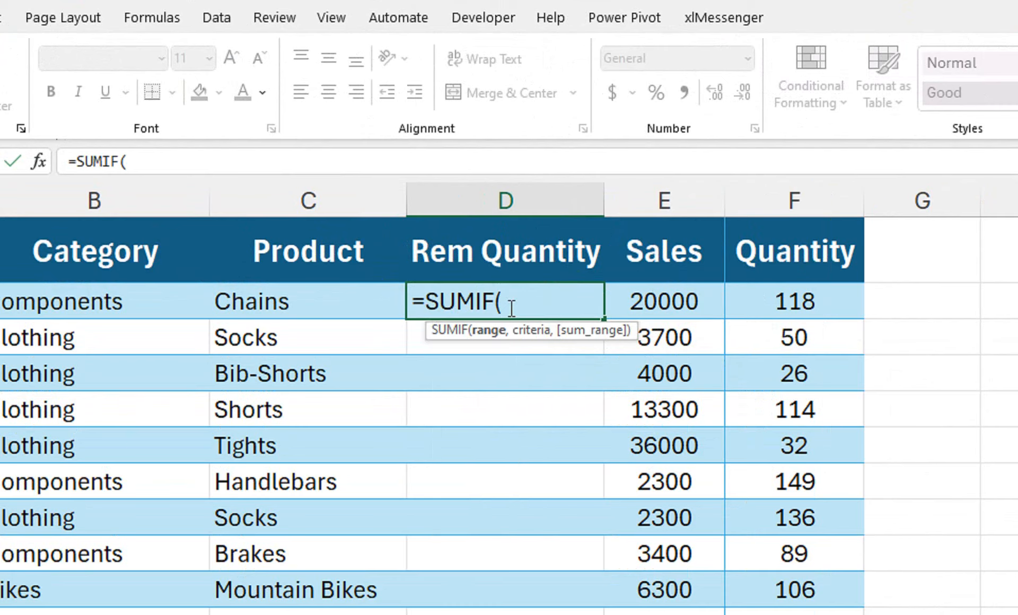
key(BackSpace)
key(Down)
key(Tab)
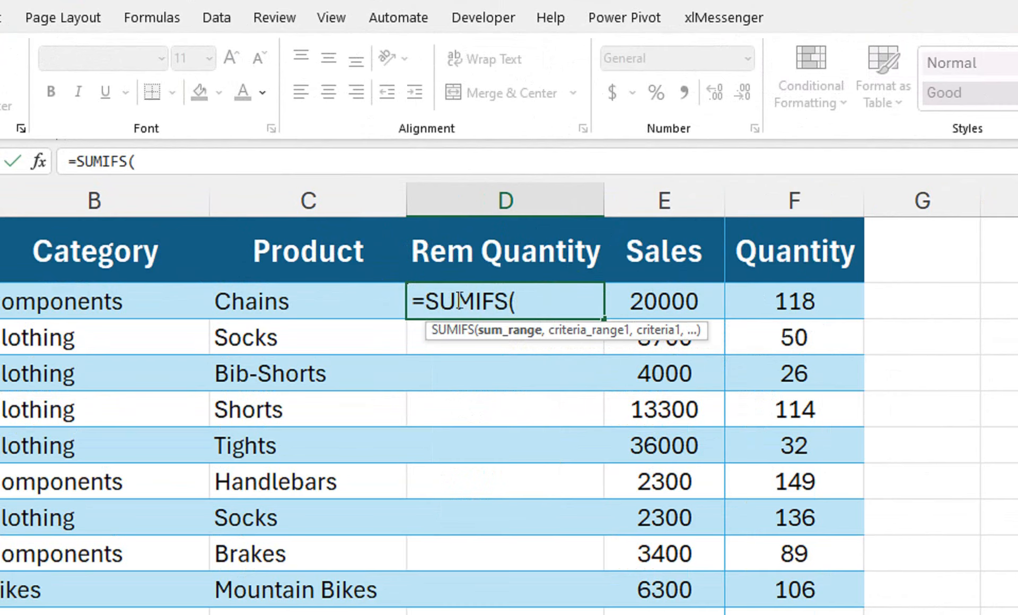
Set the SUMIFS sum range to the Quantity data as the absolute reference $F$2:$F$76
click(805, 299)
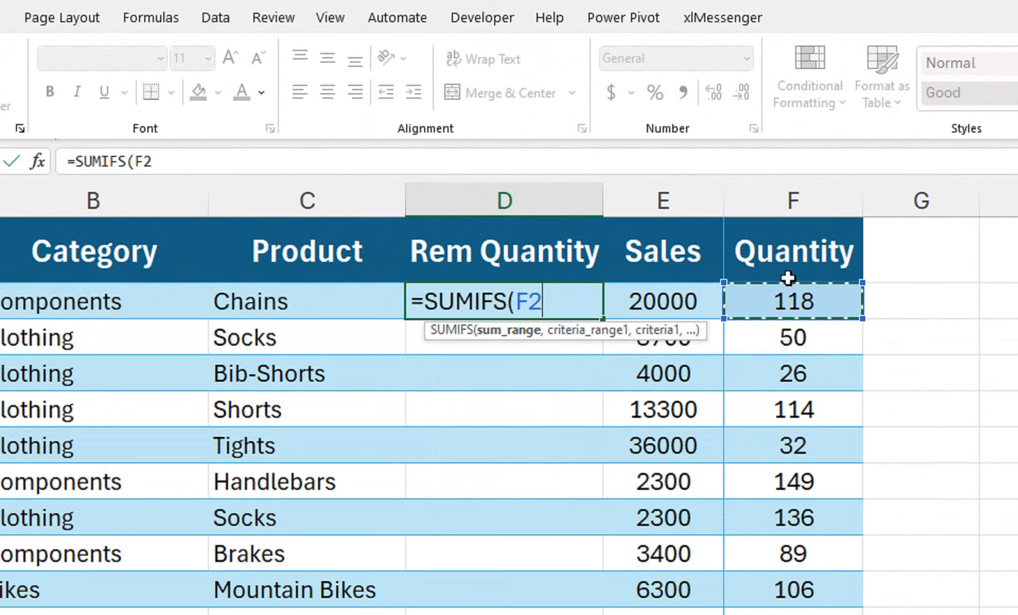
key(ctrl+shift+Down)
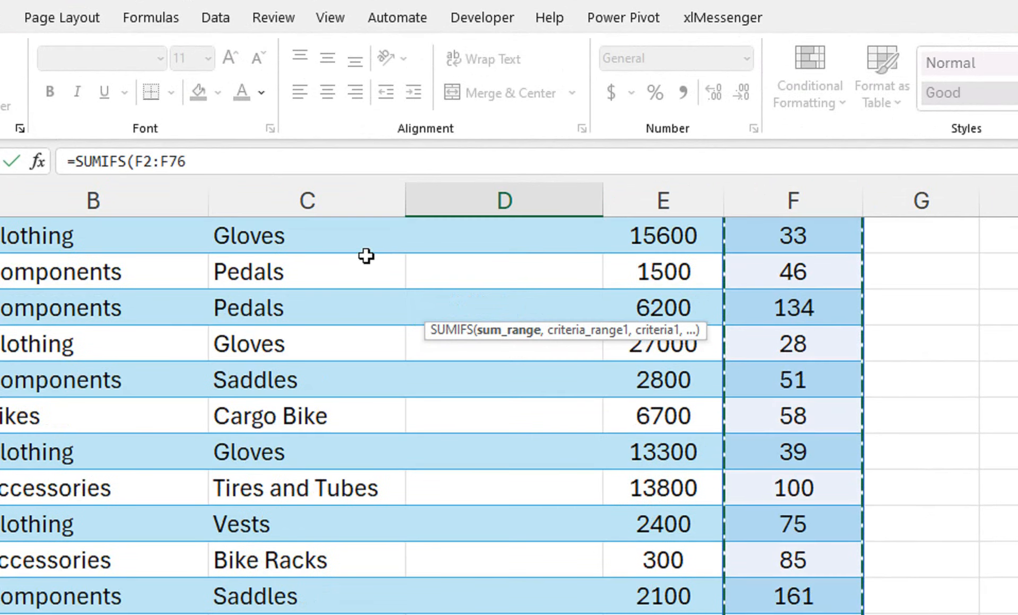
key(F4)
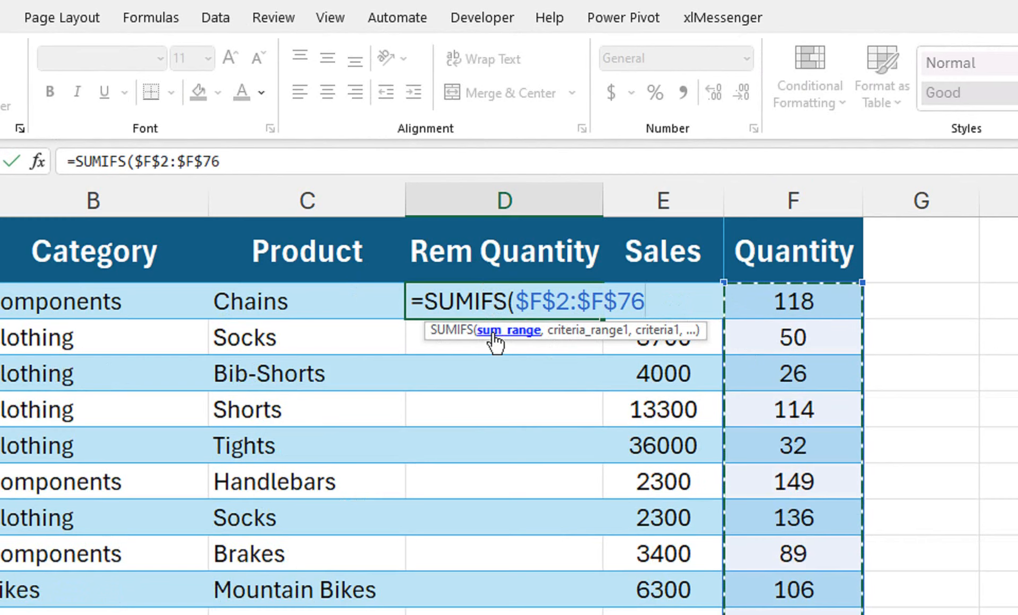
text(,)
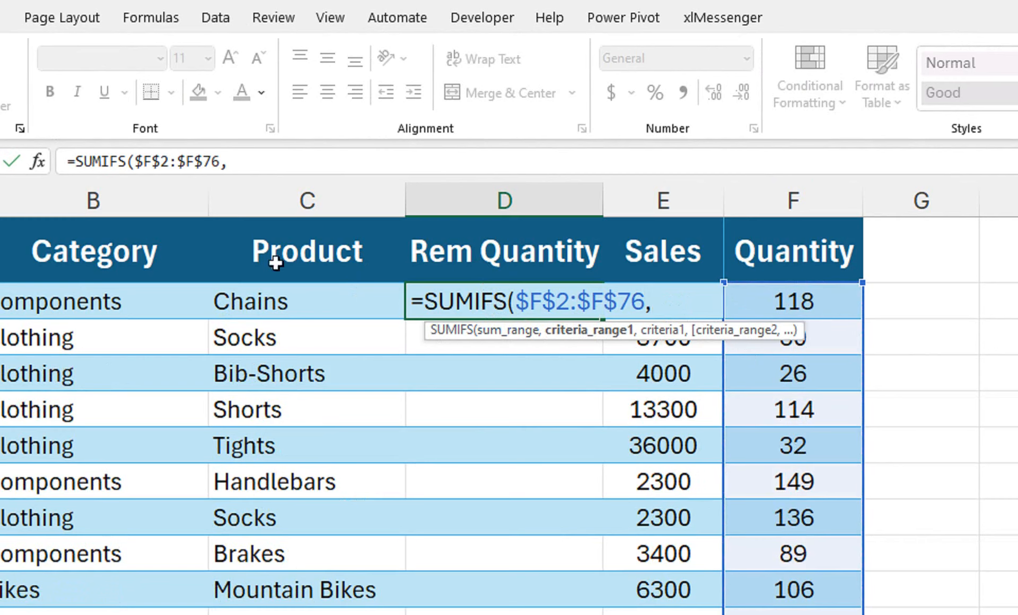
Add the Product data $C$2:$C$76 as the absolute criteria range and C2 as the criterion in the SUMIFS formula
click(273, 309)
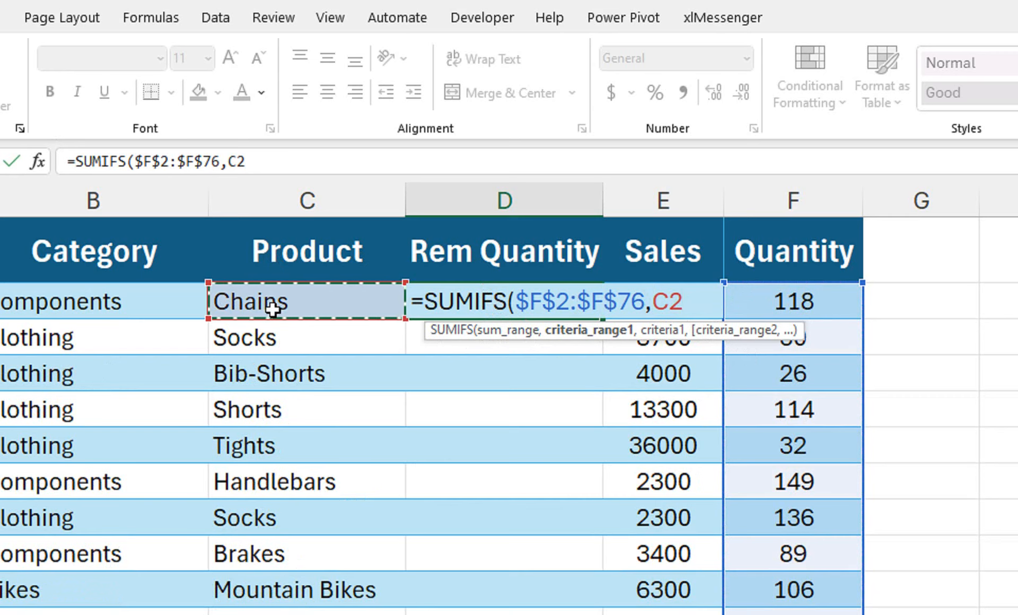
key(ctrl+shift+Down)
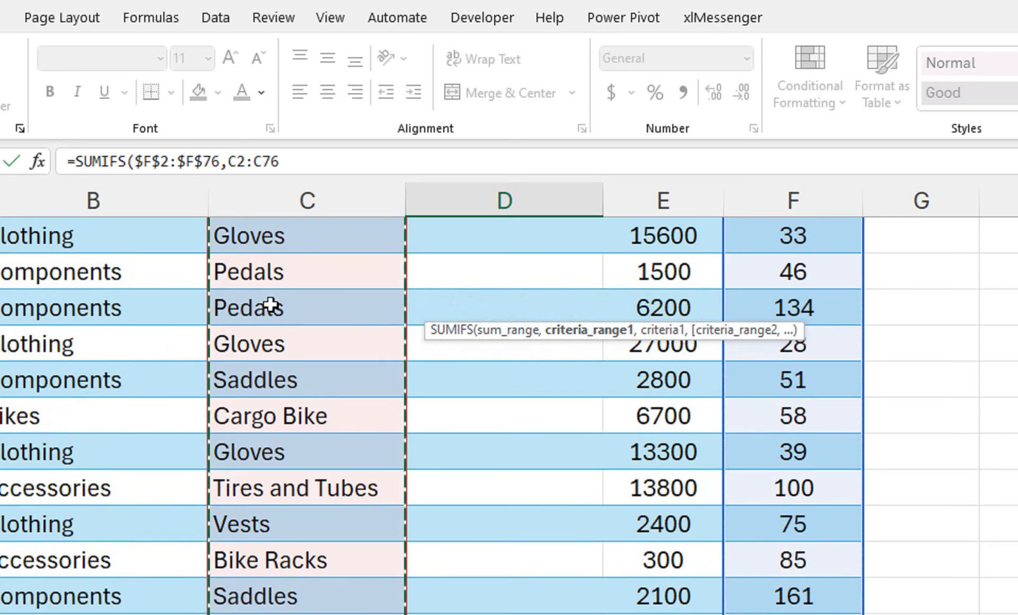
key(F4)
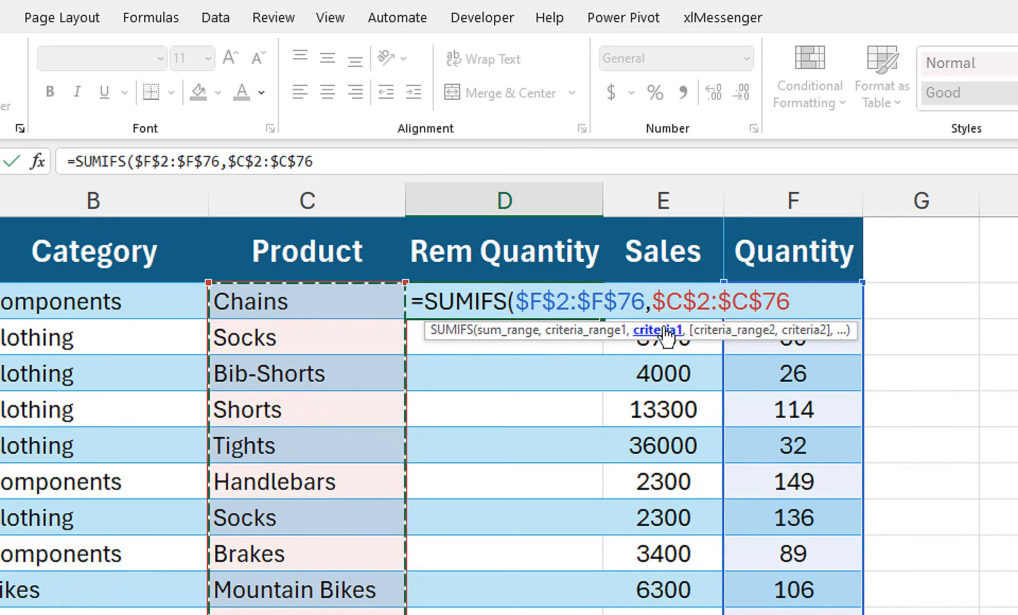
text(,)
click(299, 301)
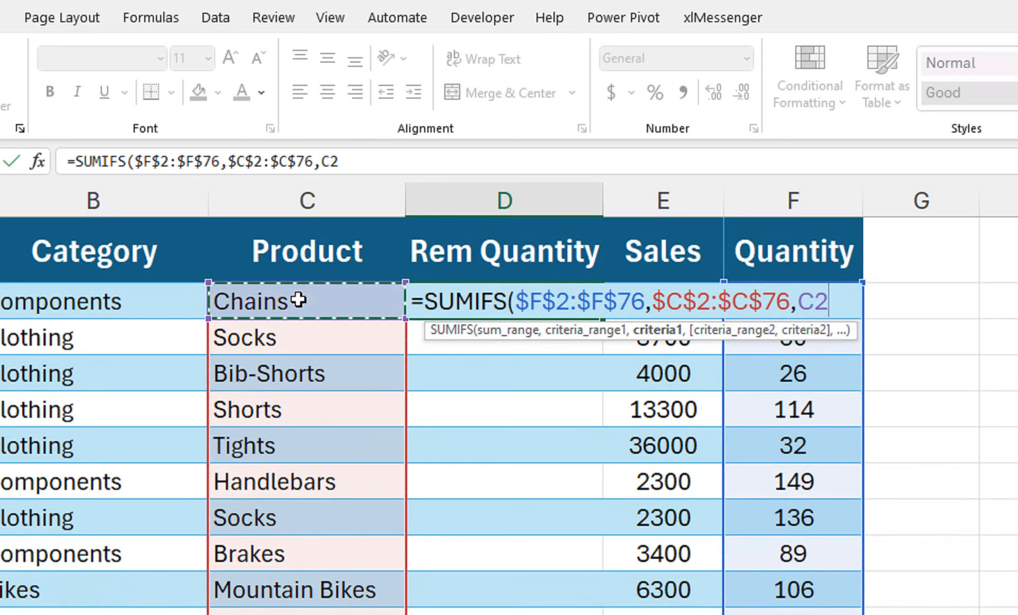
Close the SUMIFS in D2 and subtract a SUMIF that uses Sheet2's Item Name column B:B as its range
text())
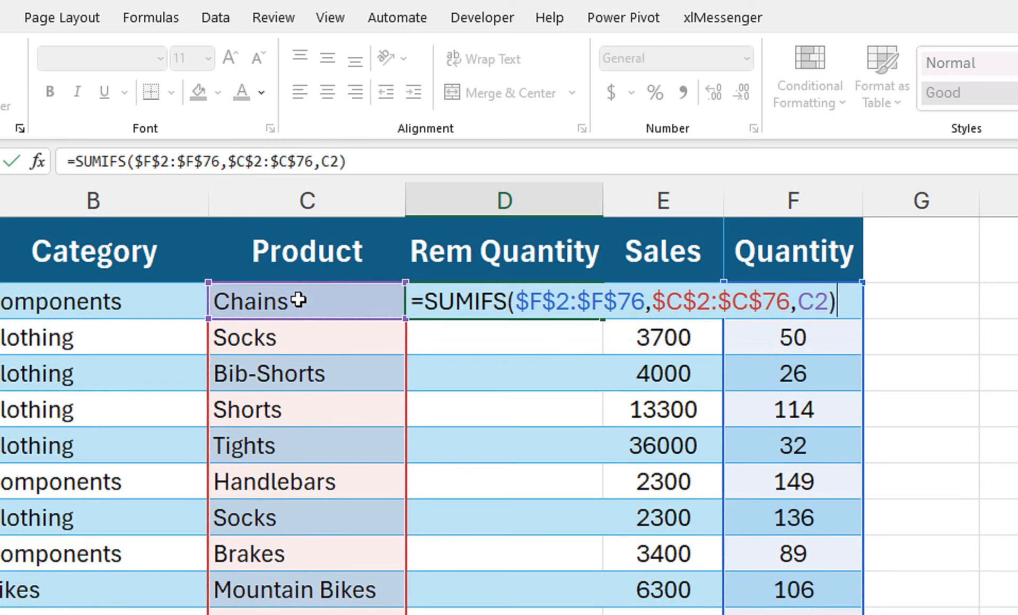
text(-sumif)
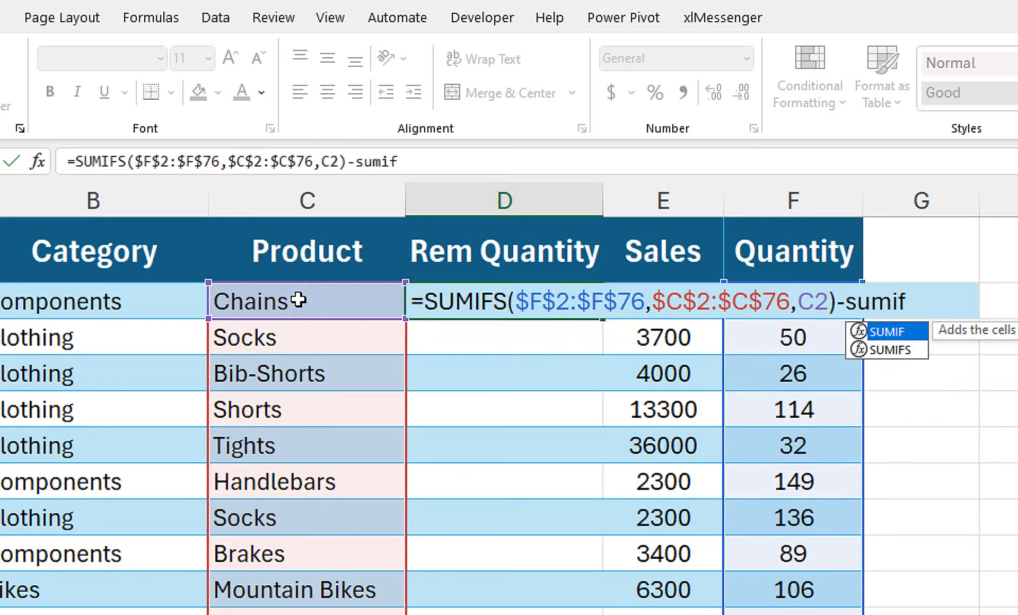
key(Tab)
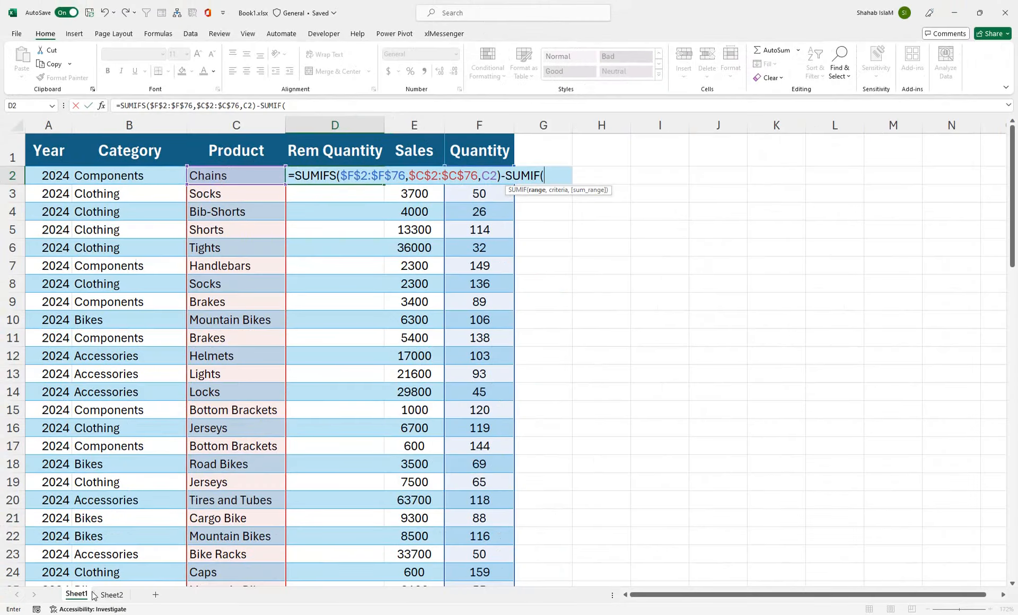
click(106, 595)
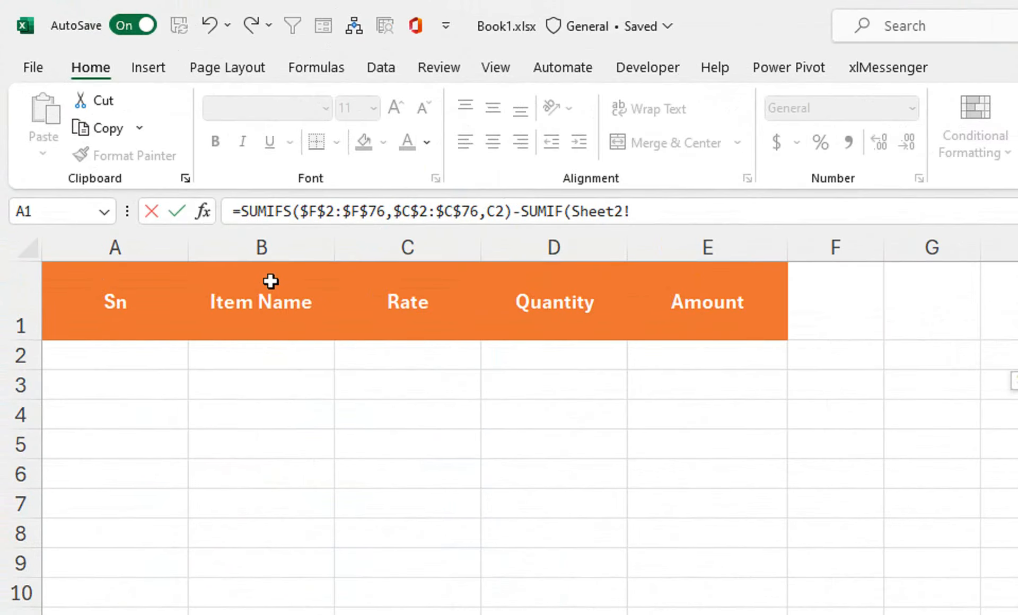
click(134, 125)
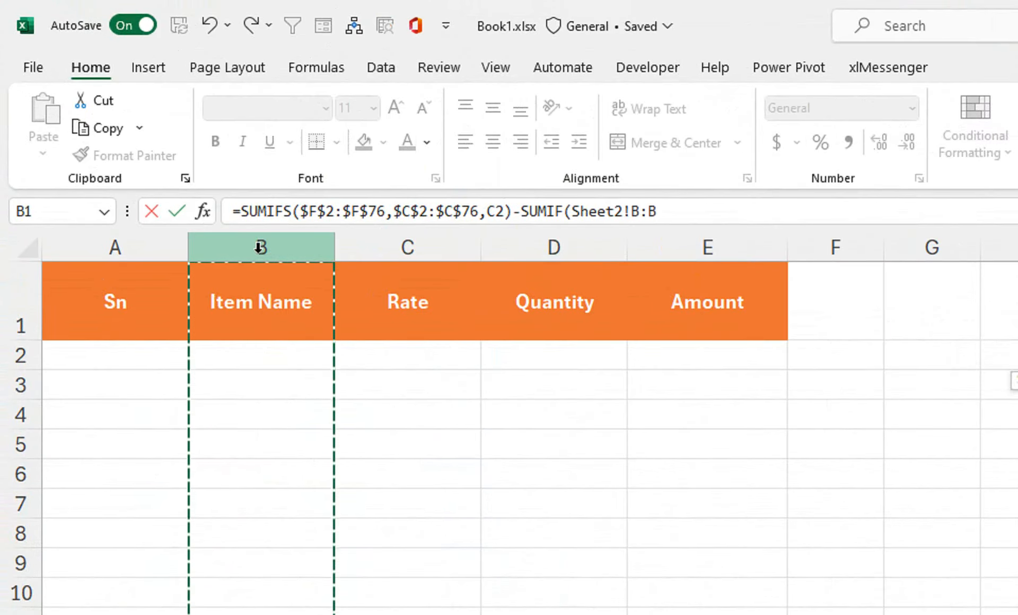
text(,)
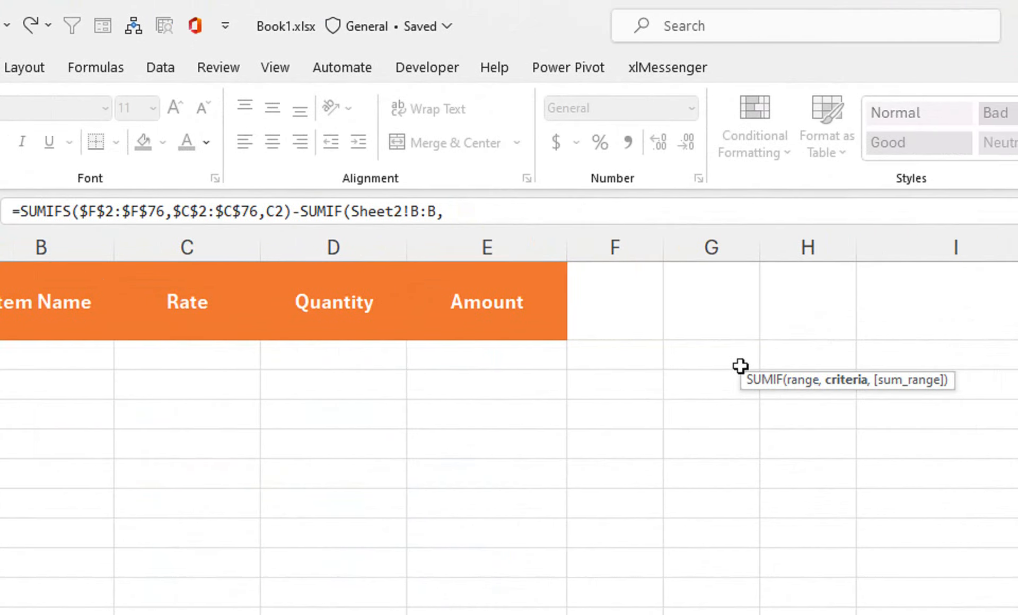
Set the SUMIF criterion to Sheet2!B2 and its sum range to Sheet2's Quantity column D:D, and enter the completed formula
drag(741, 377, 143, 241)
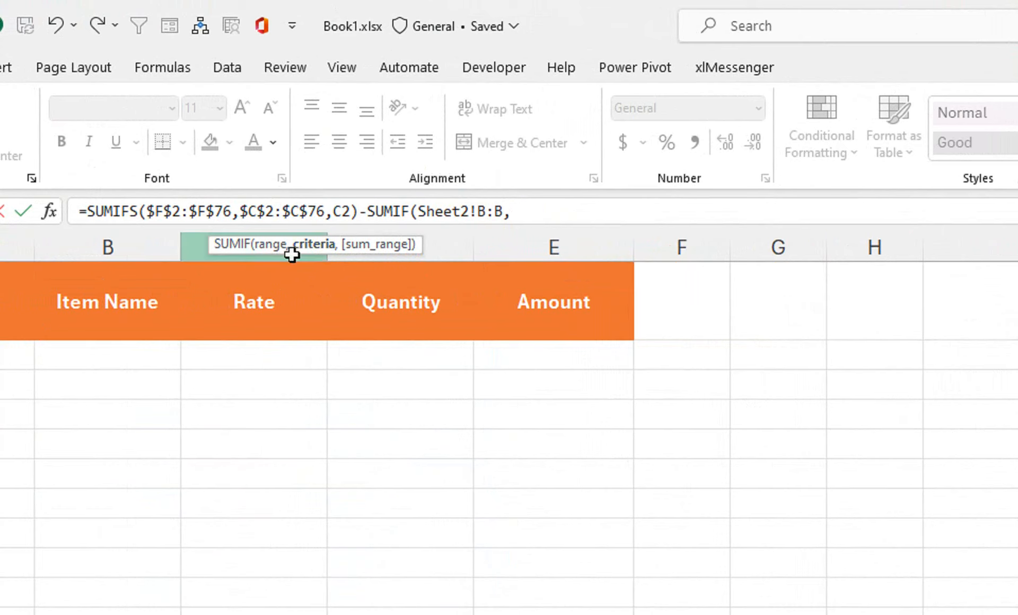
click(145, 352)
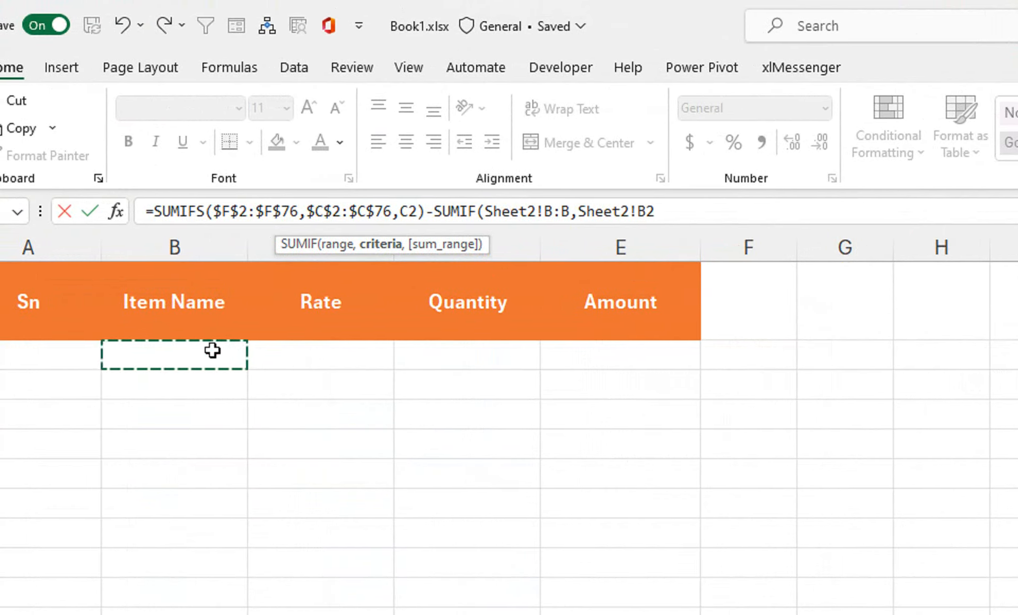
text(,)
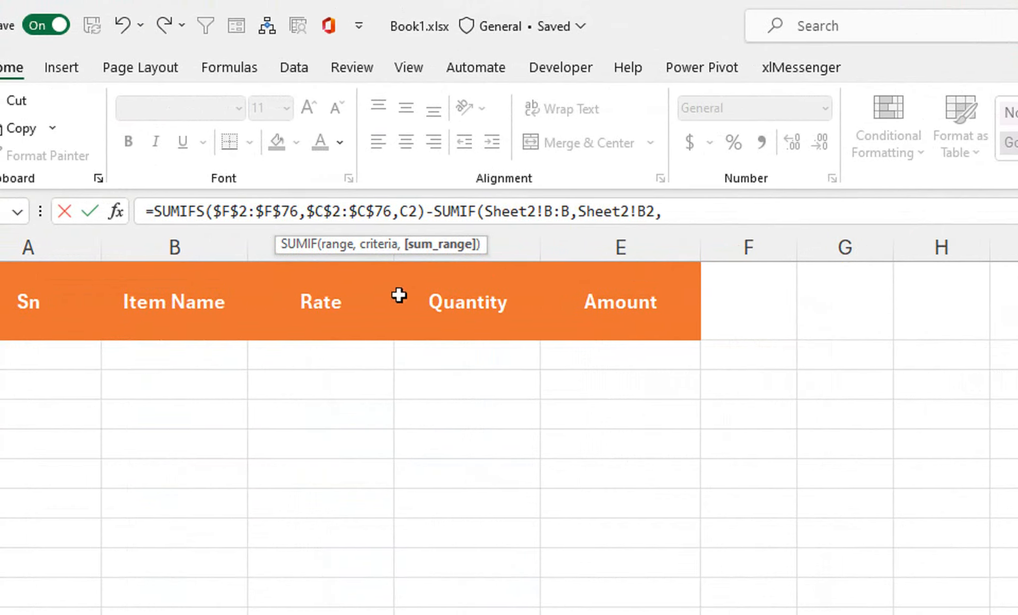
click(494, 247)
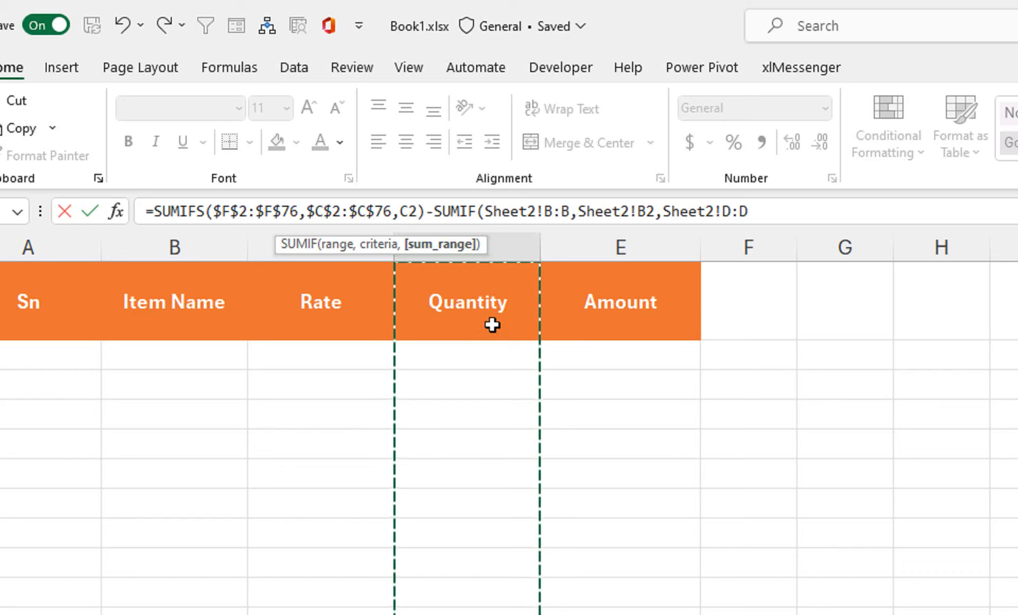
text())
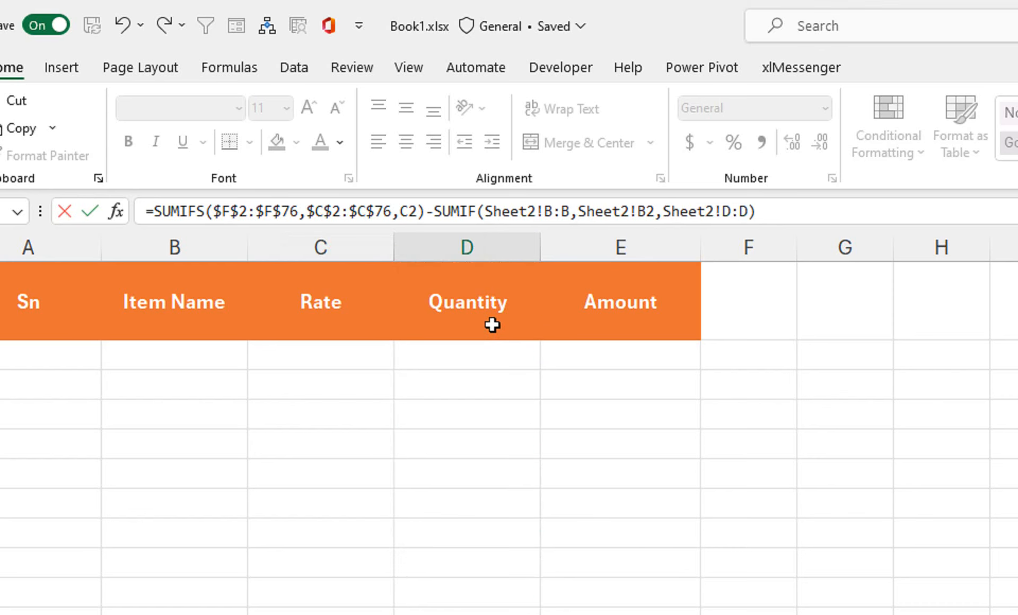
key(Return)
Fill the D2 formula down the Rem Quantity column with the Fill Without Formatting option, and centre the filled cells
click(673, 342)
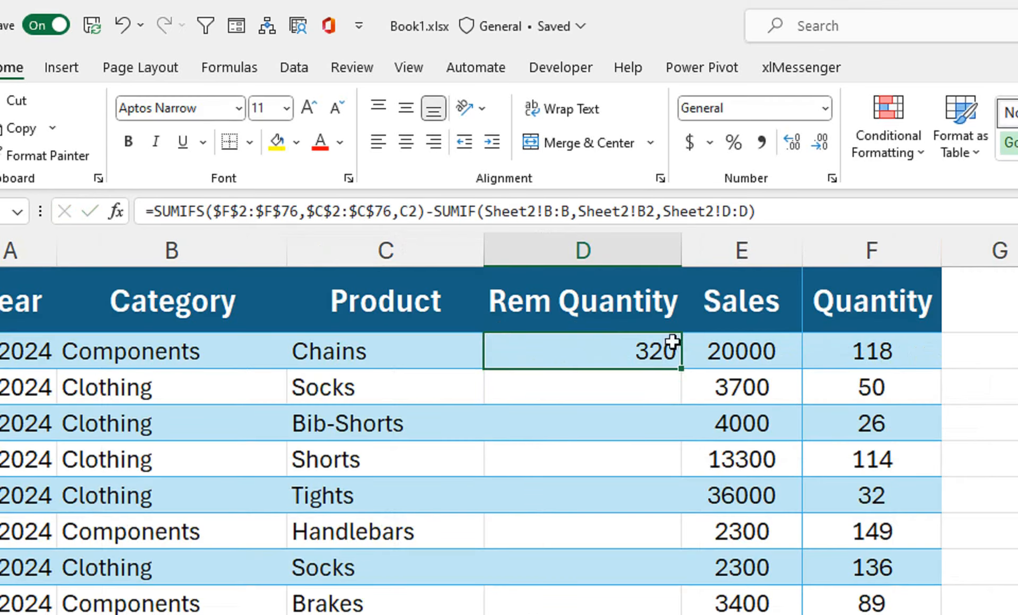
double_click(683, 372)
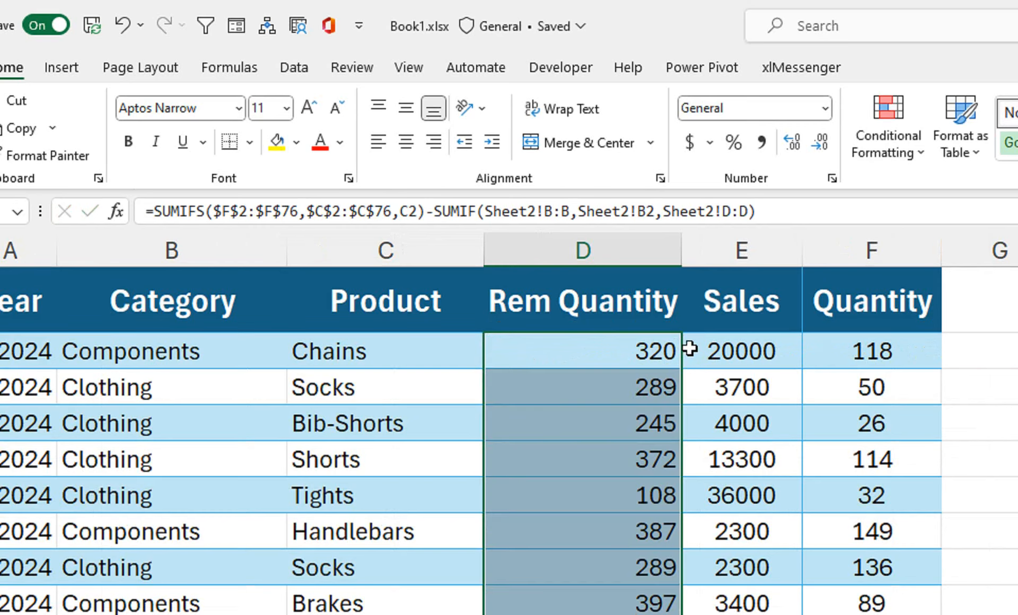
key(ctrl+z)
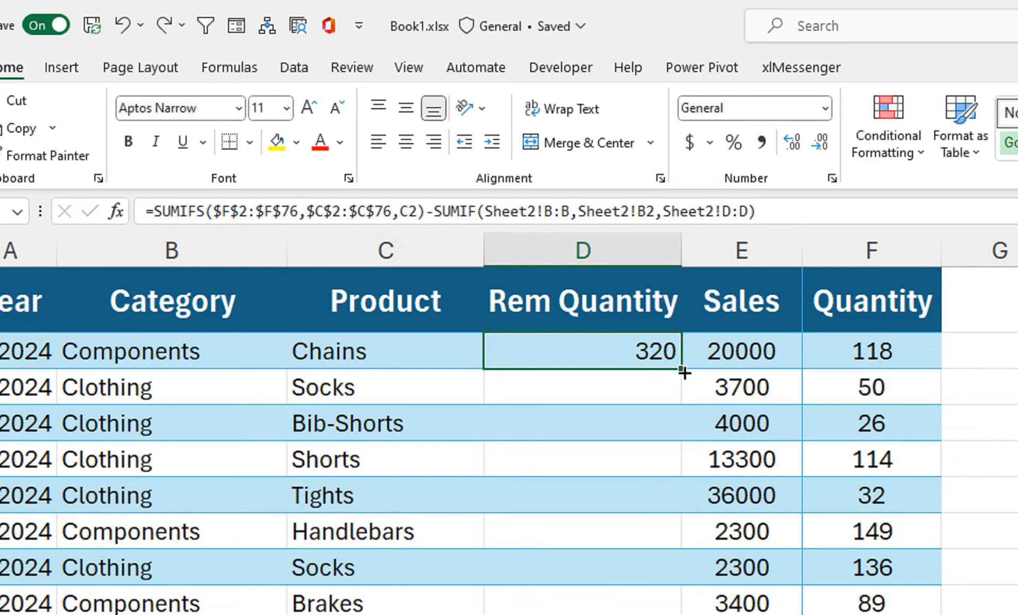
drag(683, 369, 684, 392)
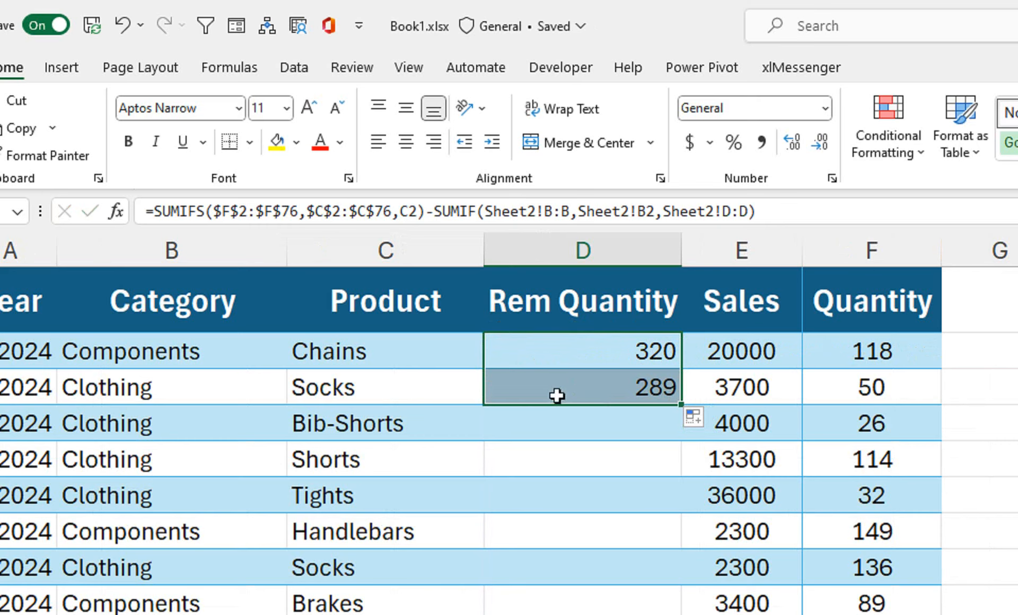
click(701, 415)
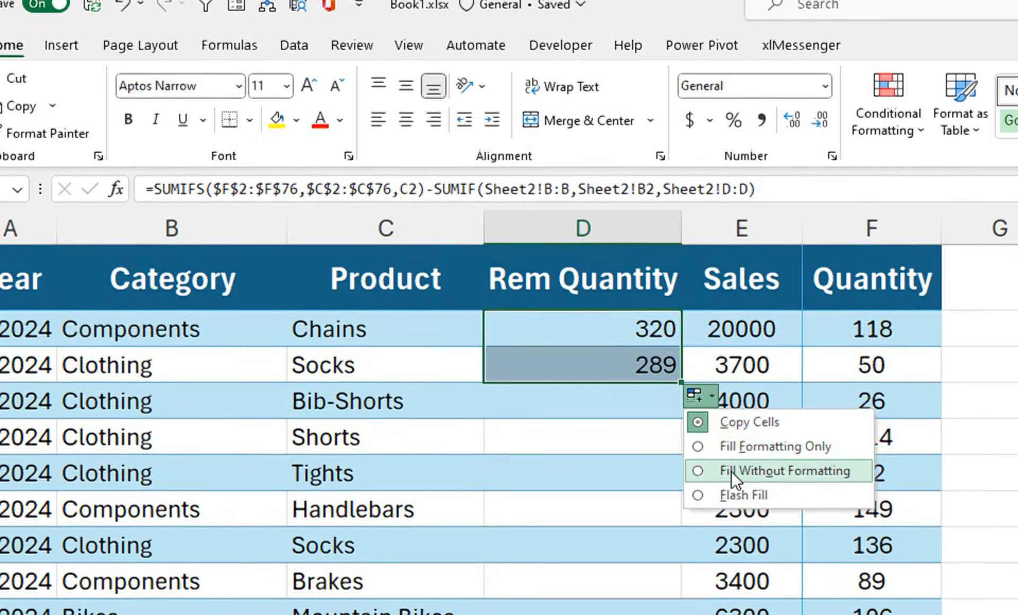
click(732, 494)
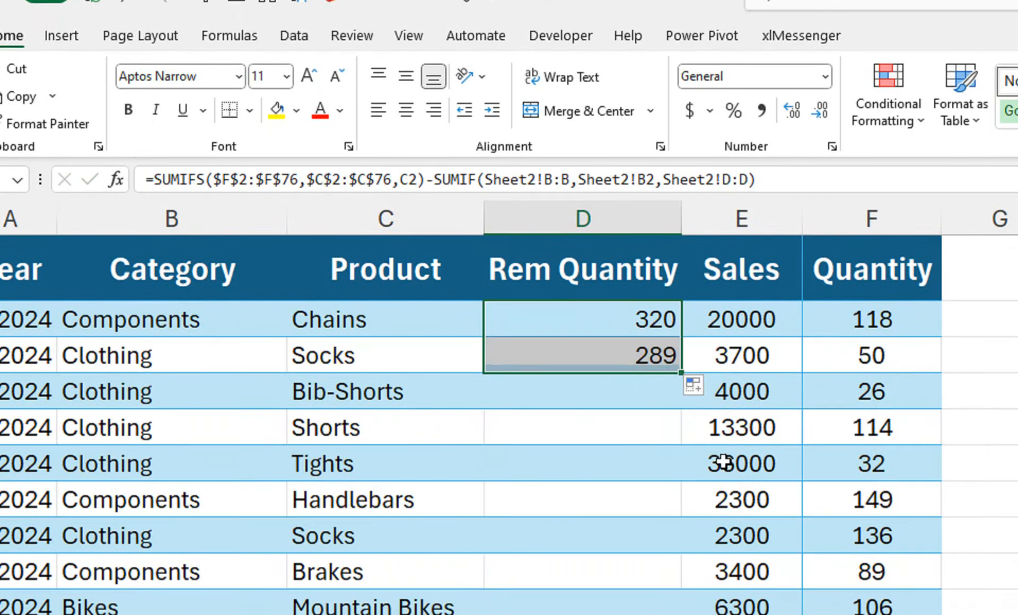
double_click(678, 373)
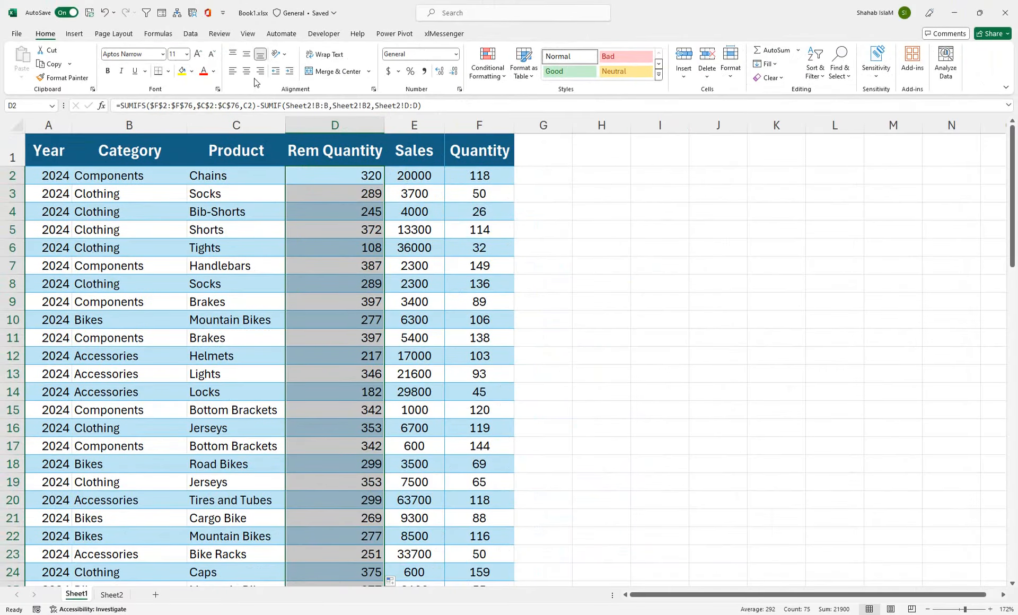
click(247, 72)
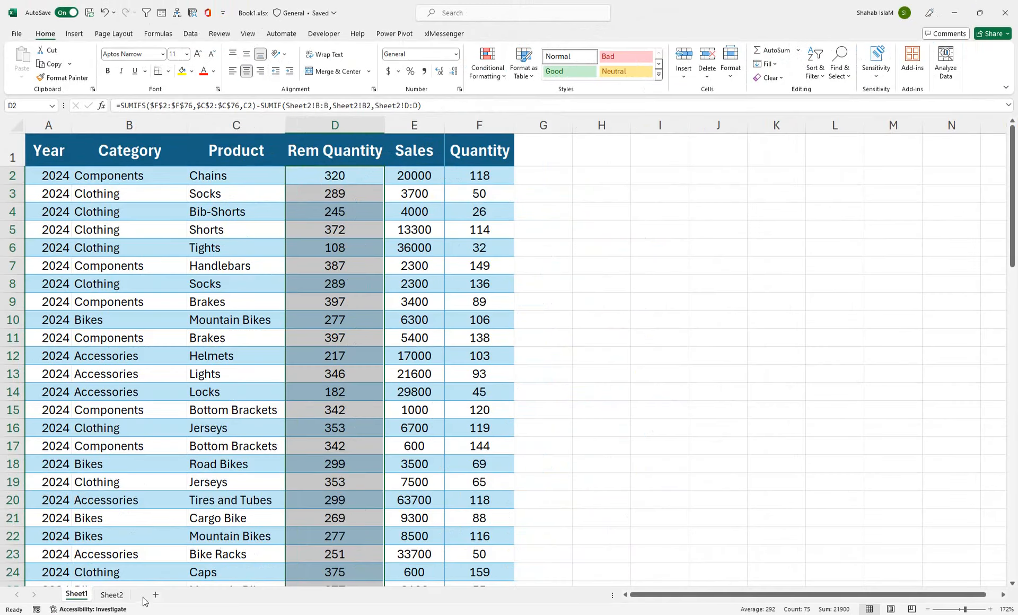
Start a TRANSPOSE formula in cell H1 of Sheet2
click(112, 594)
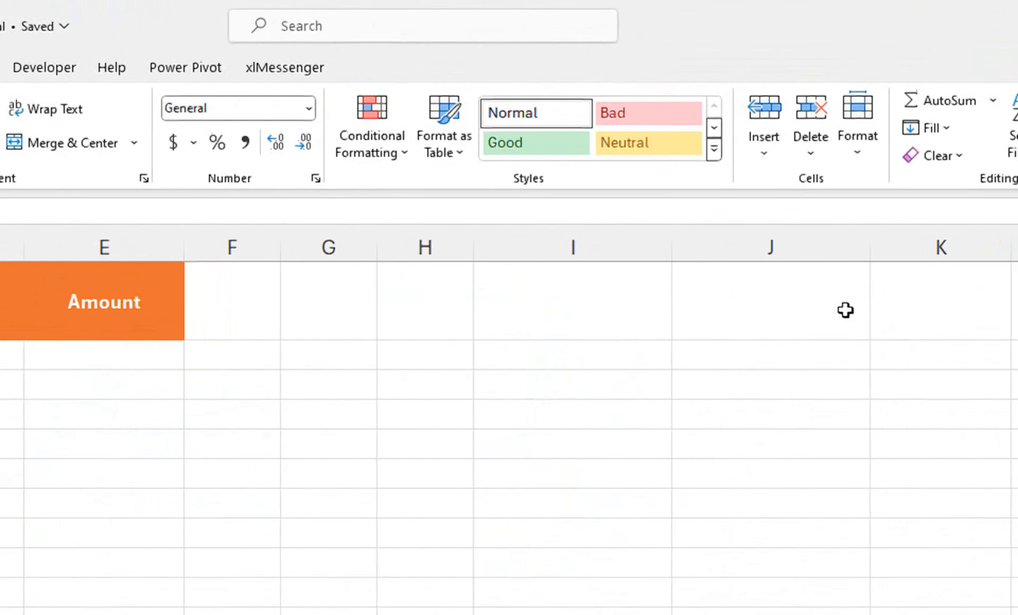
click(388, 304)
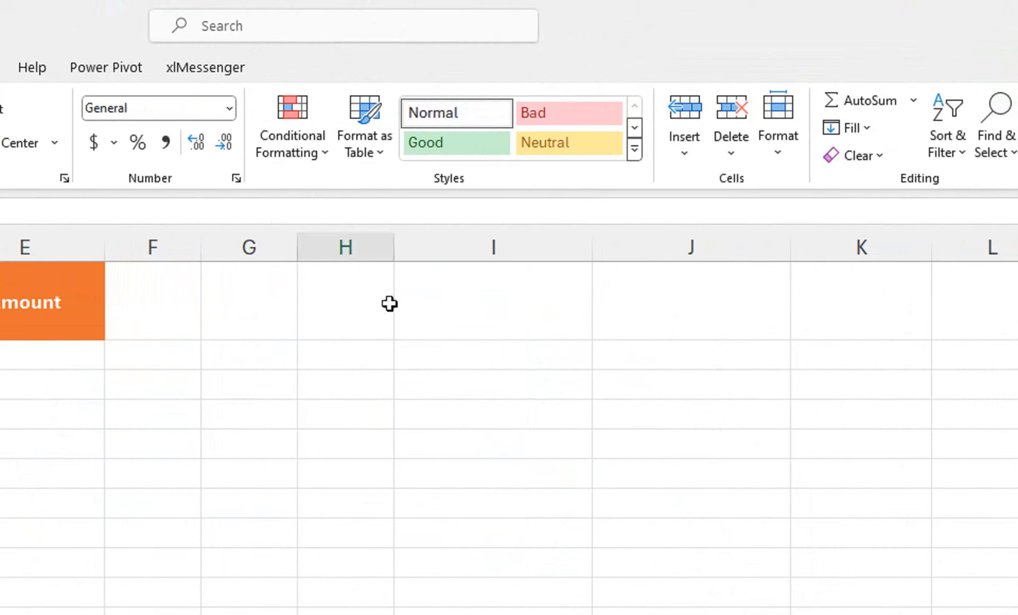
text(=)
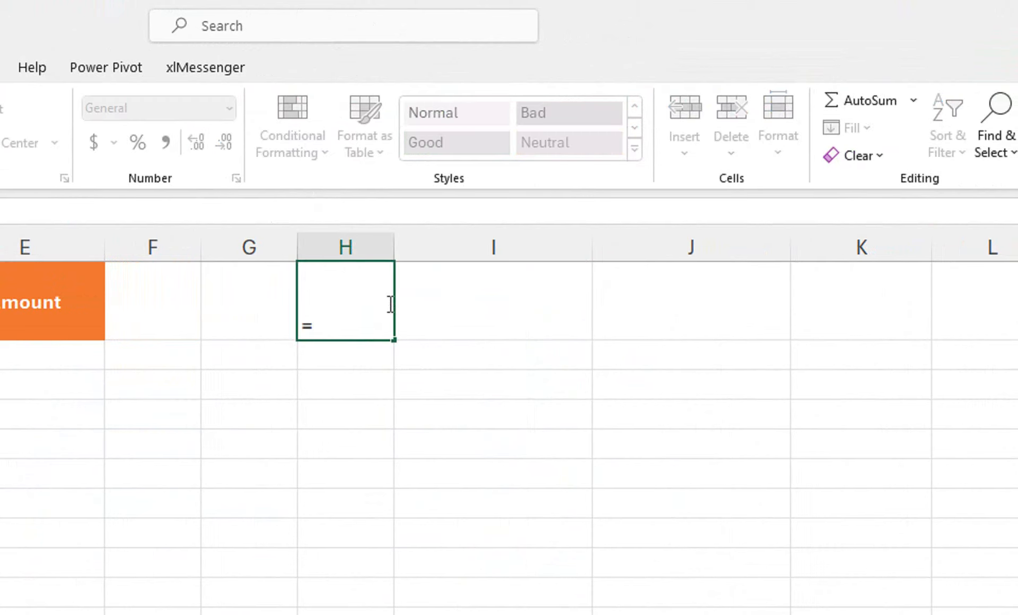
text(tran)
key(Tab)
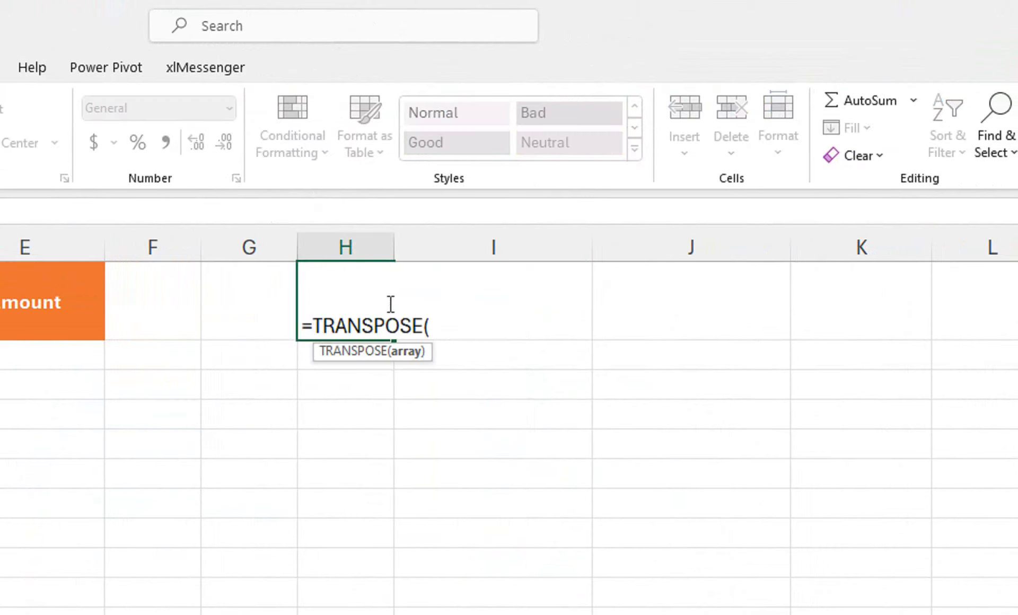
Nest the UNIQUE function inside the TRANSPOSE formula in H1
text(un)
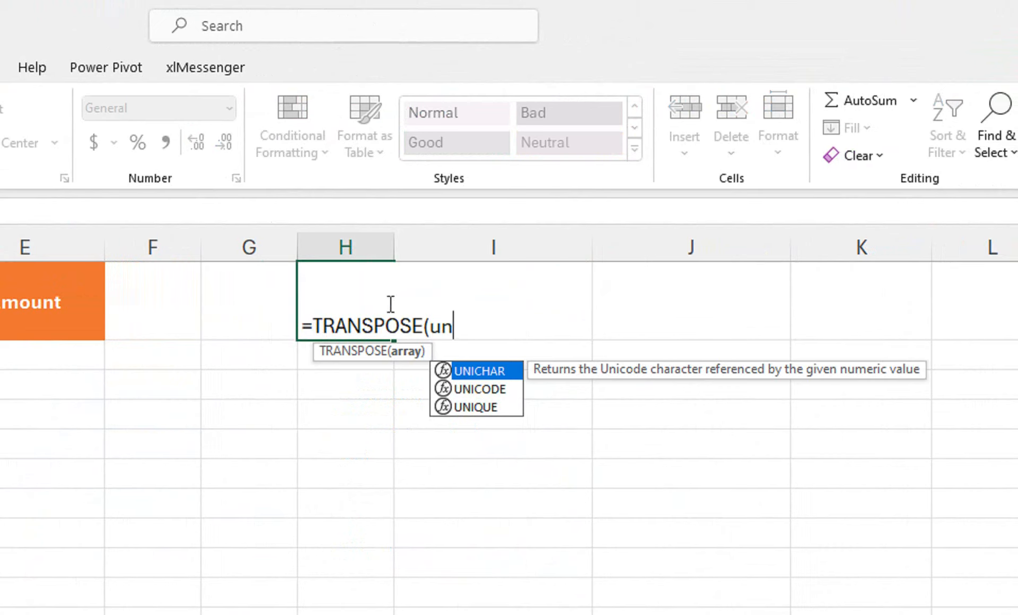
key(BackSpace)
key(BackSpace)
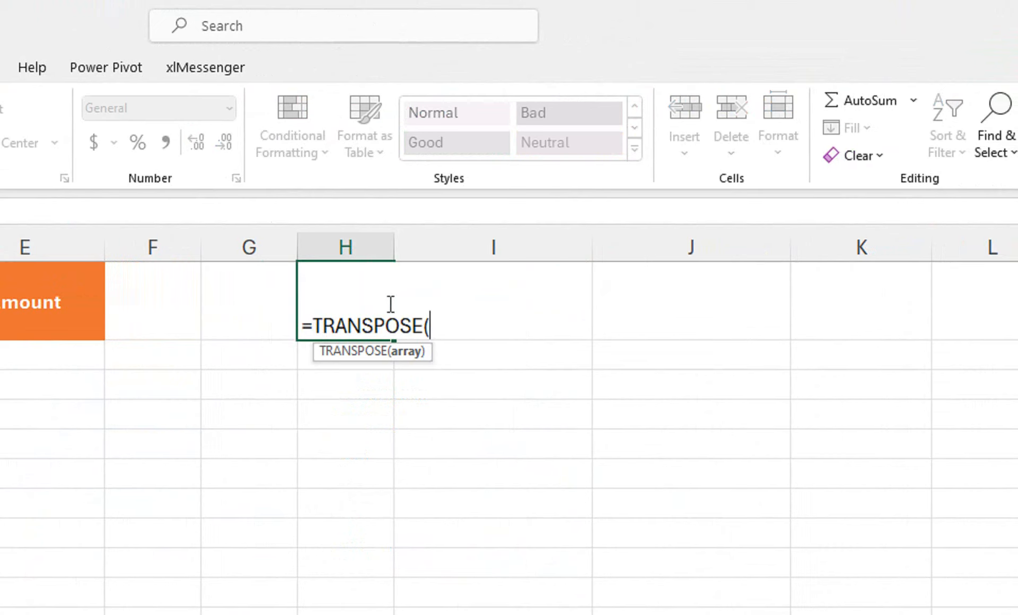
text(uni)
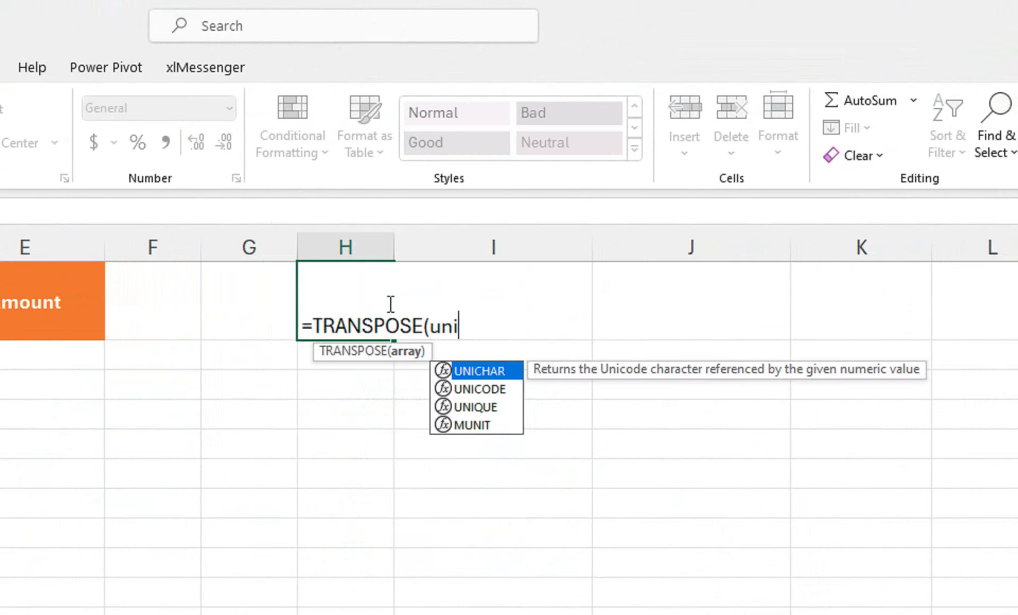
key(Down)
key(Down)
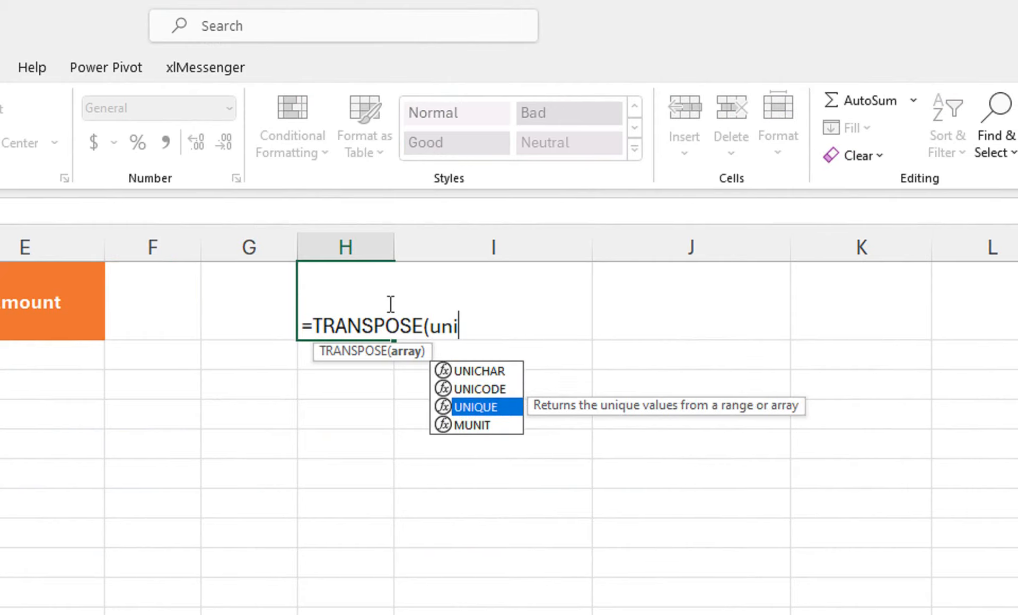
key(Tab)
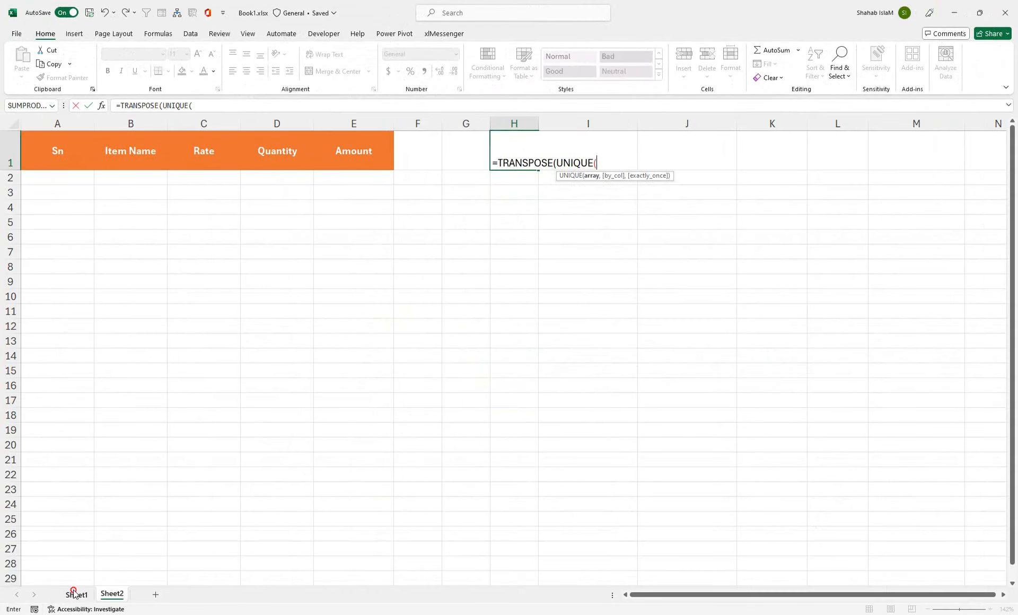
Set the UNIQUE array to Sheet1's Category column B:B and enter the completed TRANSPOSE formula
click(75, 593)
click(102, 125)
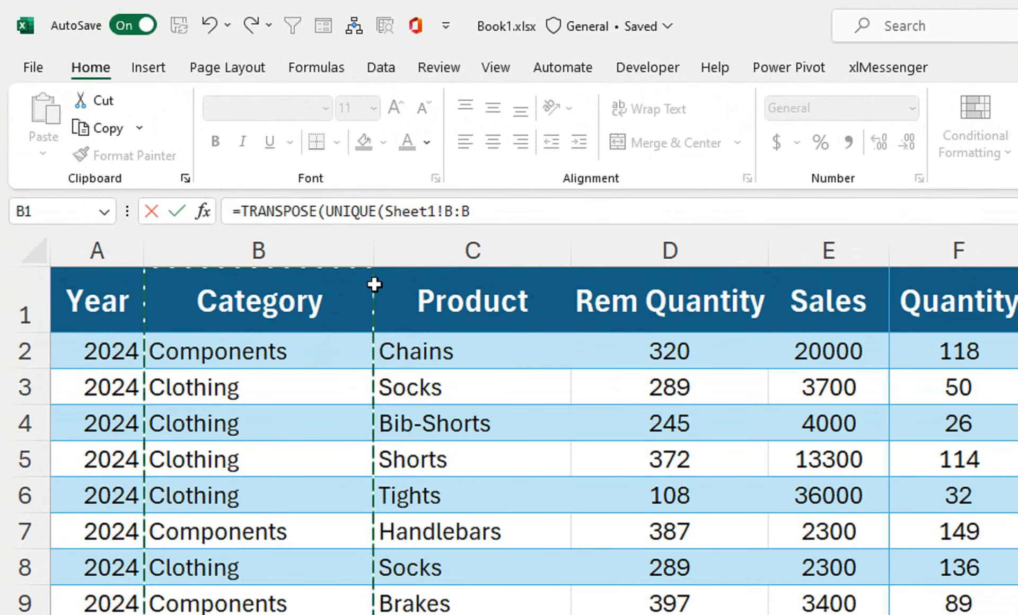
text()))
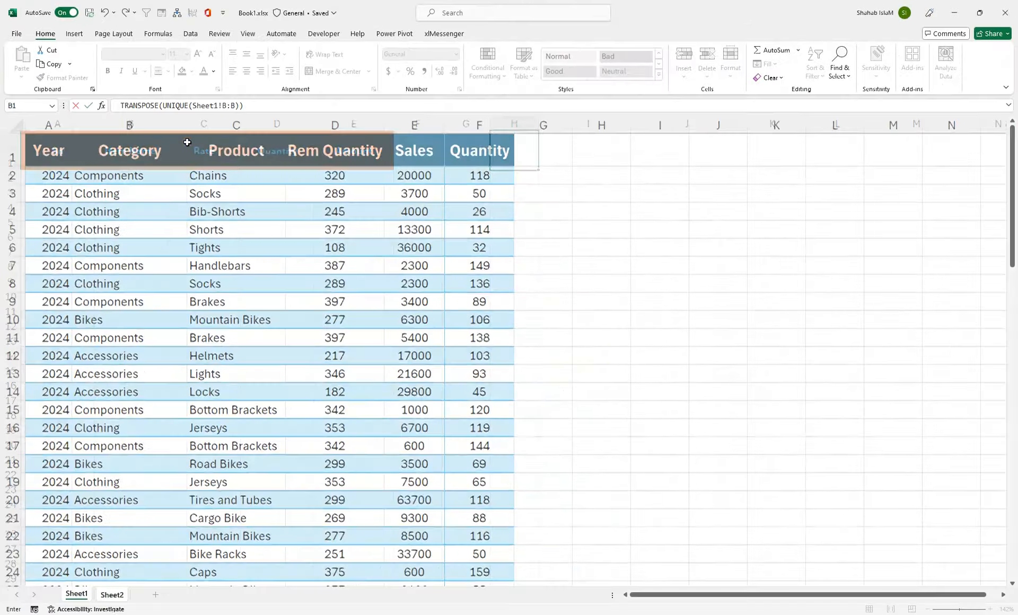
key(Return)
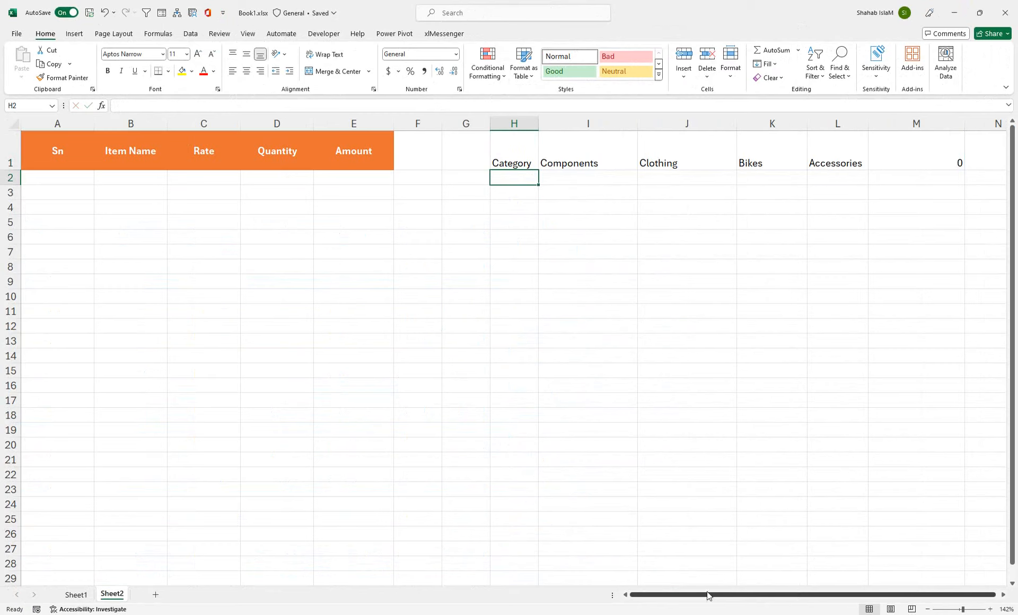
Change the UNIQUE array in the H1 formula to Sheet1!B2:B76 and enter the formula
click(510, 157)
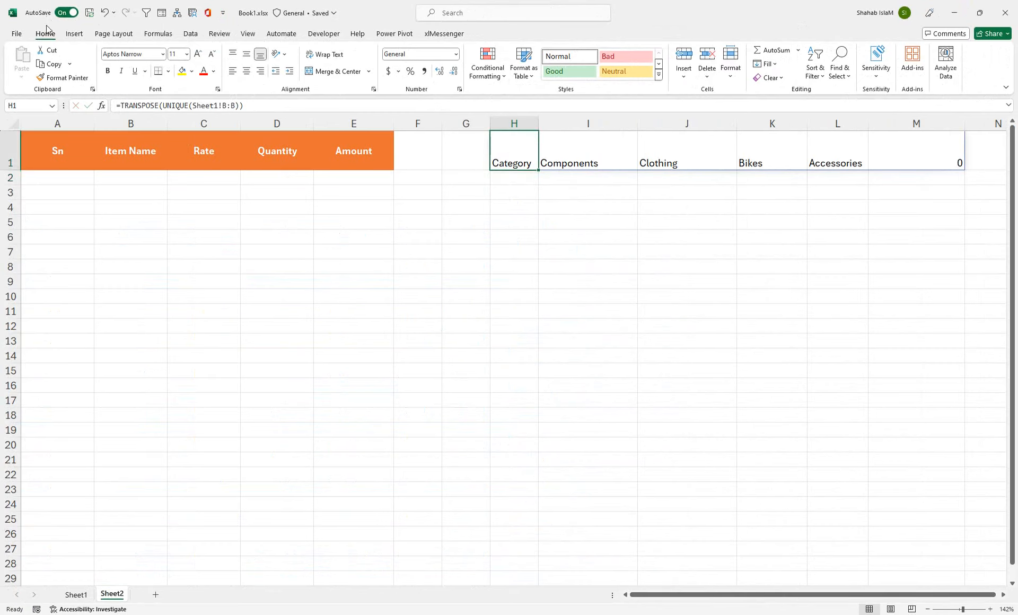
click(225, 106)
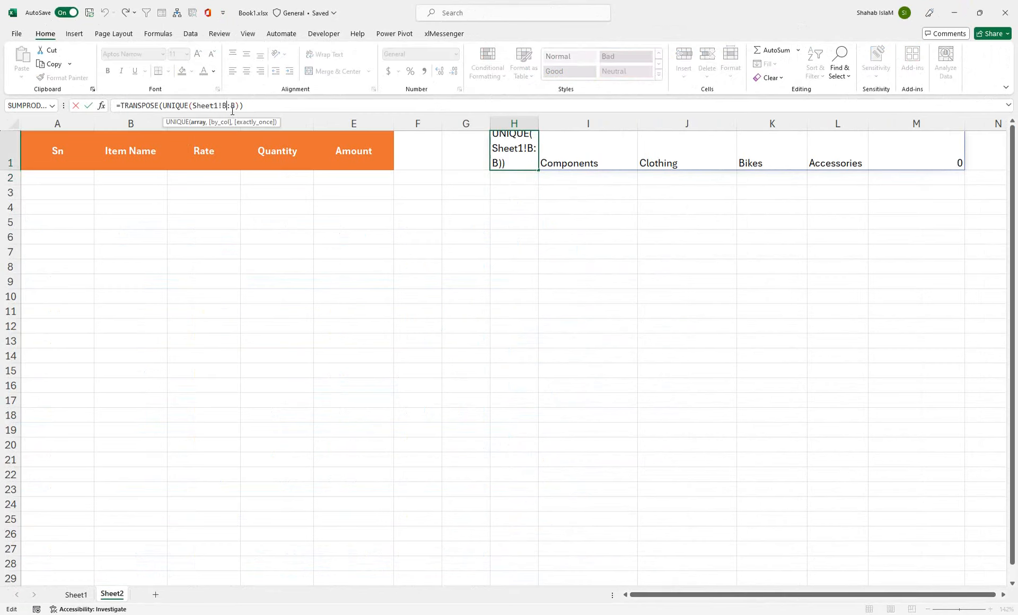
text(2)
drag(239, 105, 193, 107)
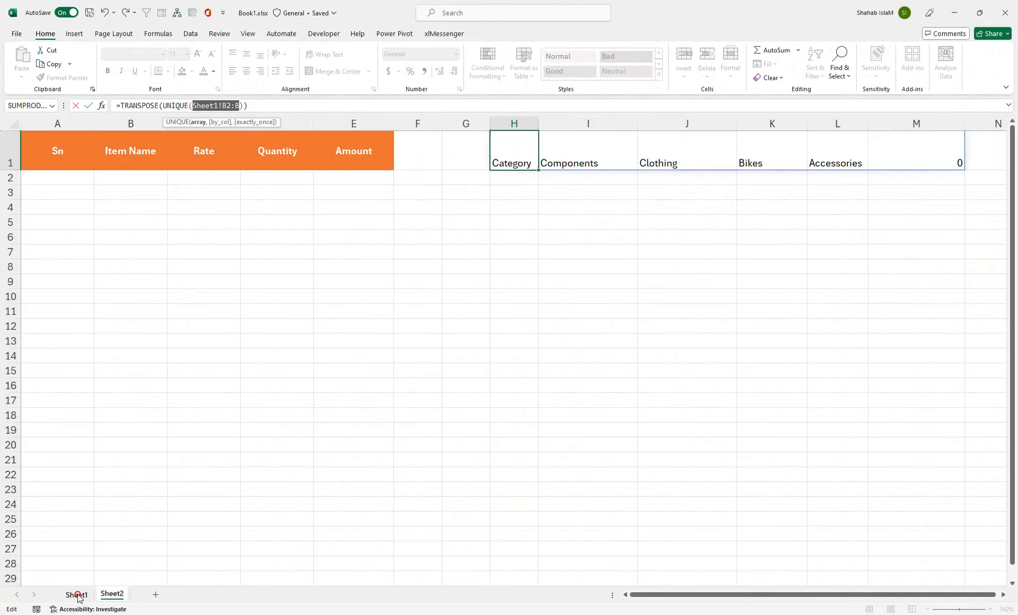
click(77, 595)
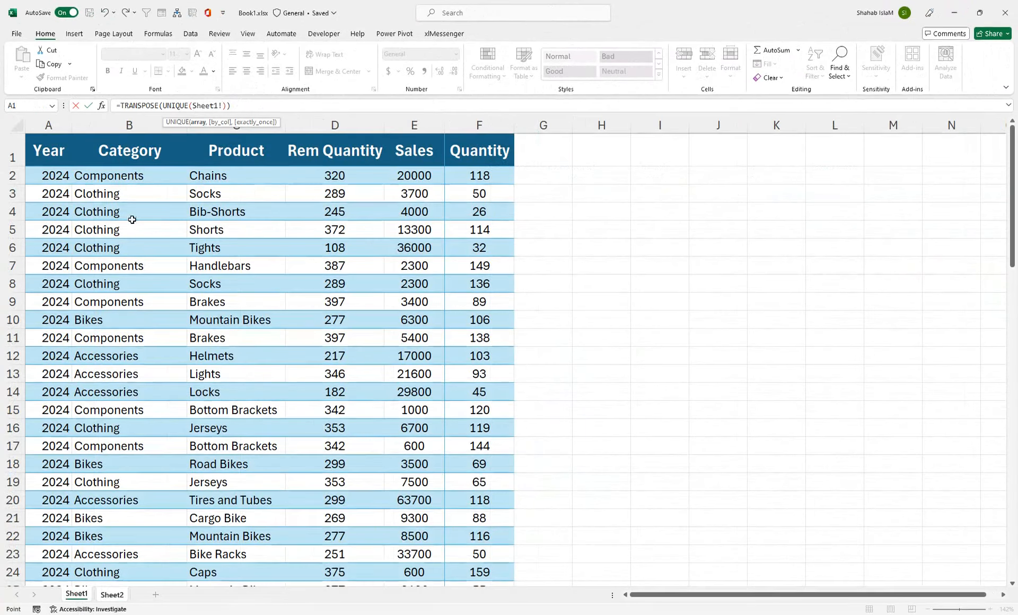
click(117, 180)
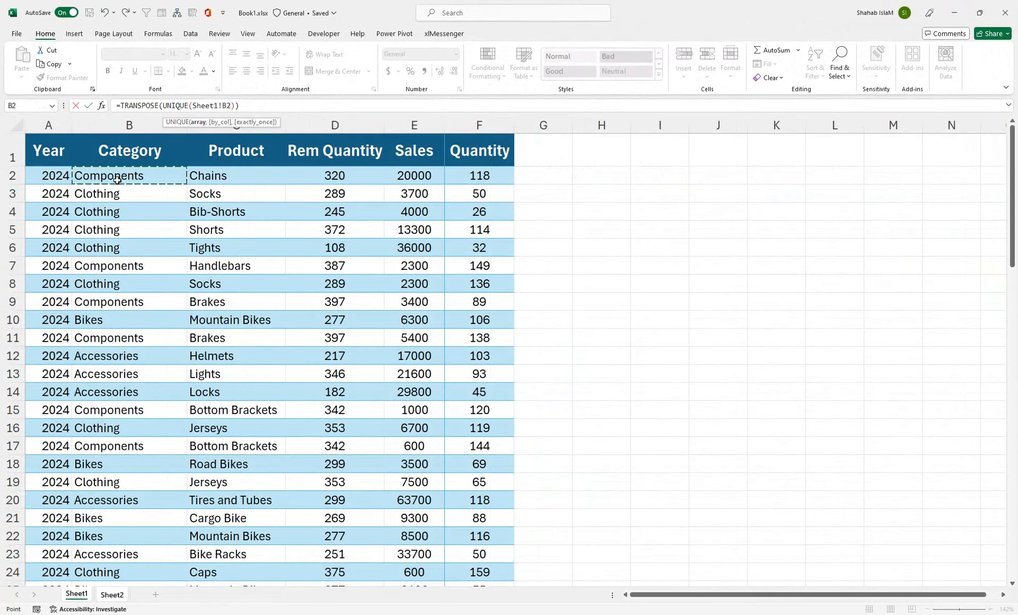
key(ctrl+shift+Right)
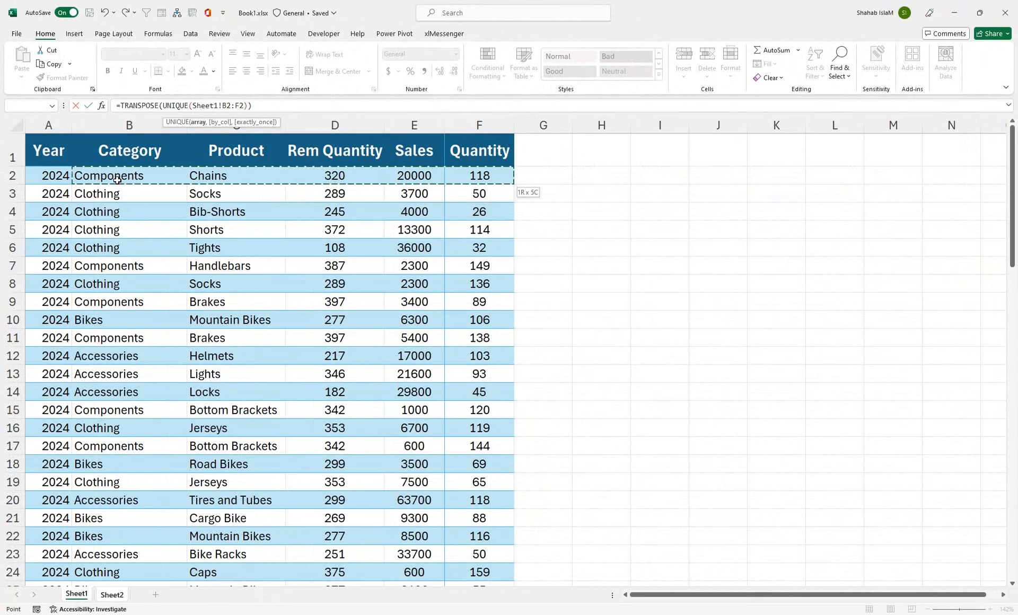
key(Left)
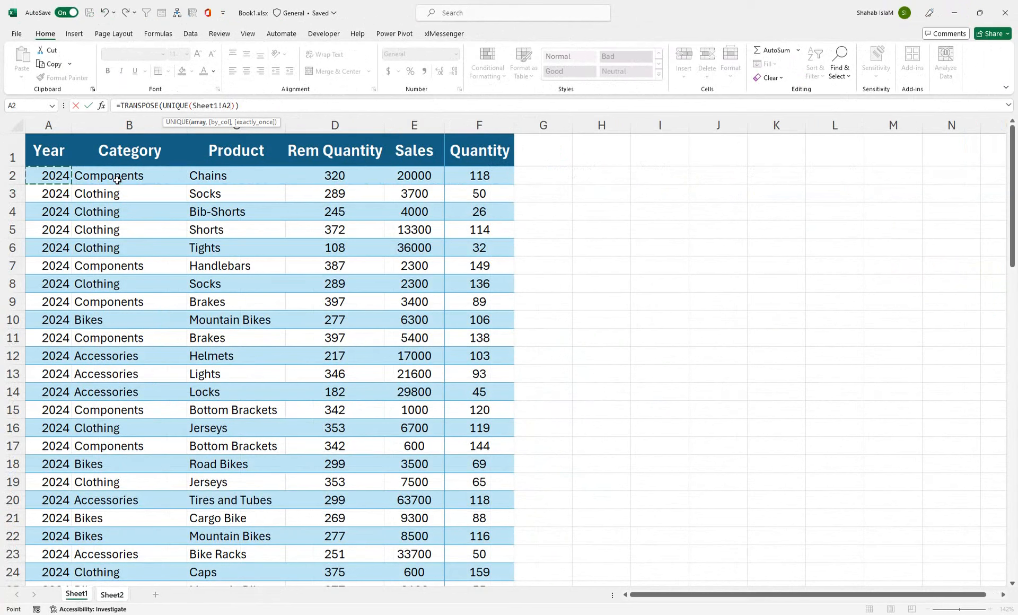
text(0!)
click(144, 175)
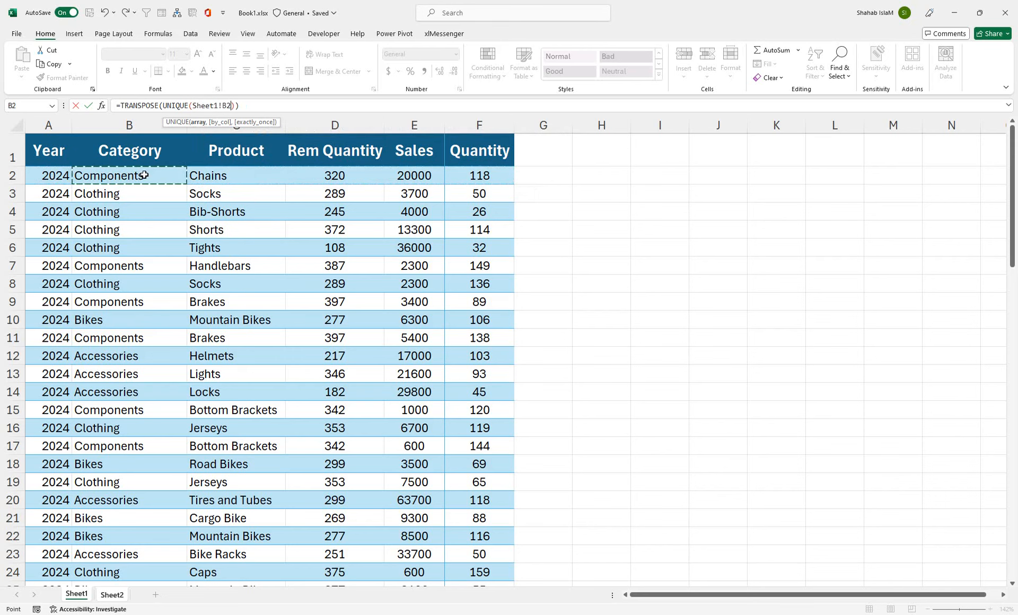
key(ctrl+shift+Down)
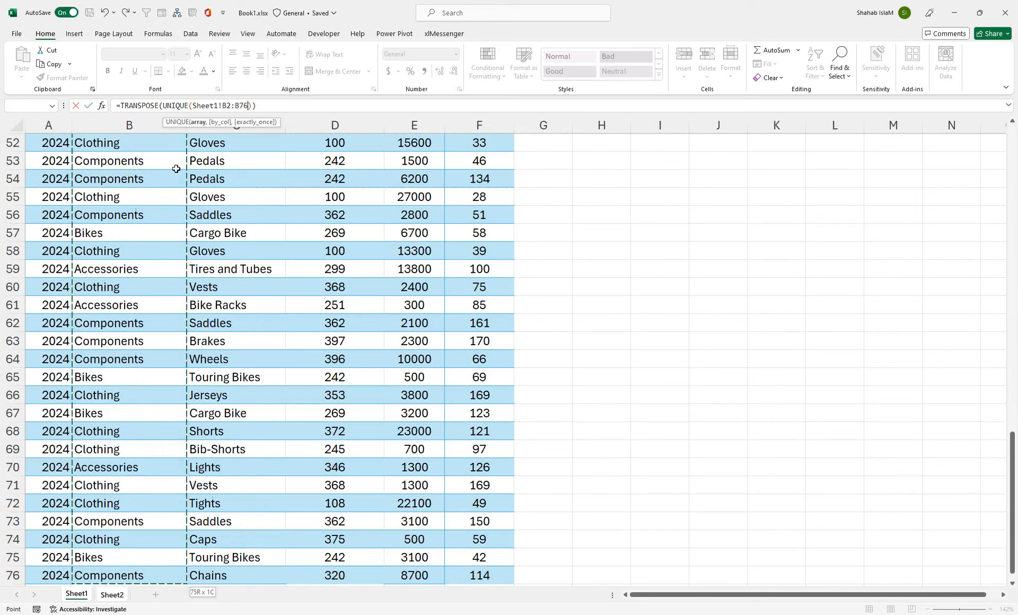
key(Return)
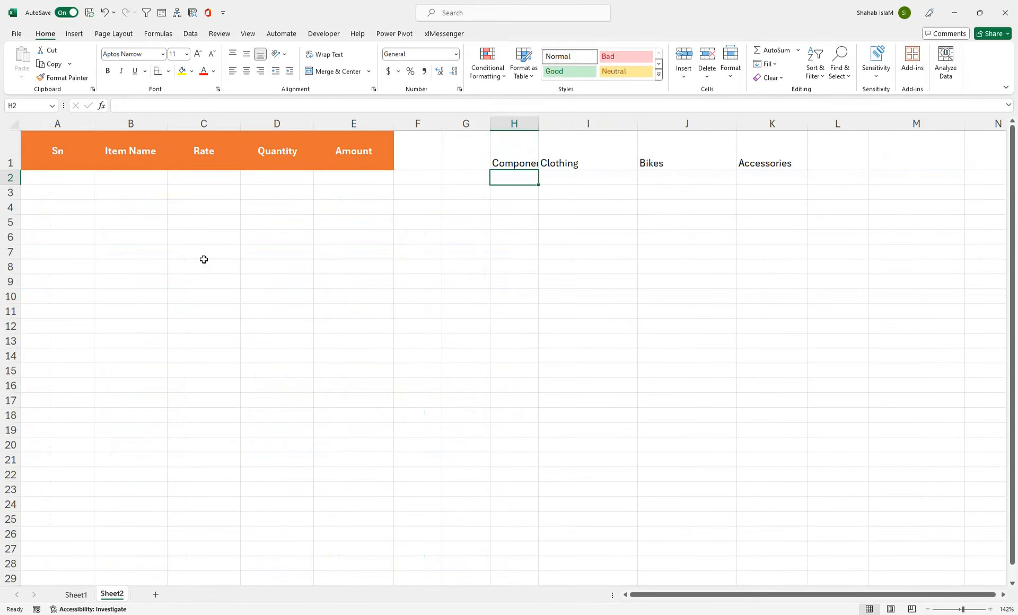
Widen column H beyond its heading's width, and centre the category headings in H1:K1 horizontally and vertically
double_click(539, 118)
click(526, 140)
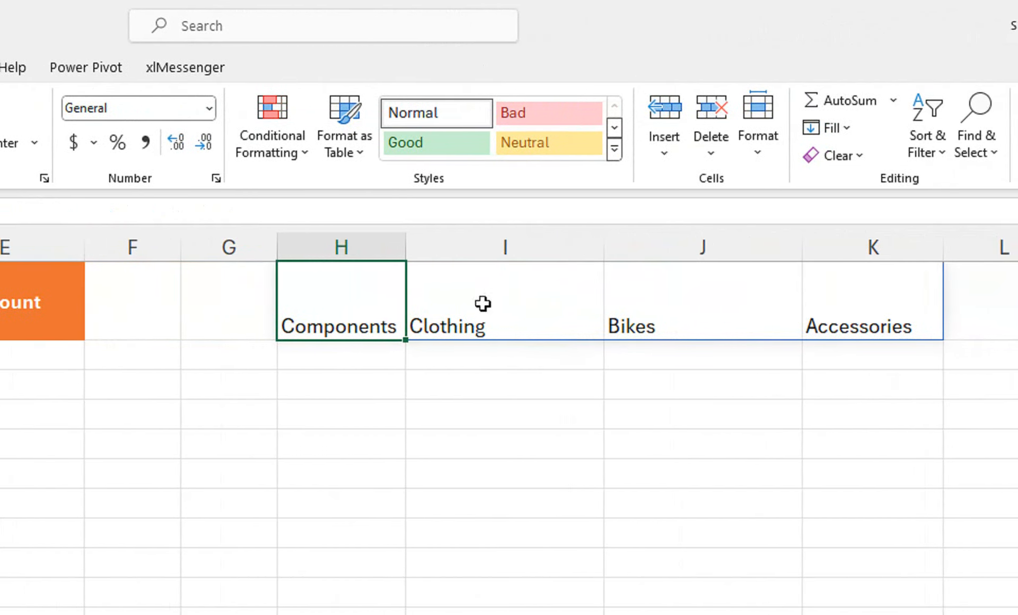
drag(406, 247, 436, 246)
drag(401, 290, 854, 317)
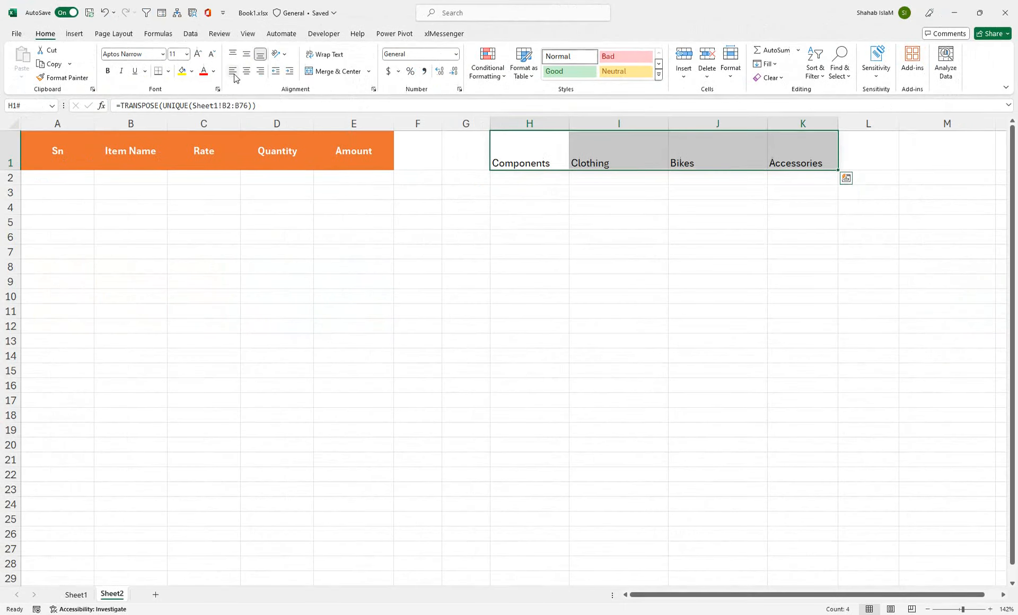
click(246, 71)
click(246, 53)
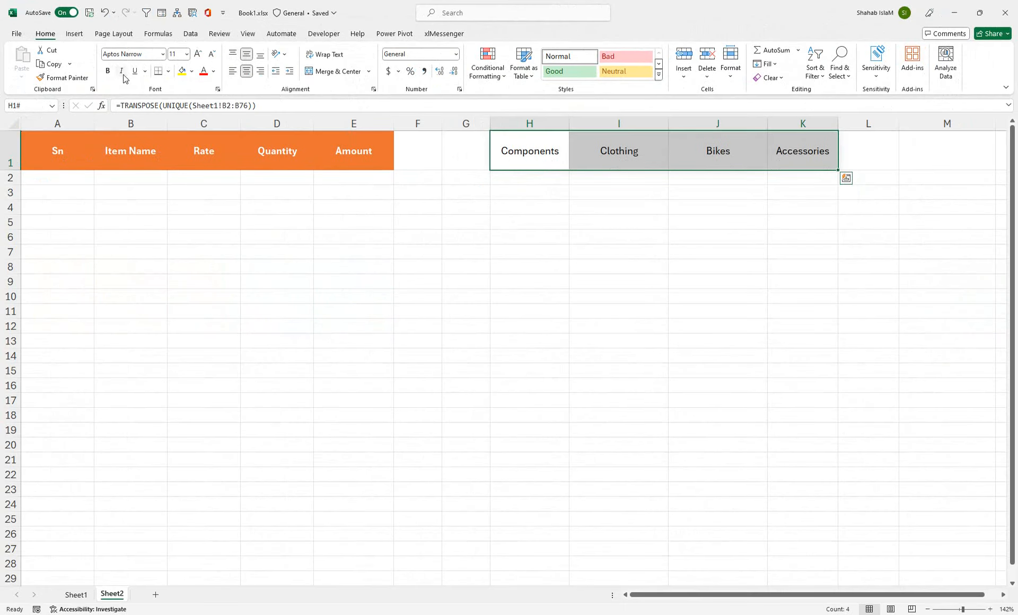
Copy the category headings in H1:K1 and paste them in place as values
click(69, 64)
click(62, 78)
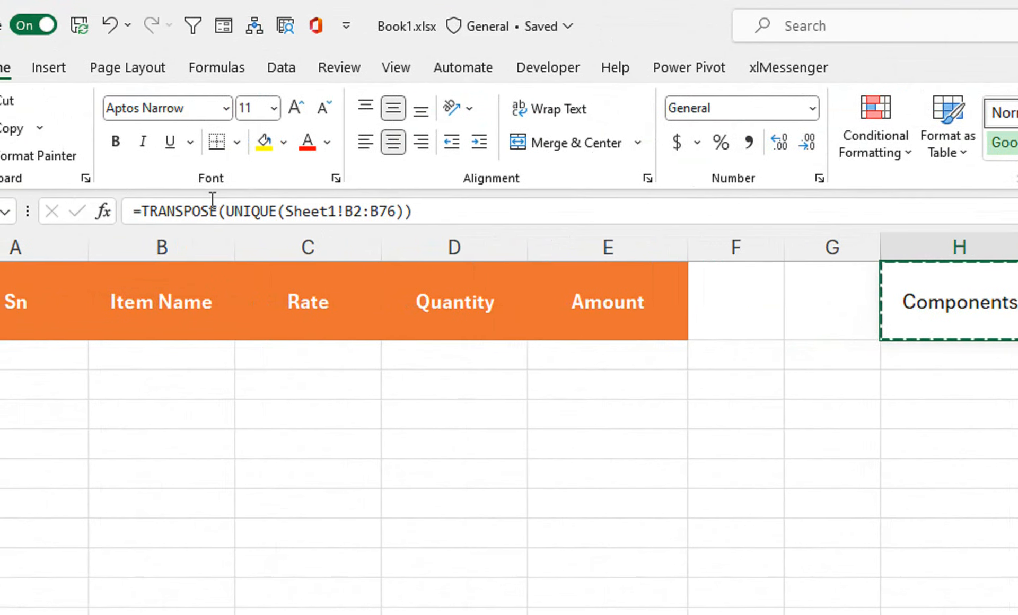
click(43, 153)
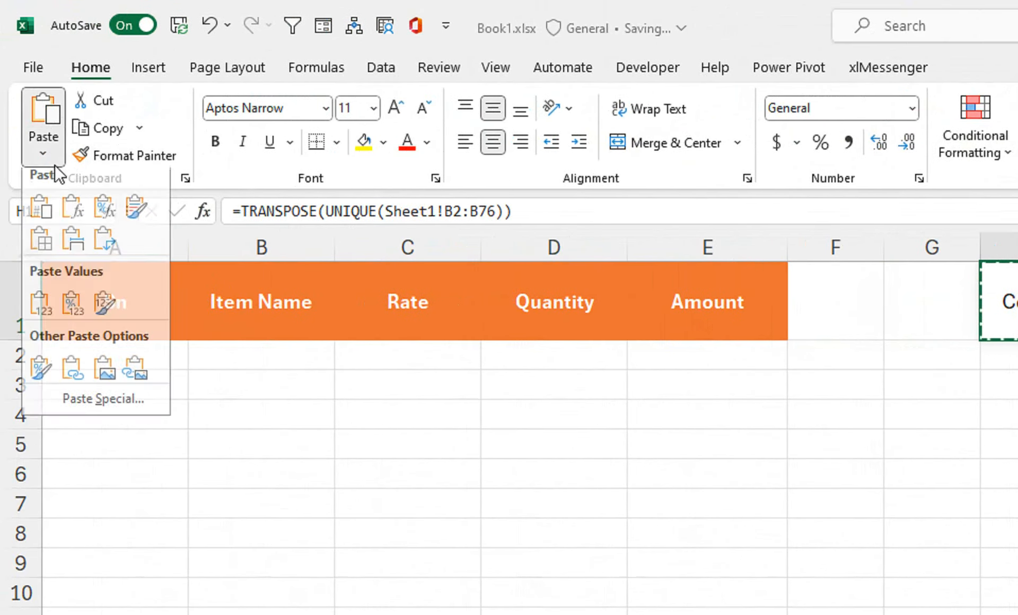
click(39, 320)
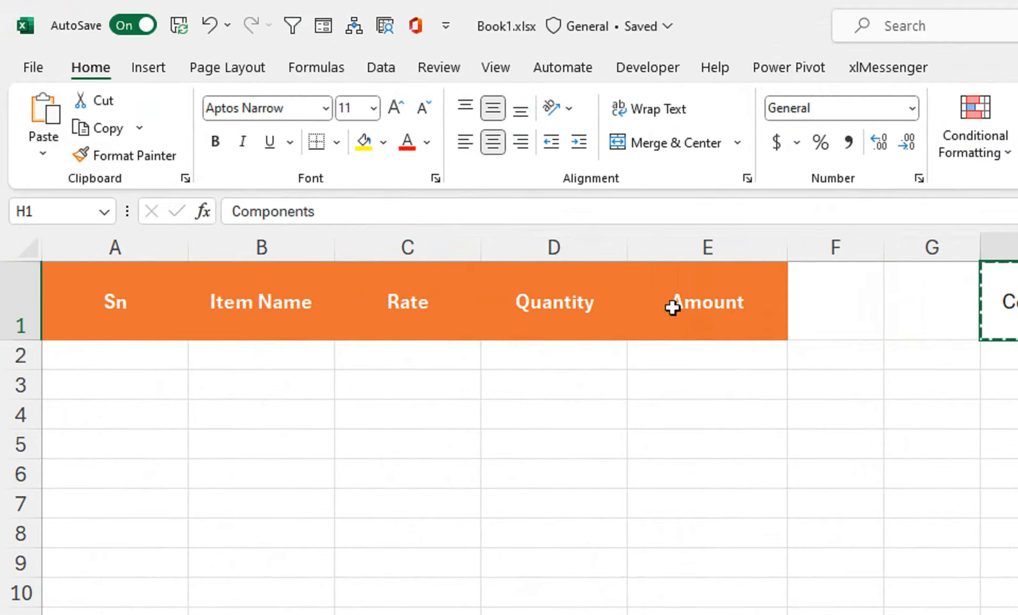
Move the Clothing, Bikes and Accessories headings one column over to J1:L1, leaving I1 empty
click(709, 297)
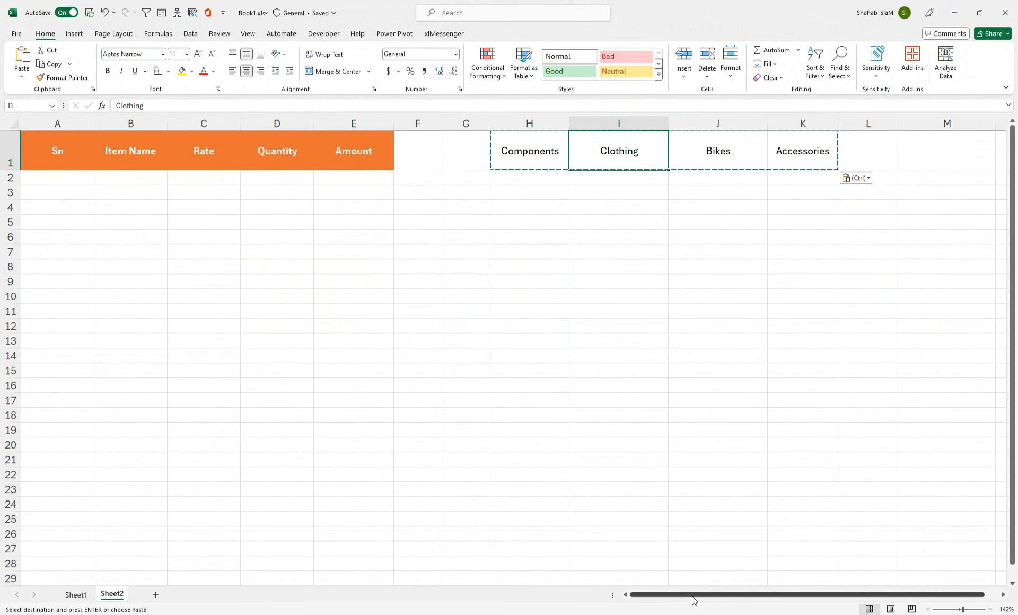
click(1003, 595)
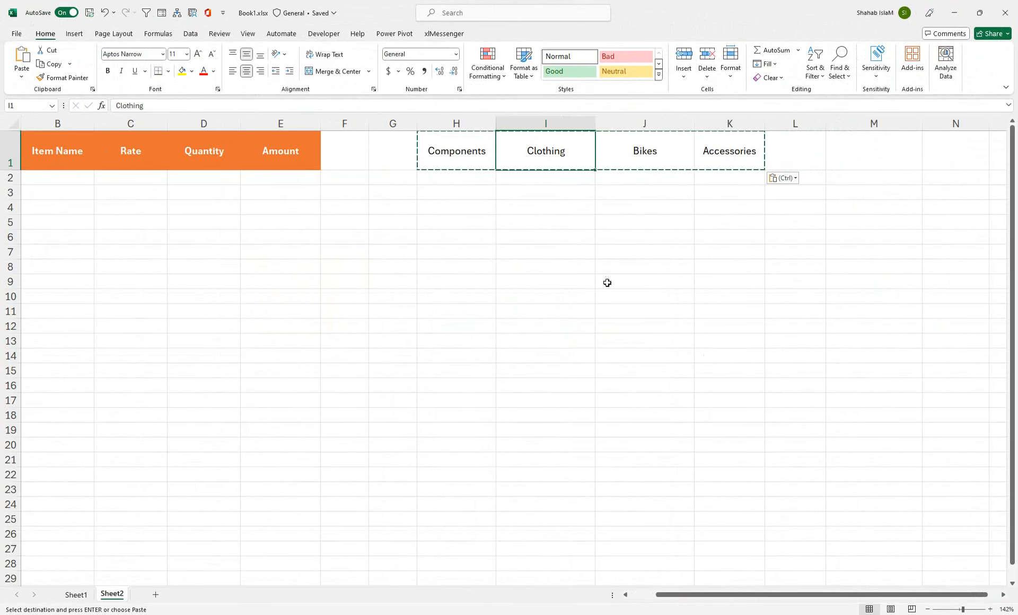
drag(552, 161, 642, 144)
drag(728, 141, 729, 141)
drag(530, 157, 711, 154)
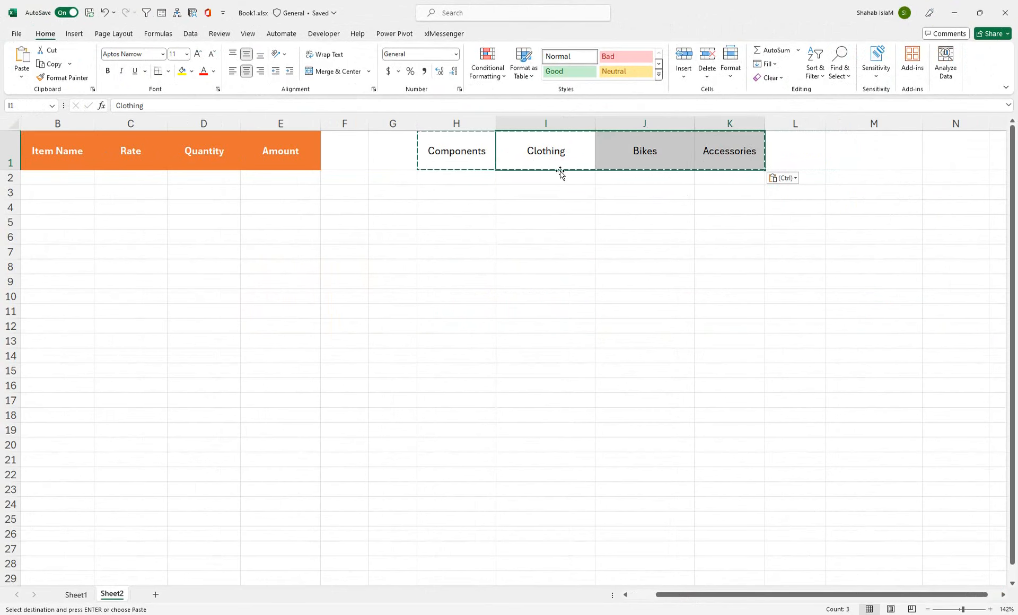
drag(561, 171, 674, 164)
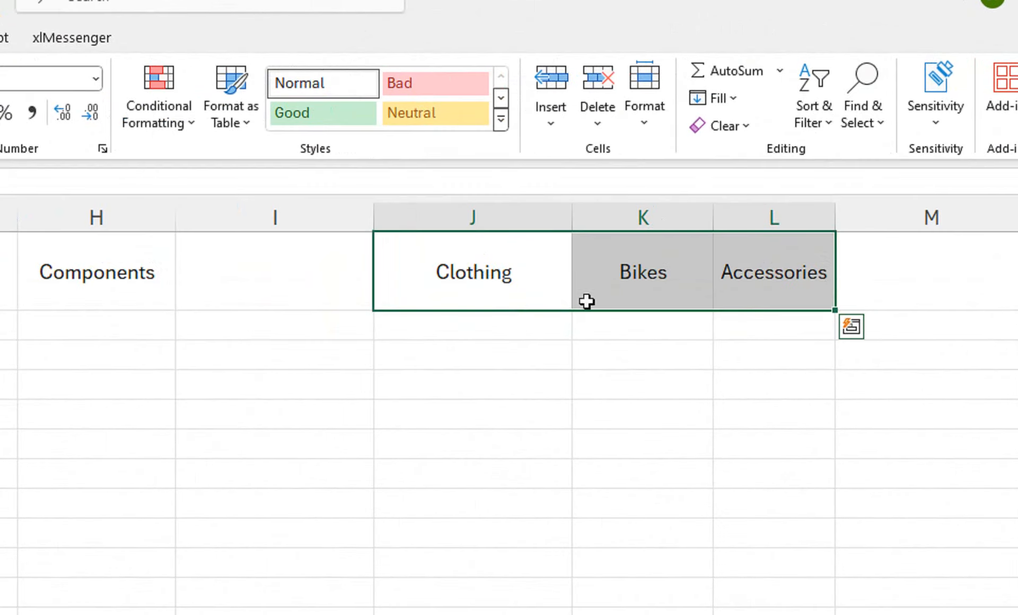
Move the Bikes heading to L1 and the Accessories heading to N1, leaving an empty column after each category
click(711, 161)
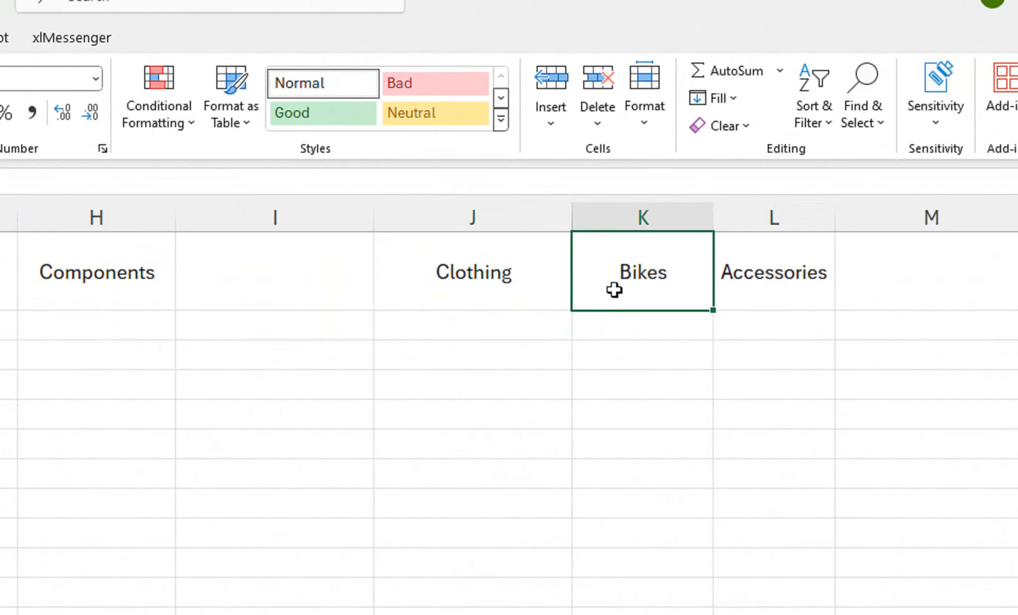
drag(737, 298, 1016, 278)
click(934, 270)
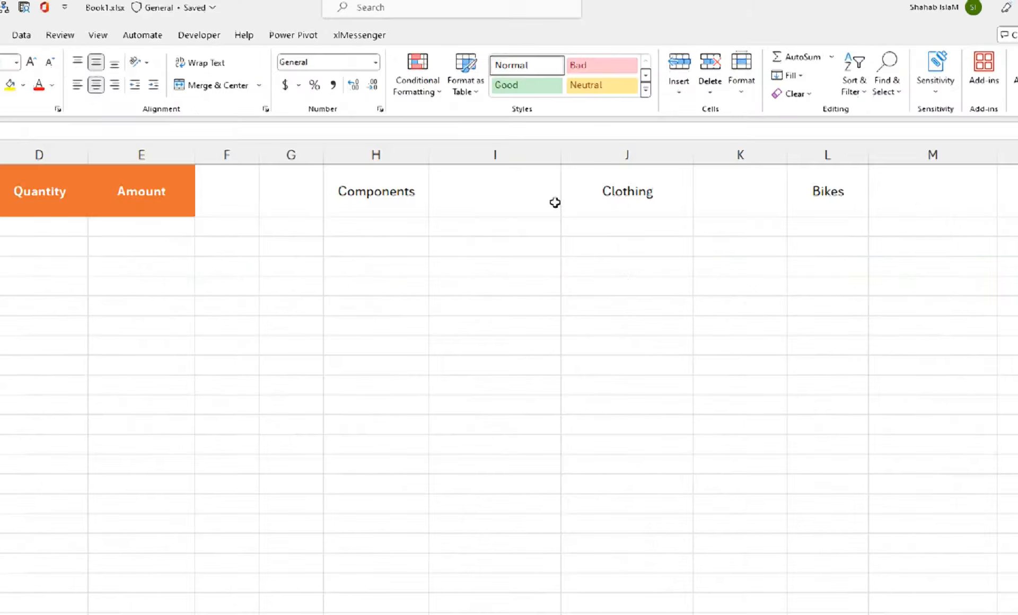
drag(413, 196, 1010, 190)
drag(932, 150, 933, 150)
drag(882, 594, 909, 585)
click(900, 160)
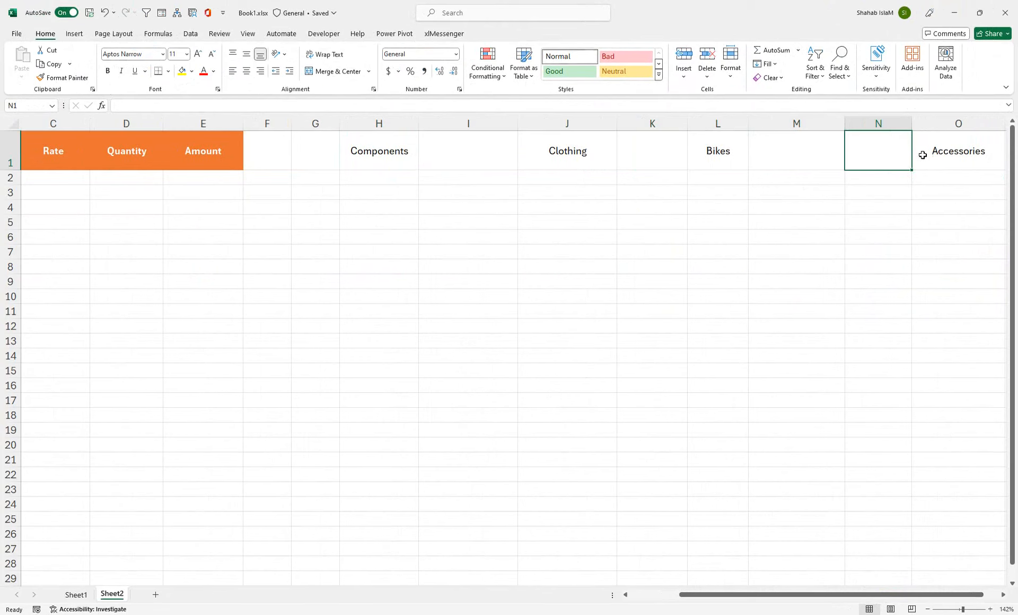
click(919, 154)
drag(912, 152, 873, 157)
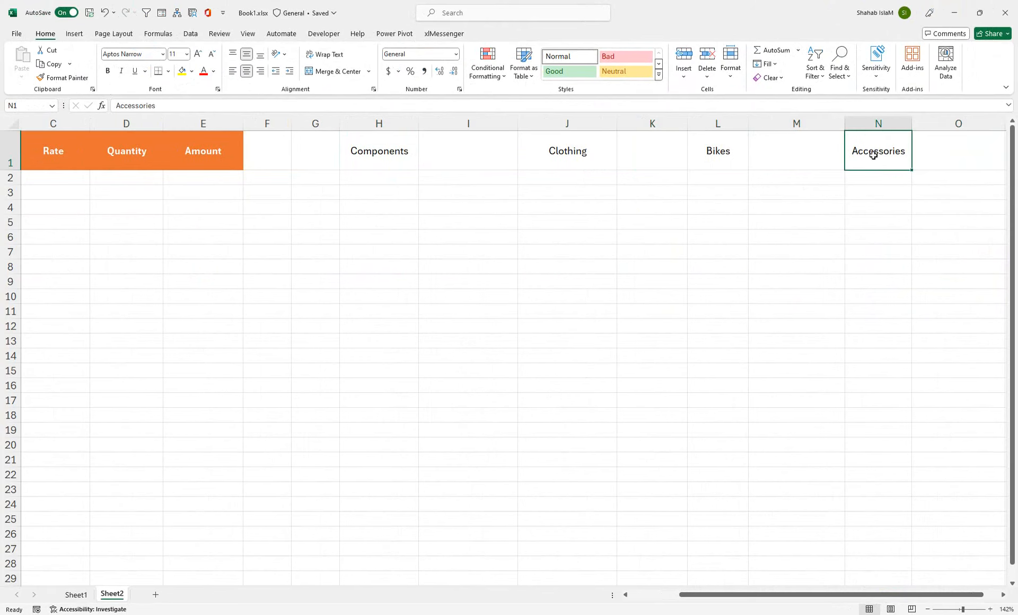
Select only the blank cells within H1:O1 using Go To Special with the Blanks option
drag(939, 143, 402, 149)
click(839, 58)
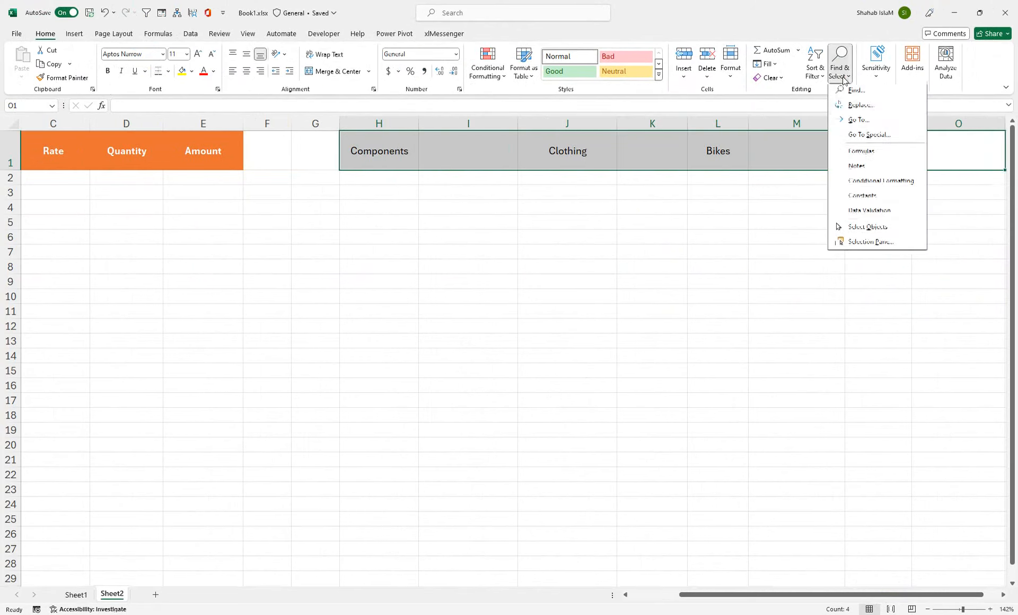
click(858, 137)
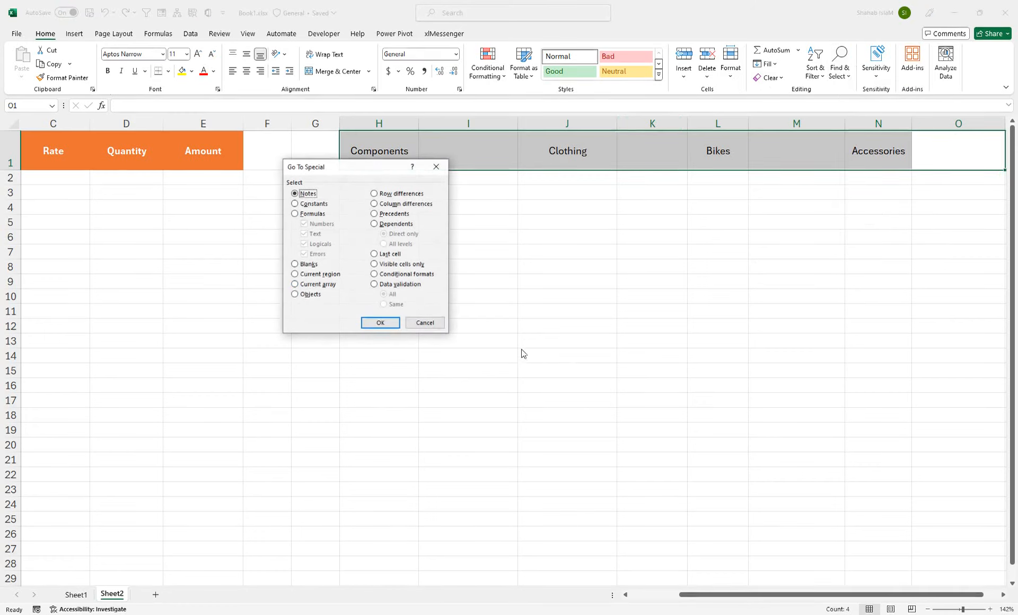
click(295, 264)
click(371, 323)
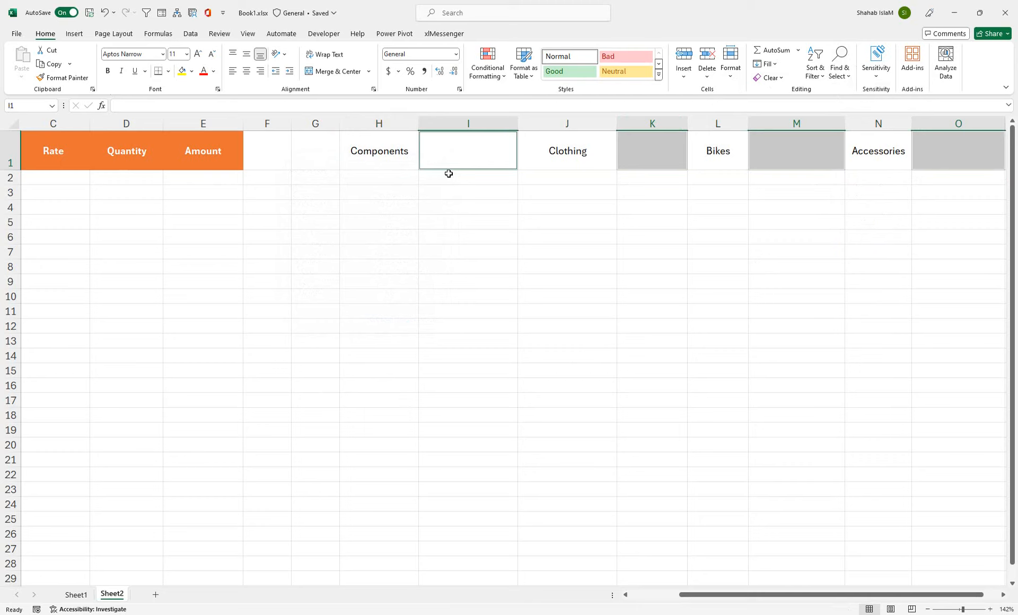
Enter Quantity in all the selected blank header cells at once, and centre them horizontally and vertically
text(Qu)
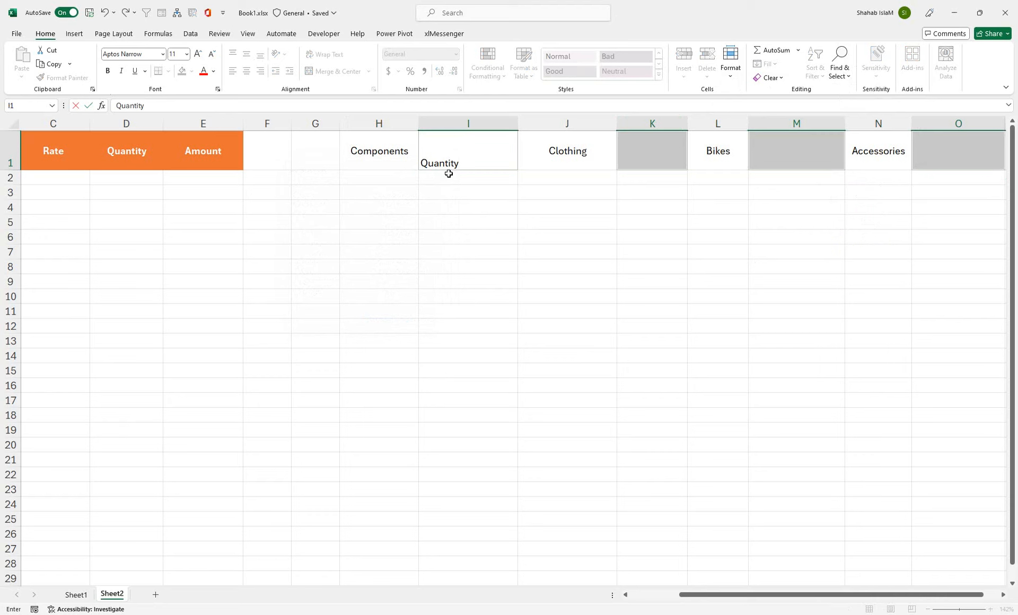
text(antity)
key(ctrl+Return)
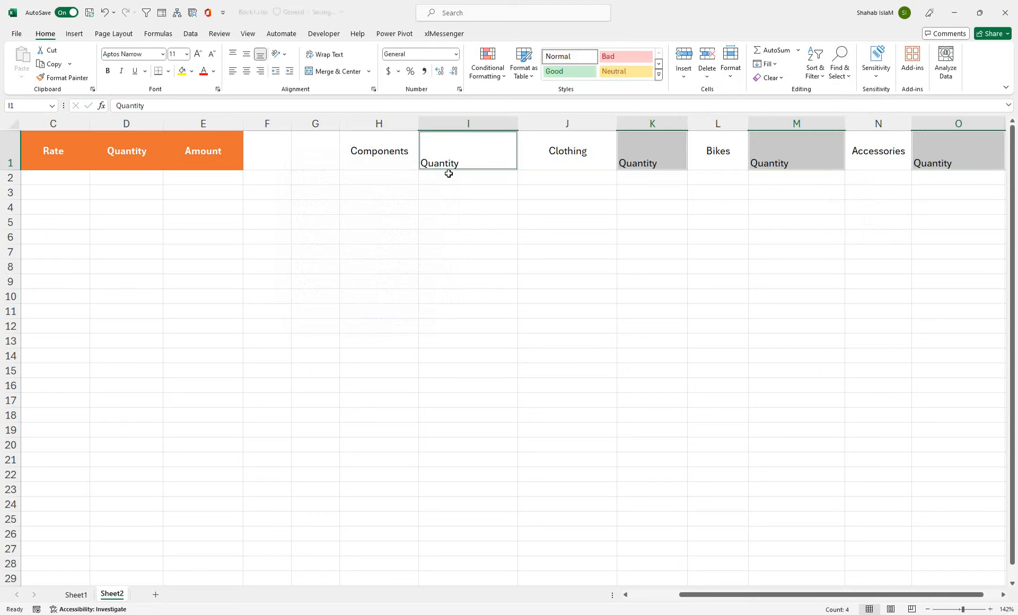
click(246, 71)
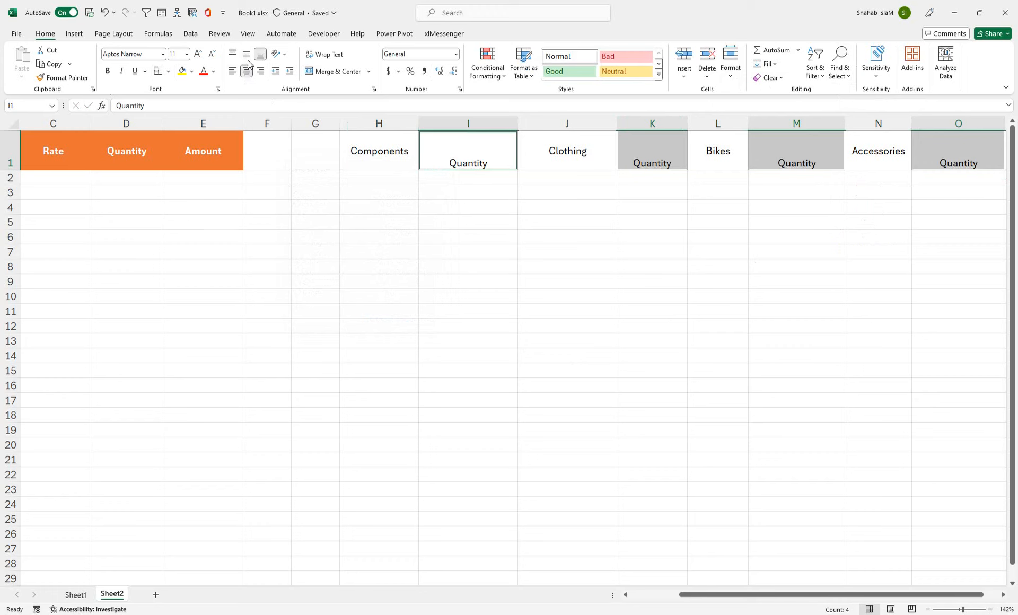
click(246, 54)
Format the H1:O1 headings with a light green fill and bold black text at font size 12
drag(363, 157, 939, 144)
click(191, 71)
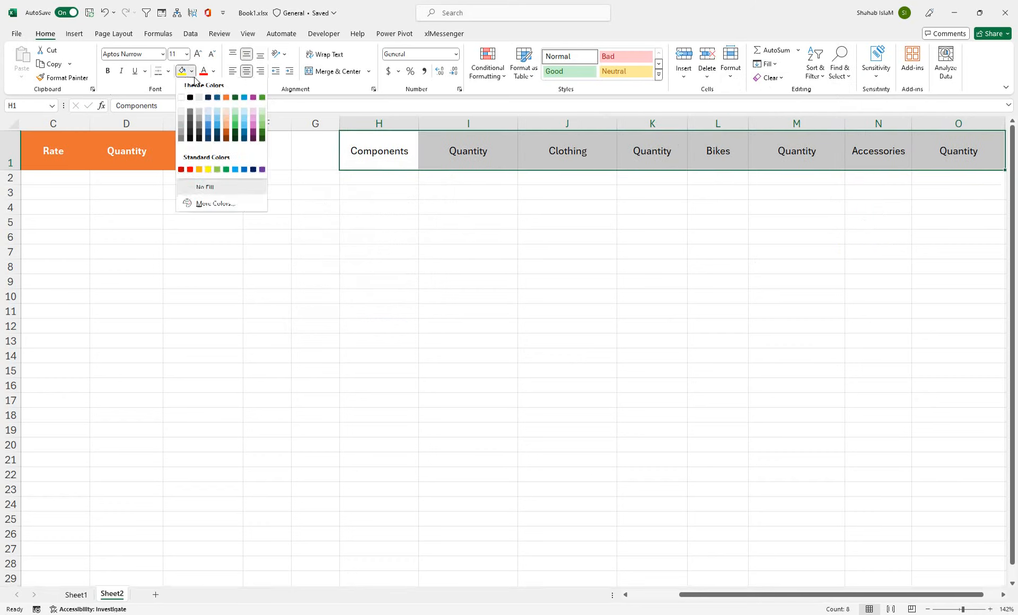
click(233, 110)
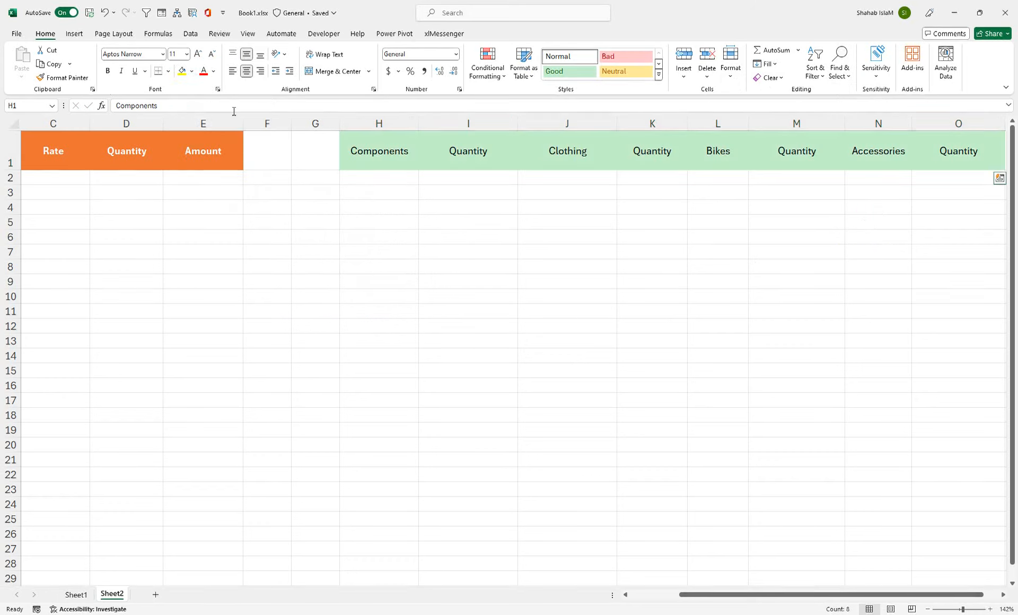
click(108, 71)
click(204, 72)
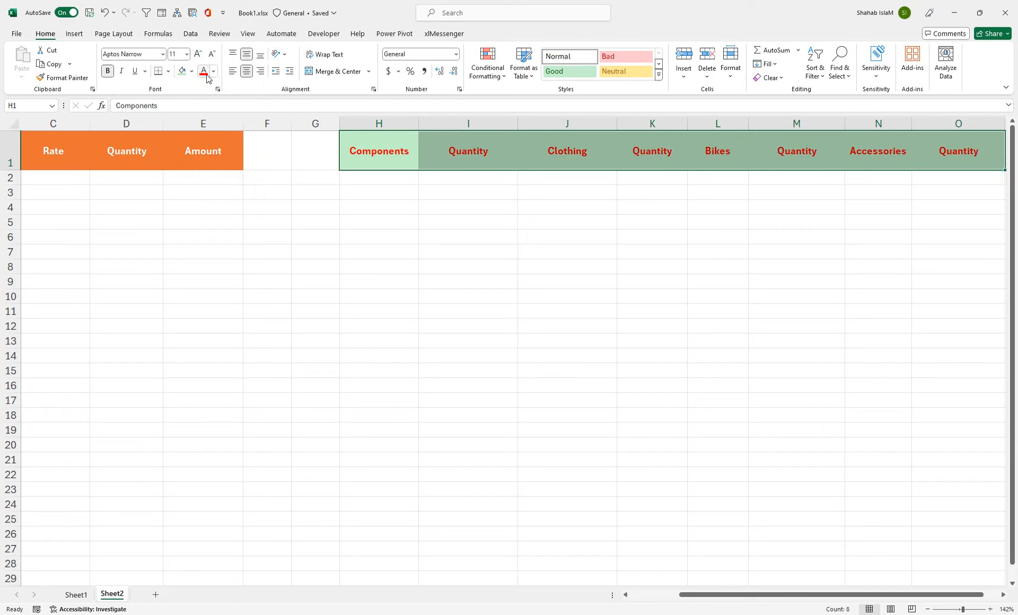
click(213, 71)
click(212, 115)
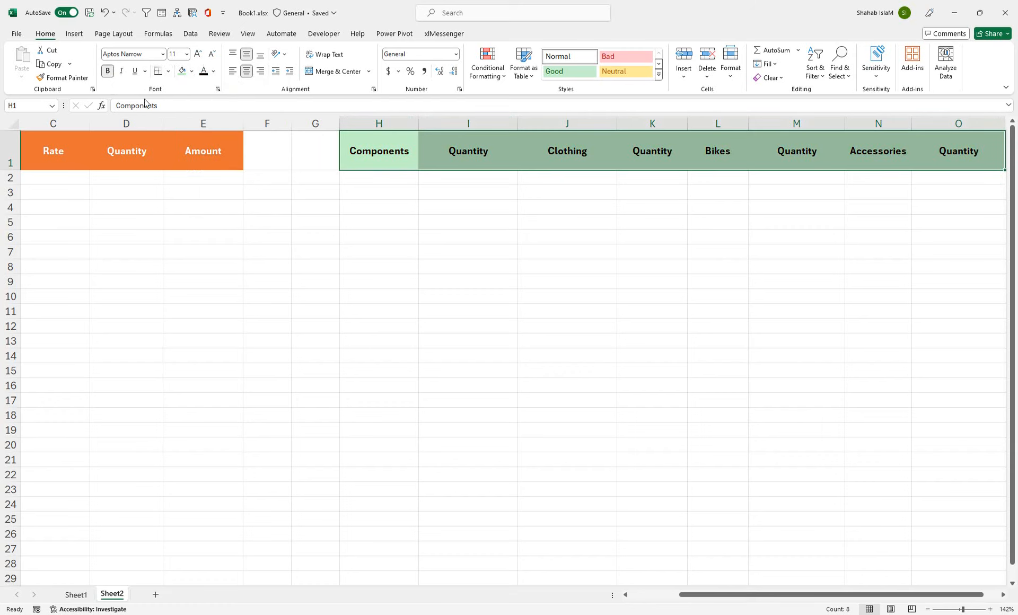
click(197, 54)
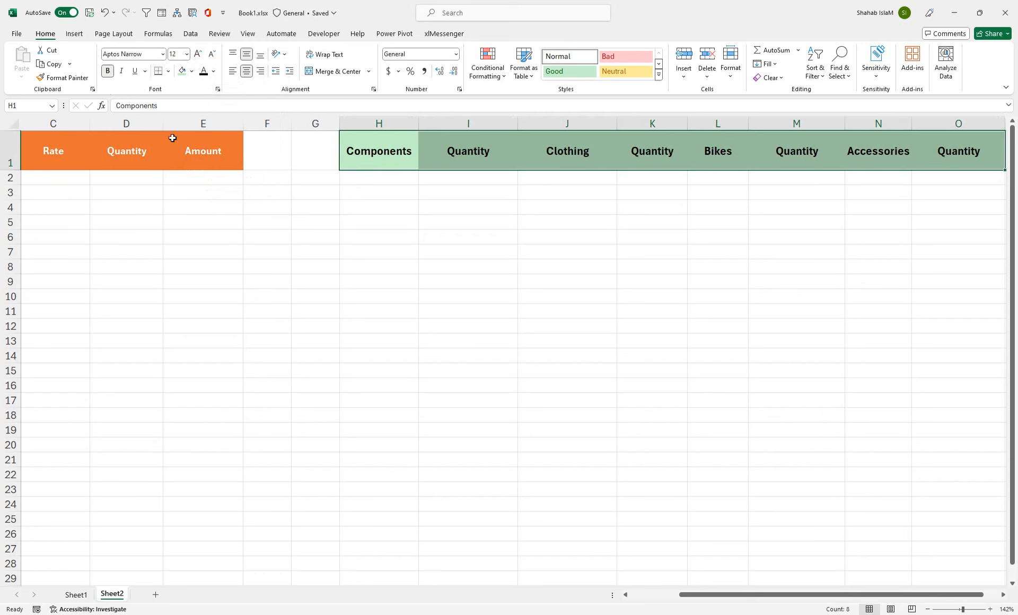
Start a FILTER formula in cell H2 under the Components heading, with Sheet1 as the source of its array
drag(75, 177, 2, 181)
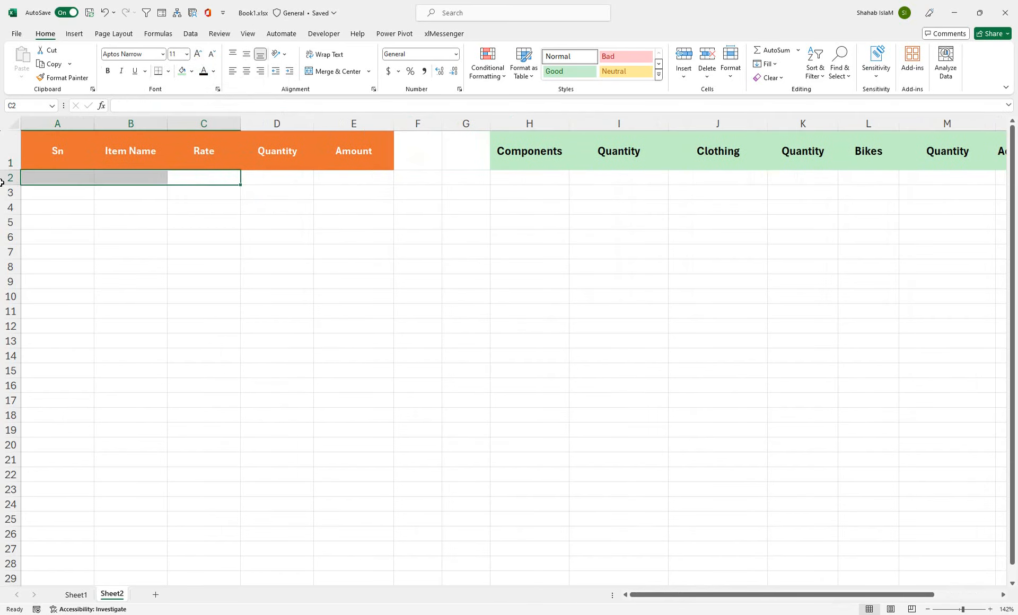
click(527, 179)
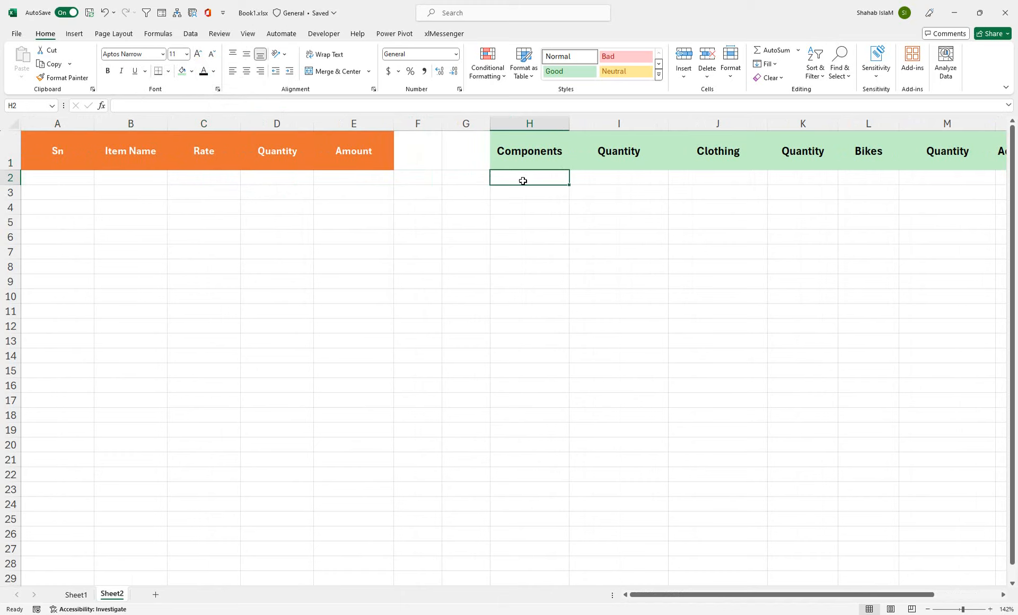
text(=)
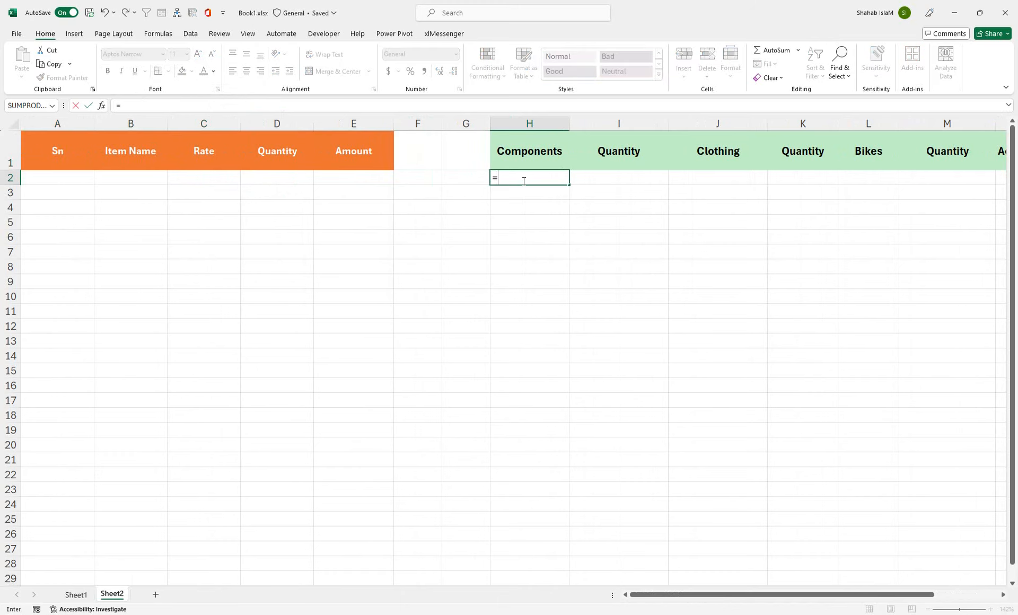
text(FILTER()
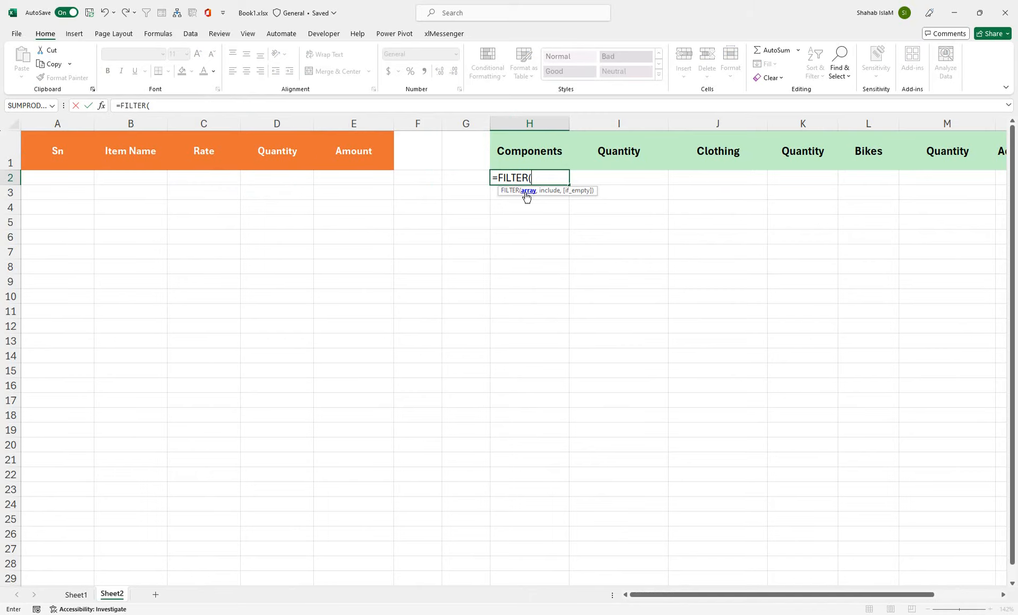
click(76, 596)
Set the FILTER array to the Product and Rem Quantity data in Sheet1 as the absolute range $C$2:$D$76
drag(144, 195, 150, 17)
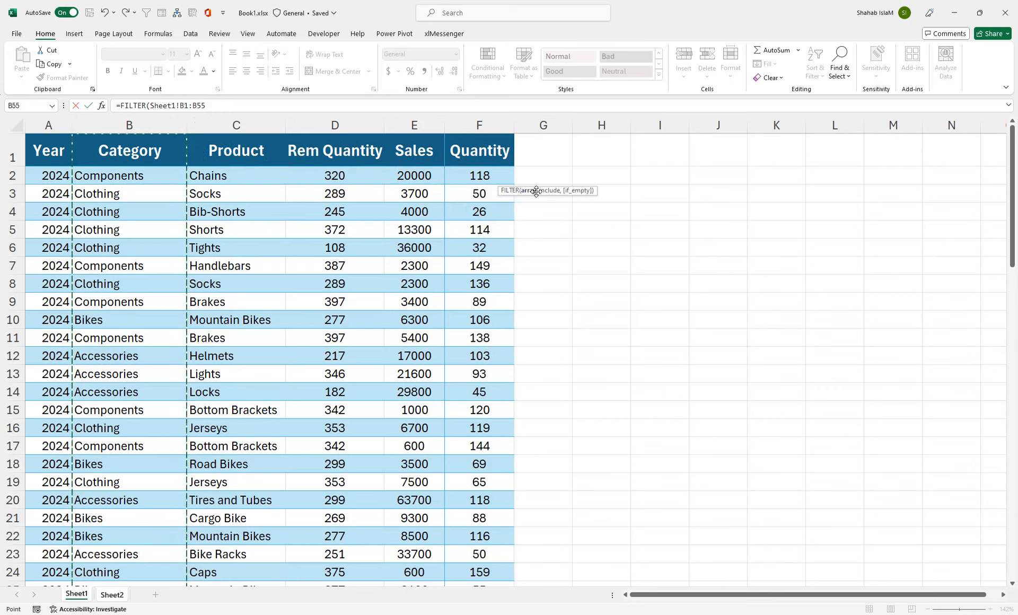
drag(533, 192, 157, 125)
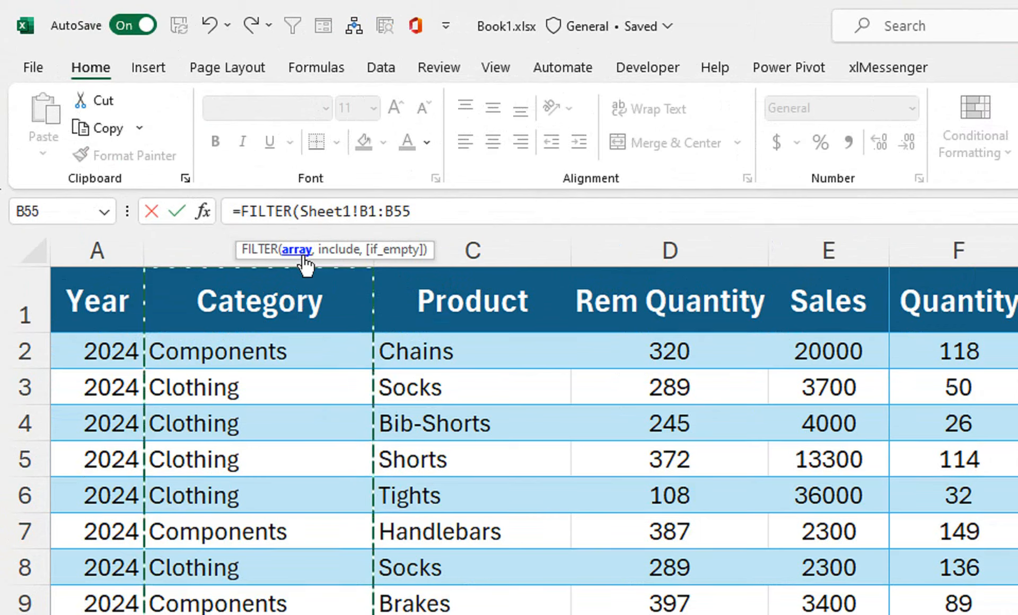
drag(433, 365, 625, 345)
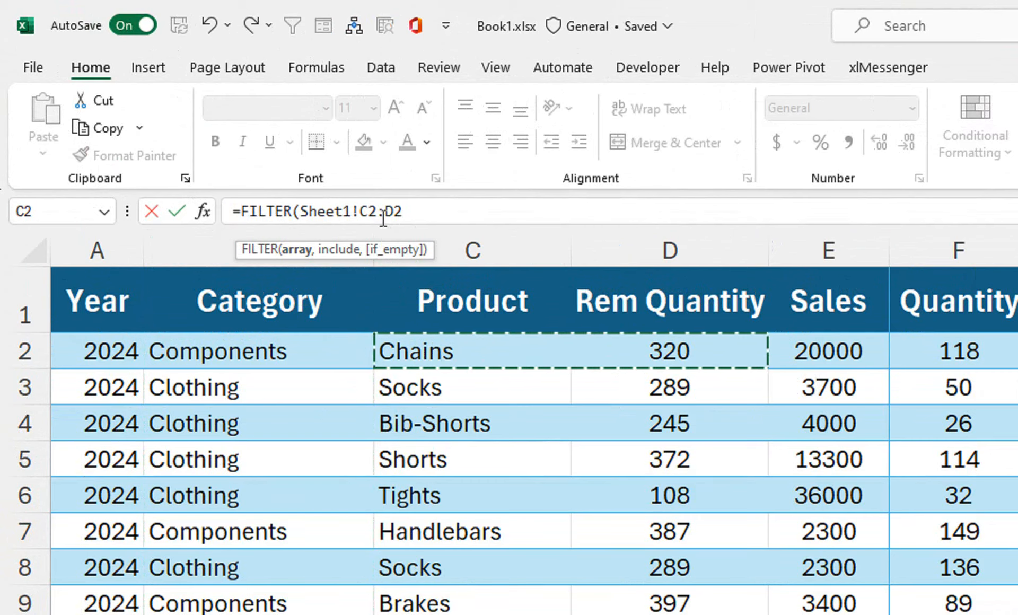
key(shift+Right)
key(shift+Right)
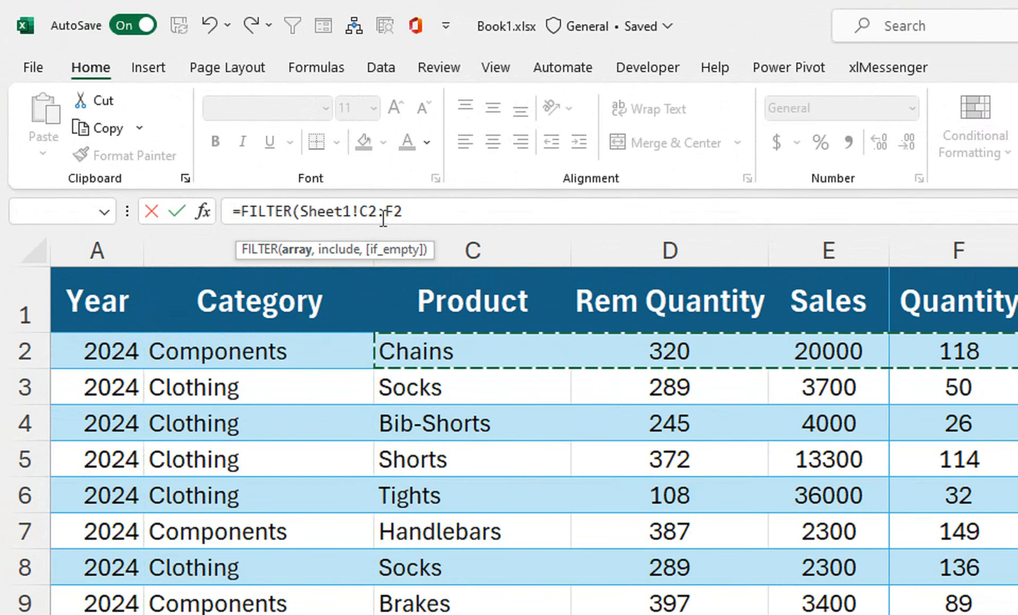
key(Left)
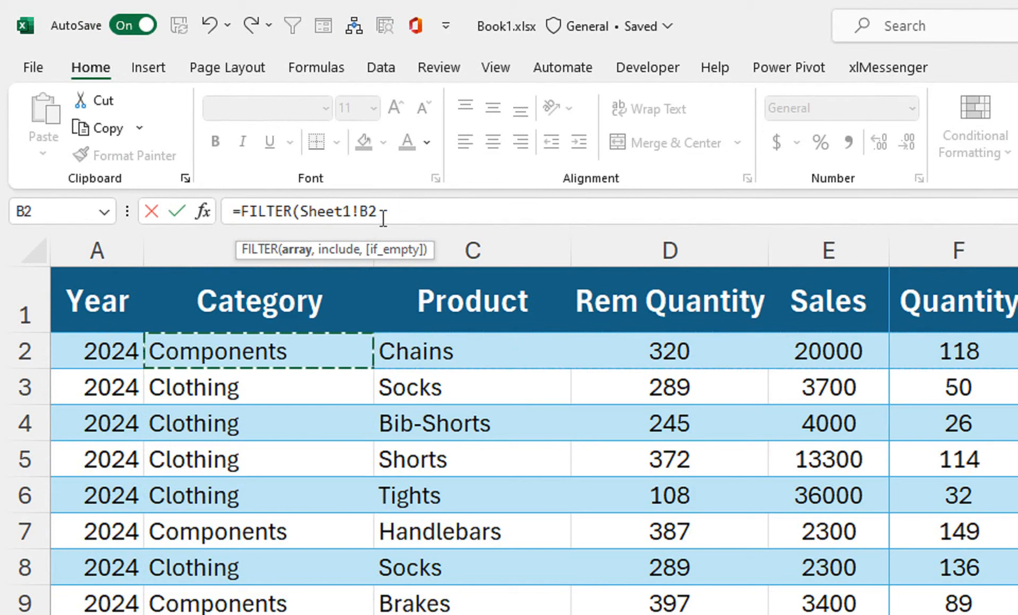
key(Right)
key(shift+Right)
key(ctrl+shift+Down)
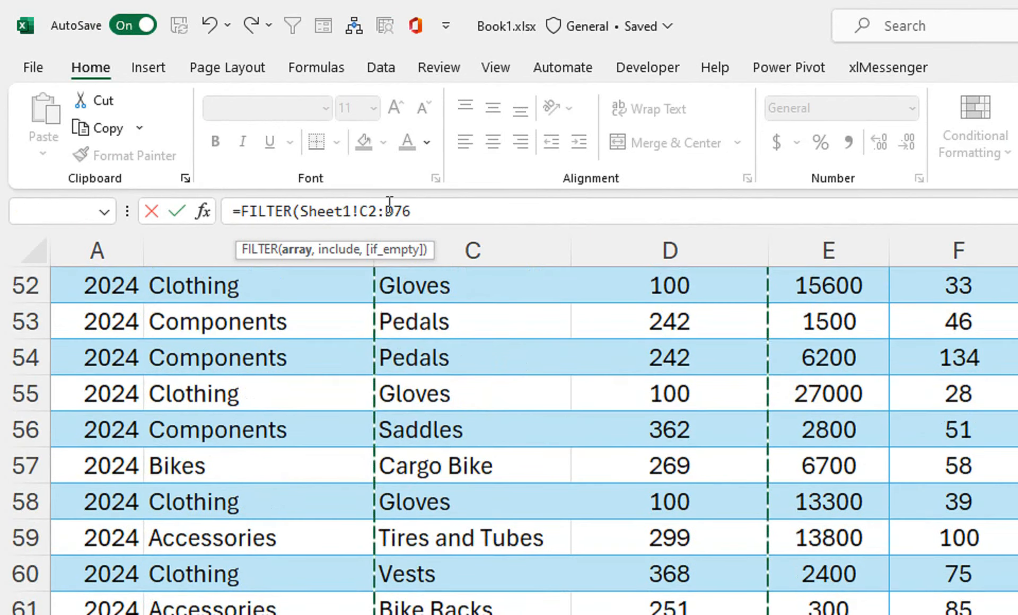
key(F4)
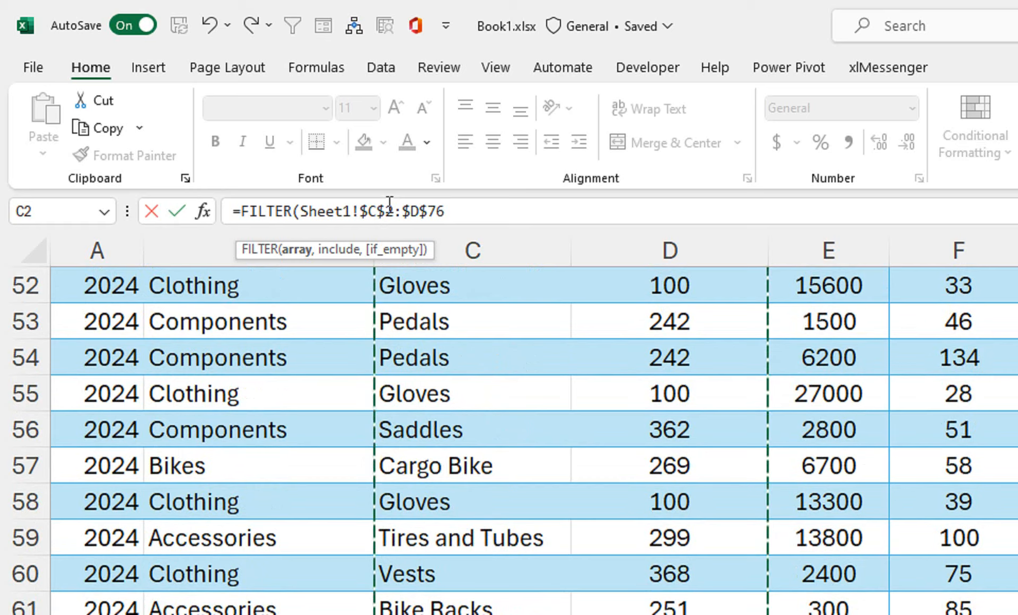
text(,)
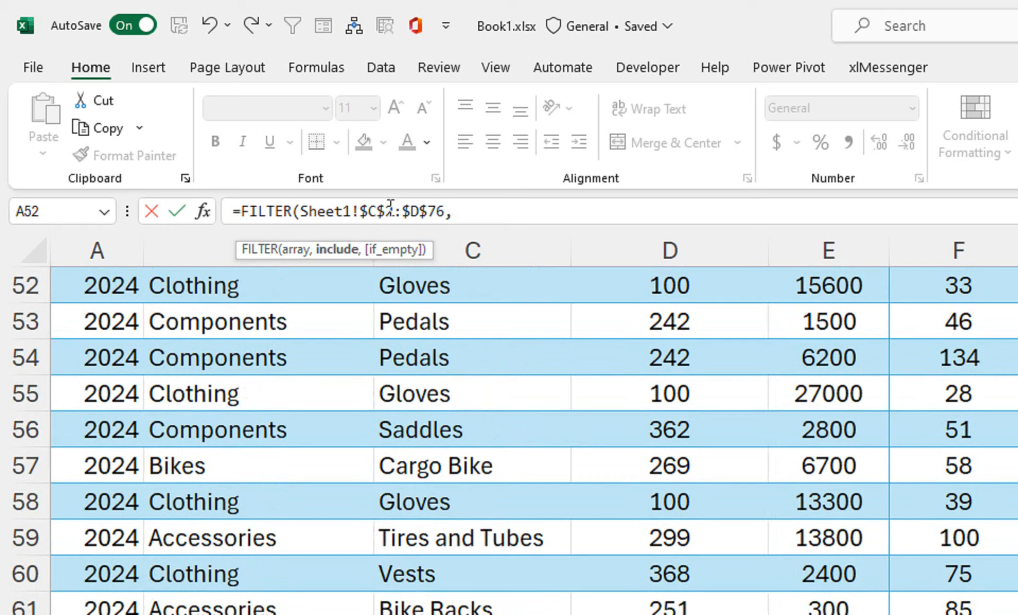
Use the Sheet1 Category range $B$2:$B$76 as an absolute reference in the include condition, followed by an equals sign
click(237, 289)
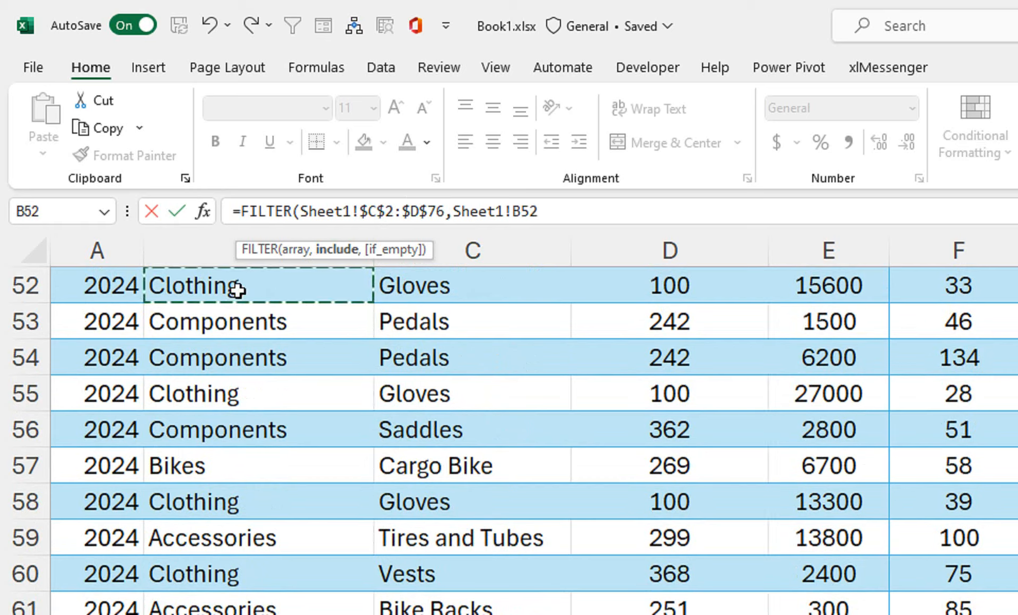
key(ctrl+Up)
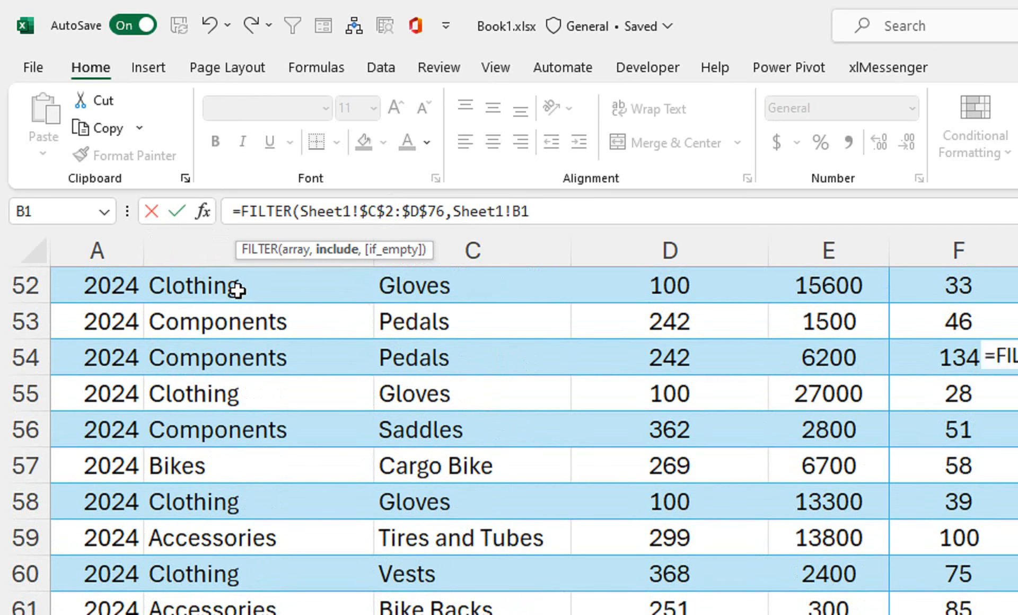
key(Down)
key(ctrl+shift+Down)
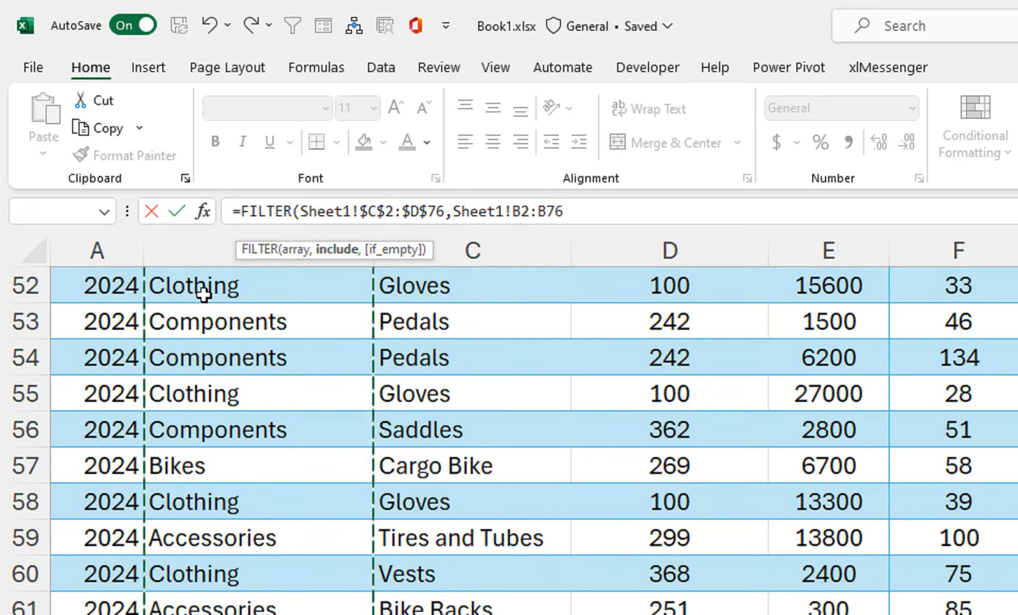
key(F4)
text(=)
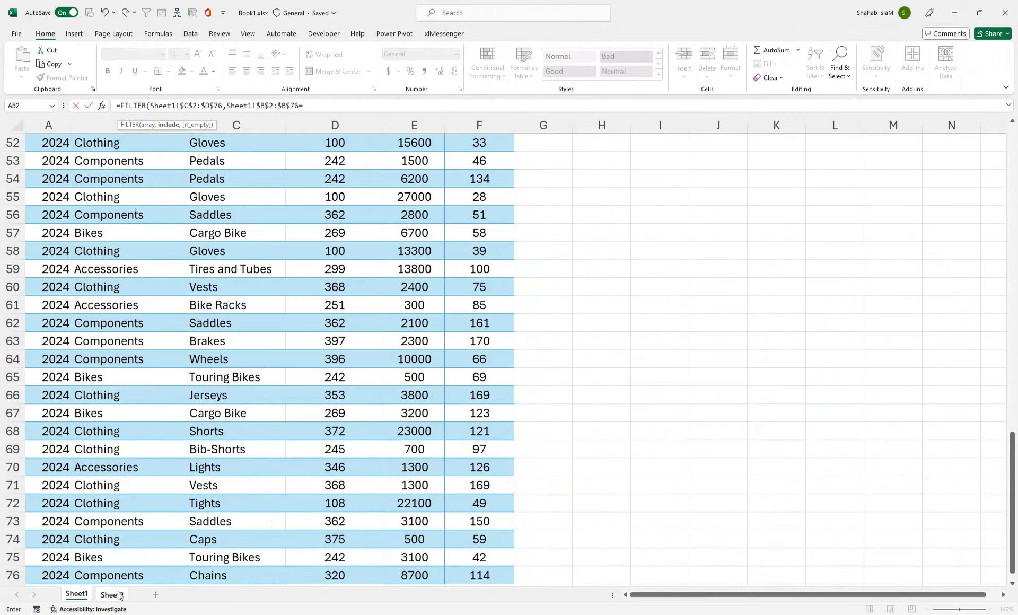
Complete the formula by matching the category to the Components heading with the relative reference Sheet2!H1, and enter it
click(119, 595)
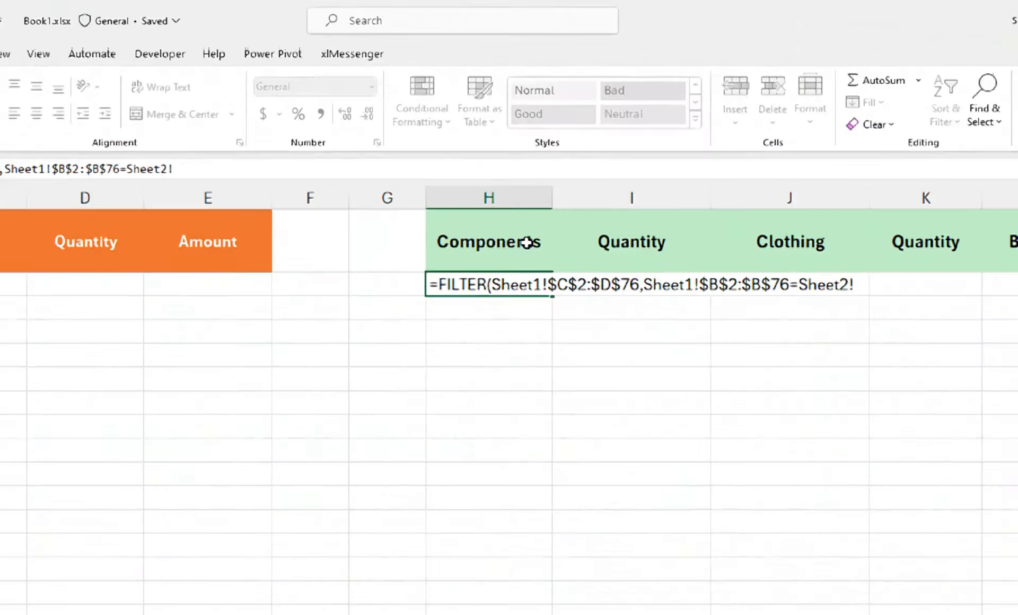
click(550, 152)
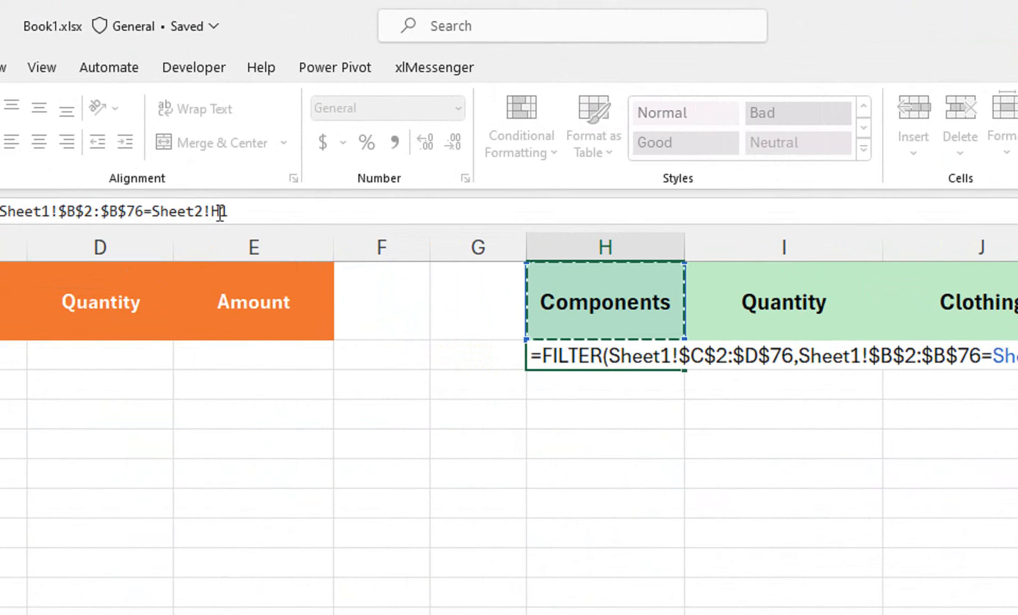
text($)
key(F4)
key(F4)
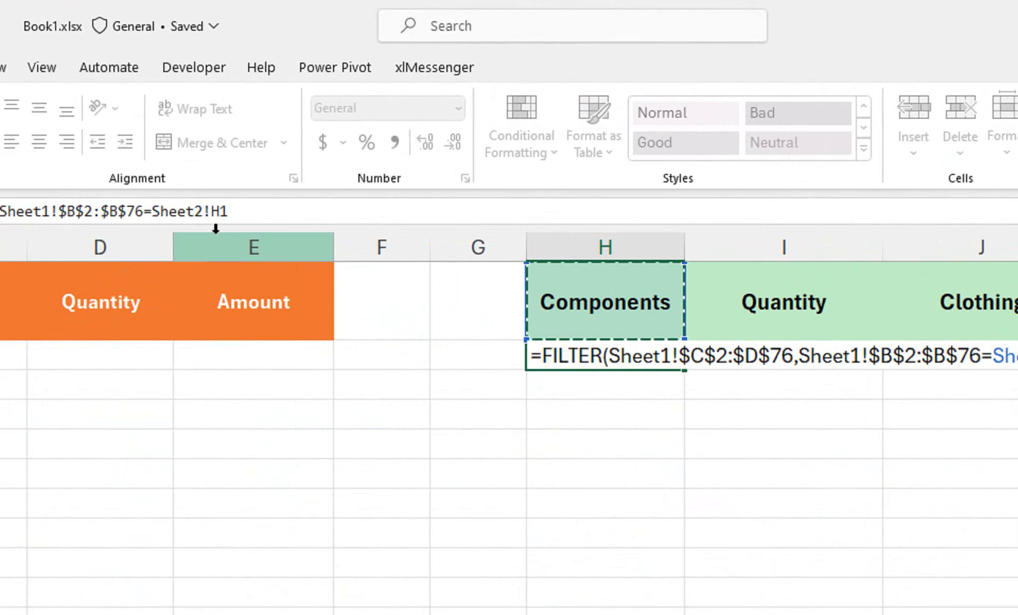
click(243, 219)
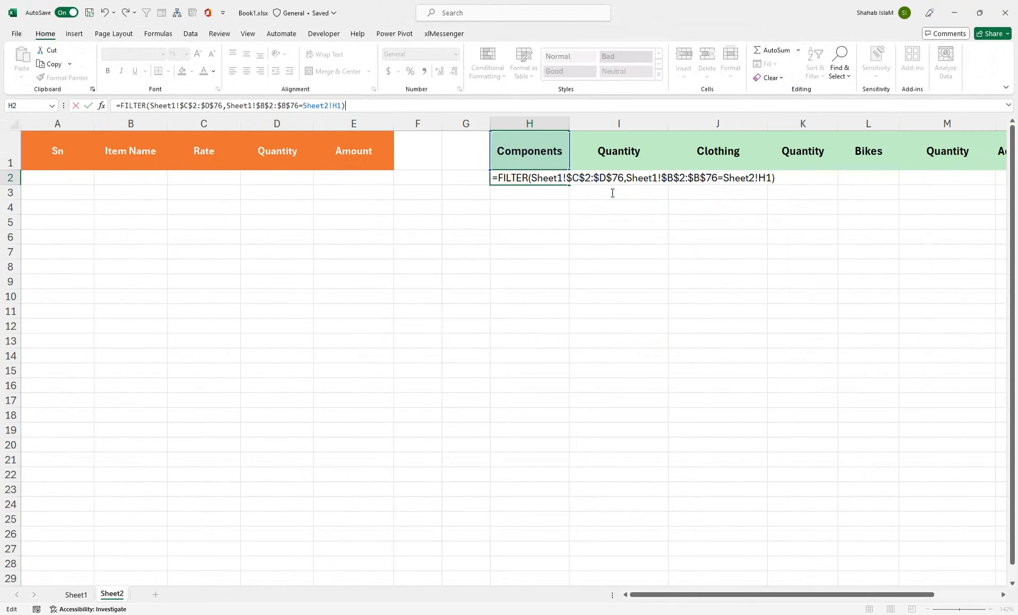
key(Return)
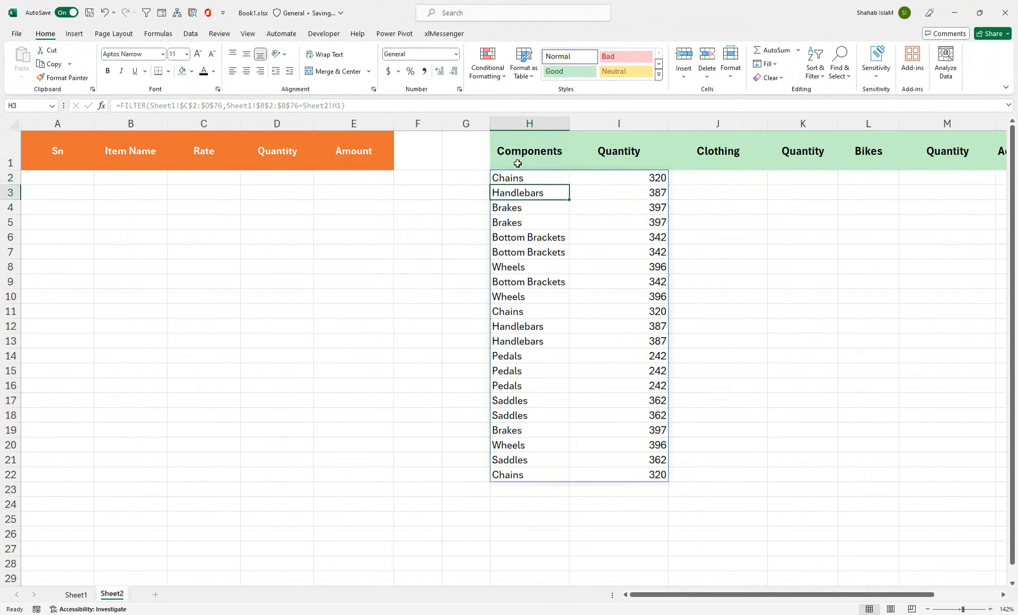
Select the Components results in H2:H22 for a count check, and turn on filtering for the Sheet1 headers
drag(518, 179, 518, 476)
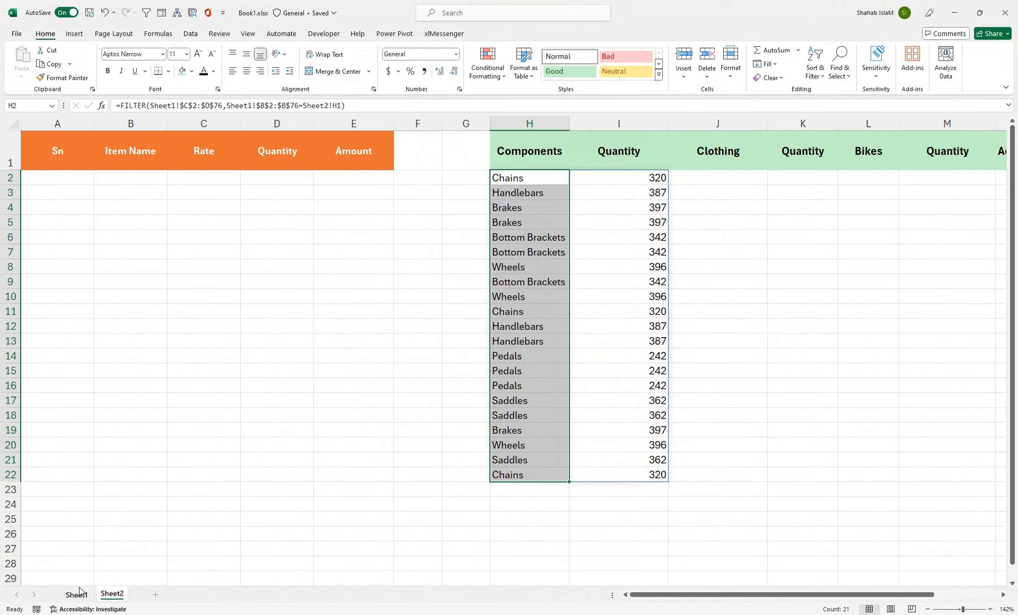
click(79, 590)
click(93, 212)
key(ctrl+shift+Up)
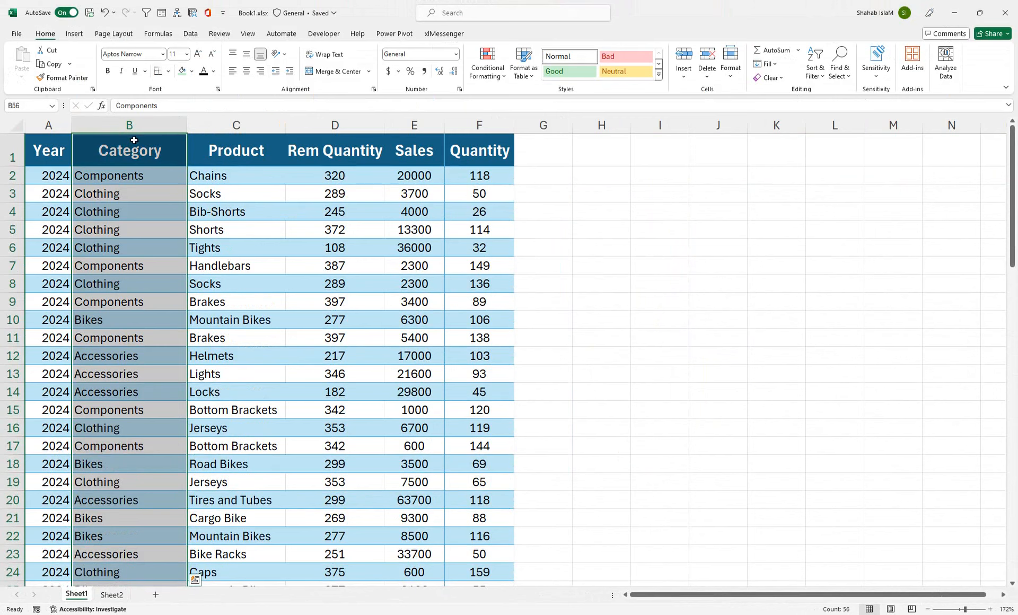
click(134, 141)
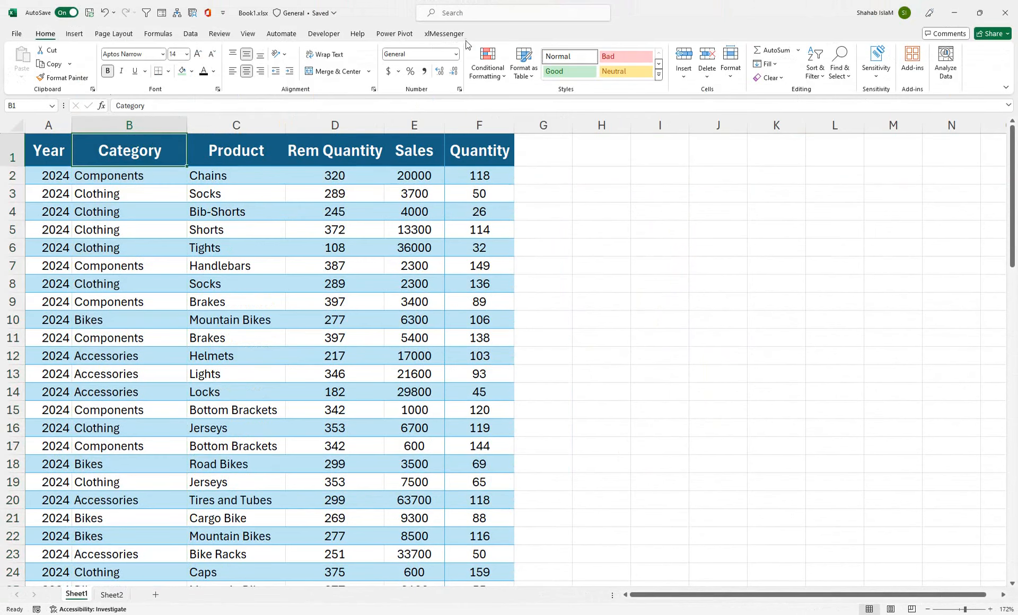
click(814, 70)
click(833, 139)
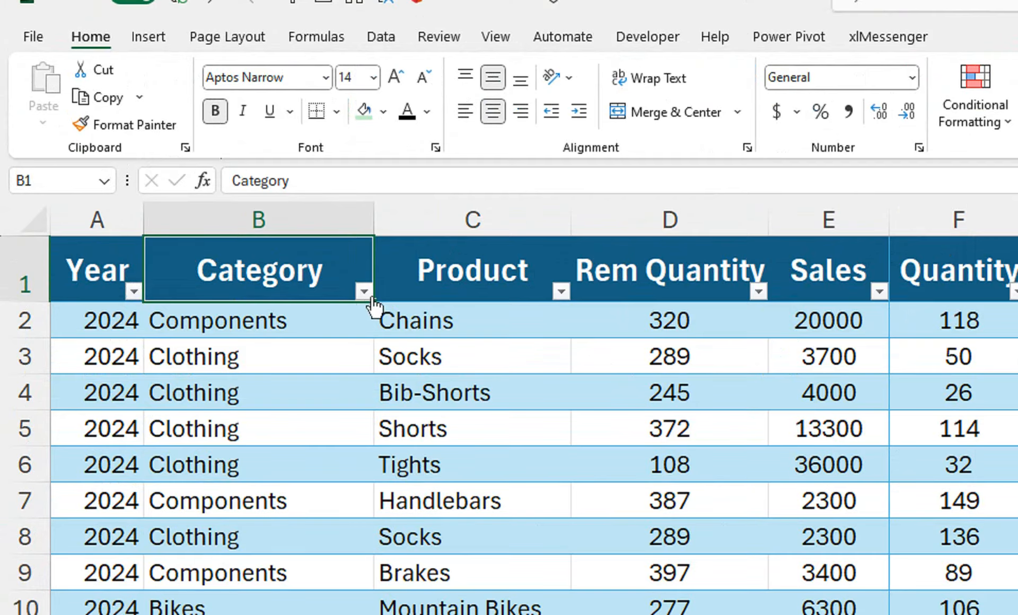
Filter the Category column to Components only and select the filtered category cells to count them
click(242, 201)
click(102, 385)
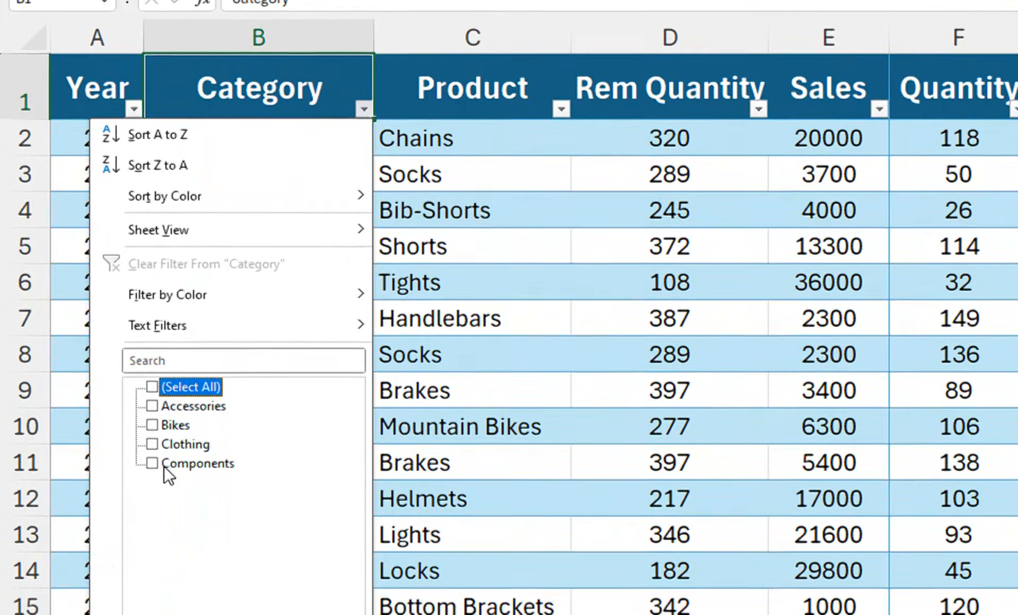
click(164, 483)
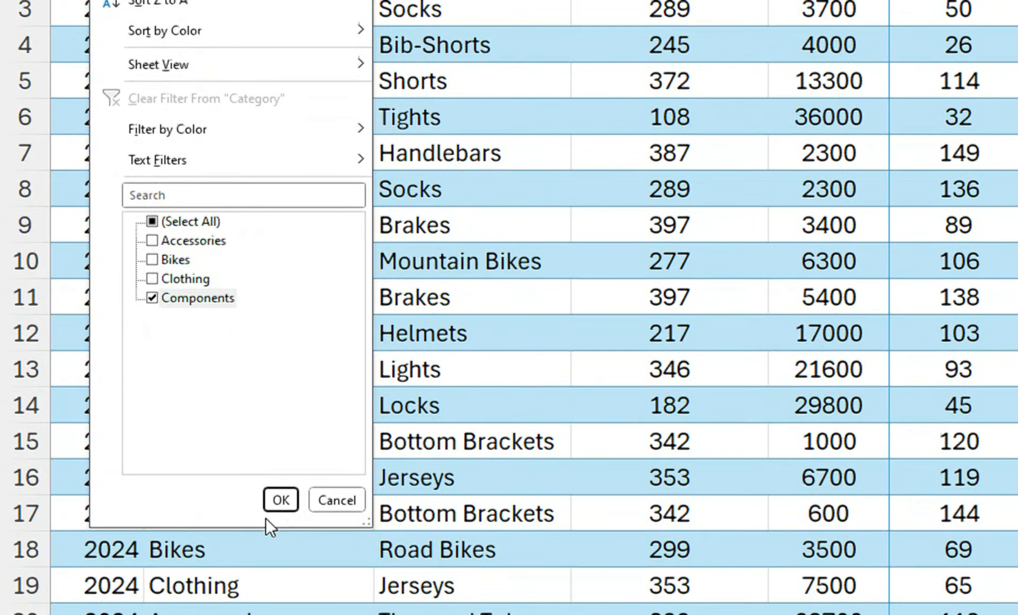
click(273, 500)
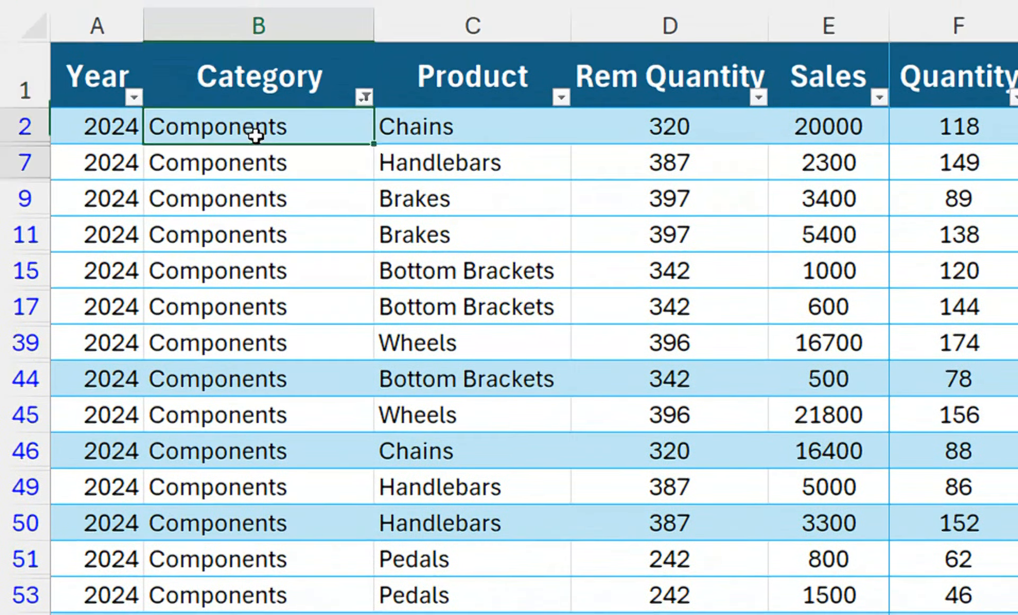
drag(250, 14, 294, 614)
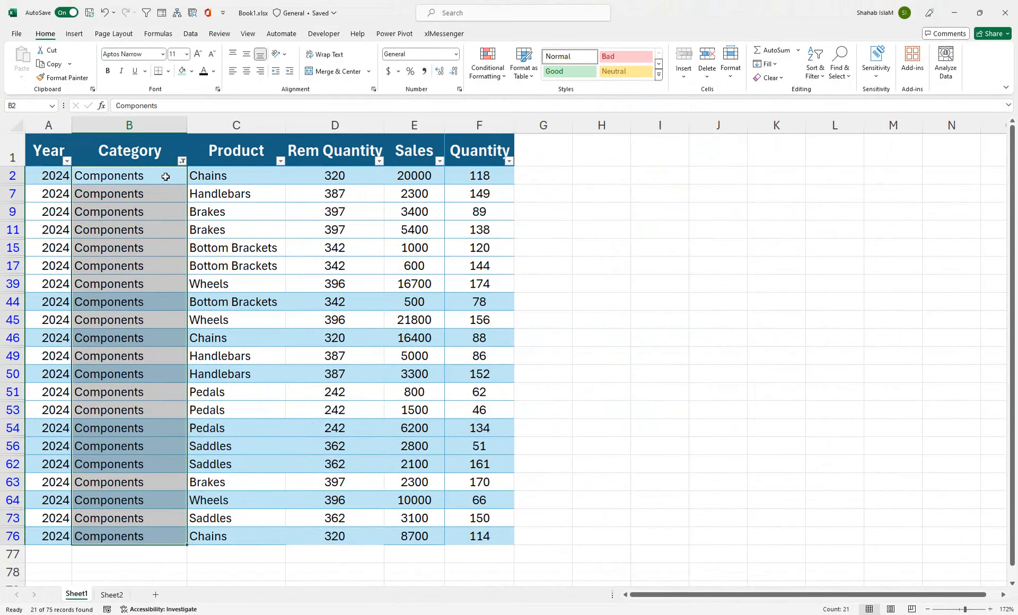
Clear the Category filter and turn off filtering on Sheet1, returning to the FILTER results on Sheet2
click(181, 162)
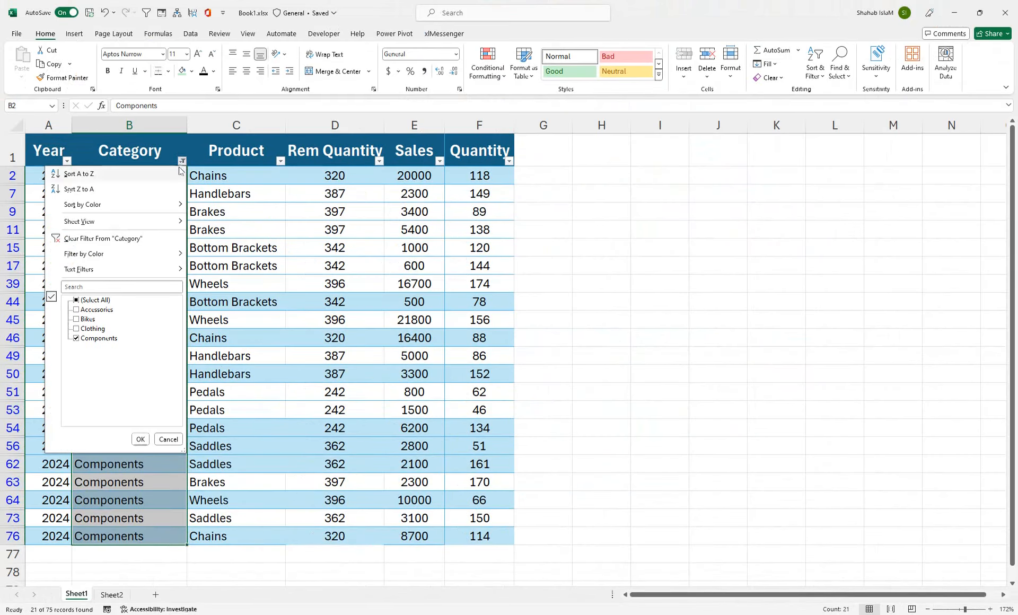
click(157, 238)
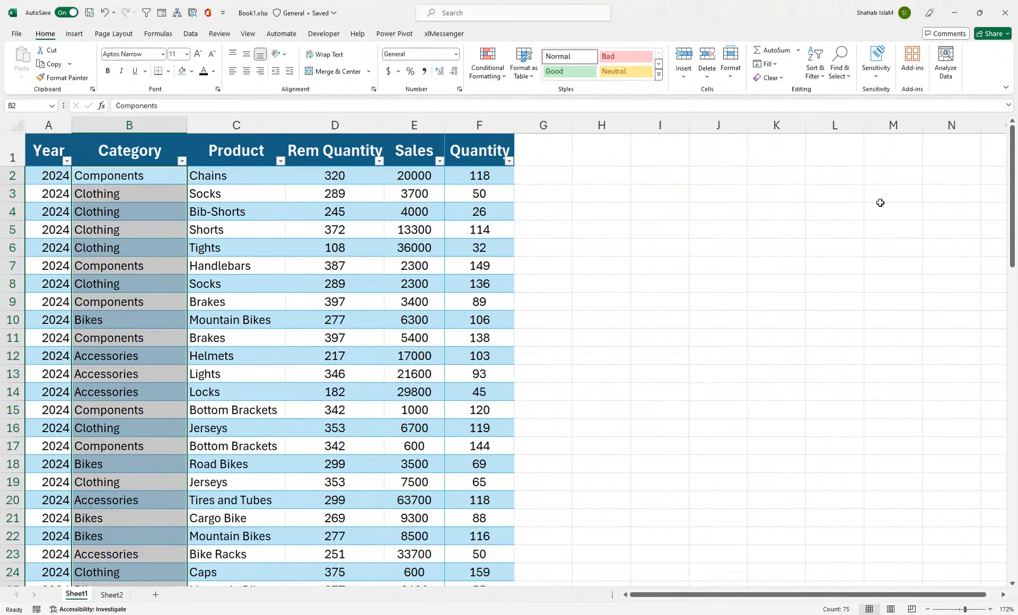
click(815, 68)
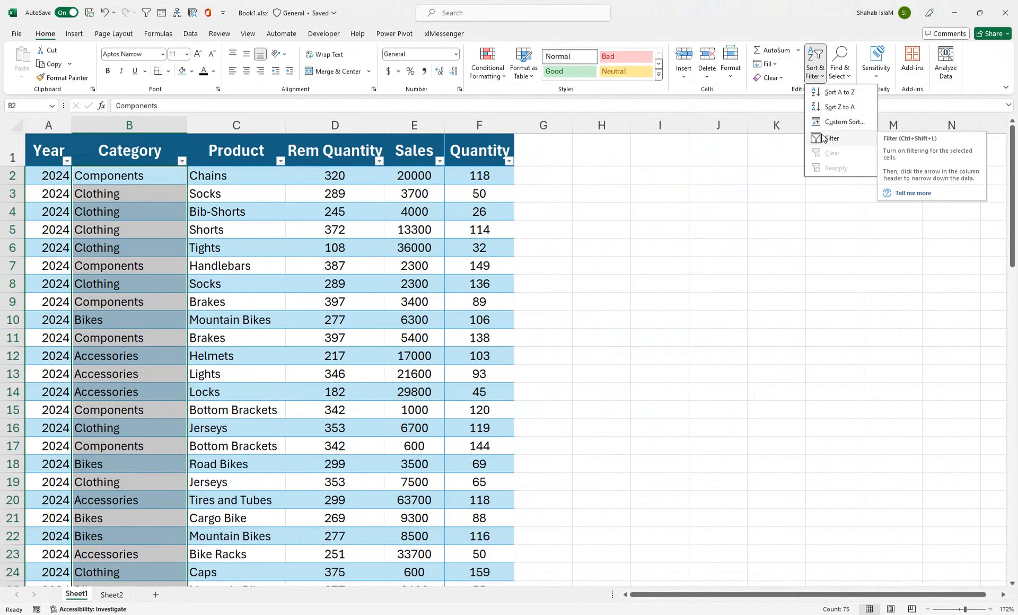
click(823, 139)
drag(228, 212, 203, 96)
click(112, 595)
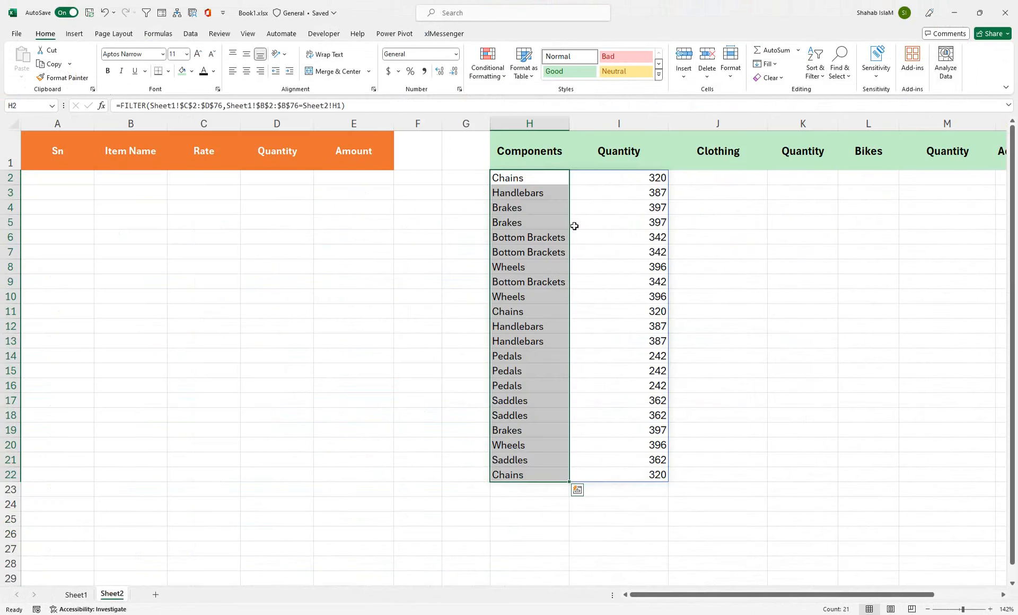
click(560, 184)
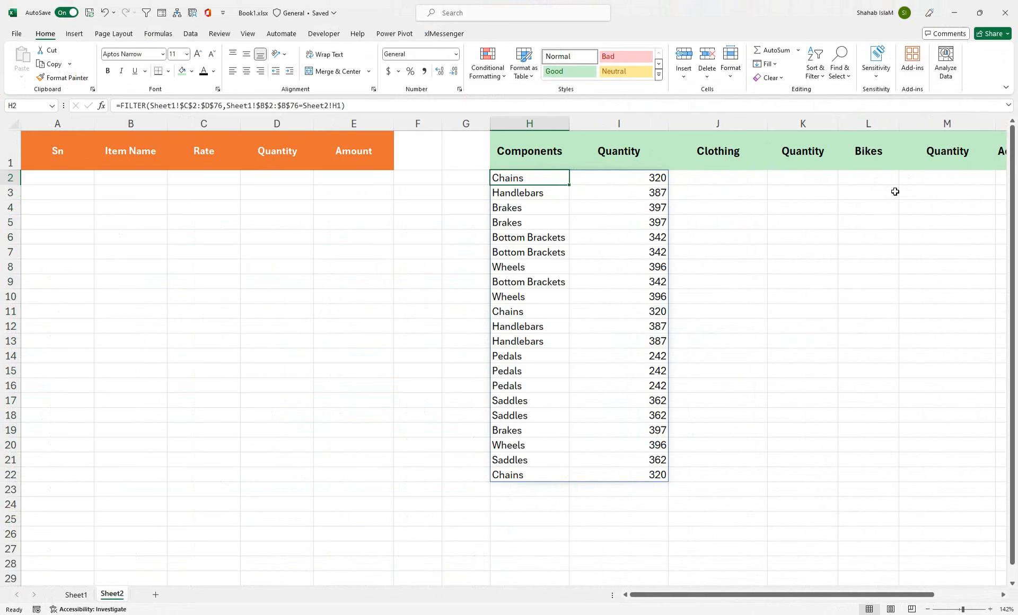
drag(978, 207, 1006, 203)
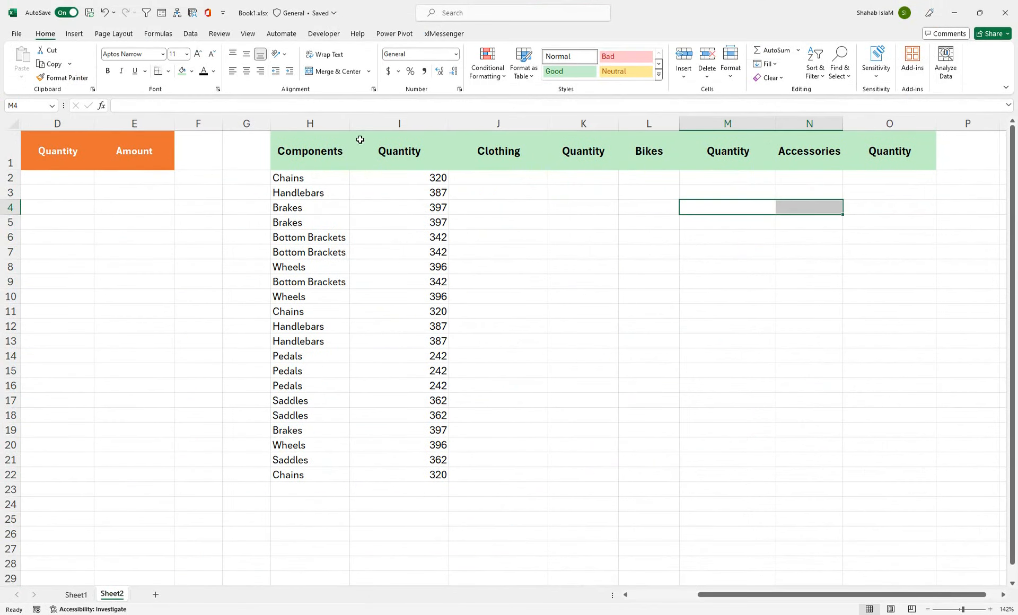
Narrow empty column G on Sheet2 and autofit the widths of columns I through O to their contents
click(256, 122)
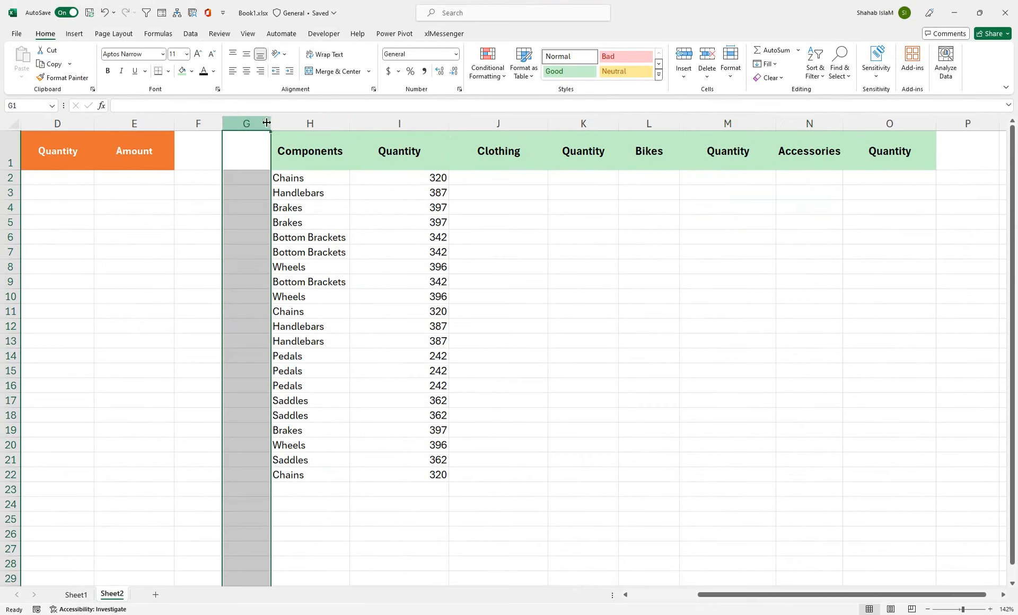
drag(270, 122, 251, 126)
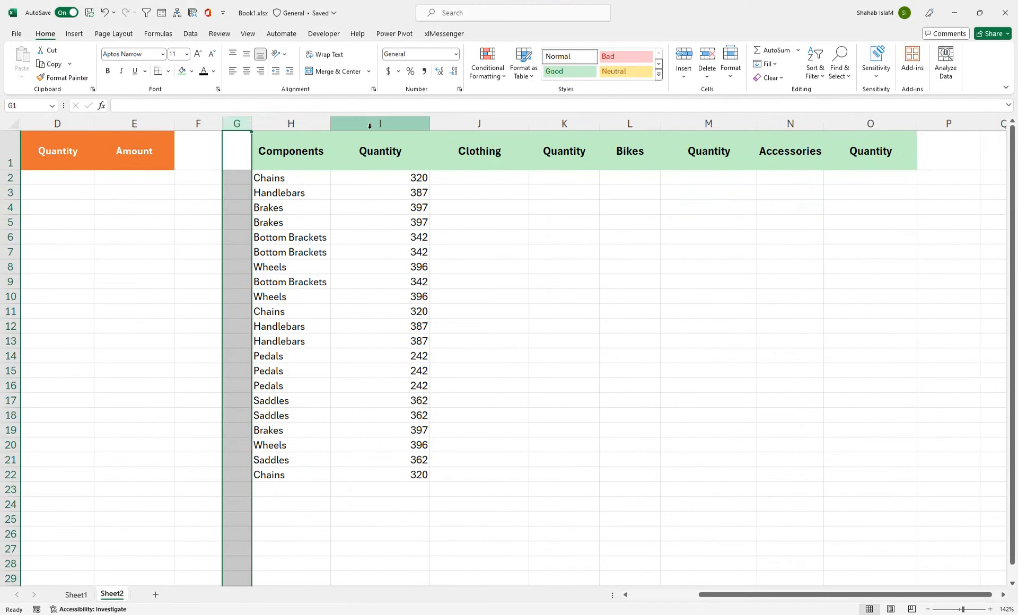
drag(380, 123, 870, 123)
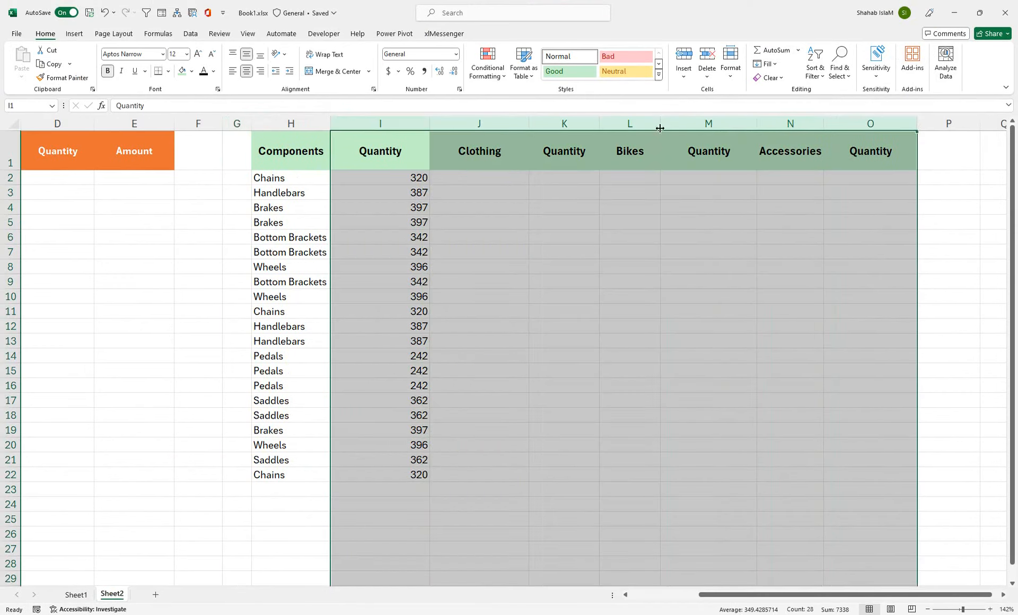
drag(528, 123, 528, 123)
double_click(528, 124)
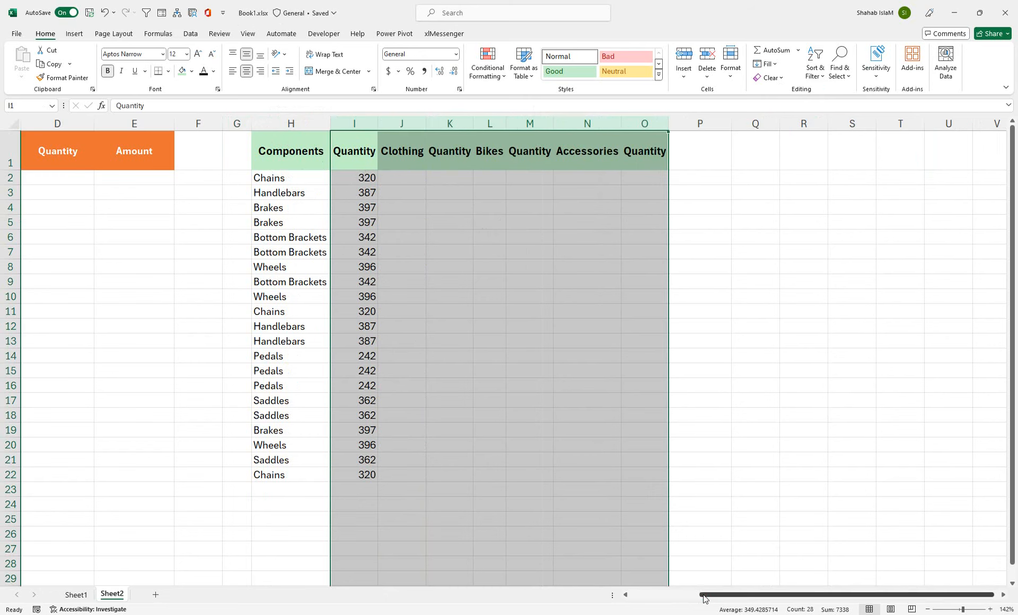
Copy the full text of the Components FILTER formula from cell H2
drag(706, 595, 636, 594)
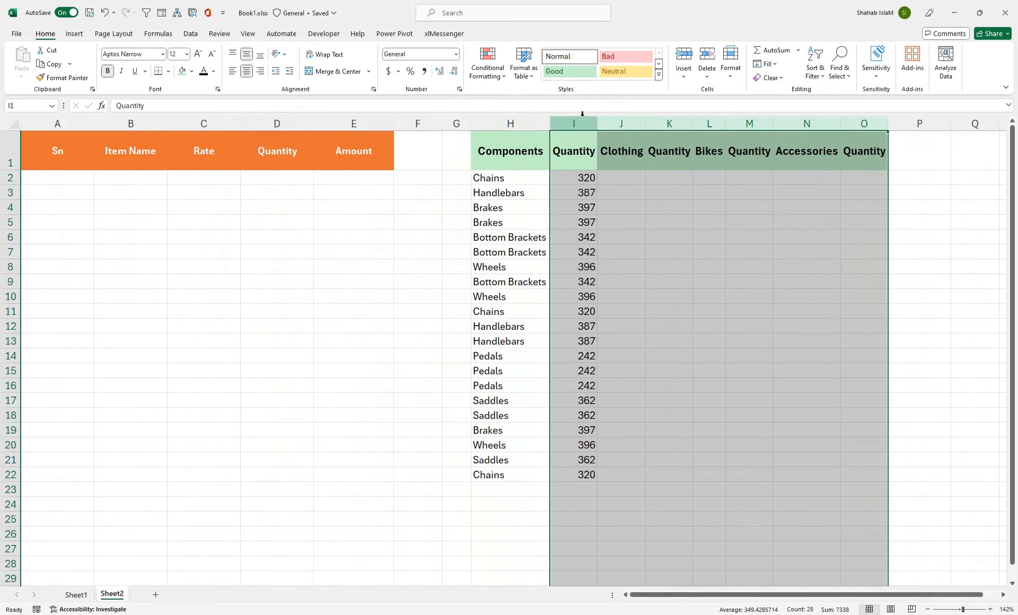
click(504, 181)
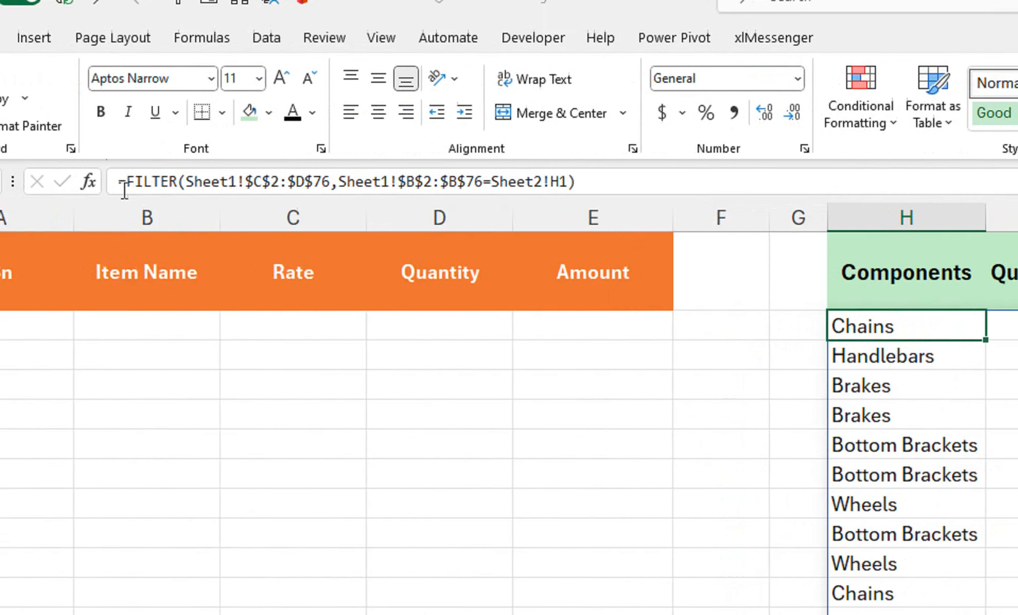
drag(227, 182, 0, 180)
key(ctrl+c)
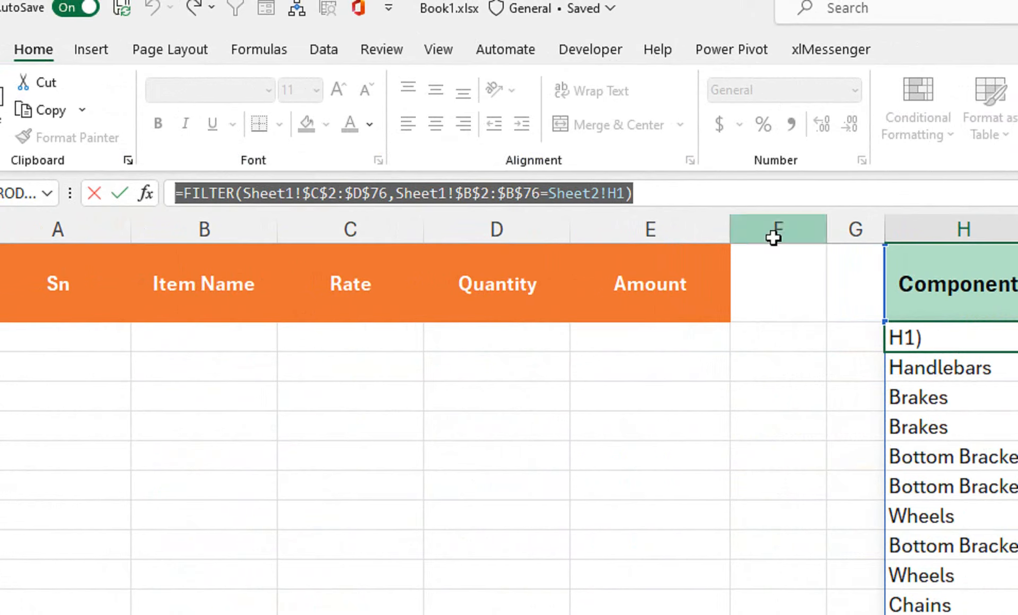
click(894, 335)
Paste the copied FILTER formula into J2, L2 and N2 under the Clothing, Bikes and Accessories headings
click(840, 338)
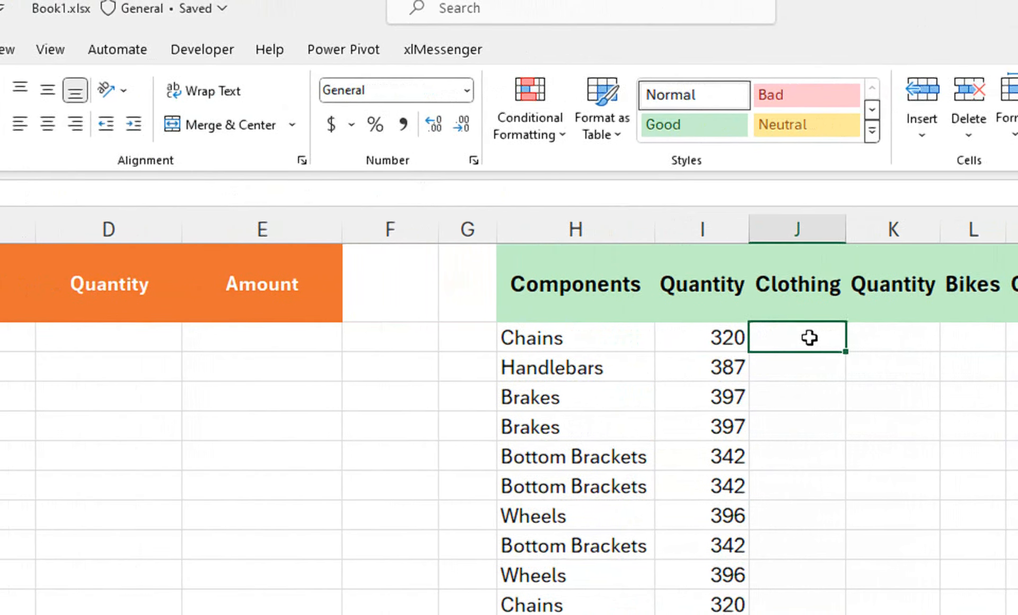
key(ctrl+v)
click(862, 337)
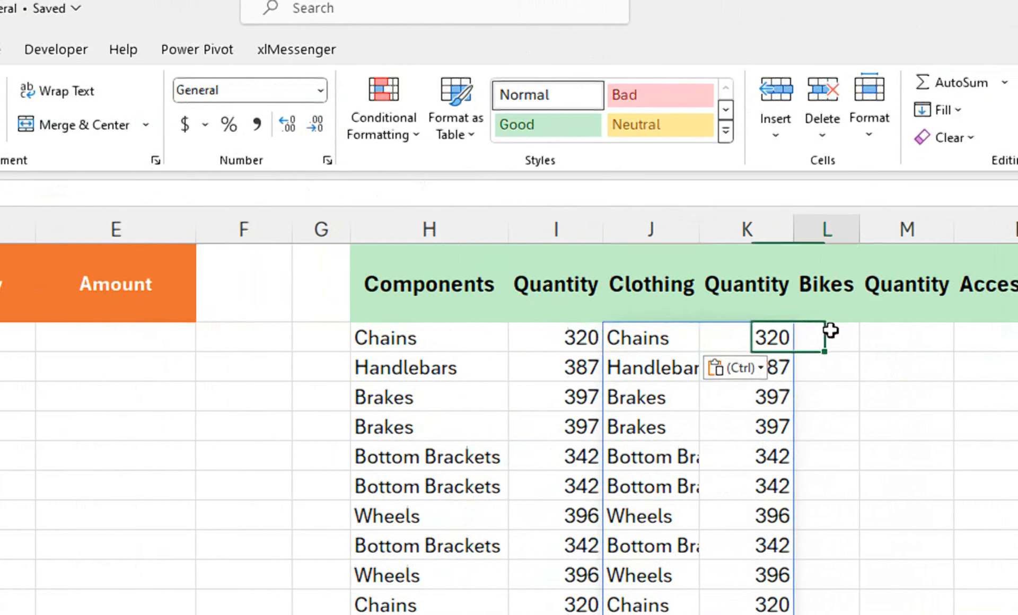
click(950, 334)
key(ctrl+v)
click(893, 335)
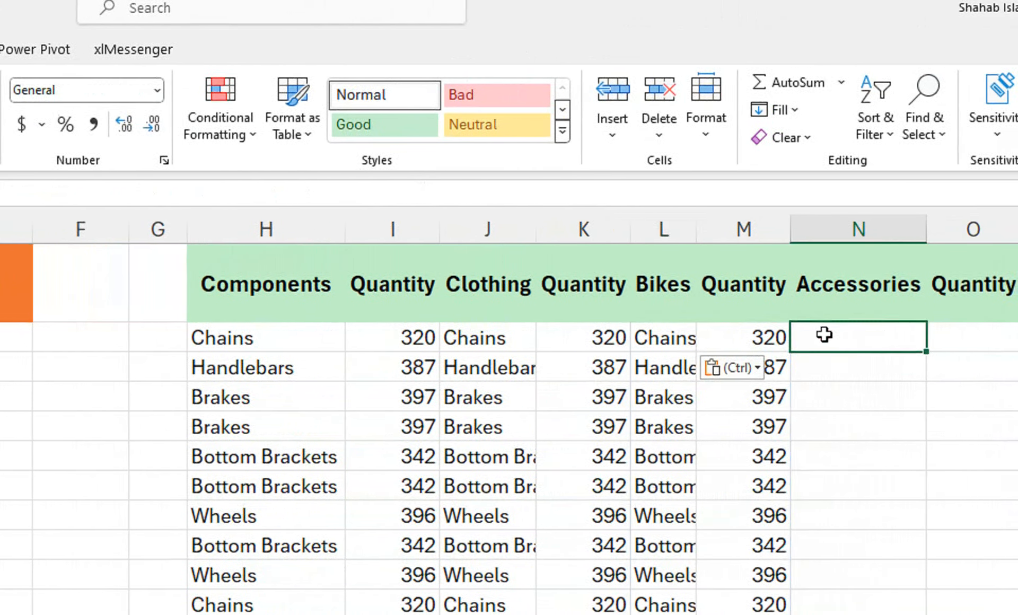
key(ctrl+v)
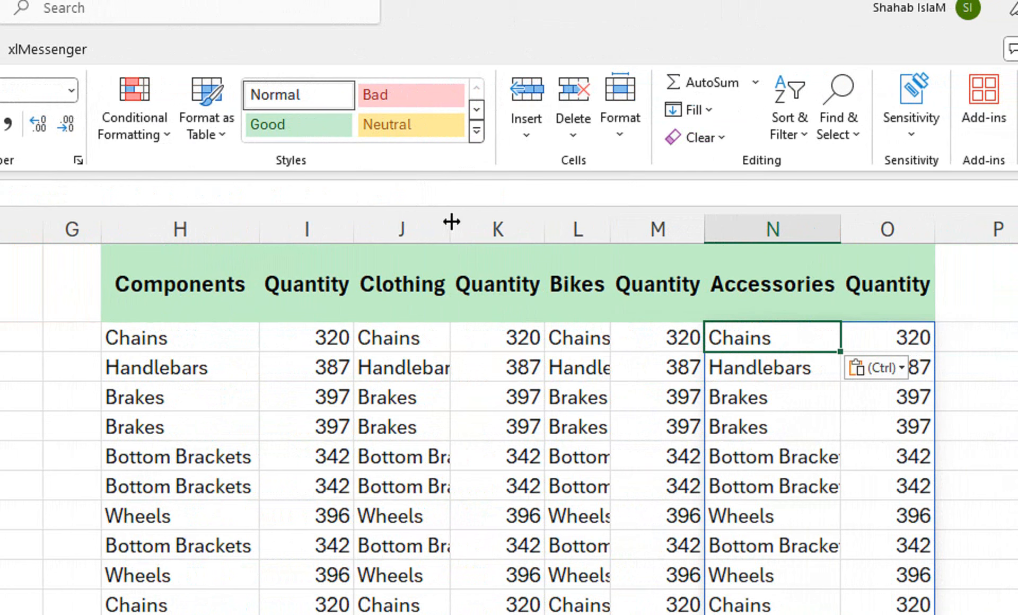
key(ctrl)
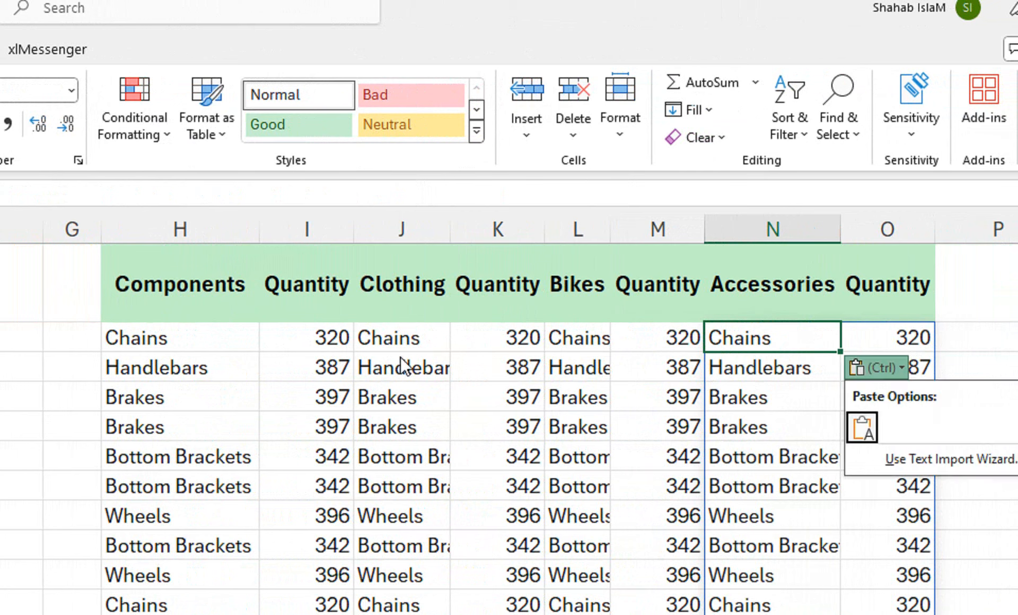
key(ctrl)
Change the criteria reference in the J2 formula from H1 to the Clothing heading J1 and enter it
click(376, 338)
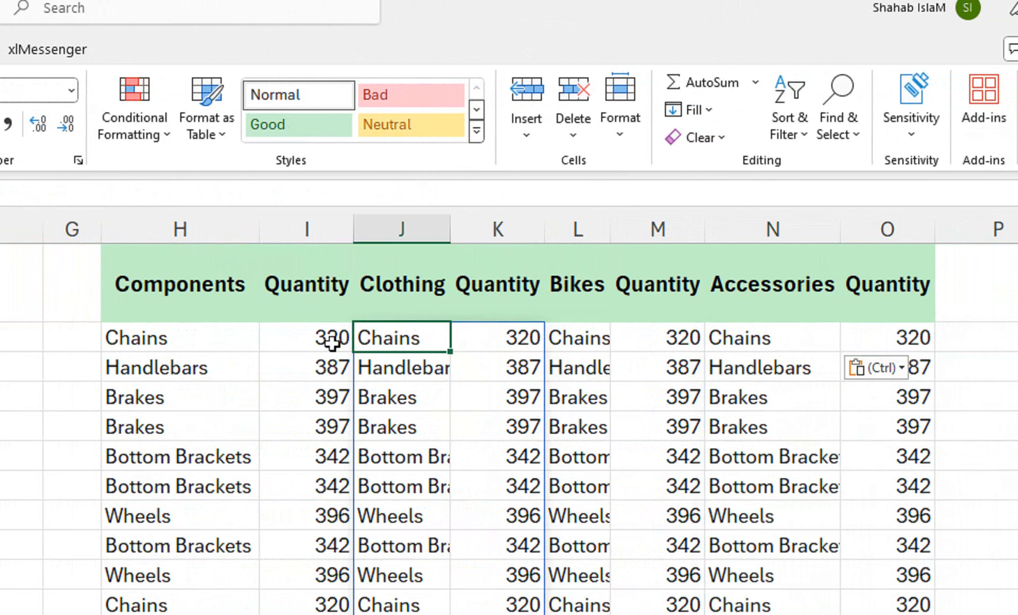
double_click(372, 338)
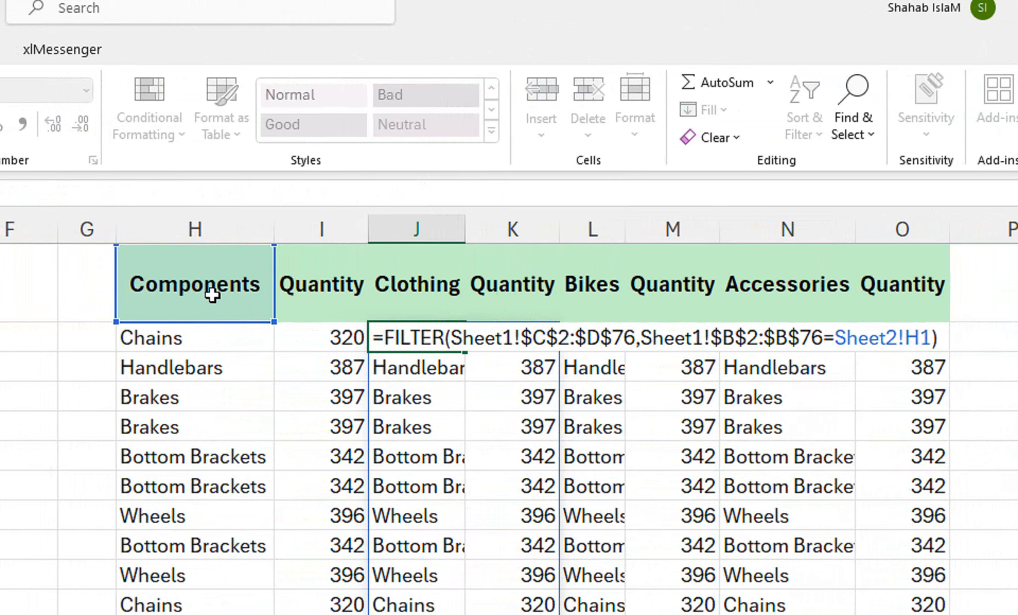
drag(934, 337, 908, 336)
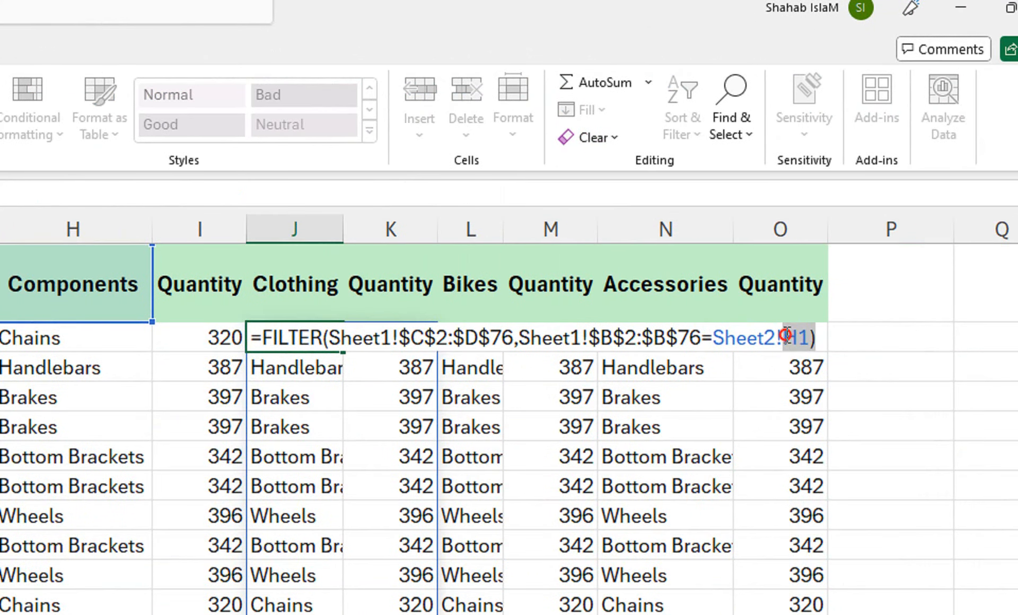
click(293, 301)
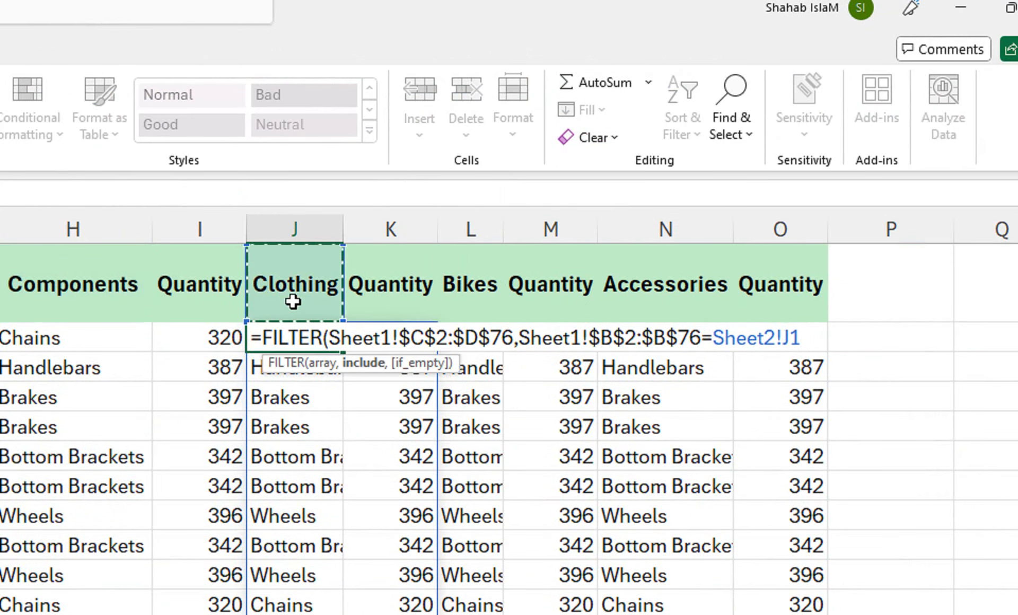
key(Return)
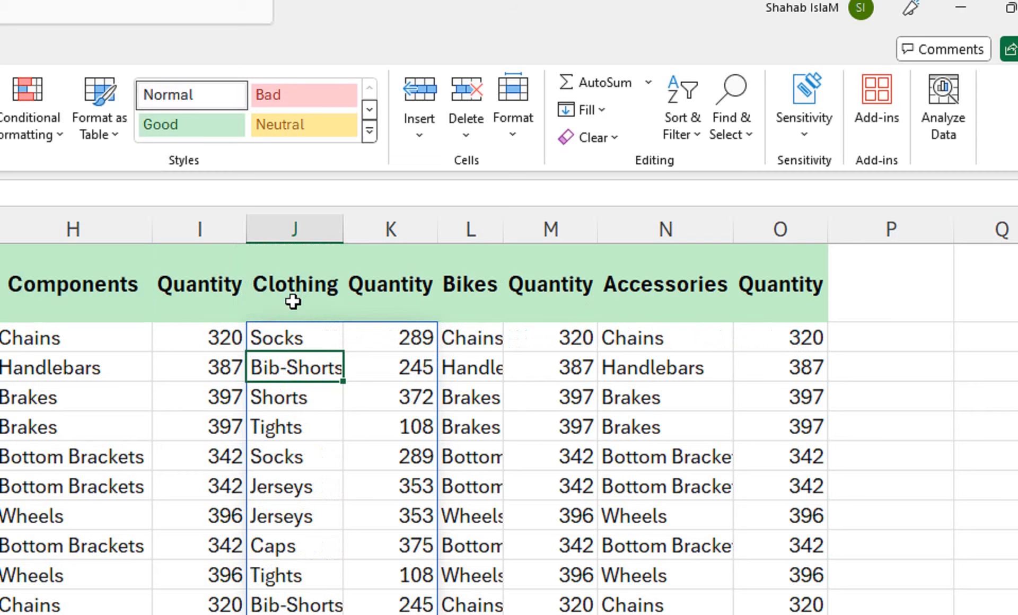
Point the L2 formula's category criterion at the Bikes heading, Sheet2!L1, and enter it
click(462, 333)
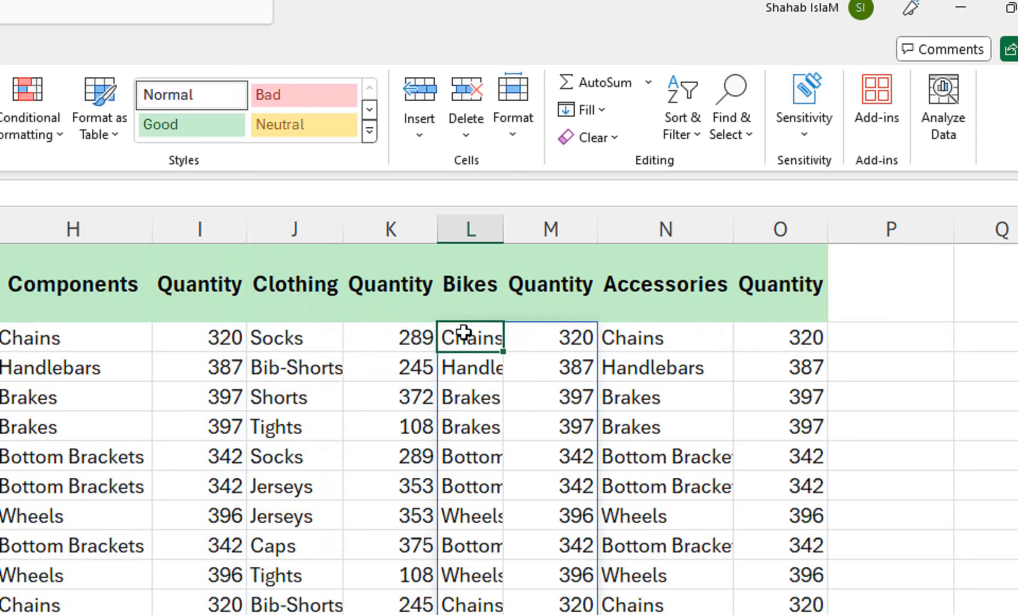
key(ctrl+v)
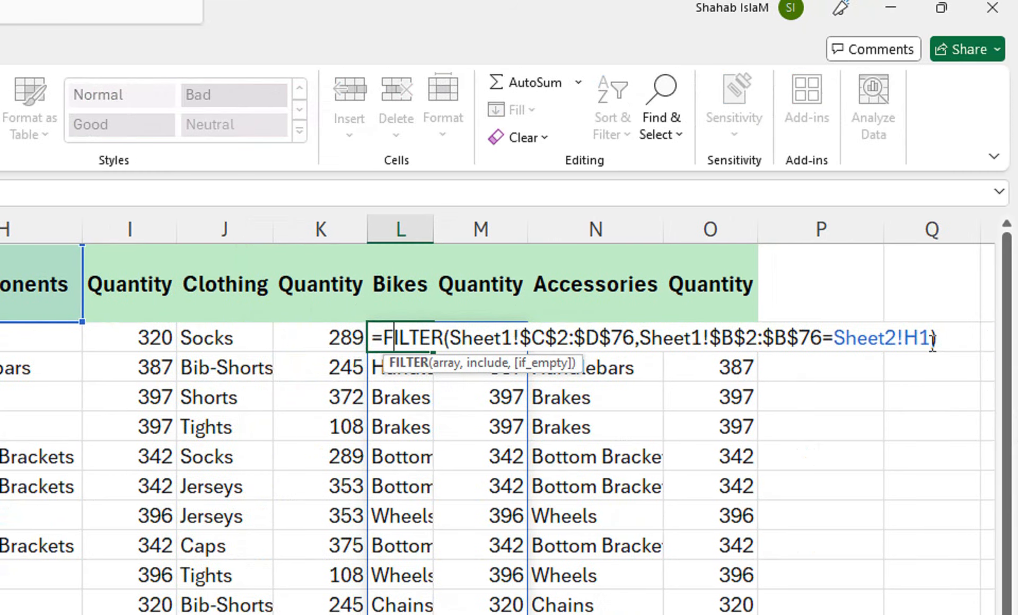
drag(933, 343, 902, 341)
click(419, 281)
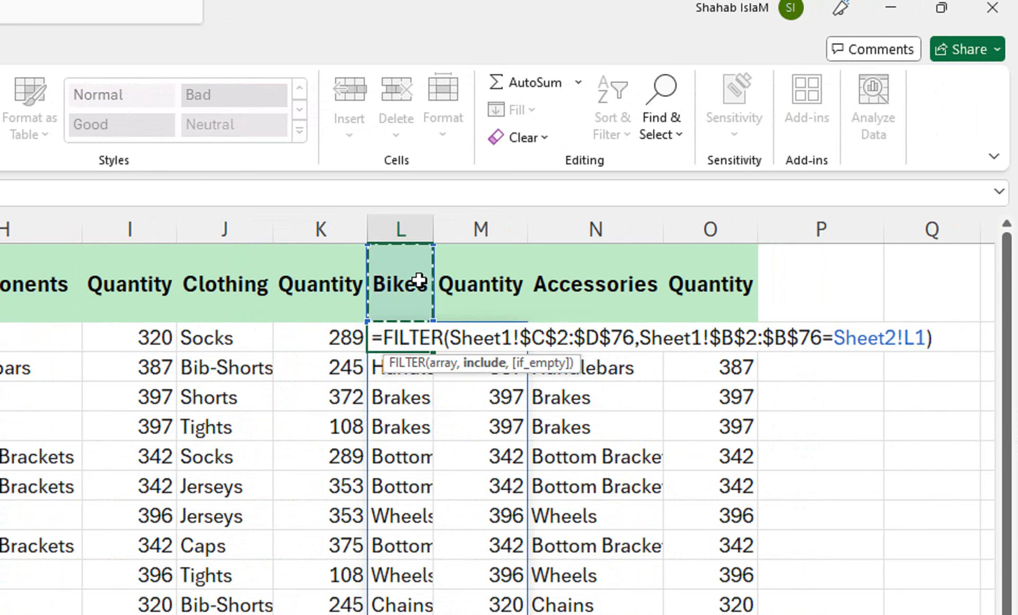
key(Return)
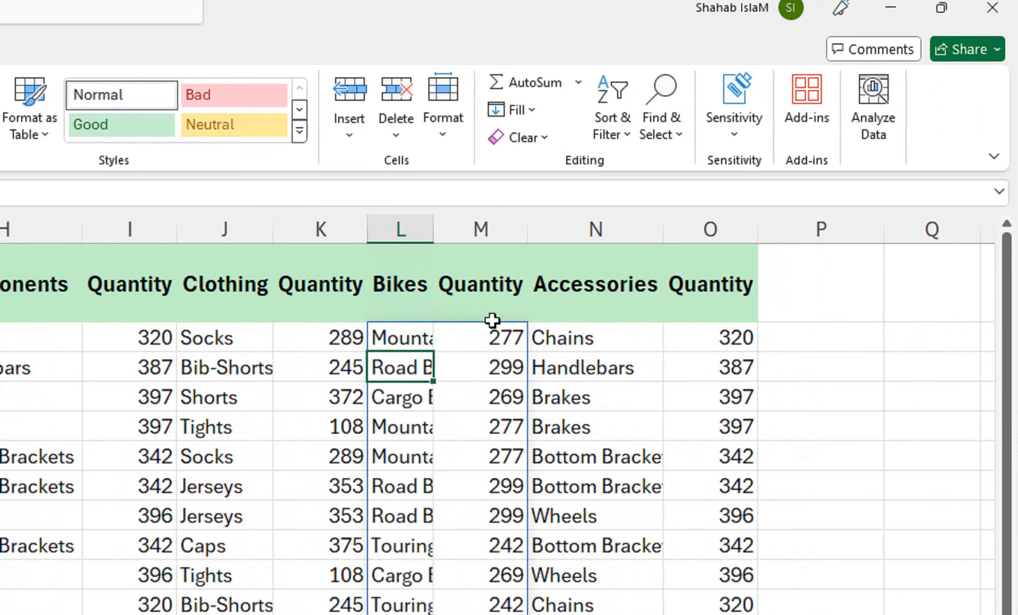
Make the N2 formula match the category to the Accessories heading, Sheet2!N1, and enter it
click(565, 329)
key(ctrl+v)
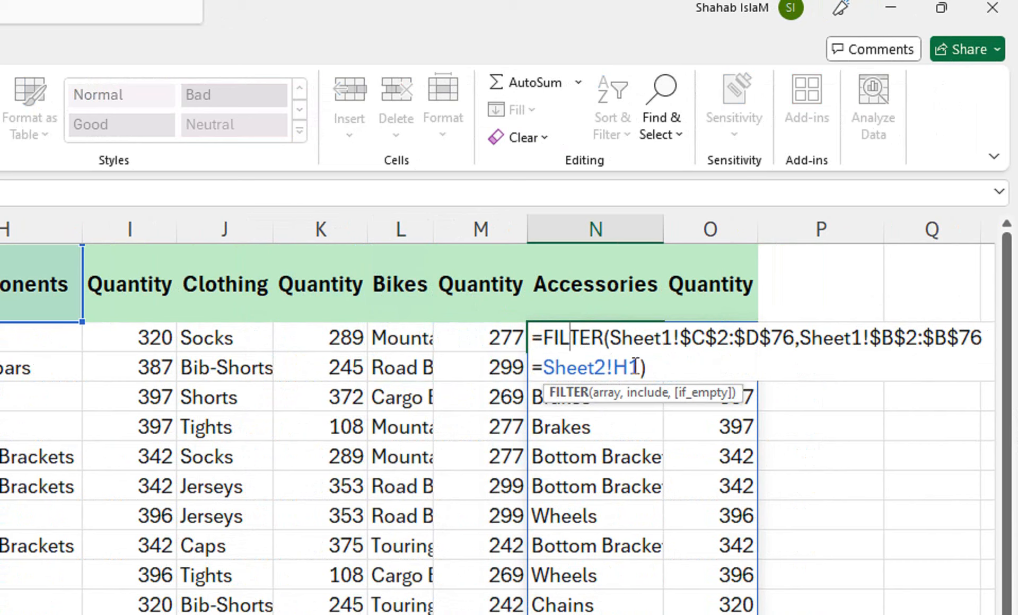
drag(639, 367, 614, 367)
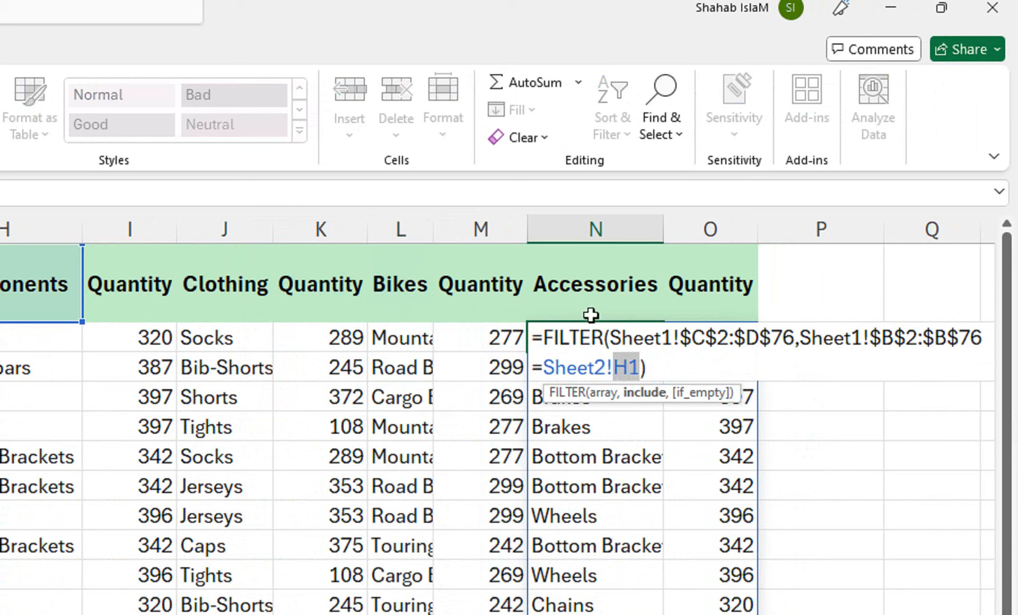
click(591, 305)
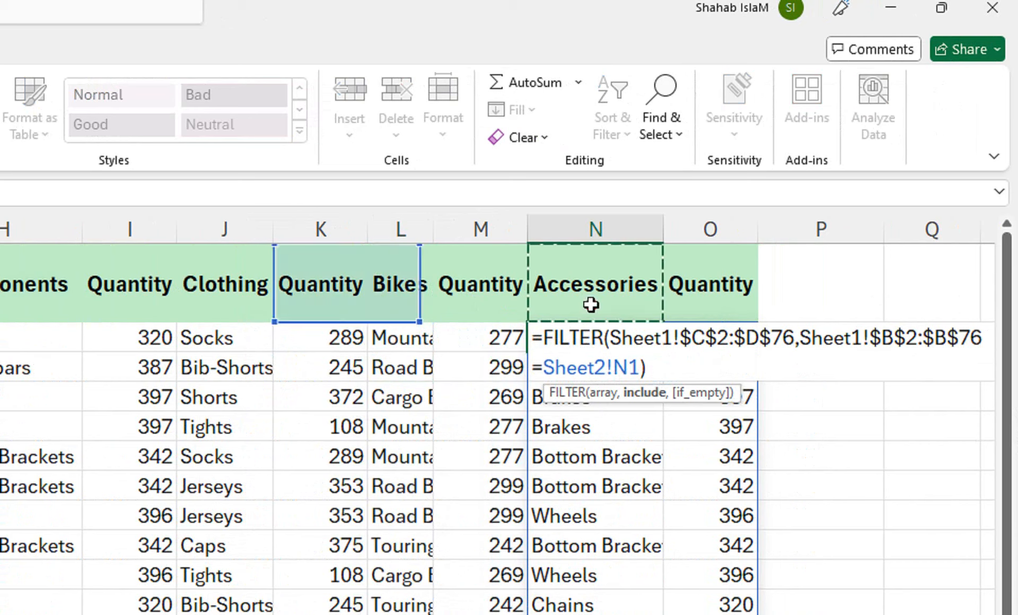
key(Return)
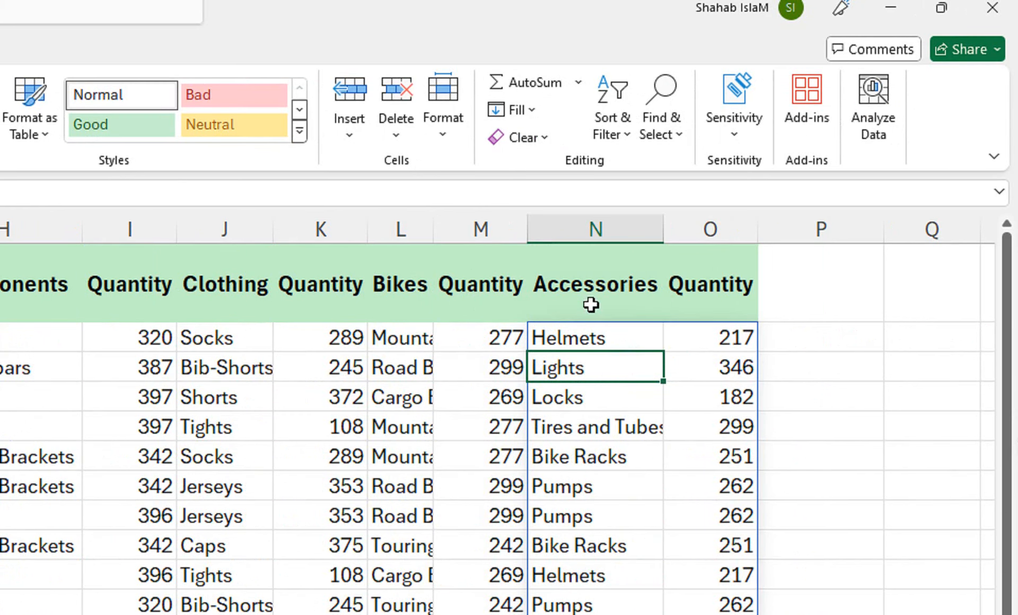
Autofit the Accessories, Bikes and Clothing columns so their product names fit, and deselect the results
double_click(663, 229)
drag(437, 232, 438, 233)
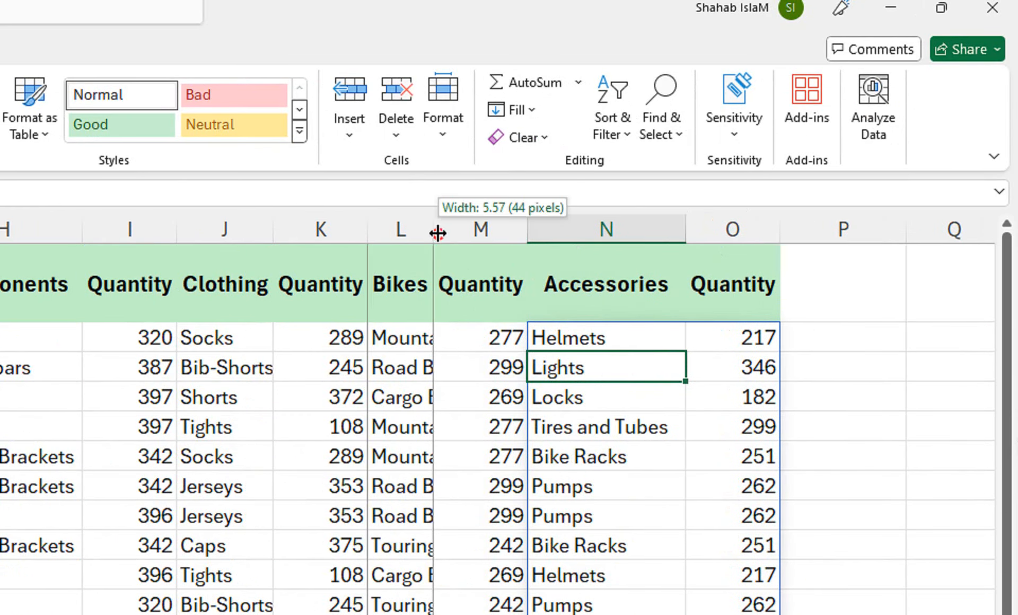
double_click(438, 232)
double_click(273, 220)
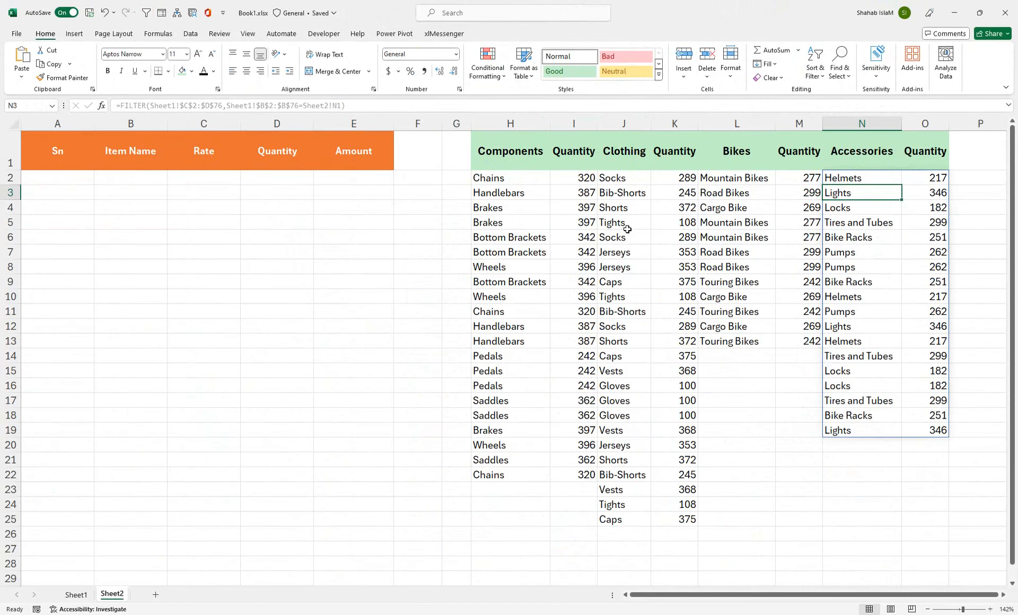
click(802, 531)
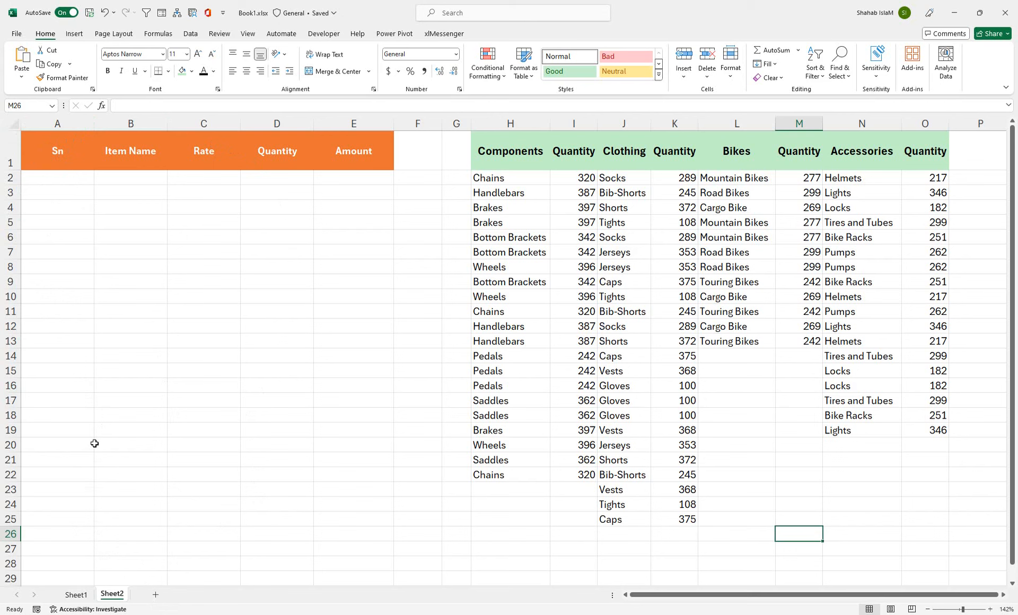
Add a third worksheet to the workbook, and look over its customer list and the Sheet1 product data
click(153, 594)
click(149, 595)
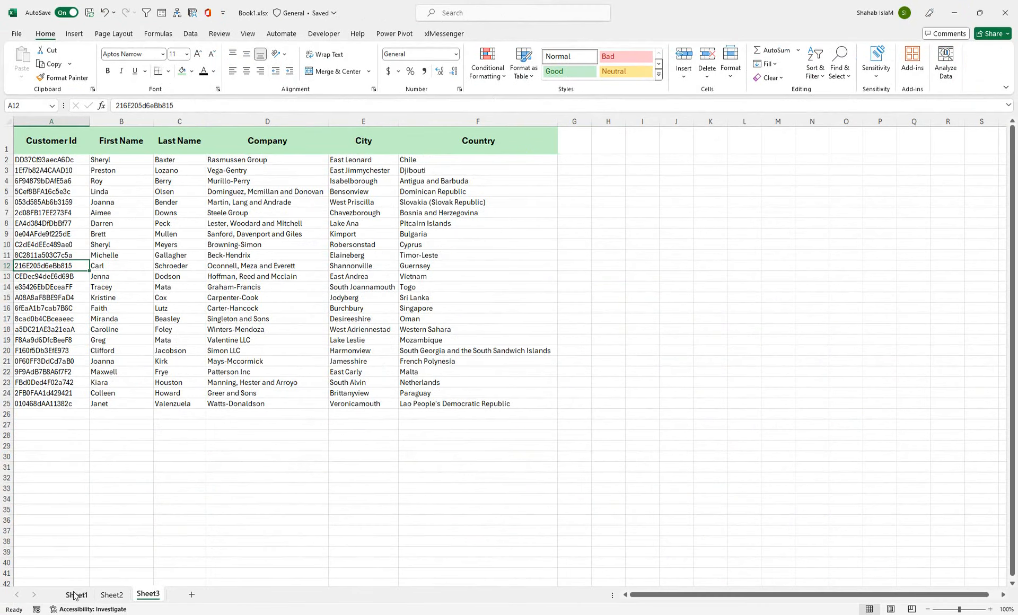
click(75, 597)
click(146, 595)
click(76, 595)
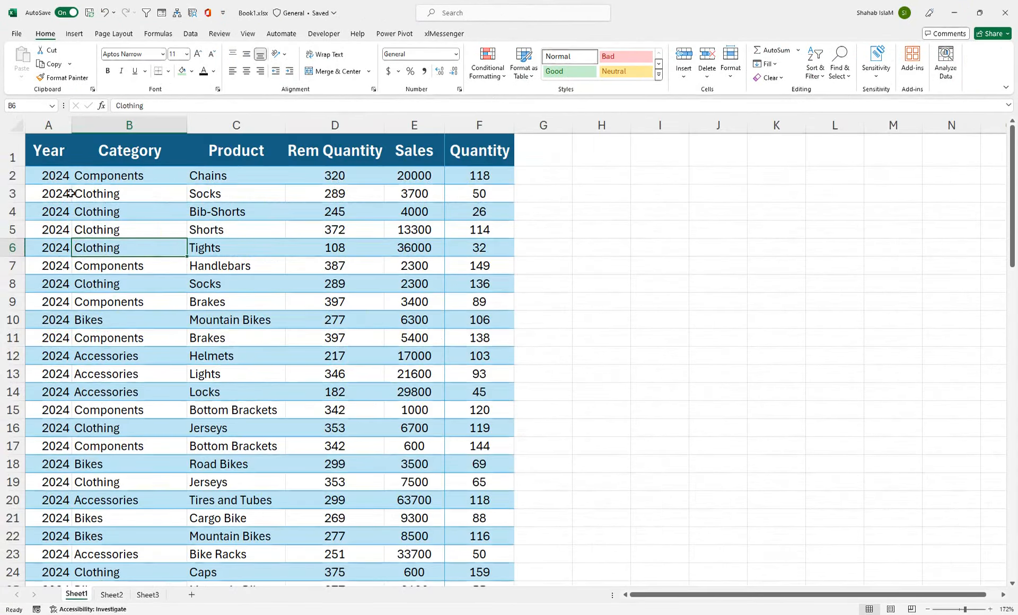
Replace the Sn heading in cell A1 of Sheet2 with "Customer ID"
click(117, 595)
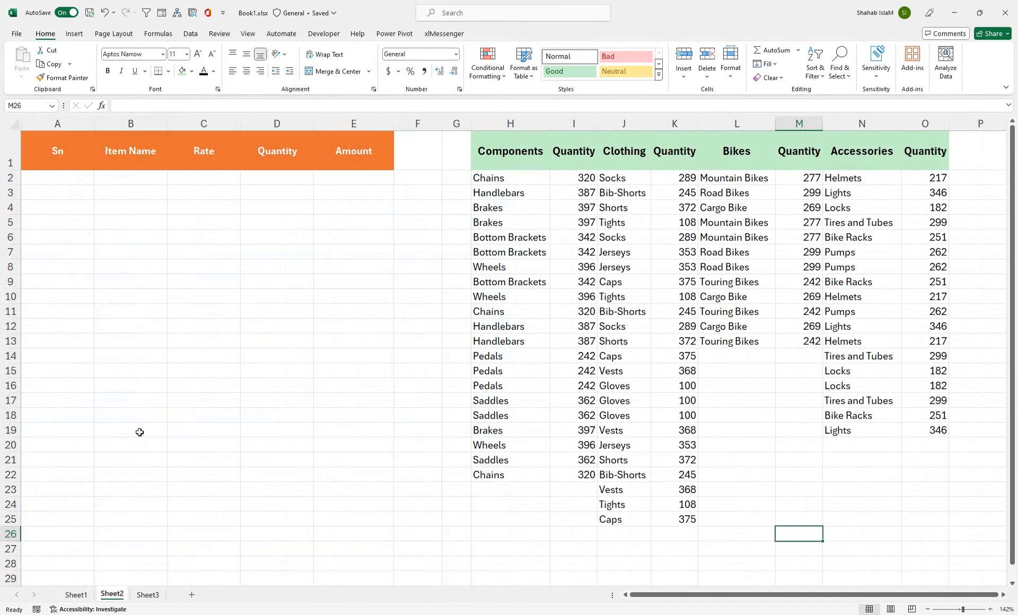
click(48, 161)
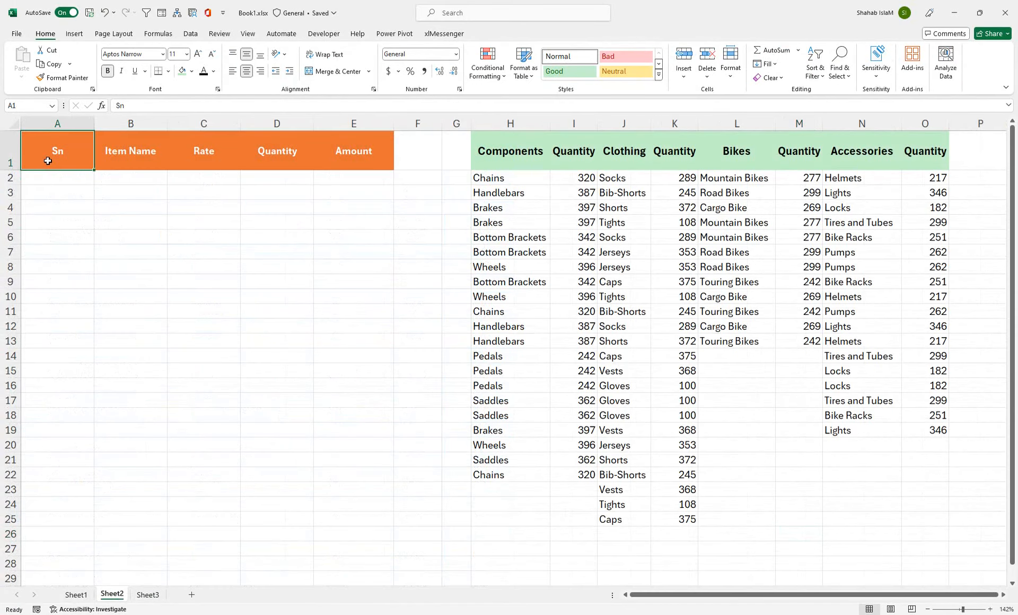
text(Cus)
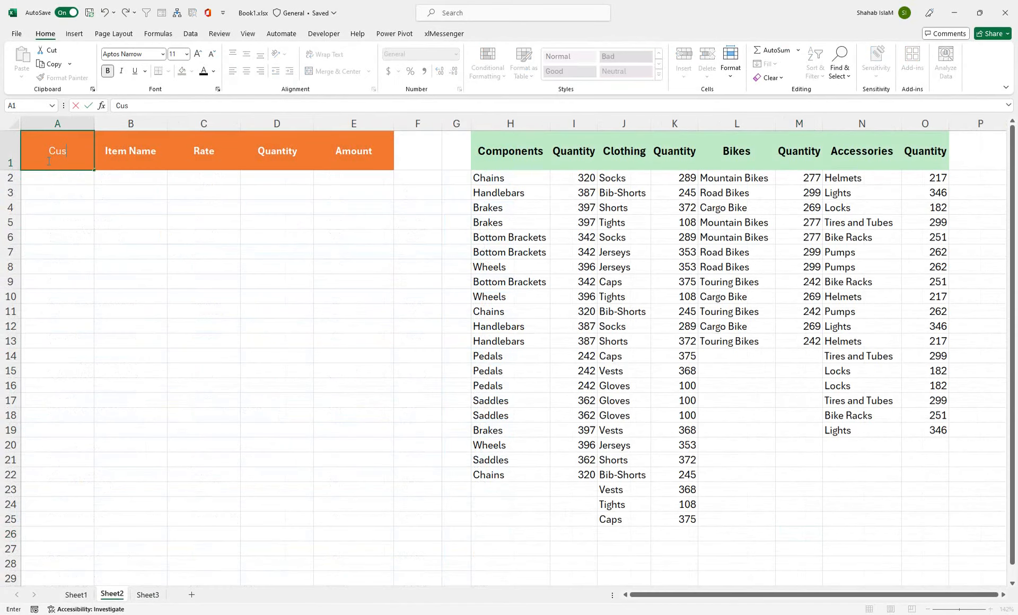
text(tomer ID)
key(Return)
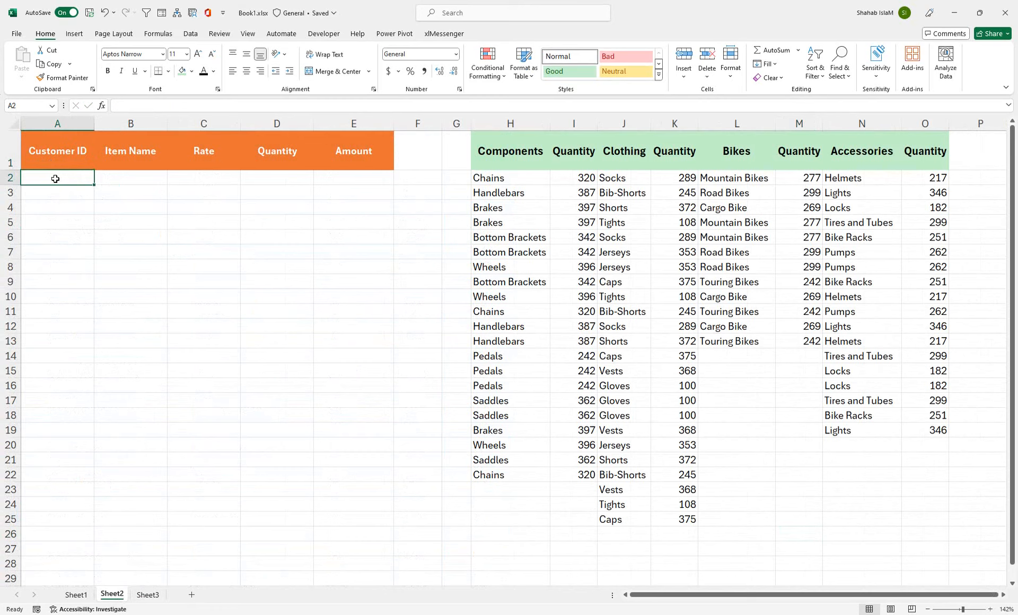
Apply the Good cell style to the column A cells below the Customer ID heading, starting from A2
drag(56, 179, 57, 604)
click(557, 71)
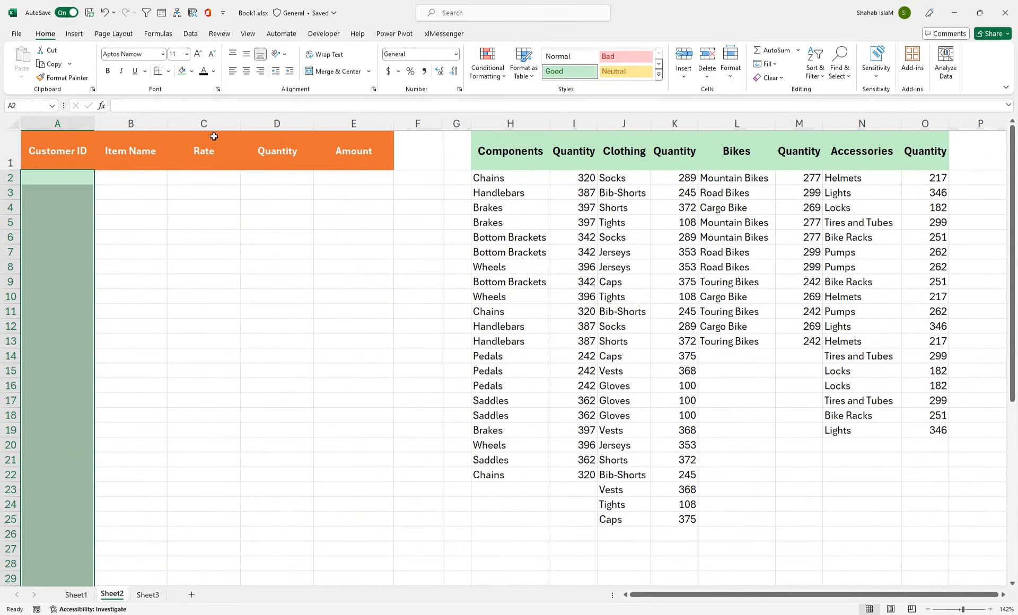
Restrict the Customer ID cells below the heading to a drop-down list sourced from =Sheet3!$A$2:$A$25
click(190, 35)
click(688, 77)
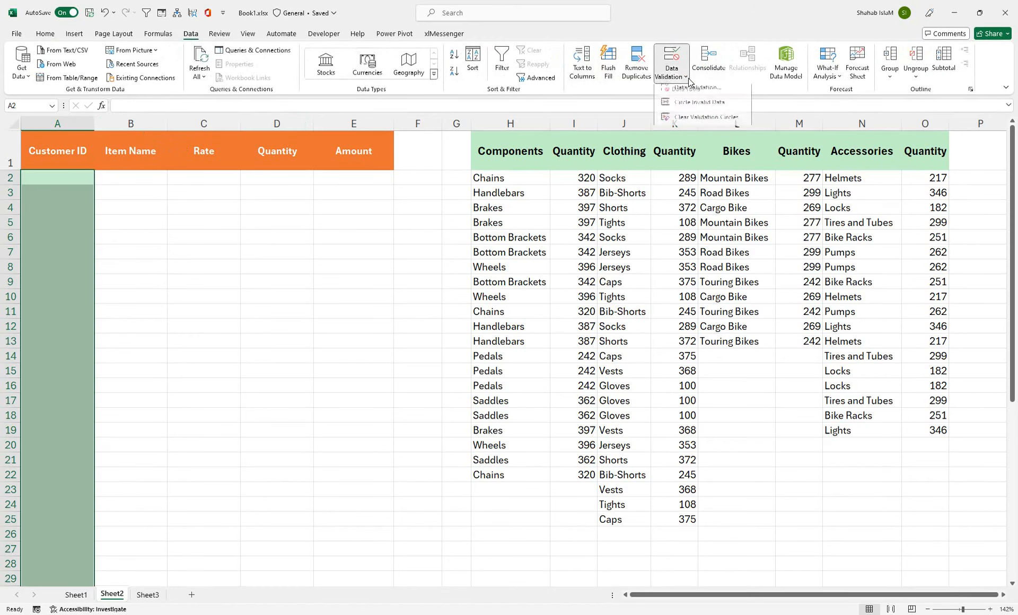
click(696, 88)
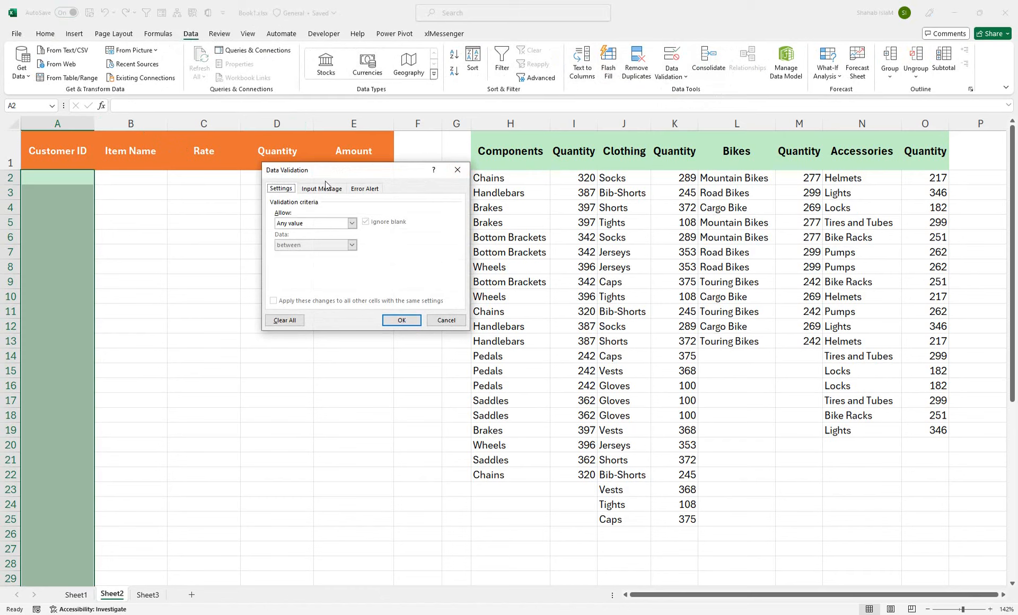
click(318, 223)
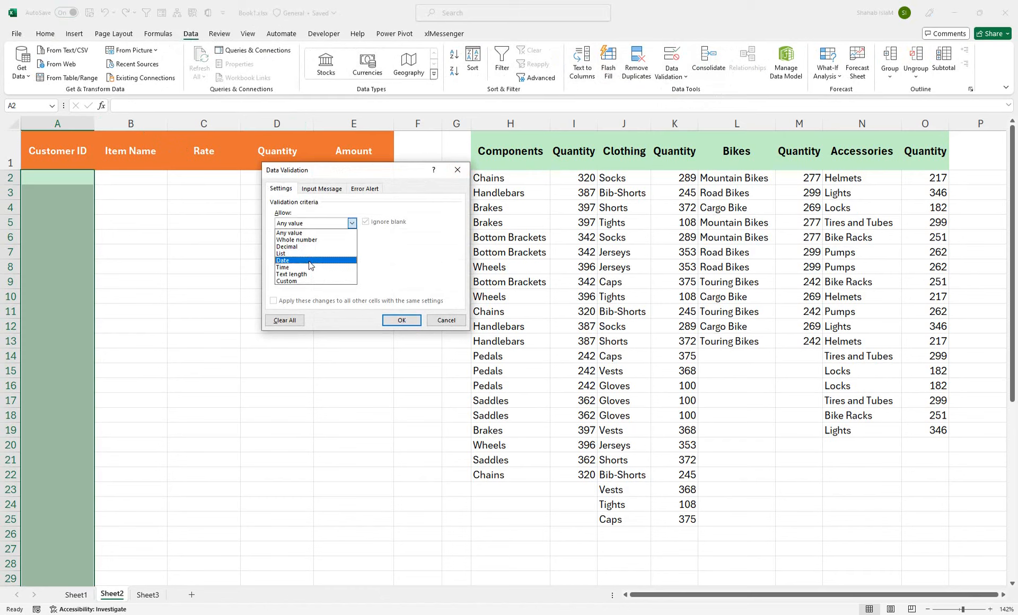
click(297, 254)
click(299, 266)
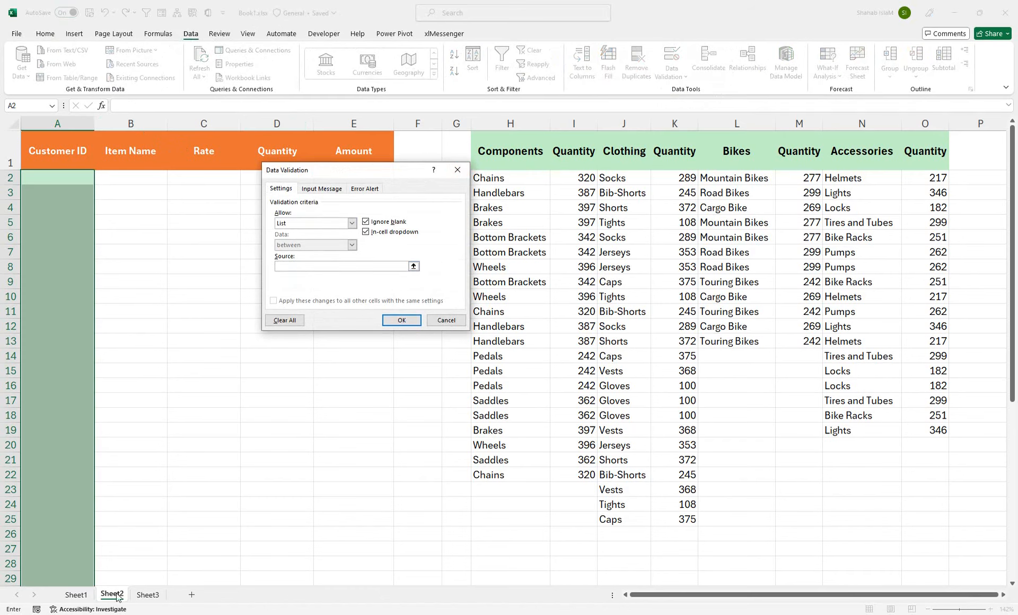
click(148, 595)
drag(57, 160, 60, 405)
click(389, 320)
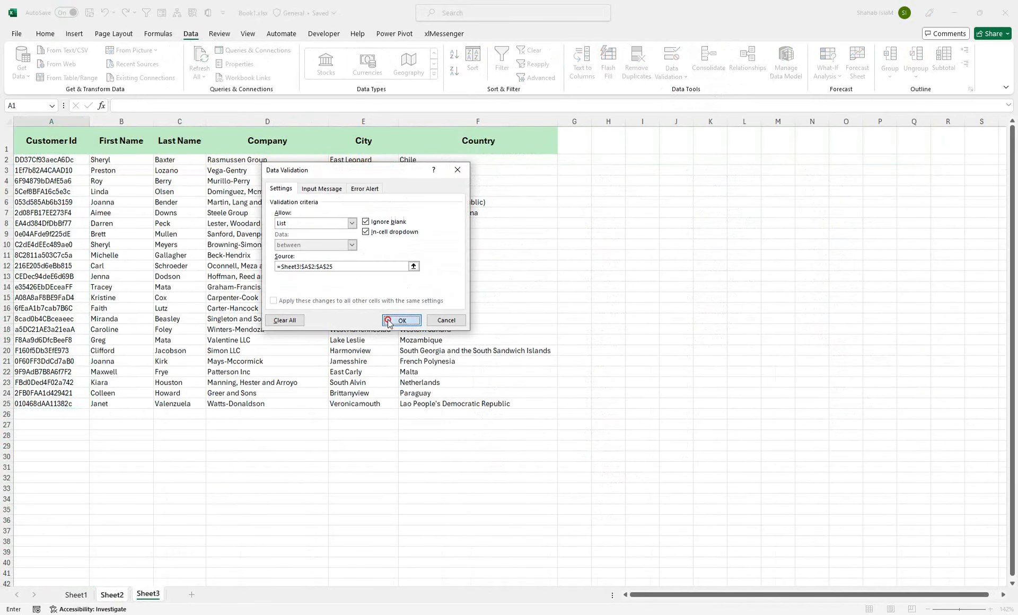
Apply all borders to the selected Customer ID cells in column A
click(51, 36)
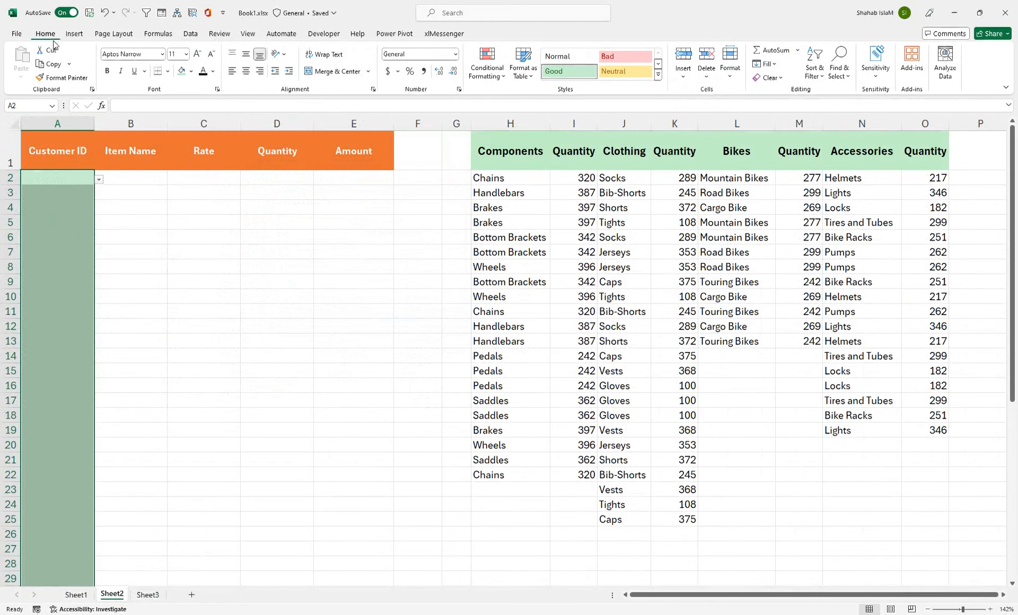
click(168, 71)
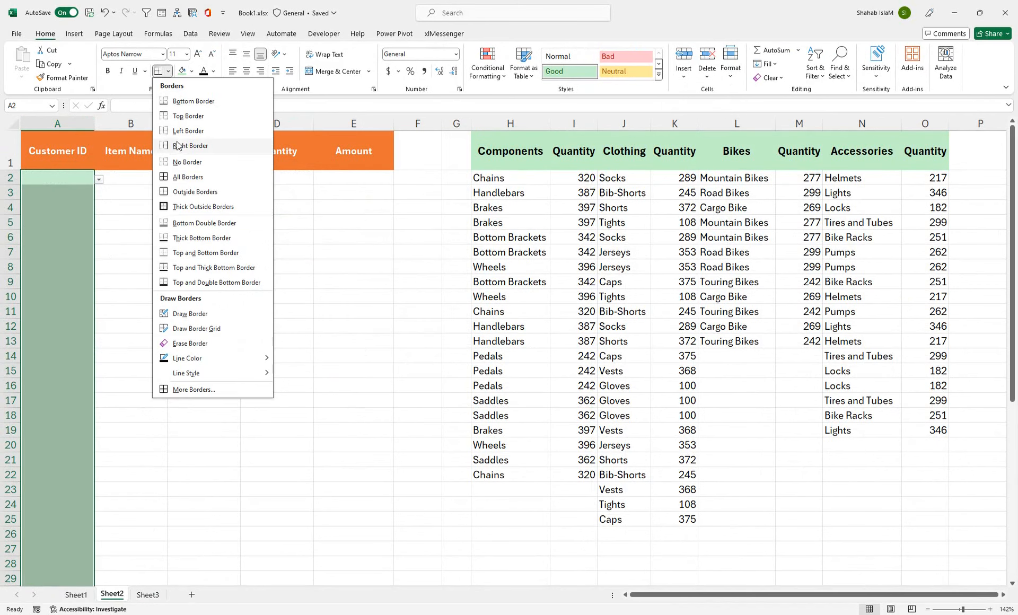
click(202, 178)
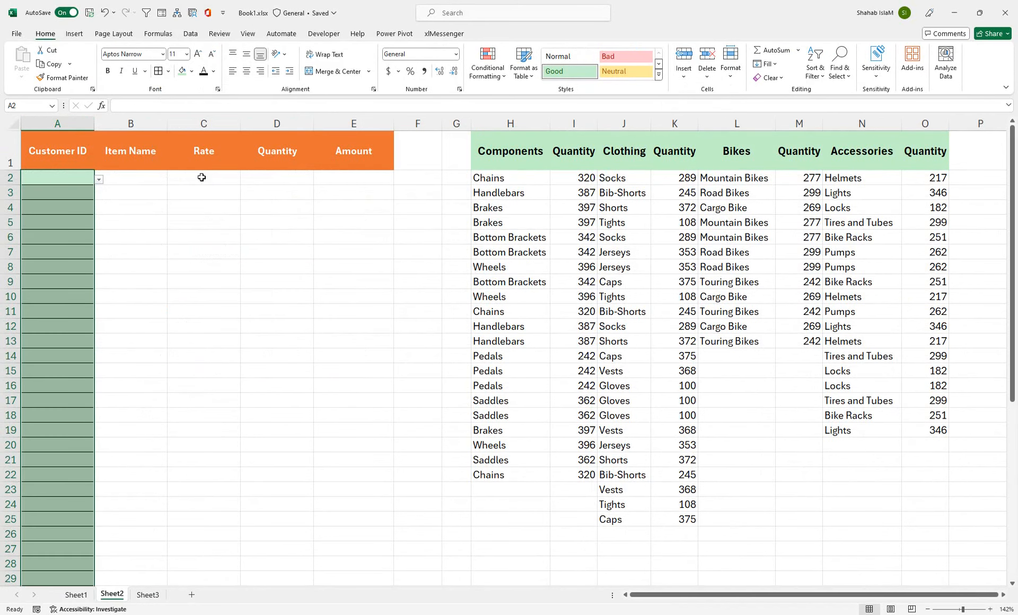
Choose the third customer ID from the drop-down list in A2 and autofit column A
click(98, 180)
click(78, 209)
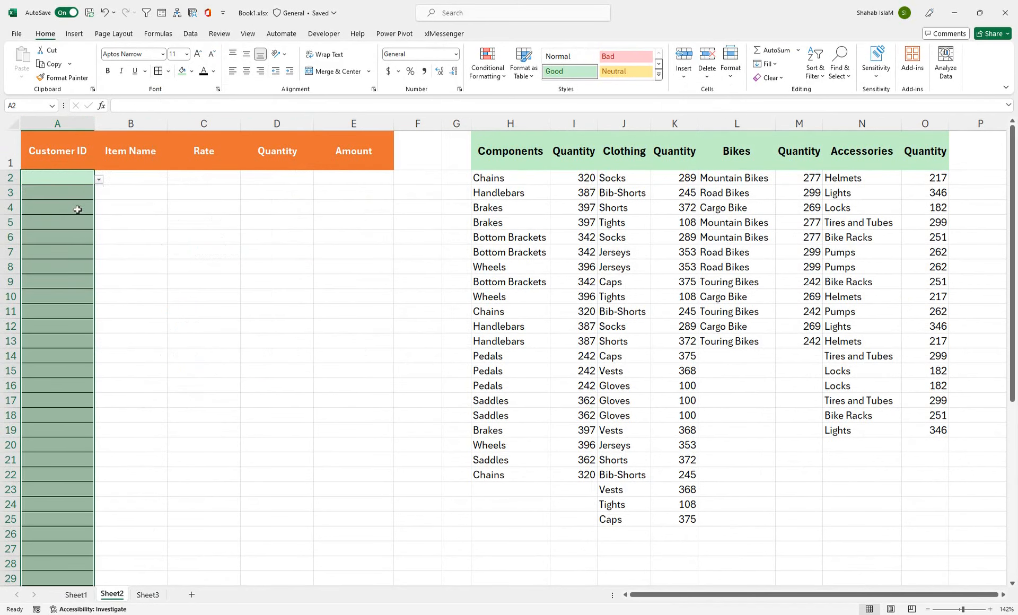
double_click(94, 124)
Give the entry cells B2:E47 a light blue fill and all borders
click(150, 181)
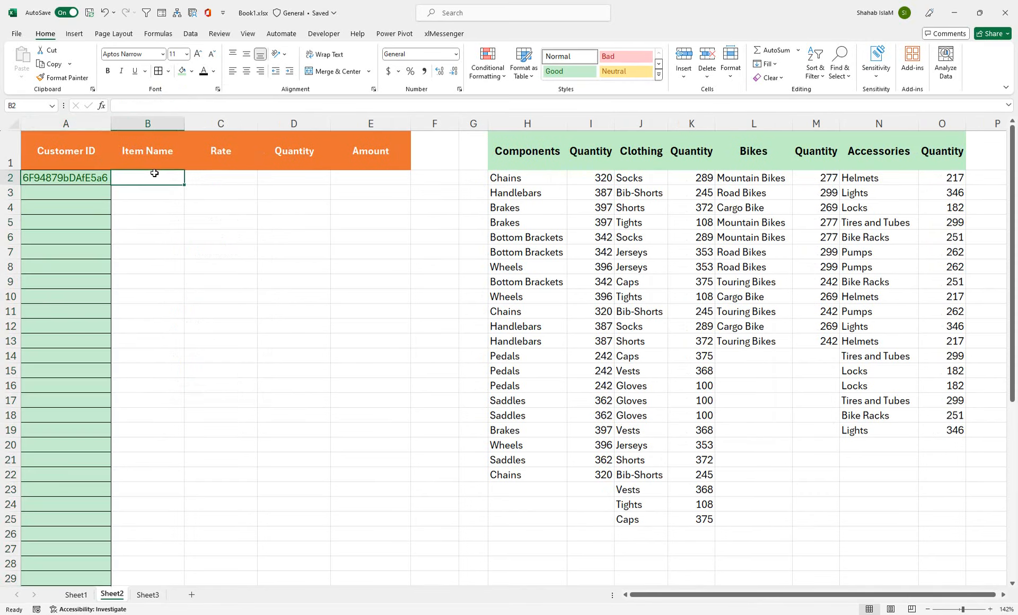
drag(150, 182, 355, 552)
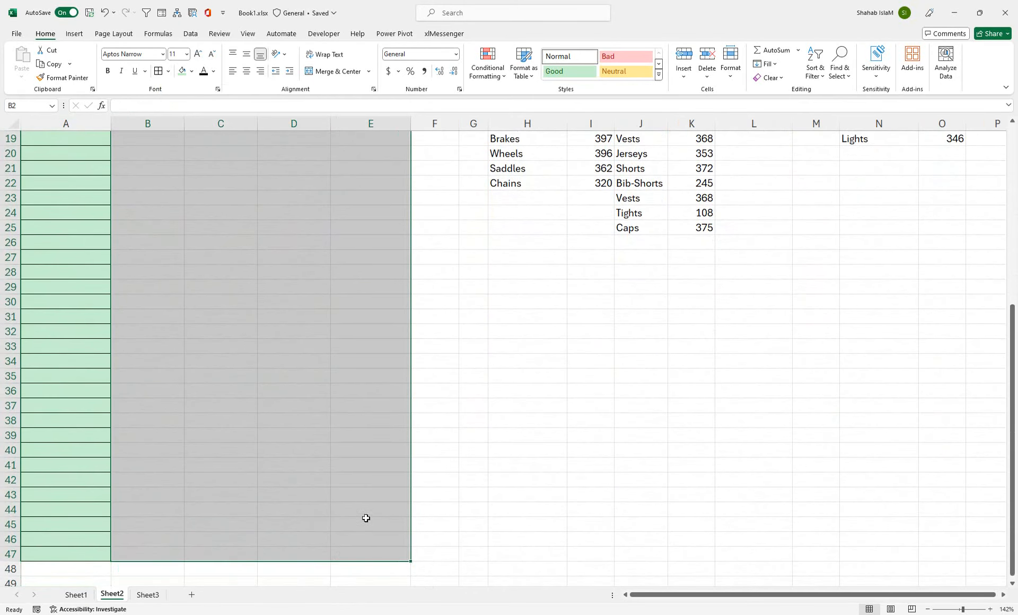
click(191, 71)
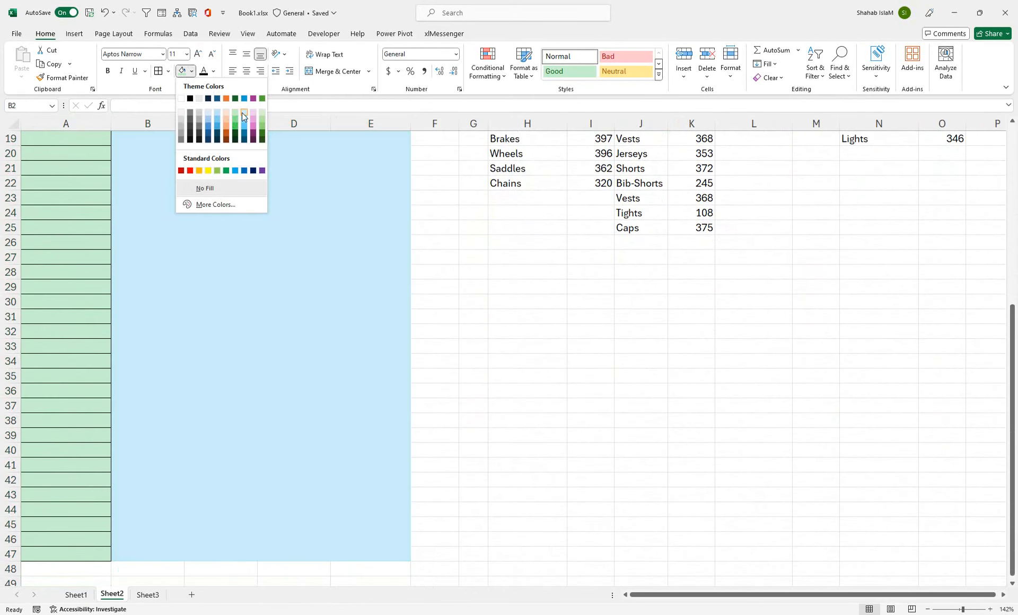
click(242, 112)
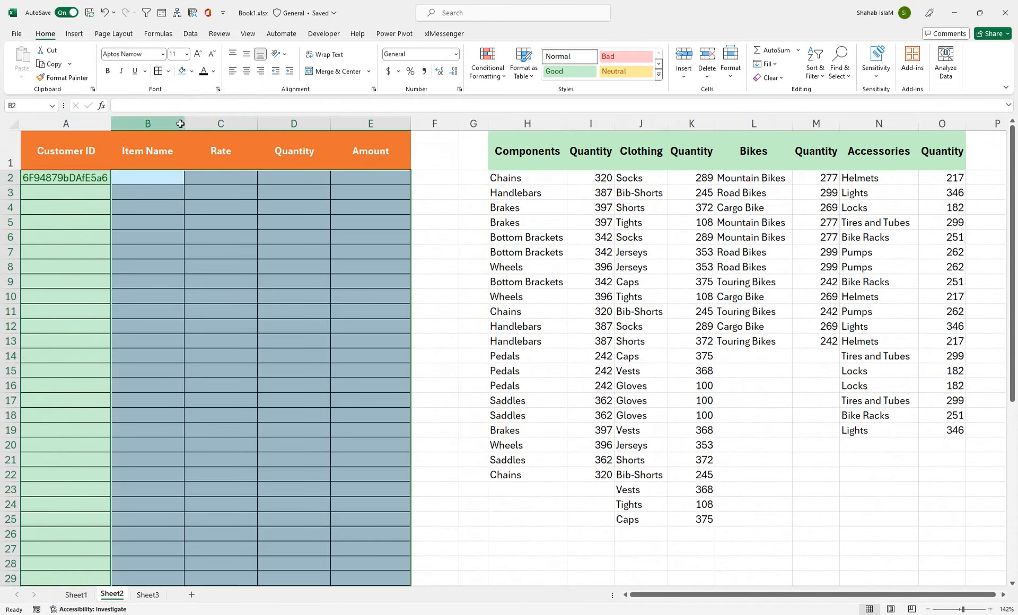
click(157, 178)
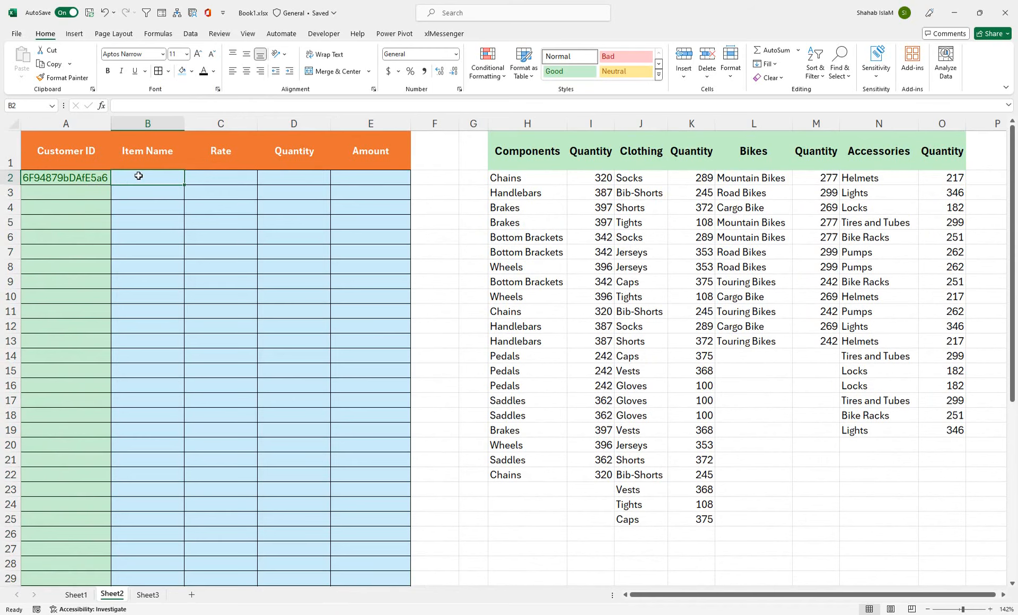
Set the data validation of the Item Name cells B2:B47 to allow a list
drag(138, 176, 152, 557)
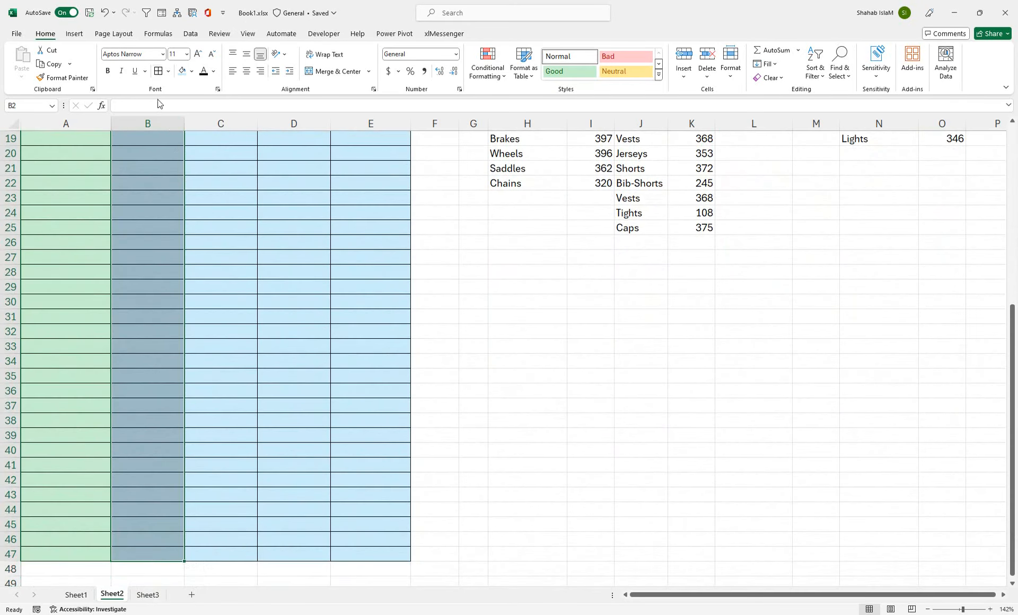
click(191, 35)
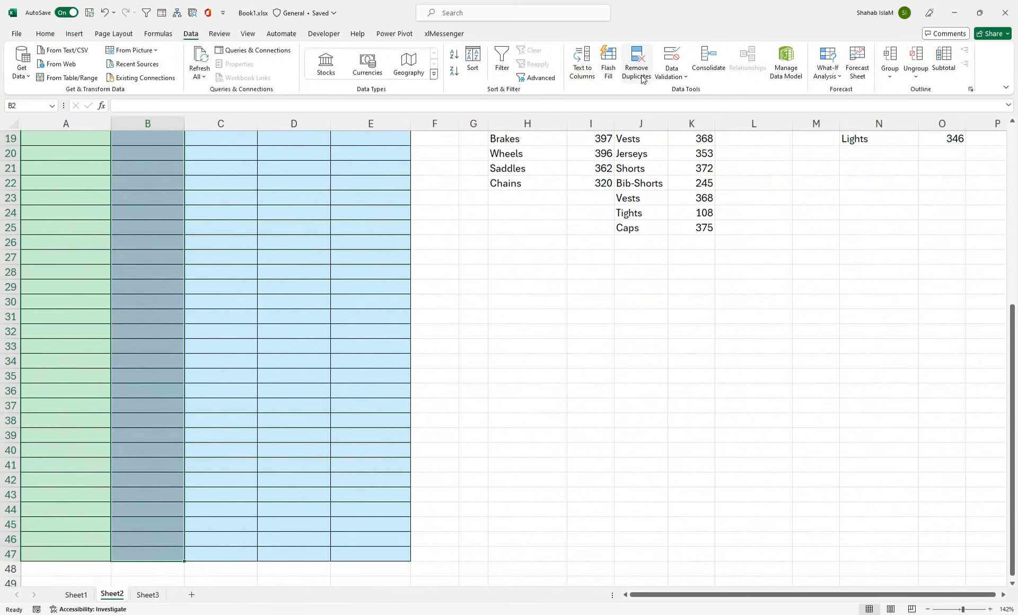
click(672, 75)
click(675, 91)
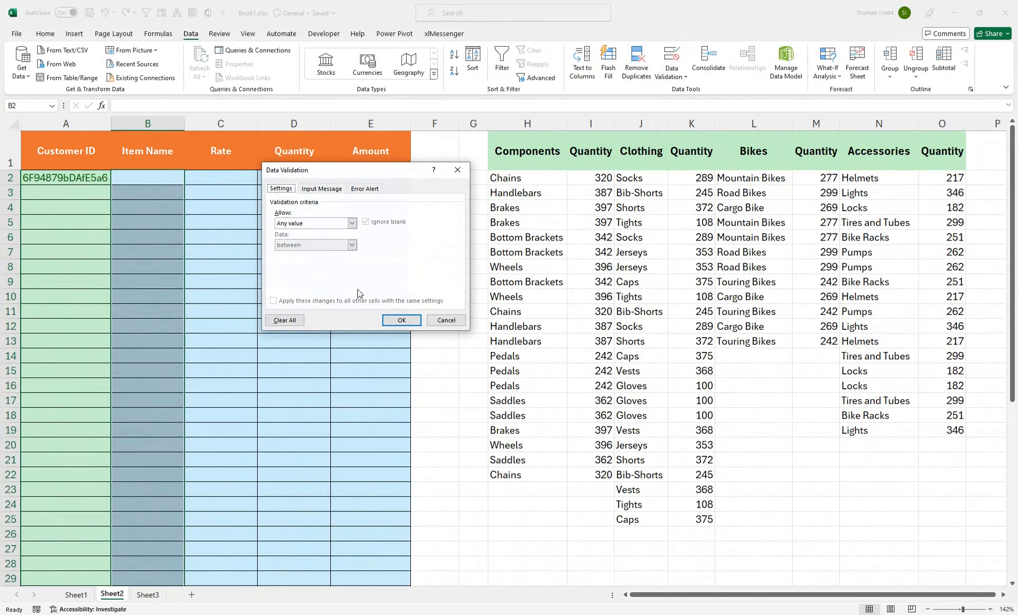
click(351, 222)
click(310, 257)
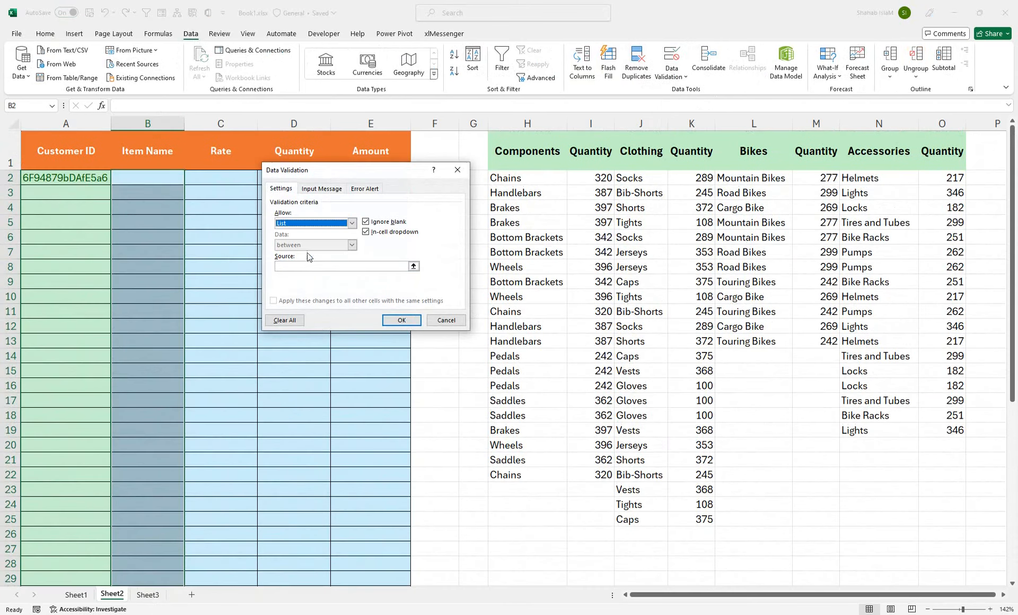
Apply the validation list with the source =Sheet1!$C$2:$C$76, and choose Bib-Shorts as the item in B2
click(406, 266)
click(140, 587)
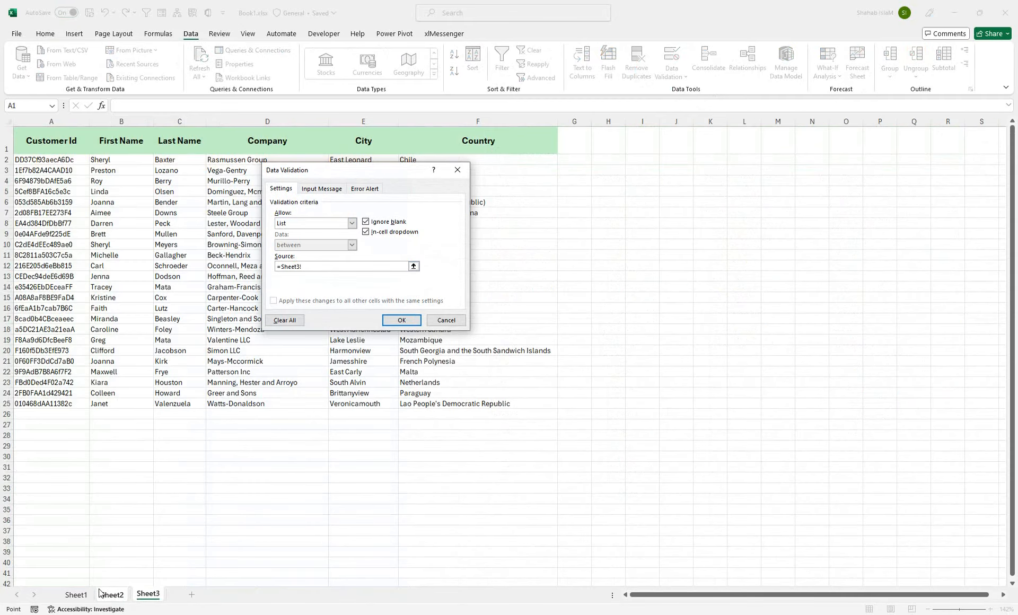
click(76, 595)
click(205, 177)
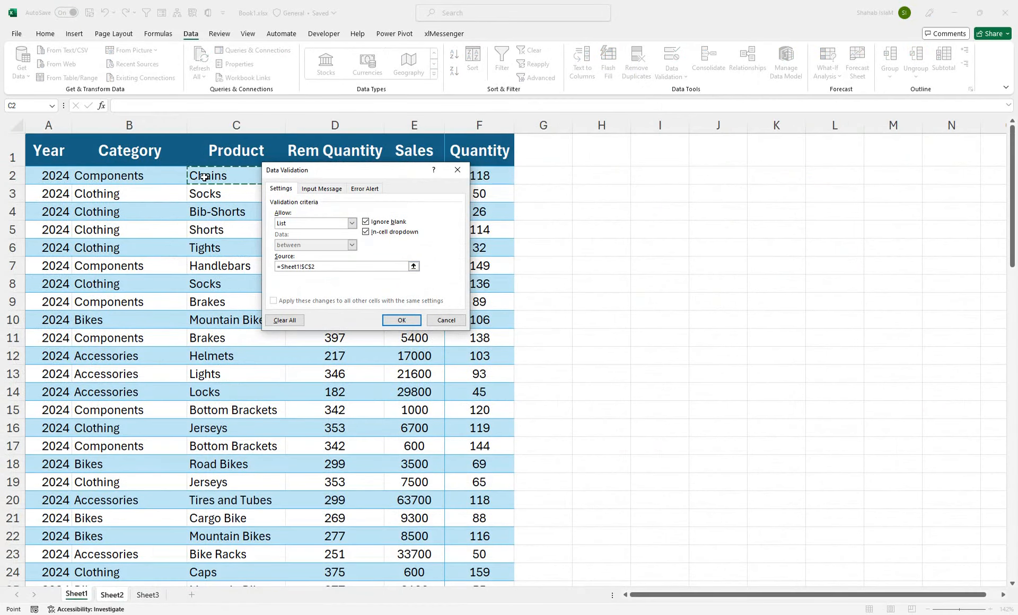
key(ctrl+shift+Down)
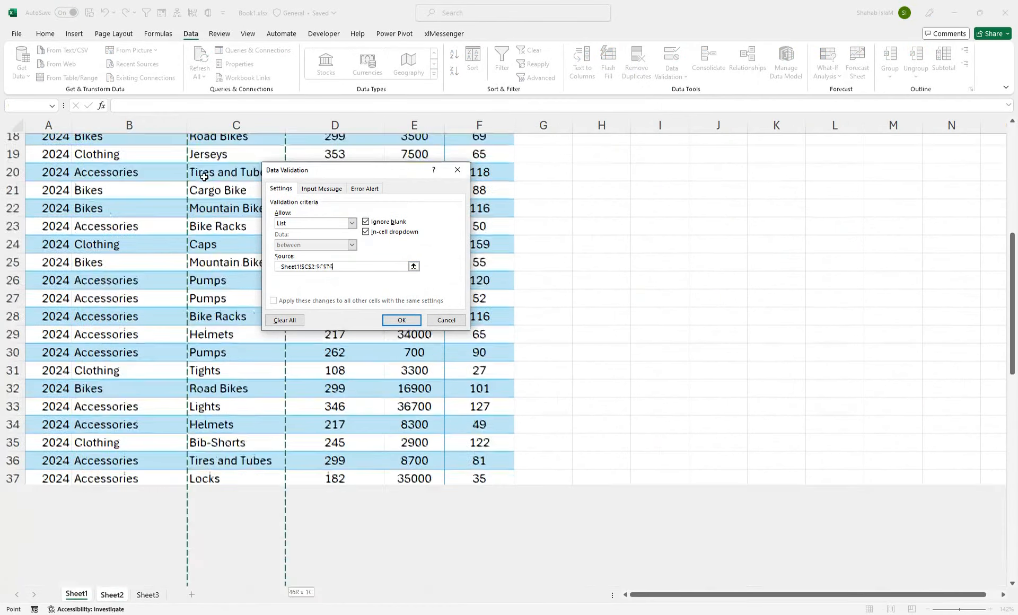
click(382, 320)
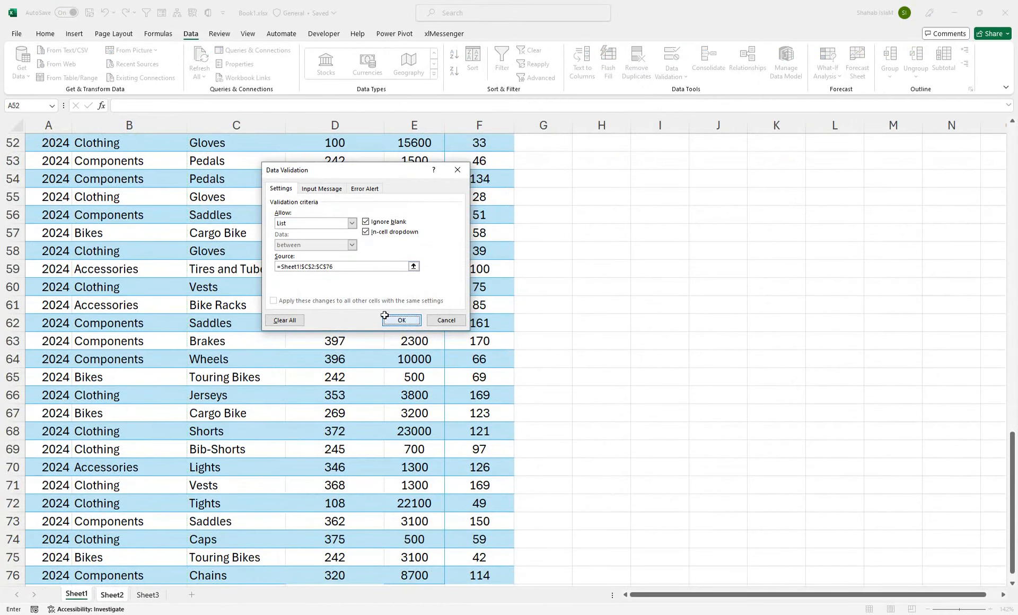
click(189, 181)
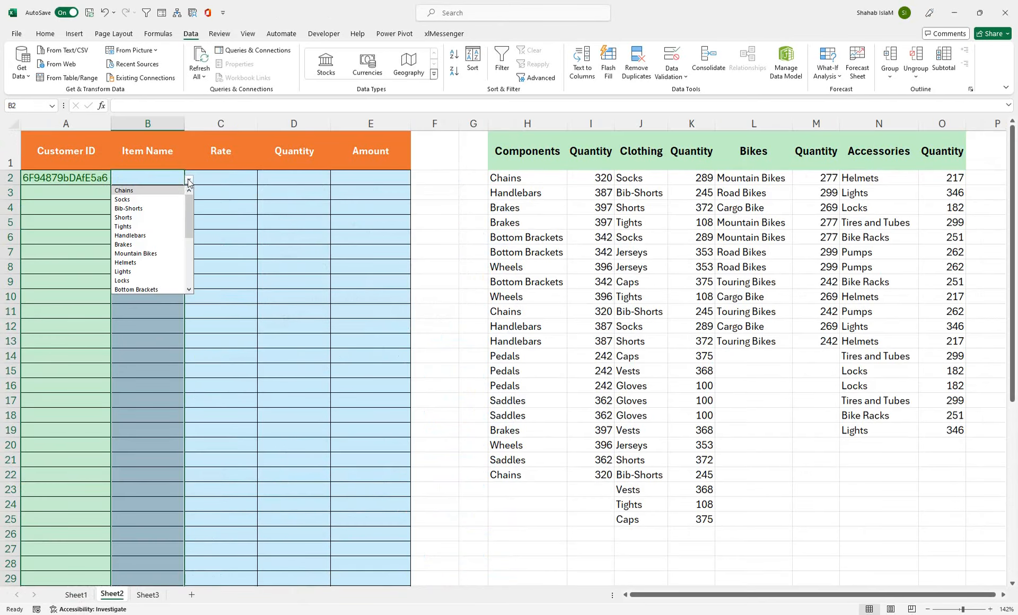
click(158, 206)
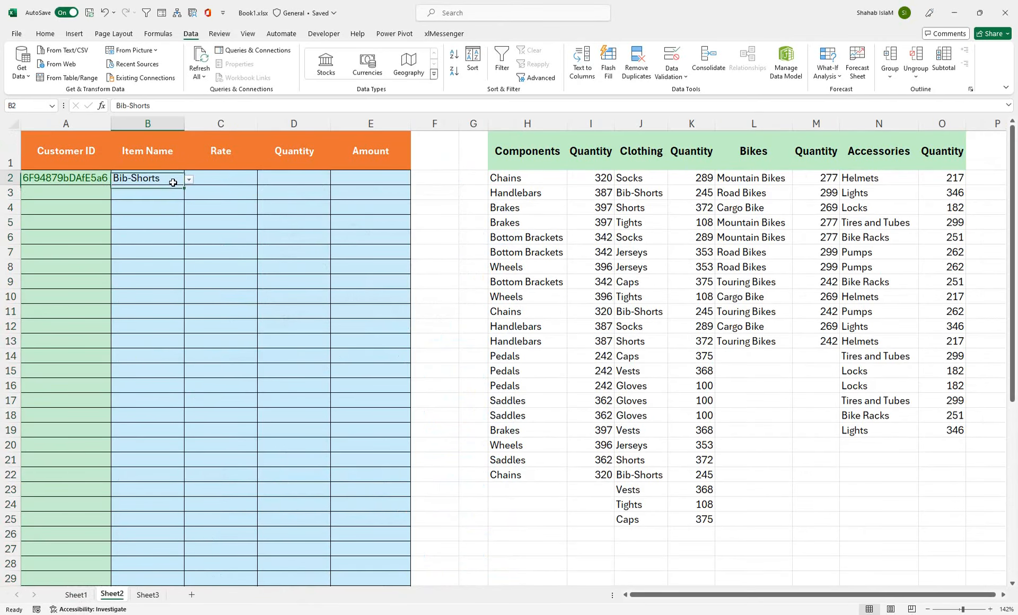
click(72, 177)
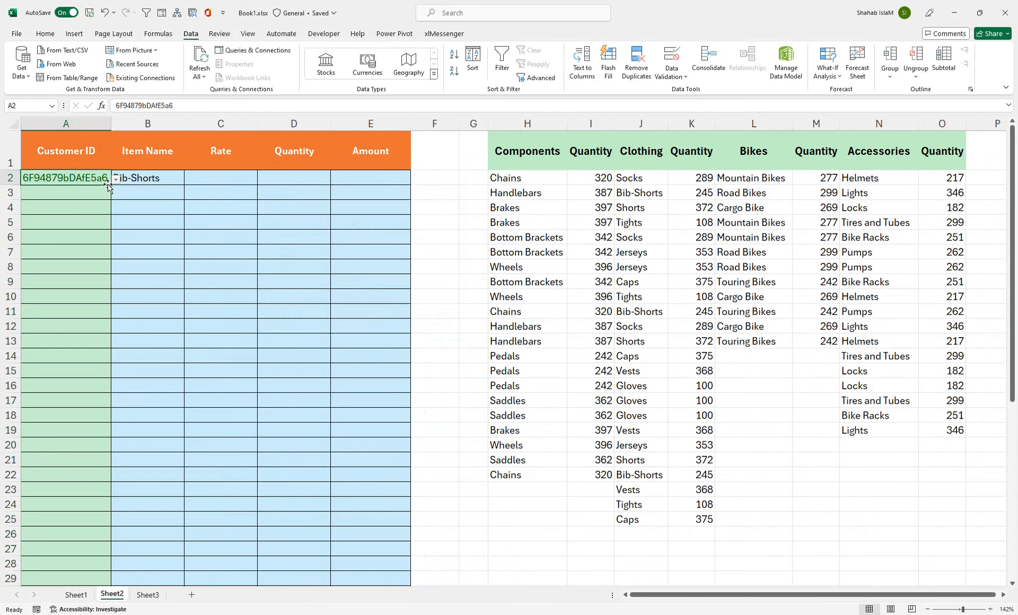
drag(110, 184, 113, 229)
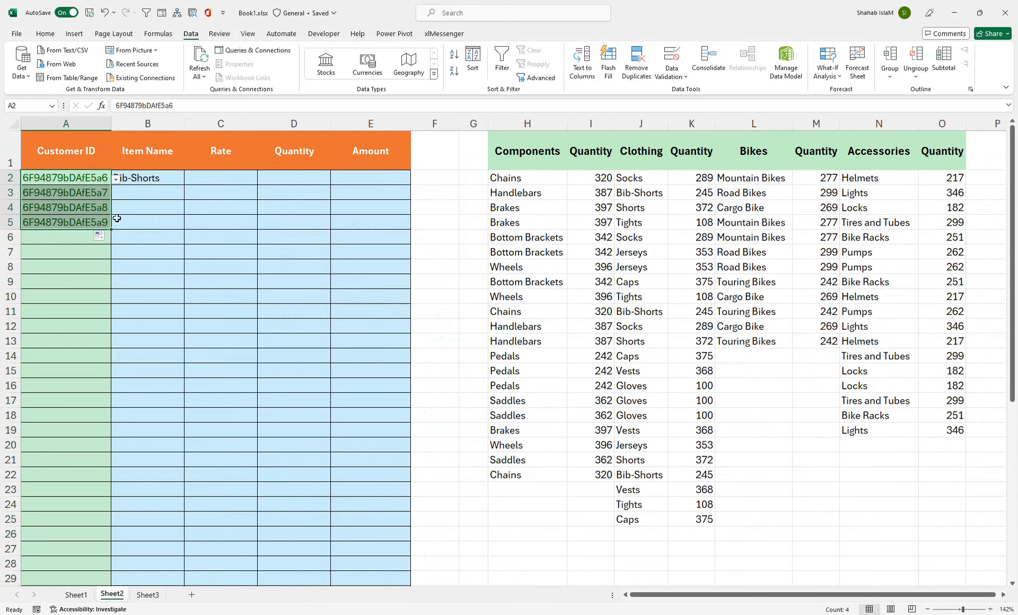
click(102, 193)
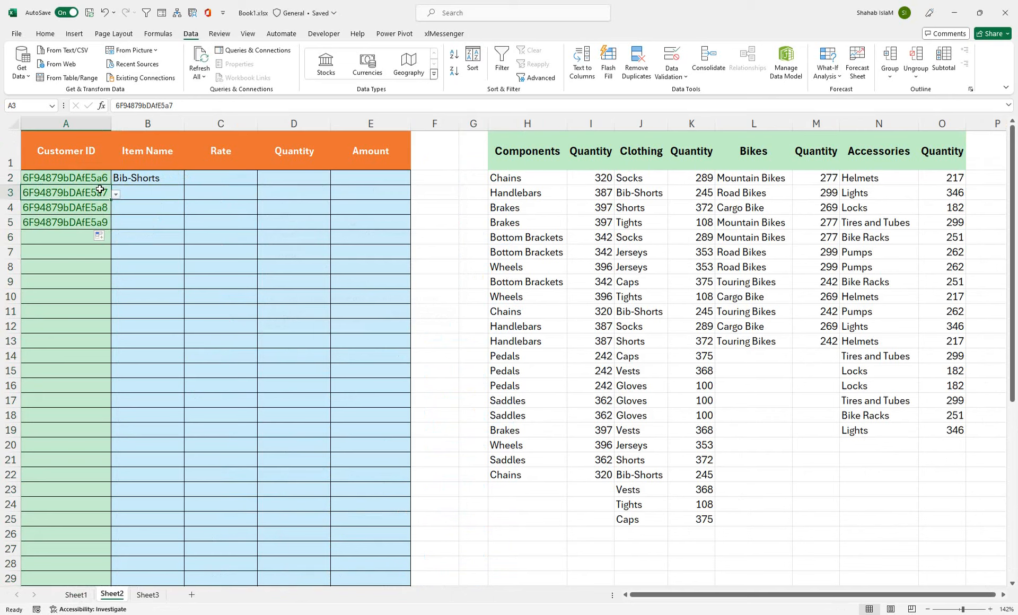
key(Delete)
drag(97, 191, 97, 220)
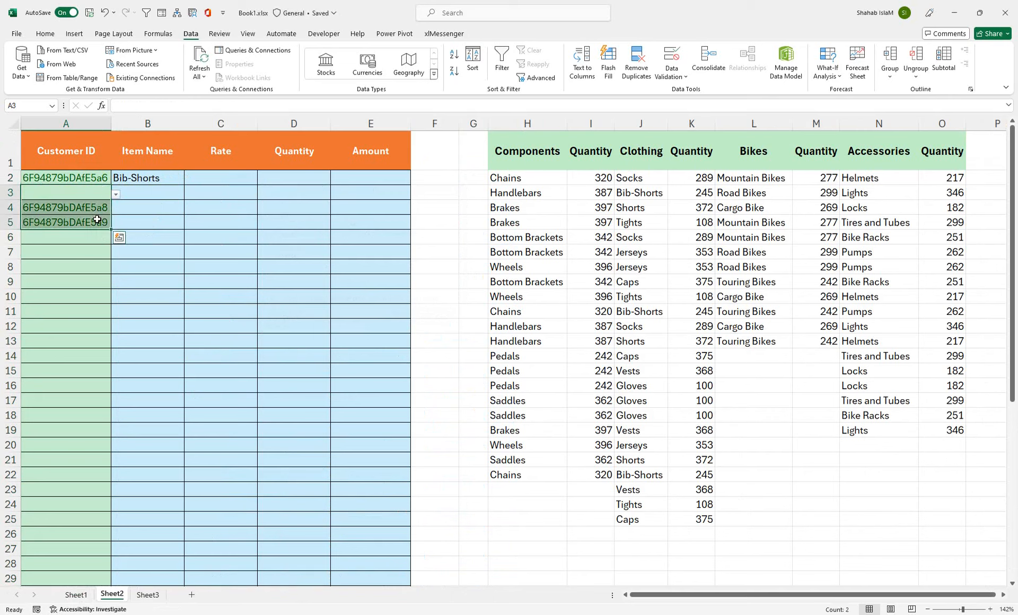
key(Delete)
Copy the customer ID in A2 down to A5 unchanged, and choose Shorts, Socks and Handlebars as the items in B3, B4 and B5
drag(92, 180, 91, 225)
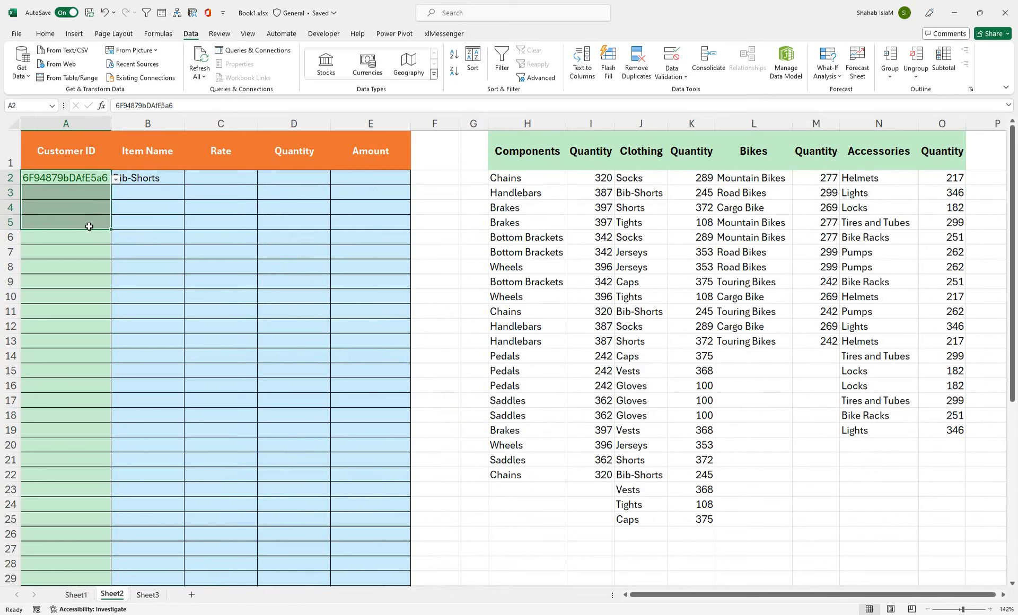
key(ctrl+d)
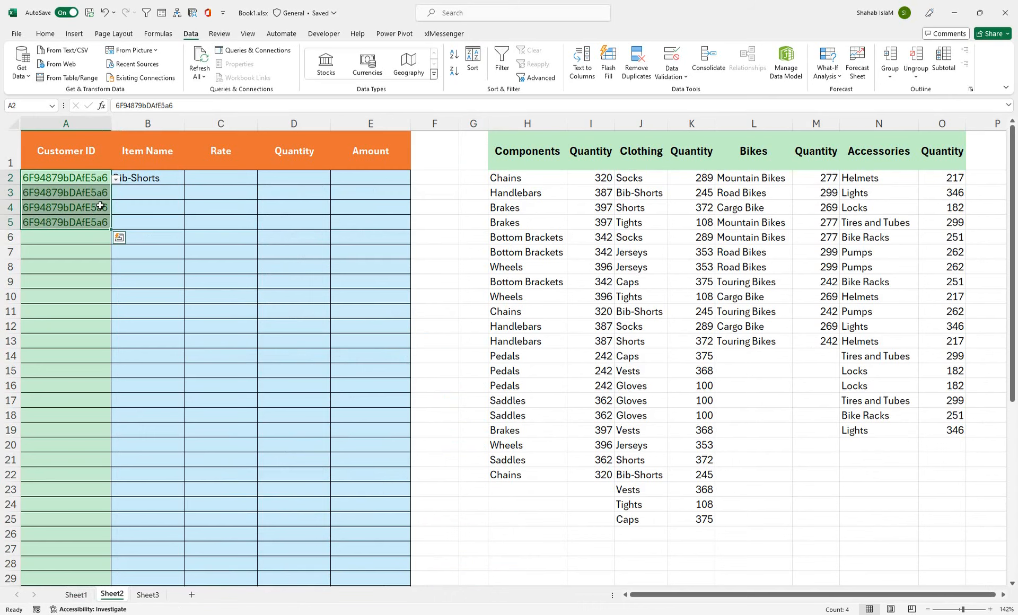
click(175, 190)
click(188, 194)
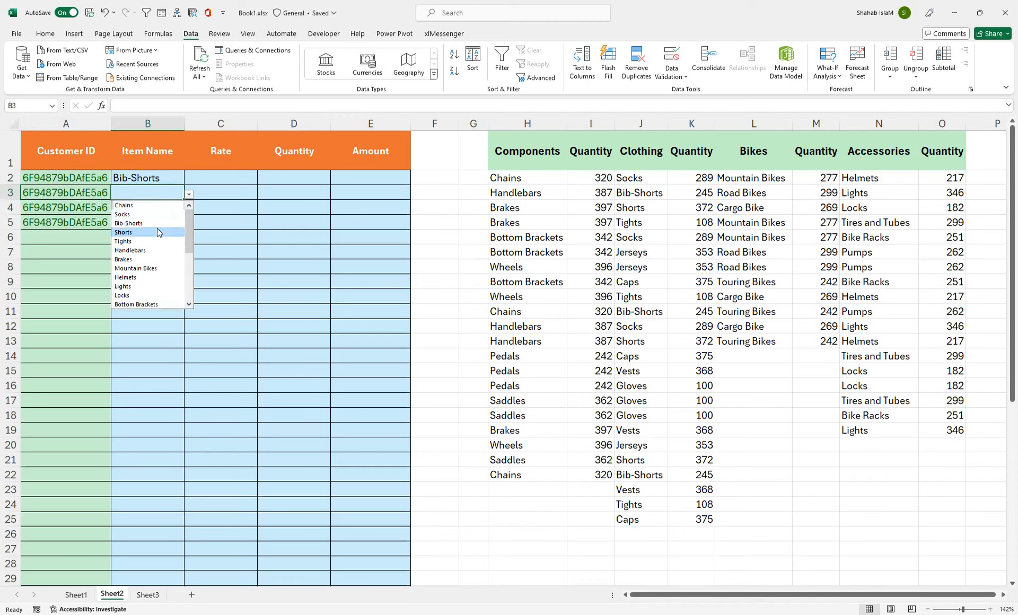
click(157, 227)
click(163, 207)
click(189, 211)
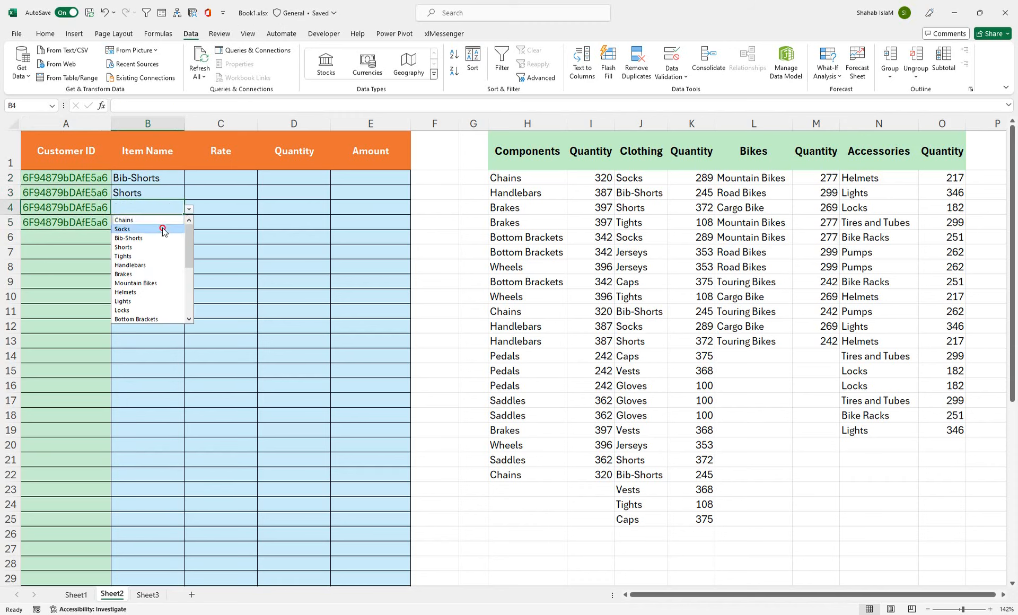
click(162, 223)
click(175, 222)
click(189, 224)
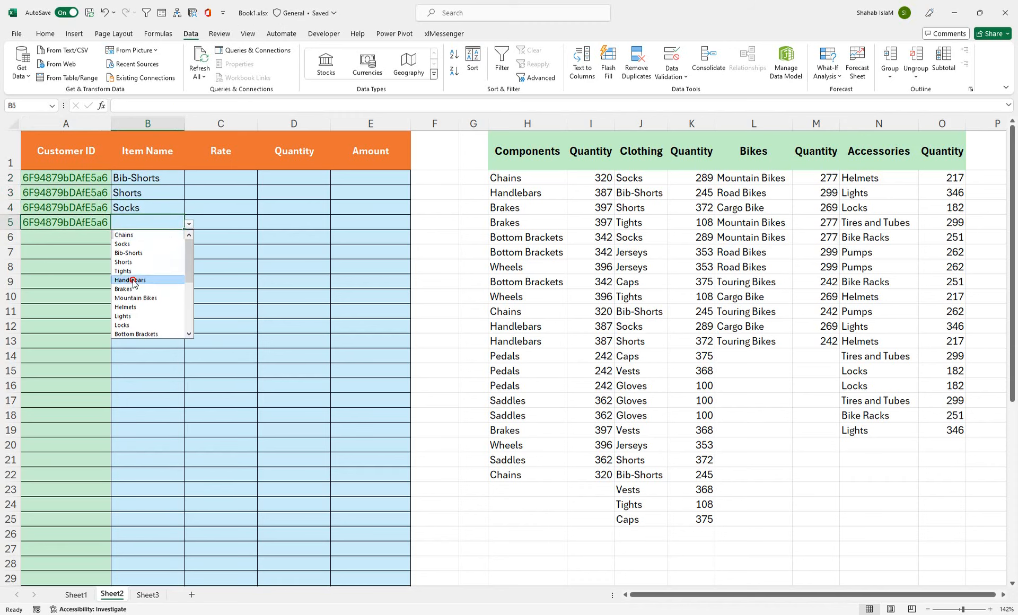
click(122, 283)
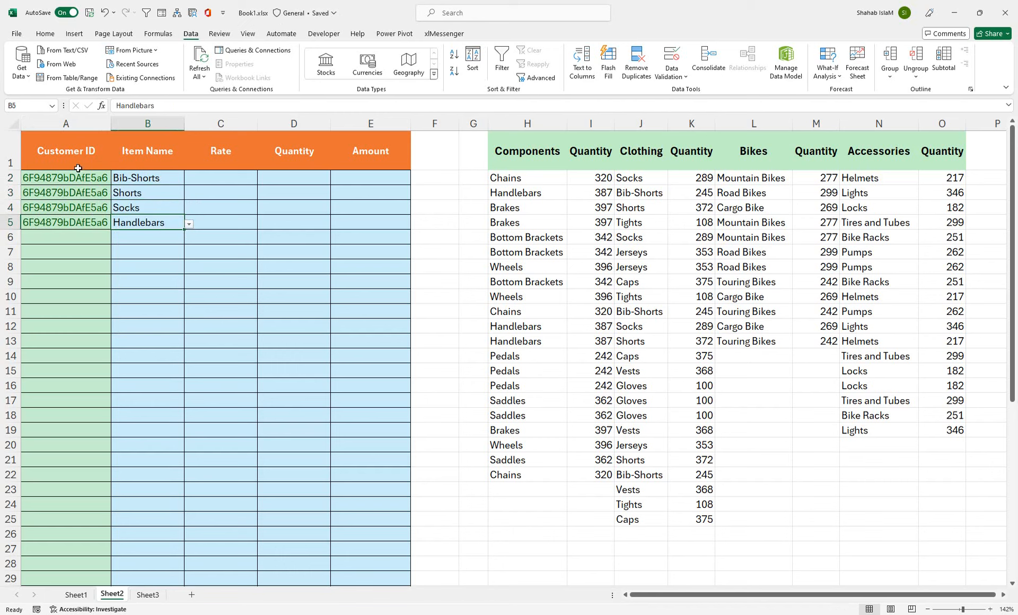
Examine the Sales column on Sheet1 as the source of the item rates, and return to the entry table on Sheet2
click(228, 181)
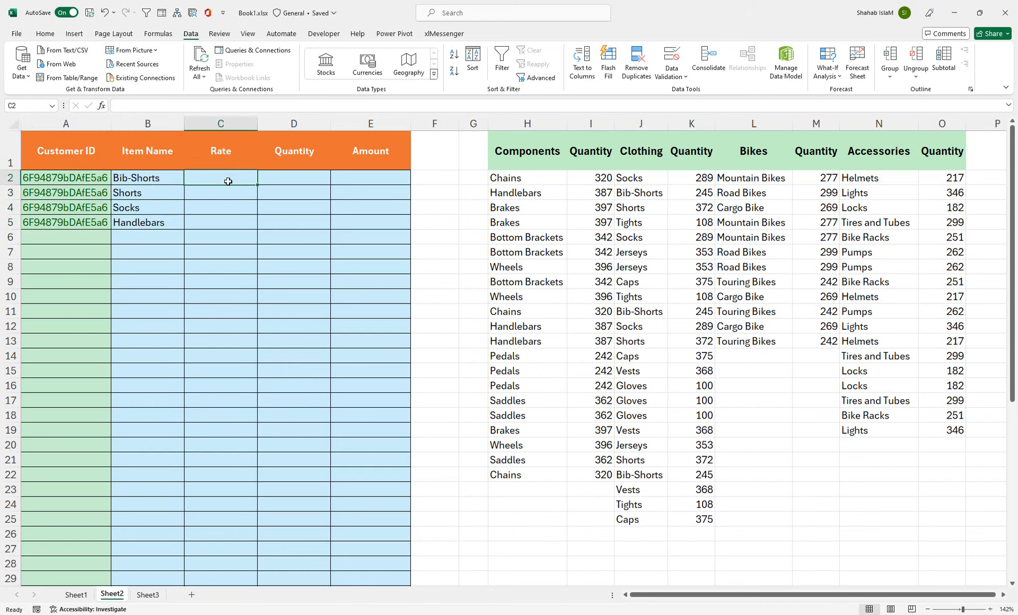
click(155, 184)
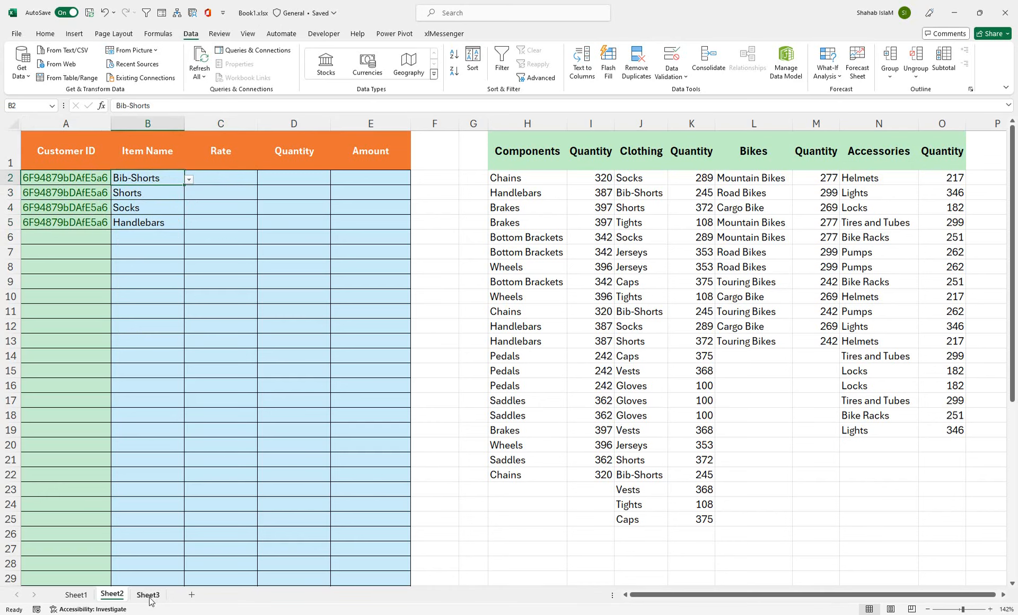
click(79, 596)
drag(335, 215, 371, 154)
click(402, 156)
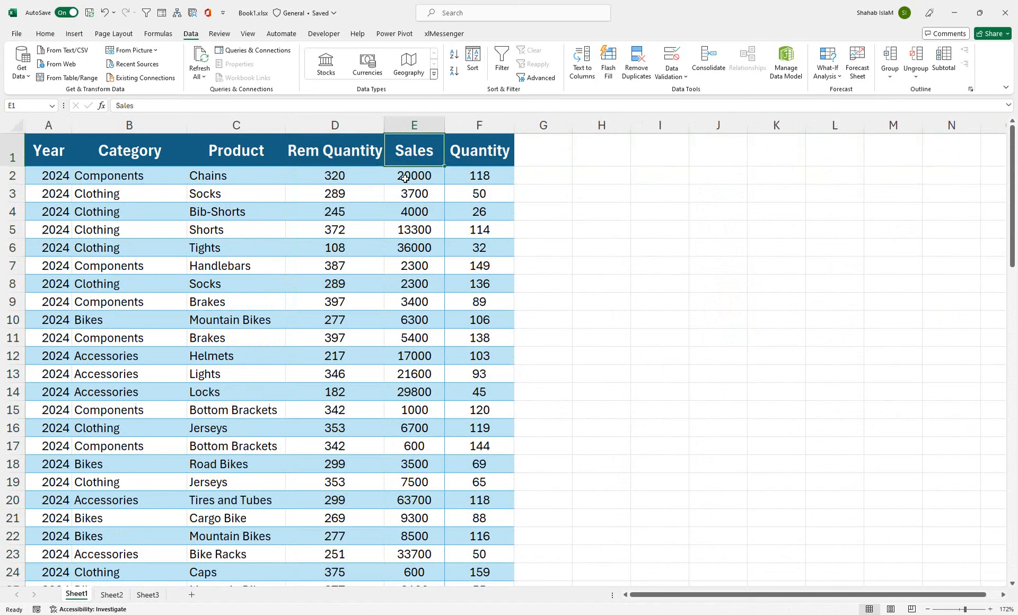
click(113, 595)
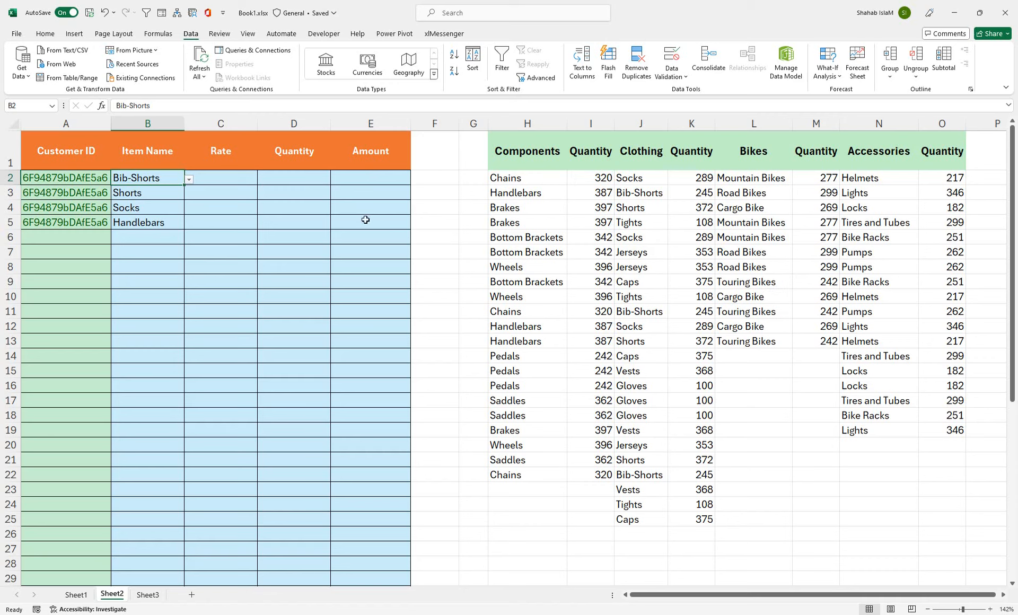
Begin the Rate formula in C2 with IFERROR around a VLOOKUP that uses the item name in B2 as lookup value
click(241, 182)
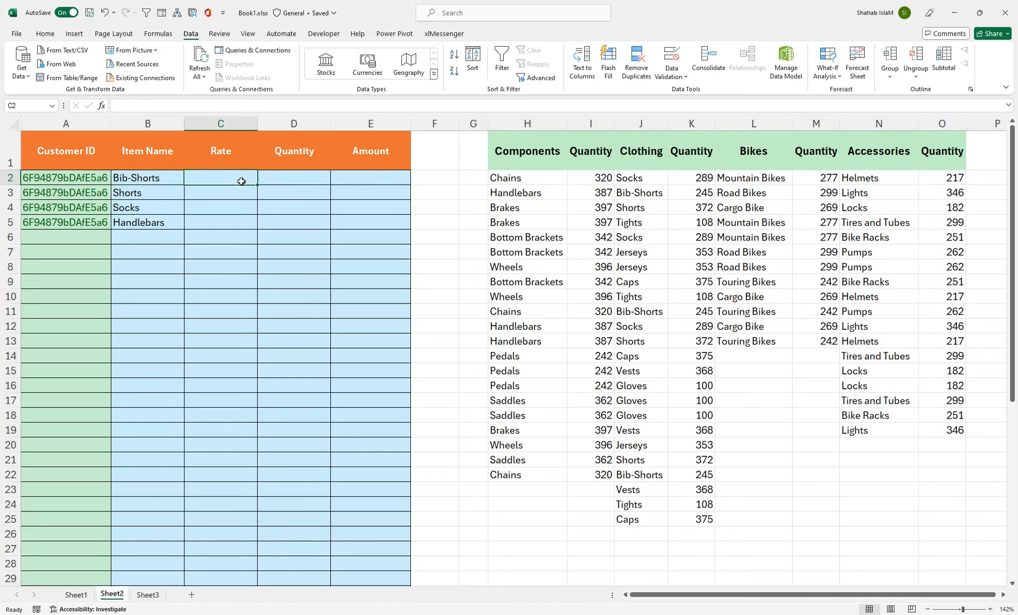
text(=)
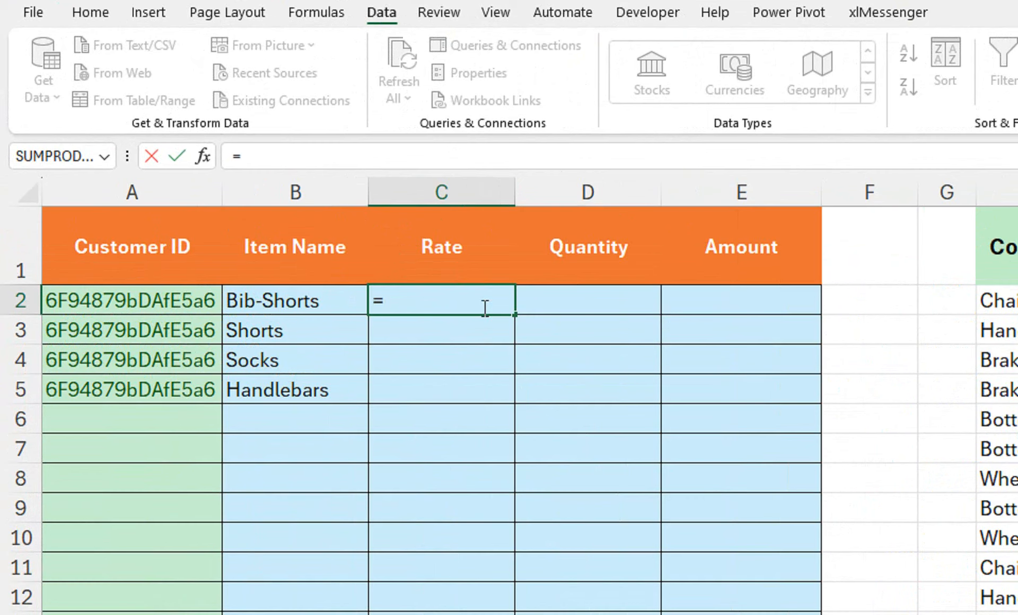
text(if)
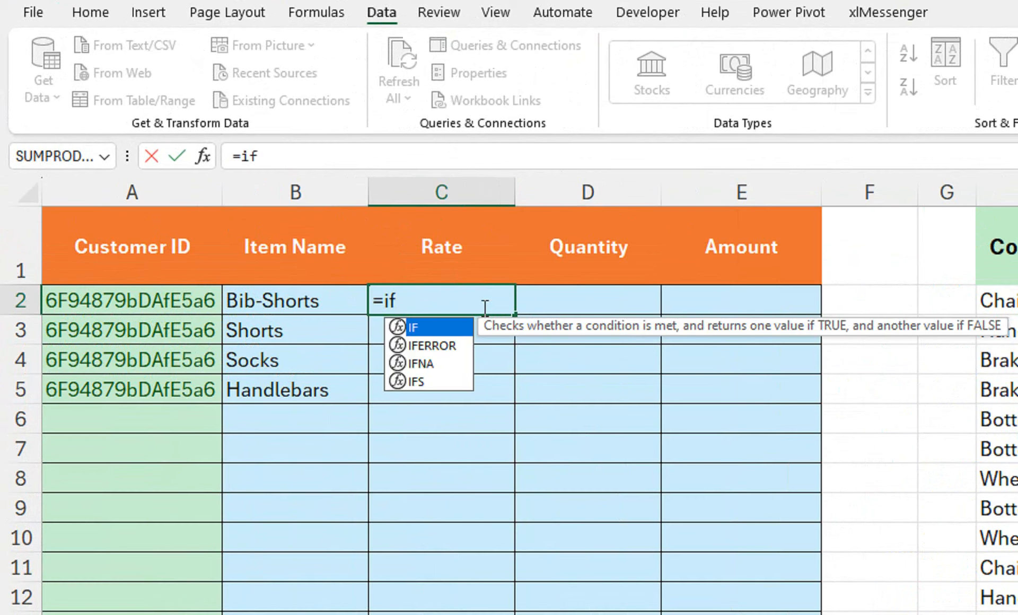
key(Down)
key(Tab)
text(vlo)
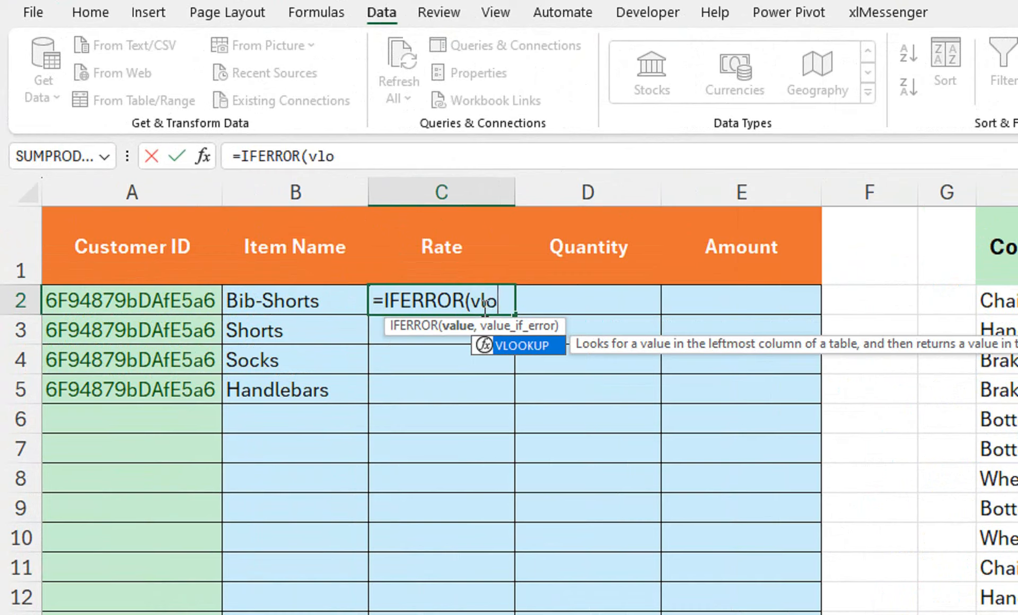
key(Tab)
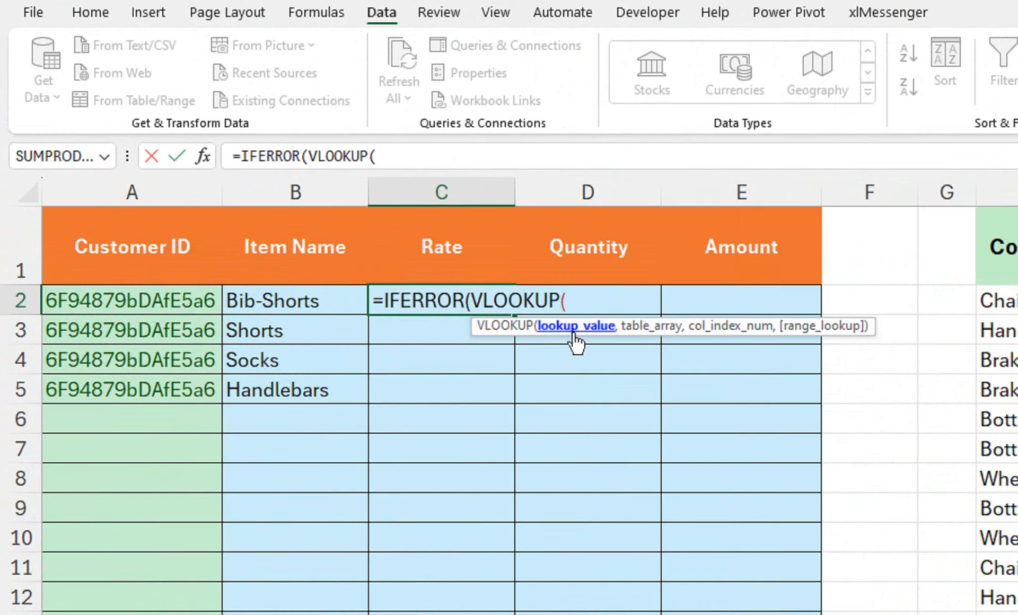
click(313, 301)
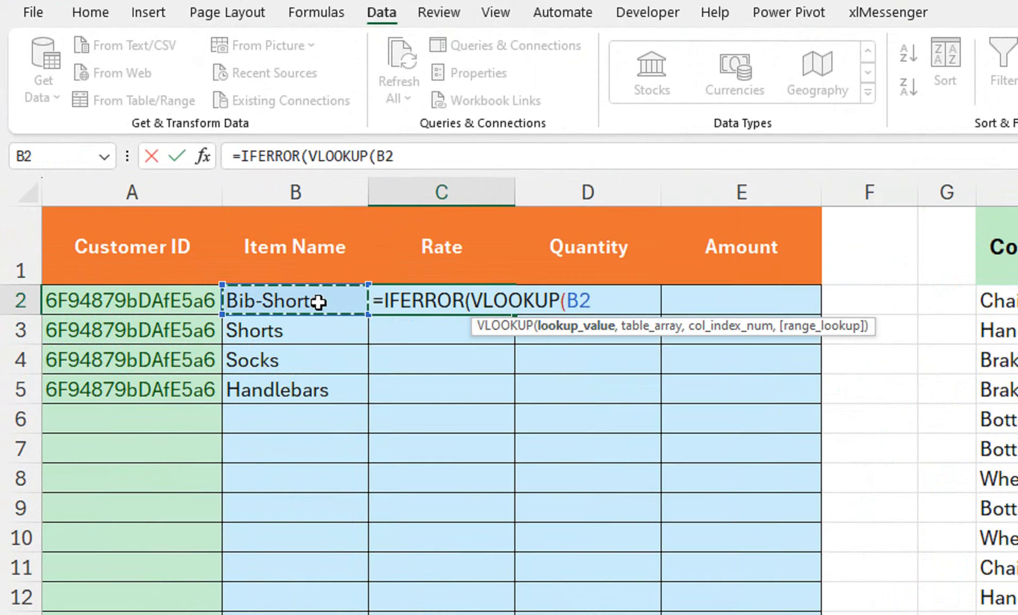
text(,)
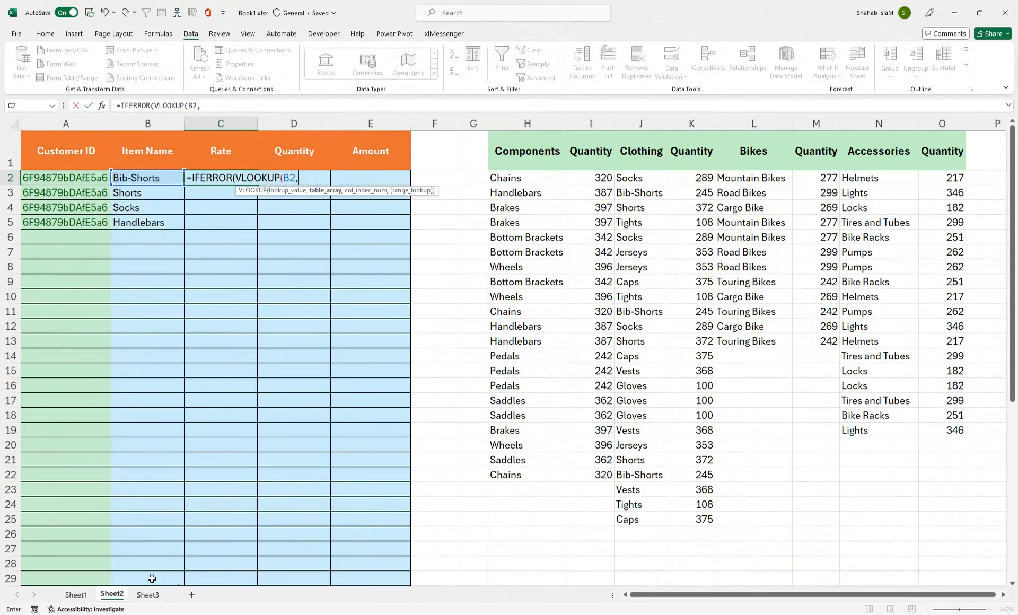
Give the VLOOKUP the product-to-sales range on Sheet1 as an absolute table array, Sheet1!$C$2:$E$76
click(152, 614)
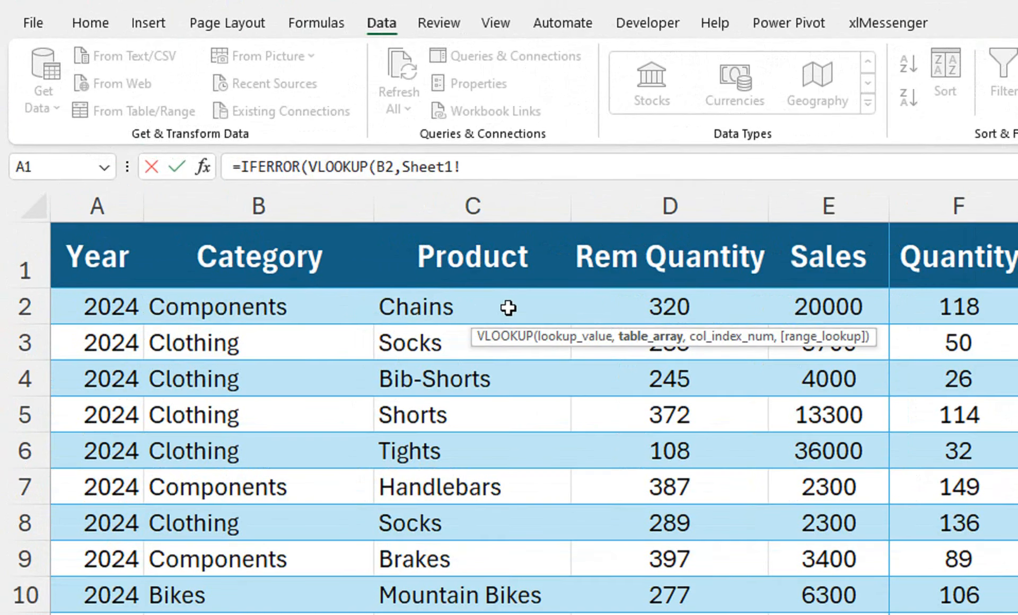
click(254, 175)
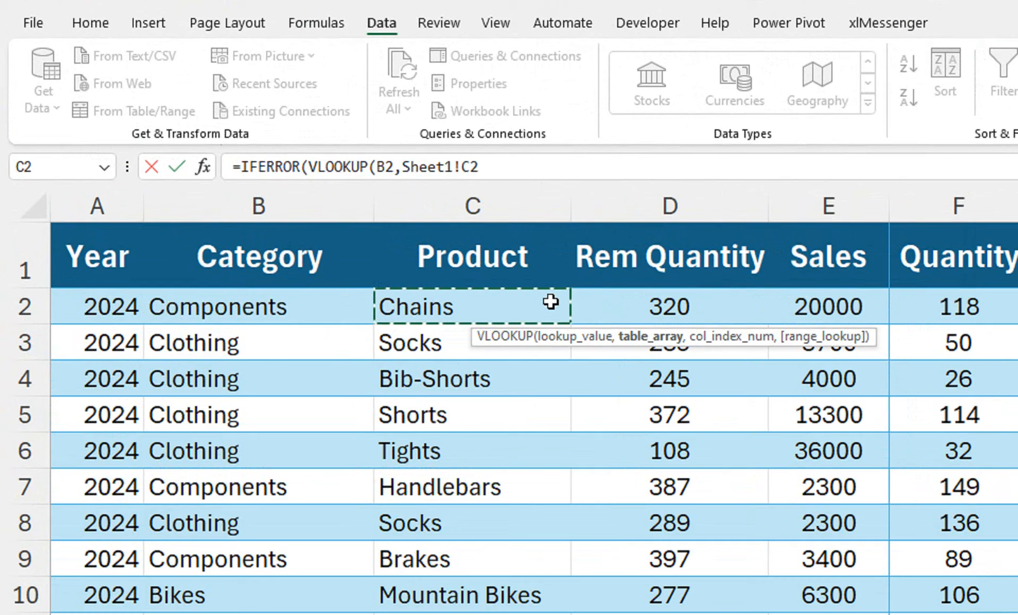
key(shift+Right)
key(shift+Right)
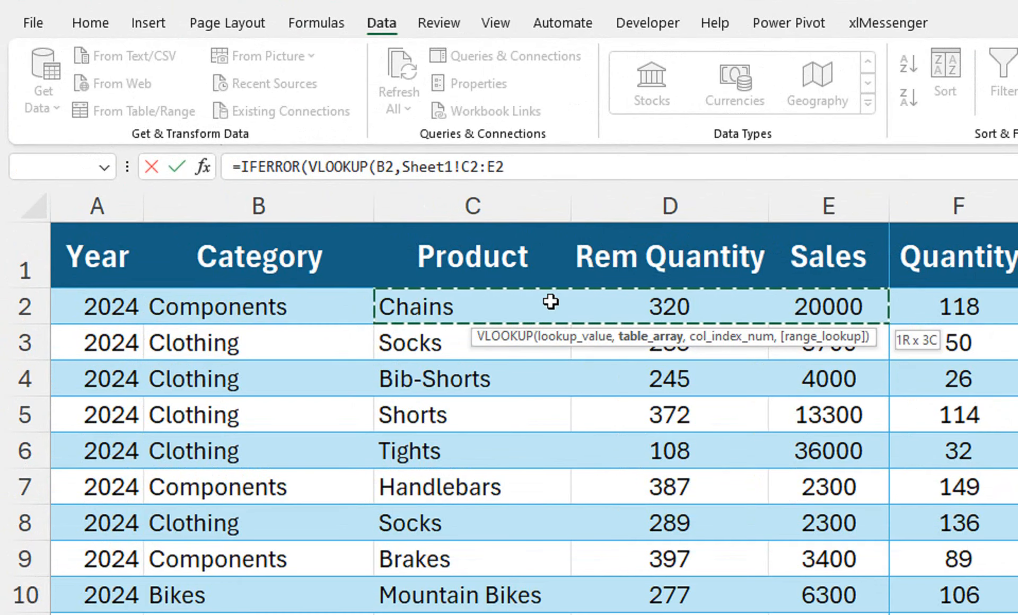
key(ctrl+shift+Down)
scroll(551, 302, down, 7)
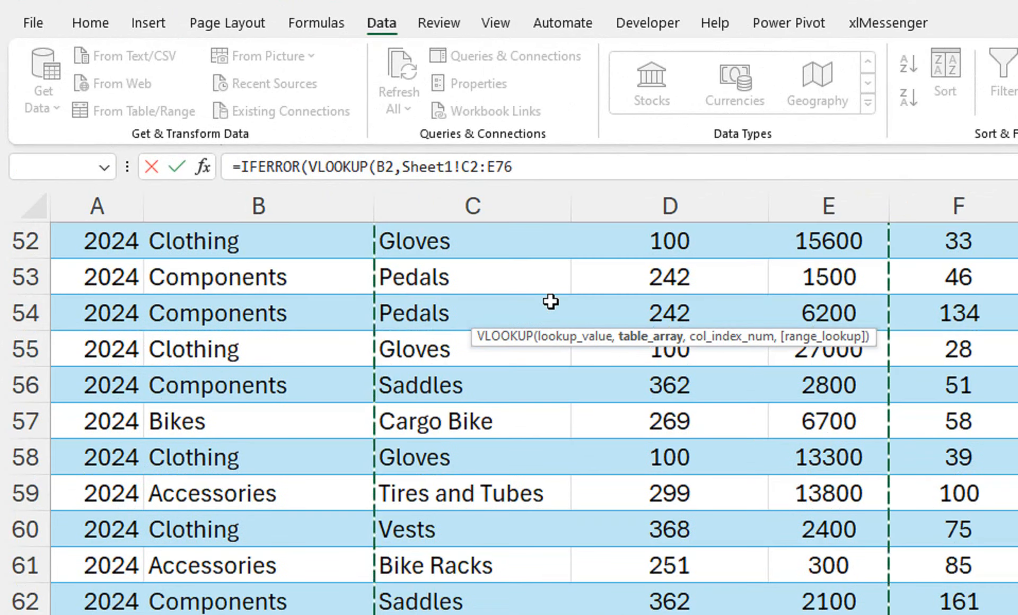
key(F4)
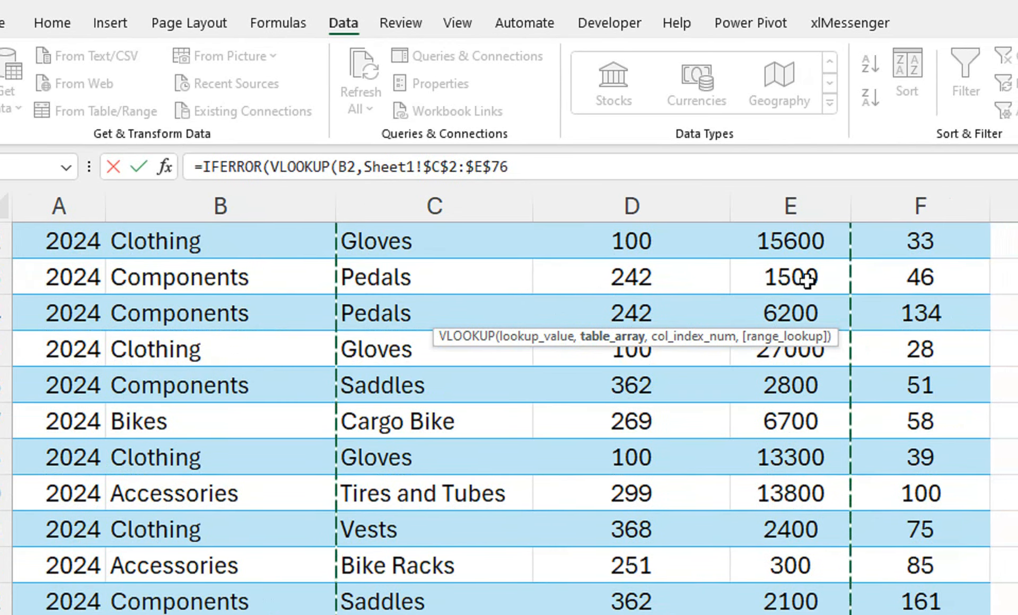
Complete the C2 formula with column index 3, exact match FALSE and an empty text "" as the value on error
text(,)
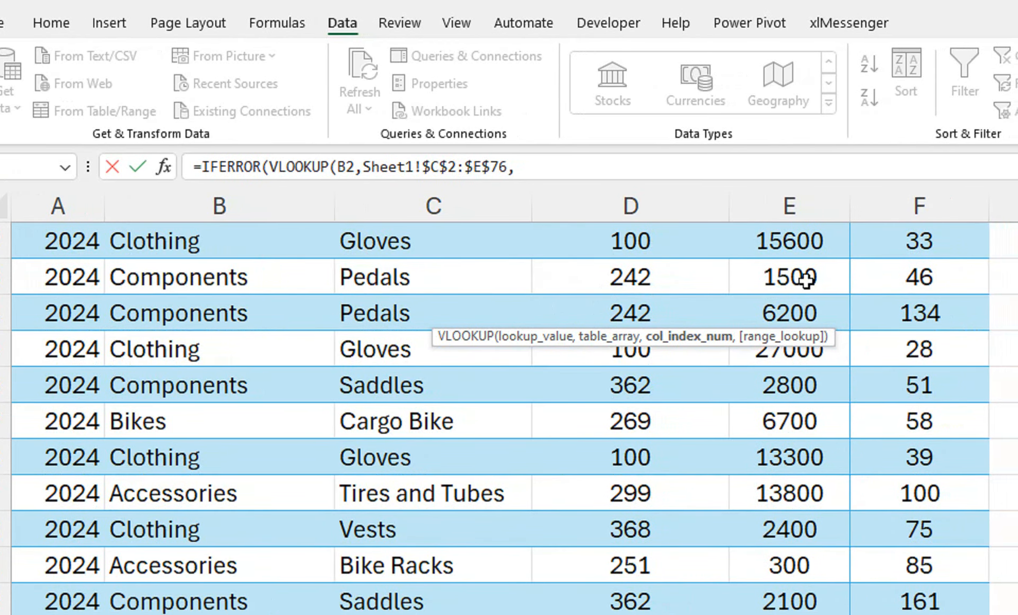
text(3,)
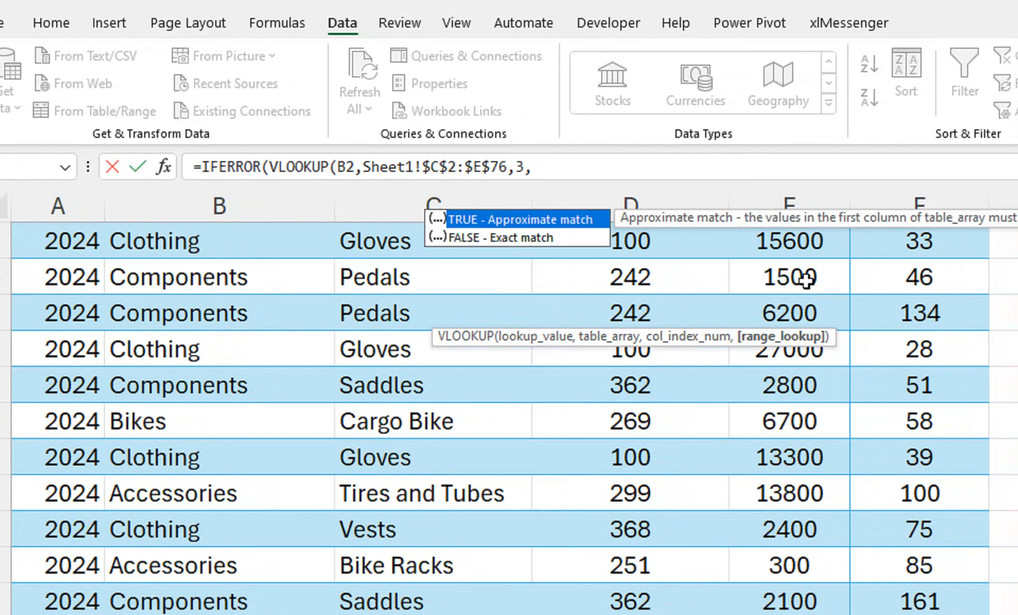
key(Down)
key(Tab)
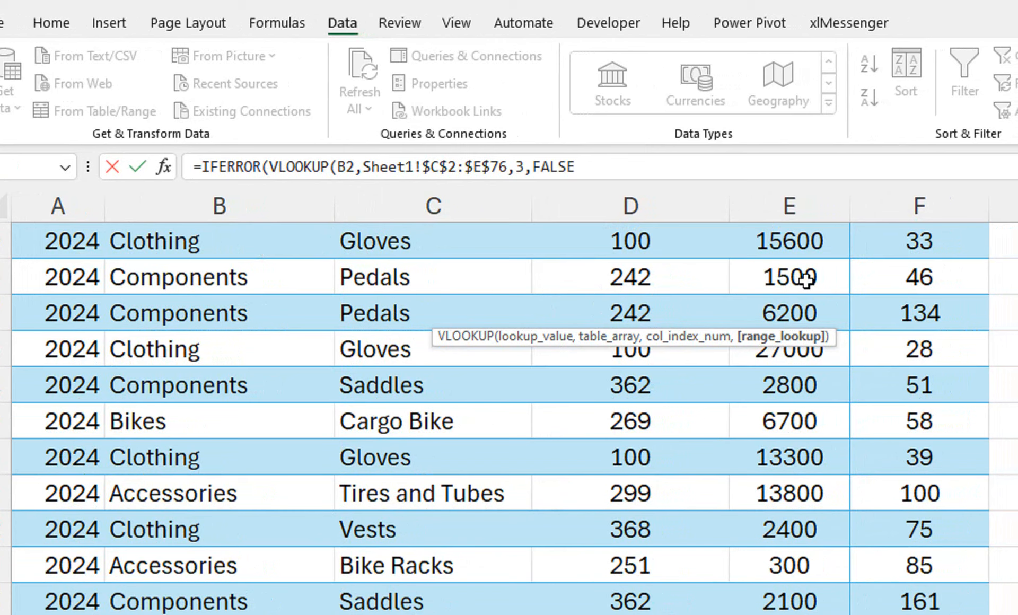
text(),)
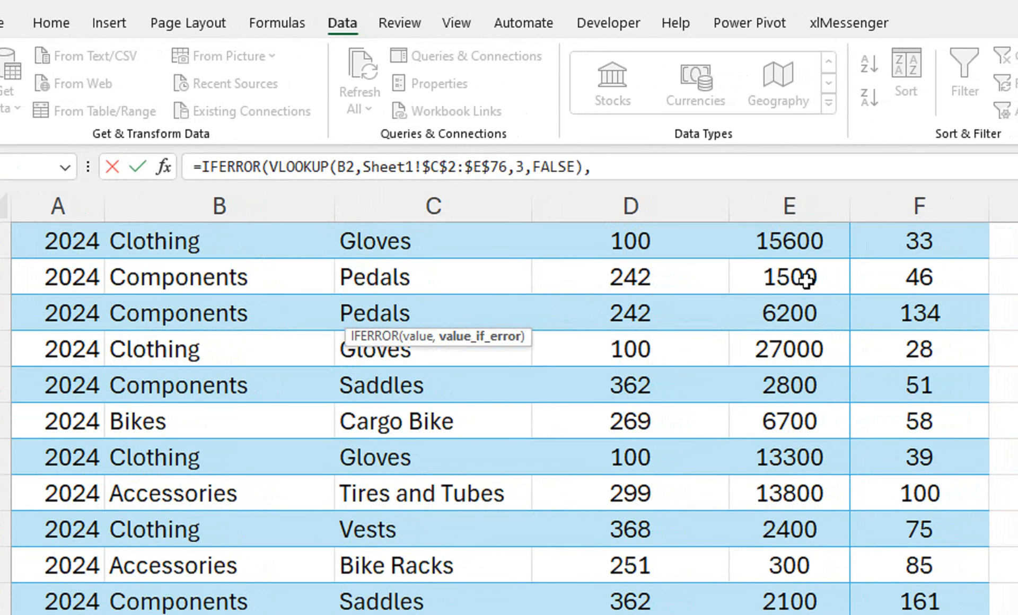
text(""))
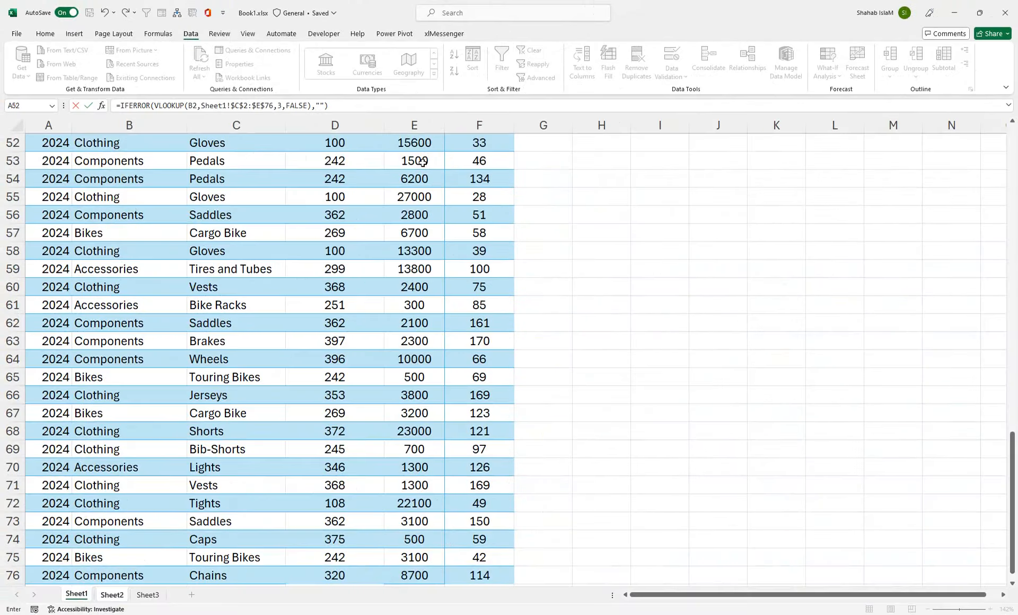
key(Return)
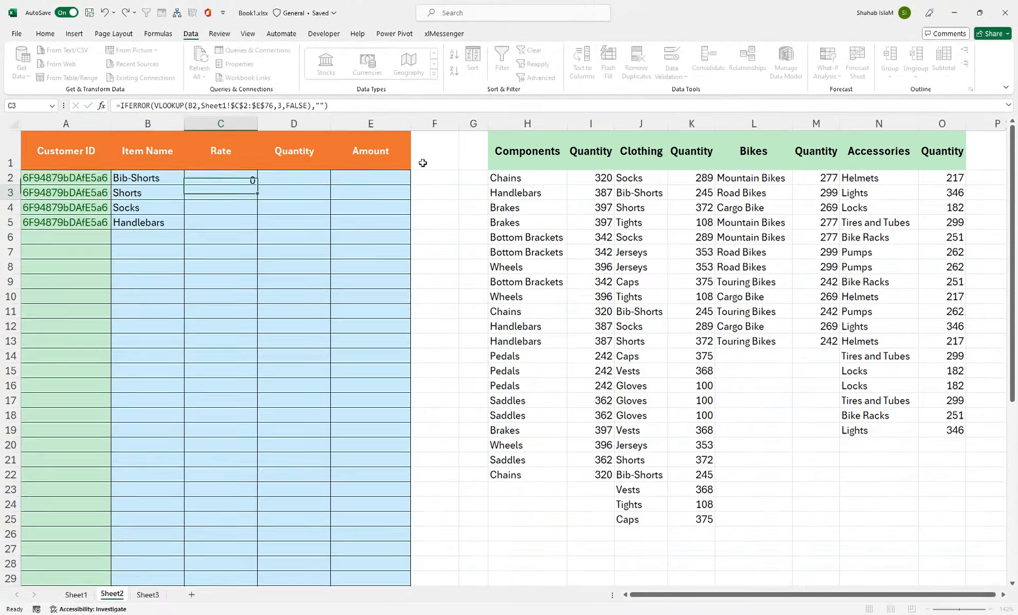
Copy the rate formula in C2 down to C47, and inspect the copied formula in C28
click(192, 177)
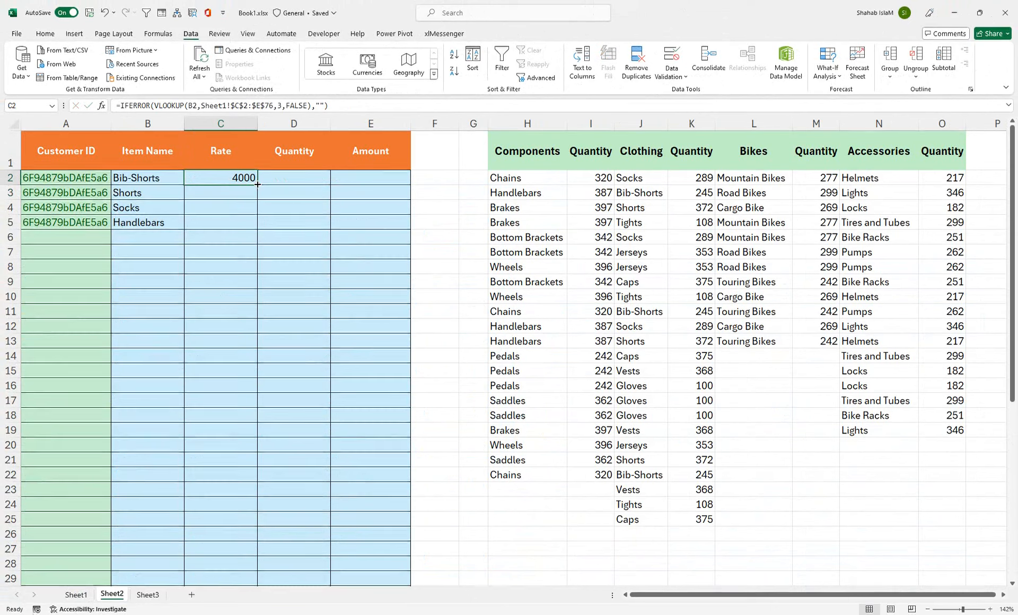
drag(259, 185, 239, 557)
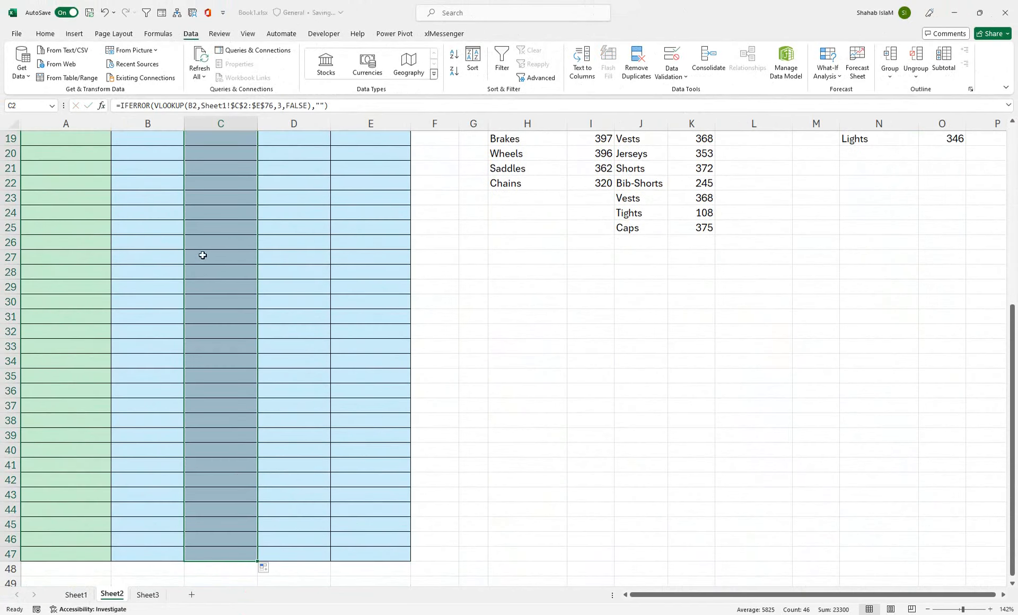
double_click(206, 271)
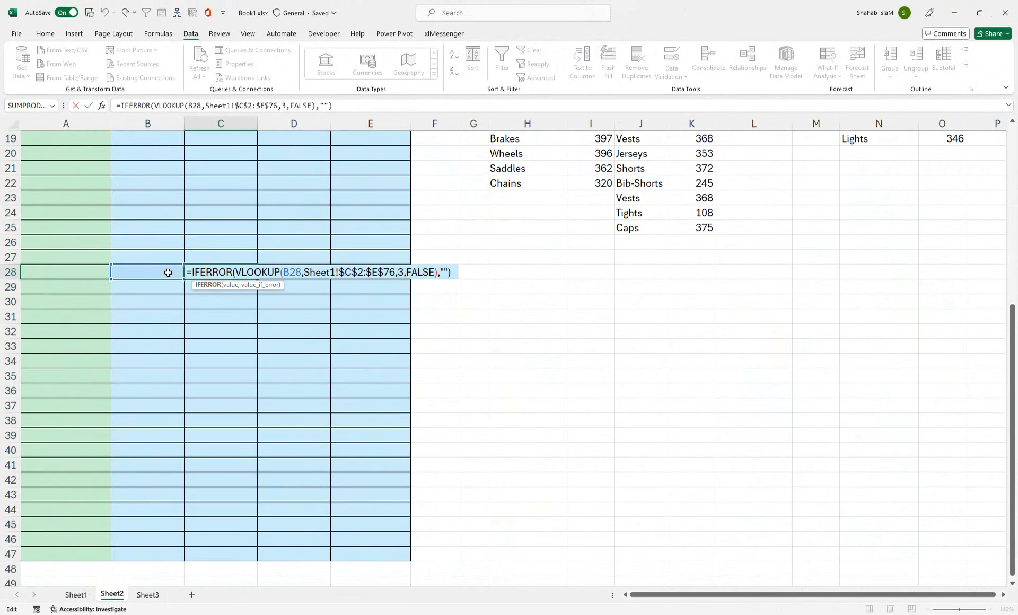
key(Return)
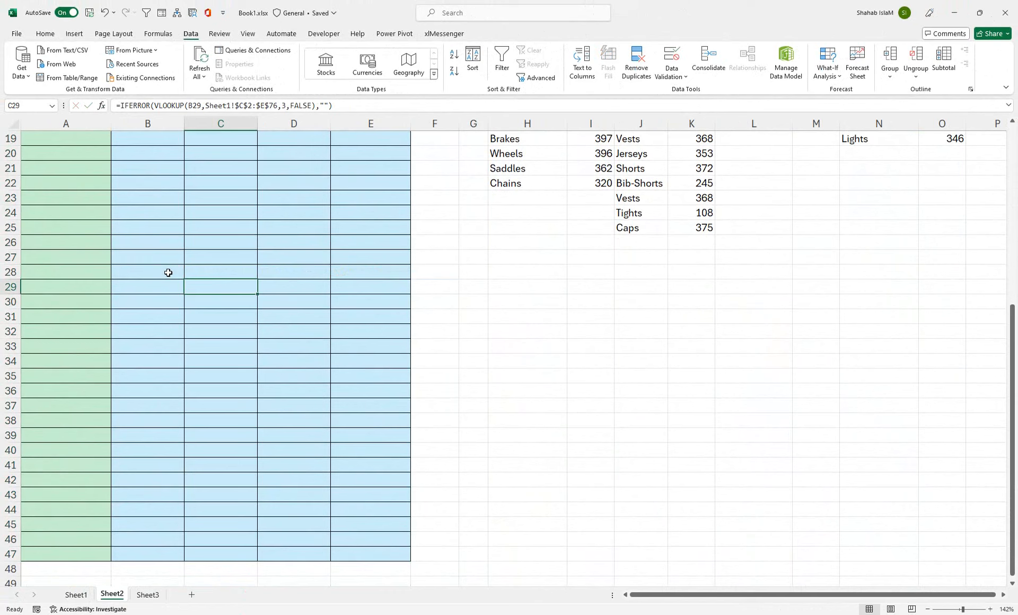
Test the rate lookup by choosing Socks as the item in B28, and clear that item again
click(164, 272)
click(188, 273)
click(161, 292)
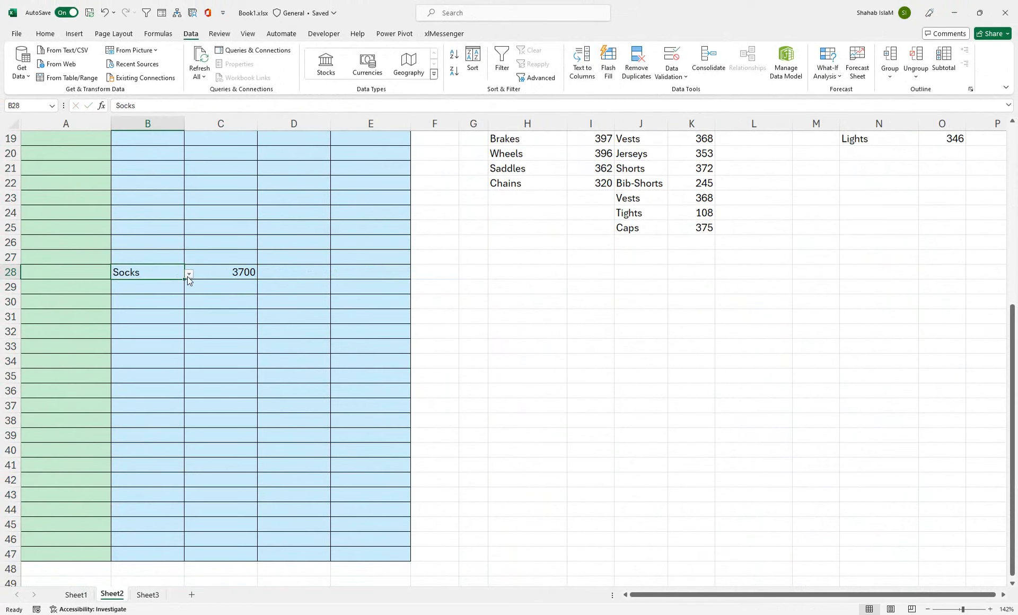
key(Delete)
Enter a quantity of 200 in D2 for the Bib-Shorts row
drag(270, 273, 243, 84)
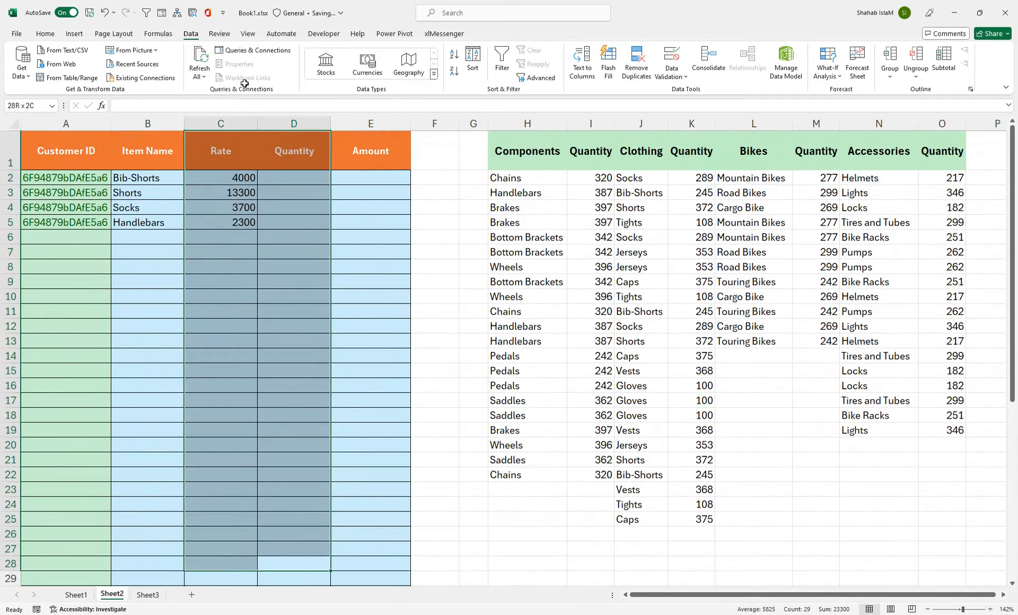
click(245, 198)
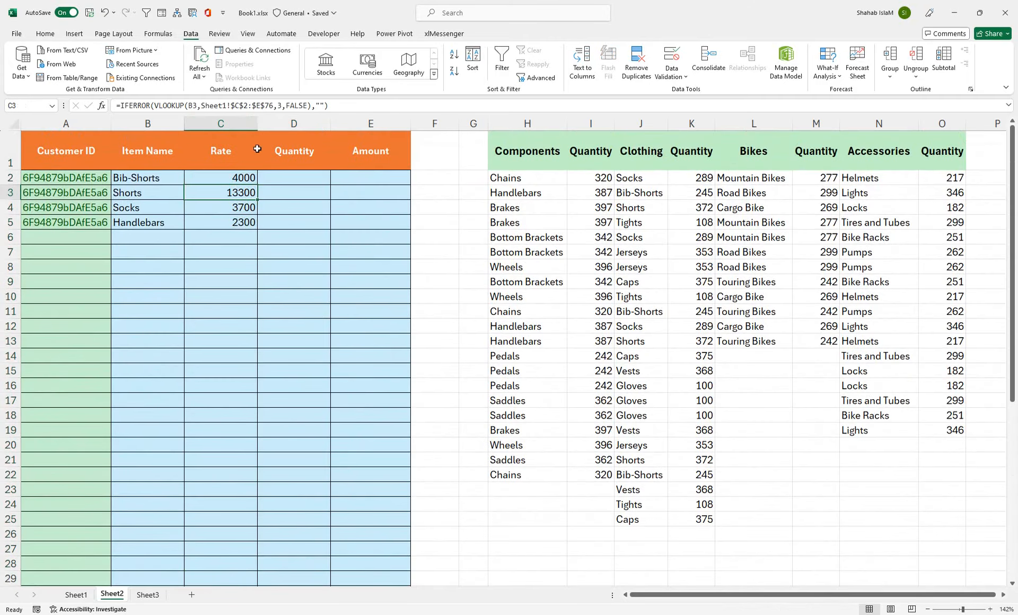
click(268, 175)
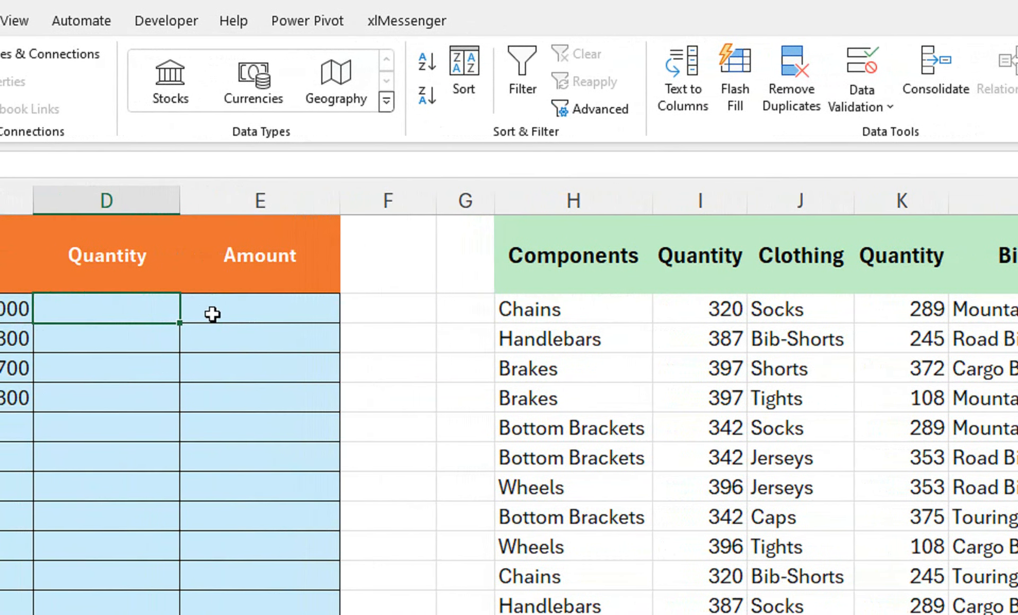
text(200)
key(Return)
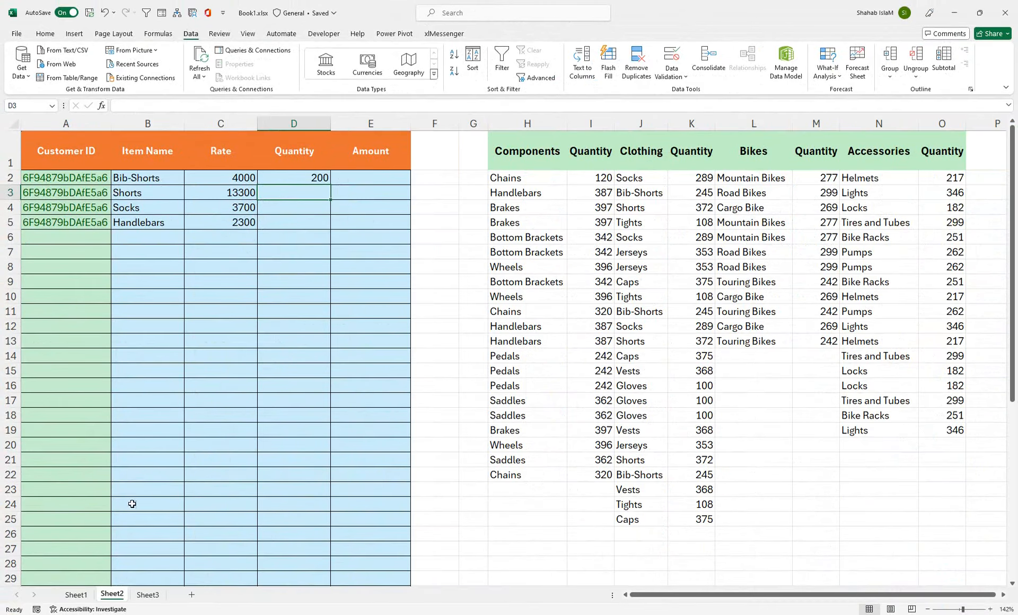
Check the product in C2 and its remaining-quantity formula in D2 on Sheet1, and return to Sheet2
click(77, 595)
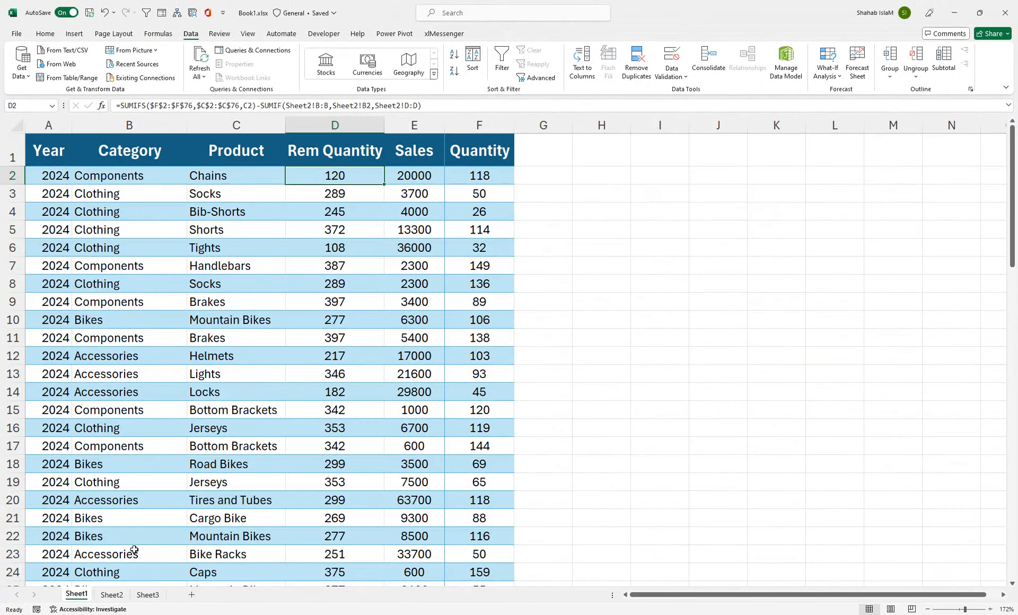
click(219, 175)
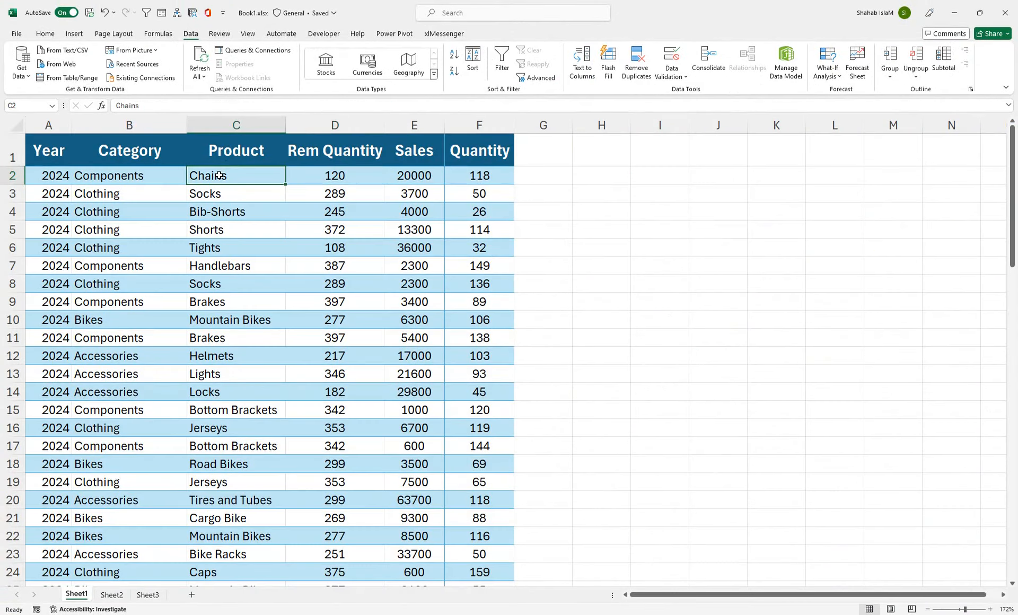
click(329, 174)
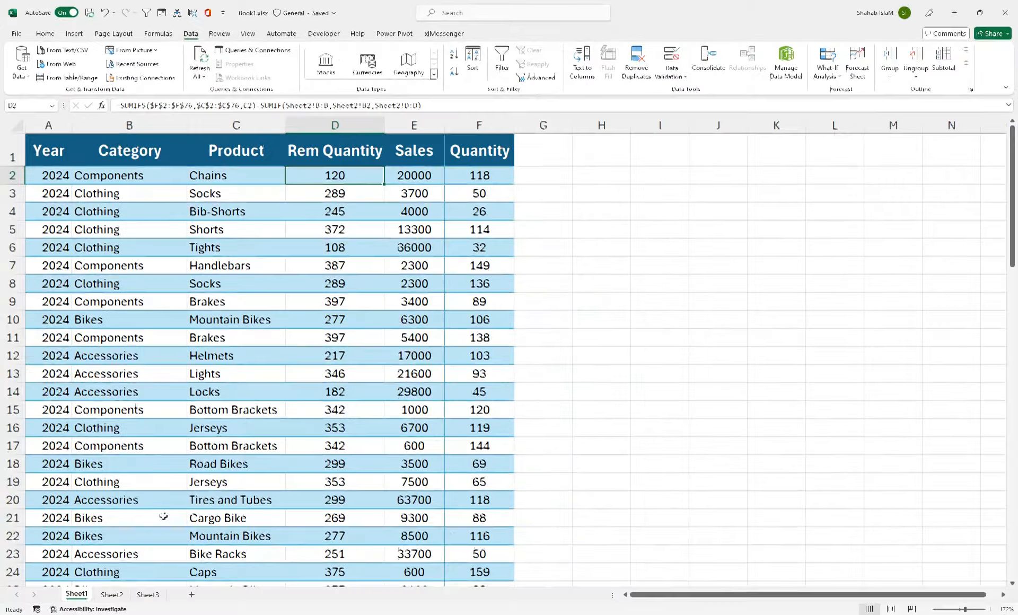
click(111, 595)
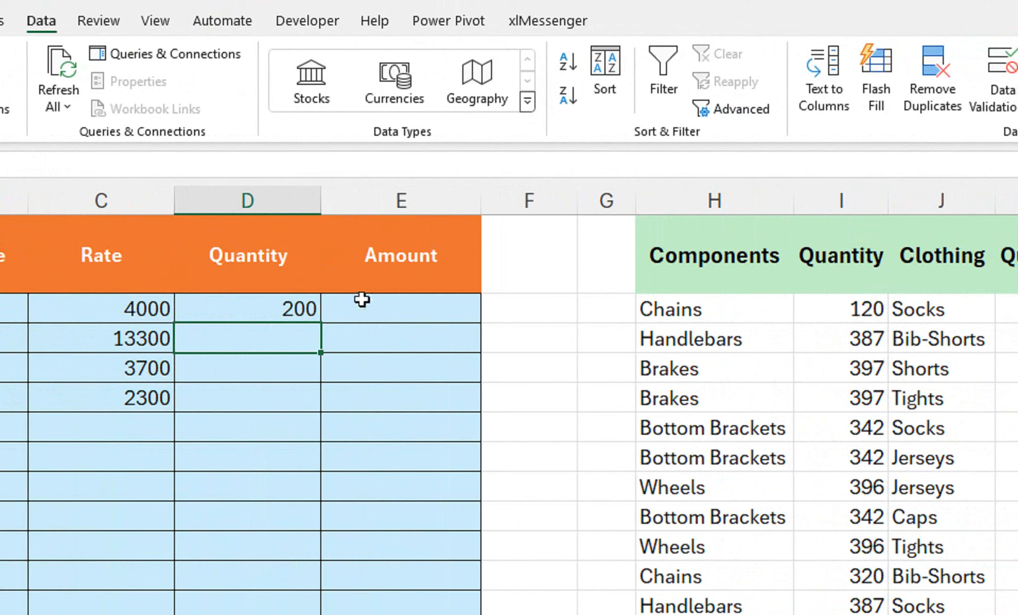
Clear the quantity in D2 for the Bib-Shorts row, and inspect the FILTER formula behind the Components list in H2
click(485, 301)
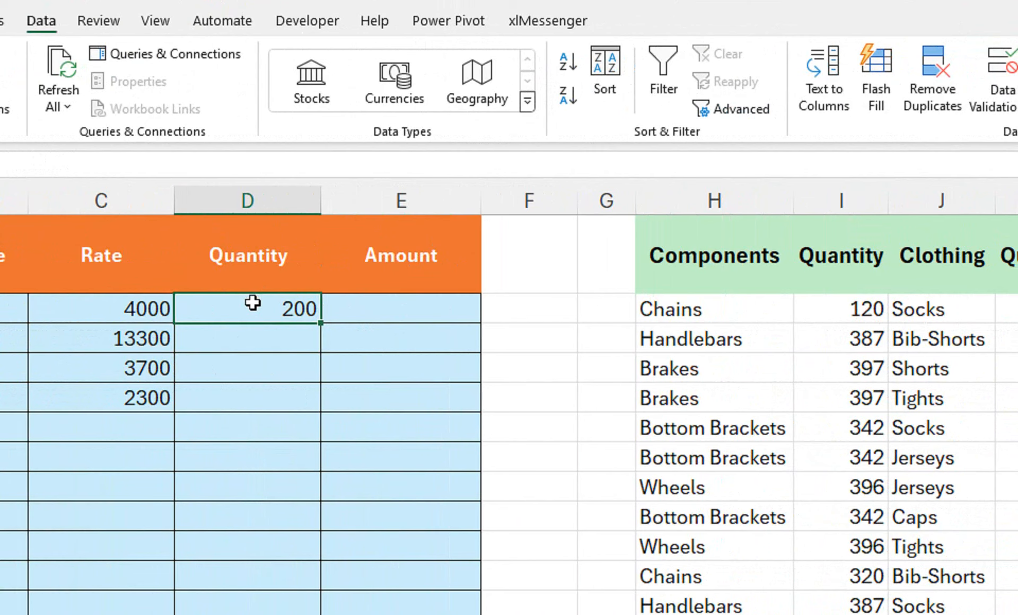
key(Delete)
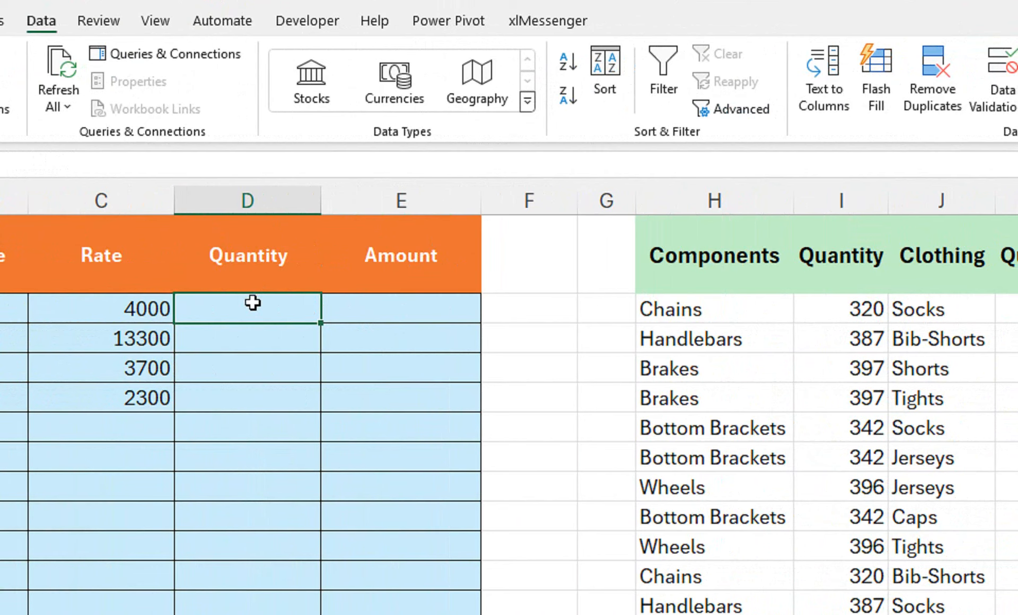
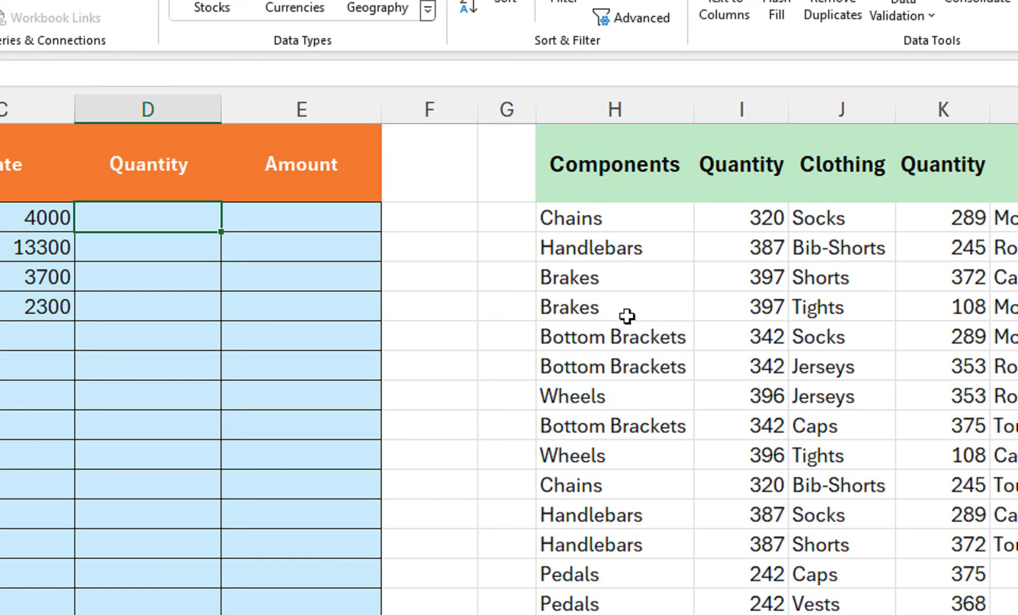
click(657, 218)
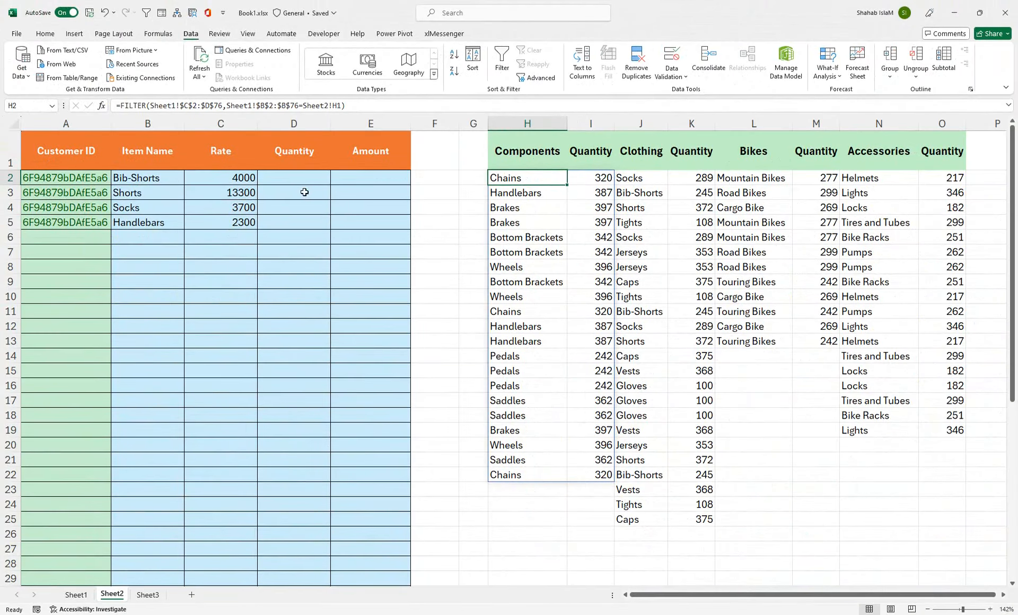
Test the stock link by entering a quantity of 200 in D2 for Bib-Shorts, and clear that quantity again
click(305, 178)
text(200)
key(Return)
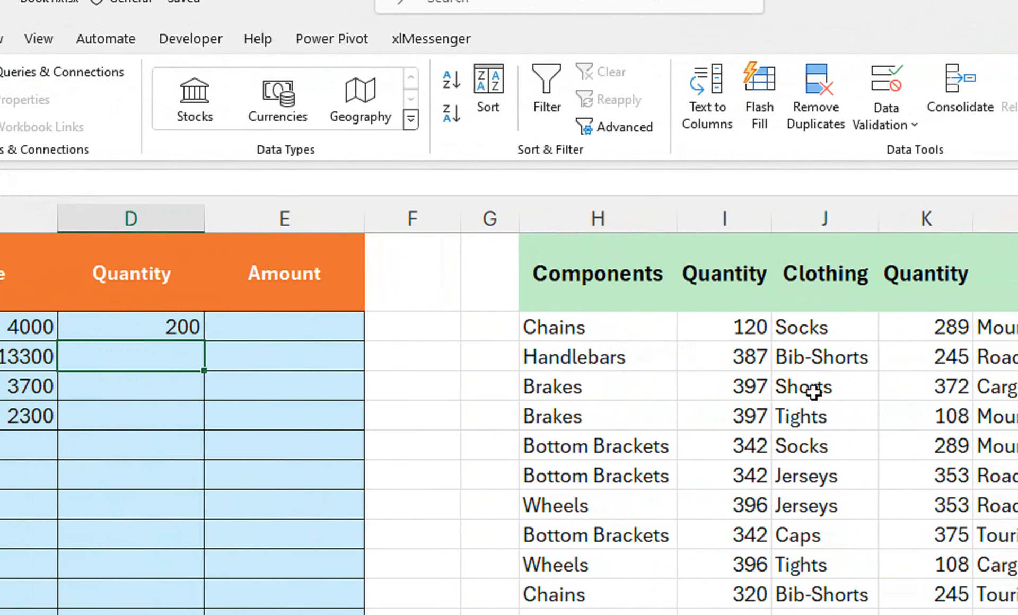
click(179, 325)
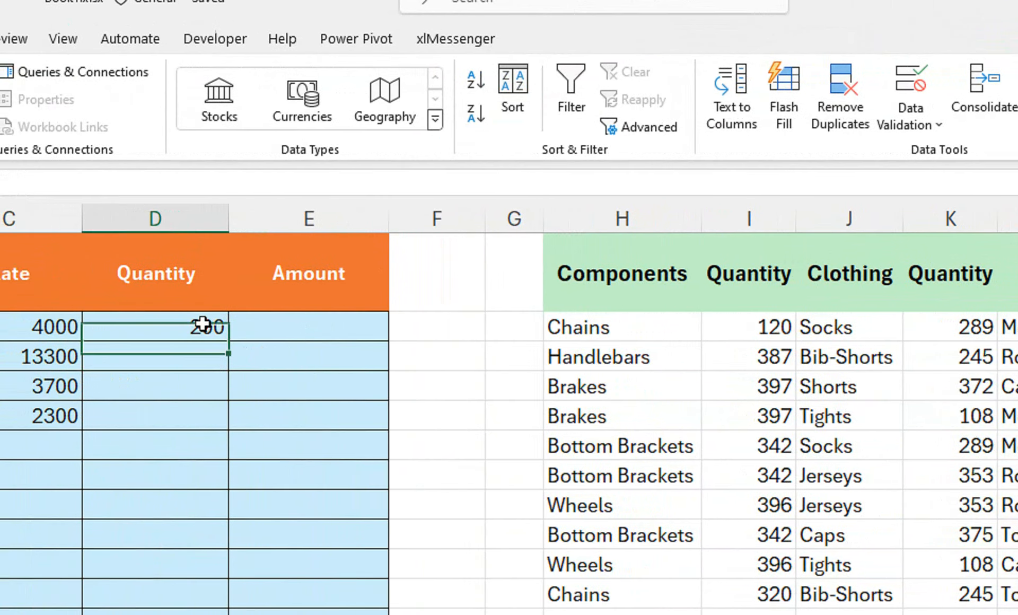
key(Delete)
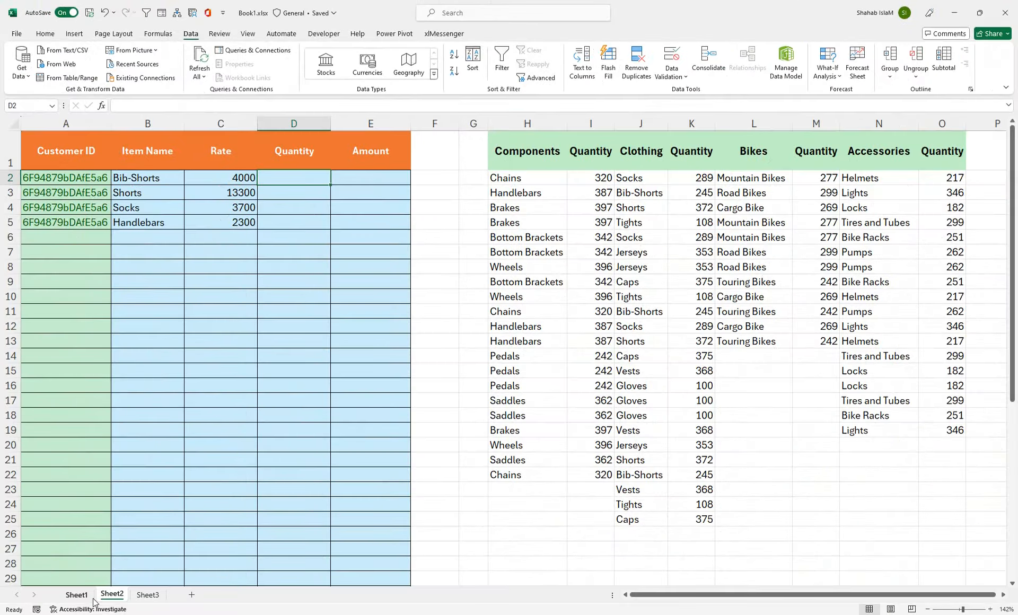
Replace the SUMIF criterion Sheet2!B2 with C2 in the remaining-quantity formula in D2 on Sheet1
click(77, 594)
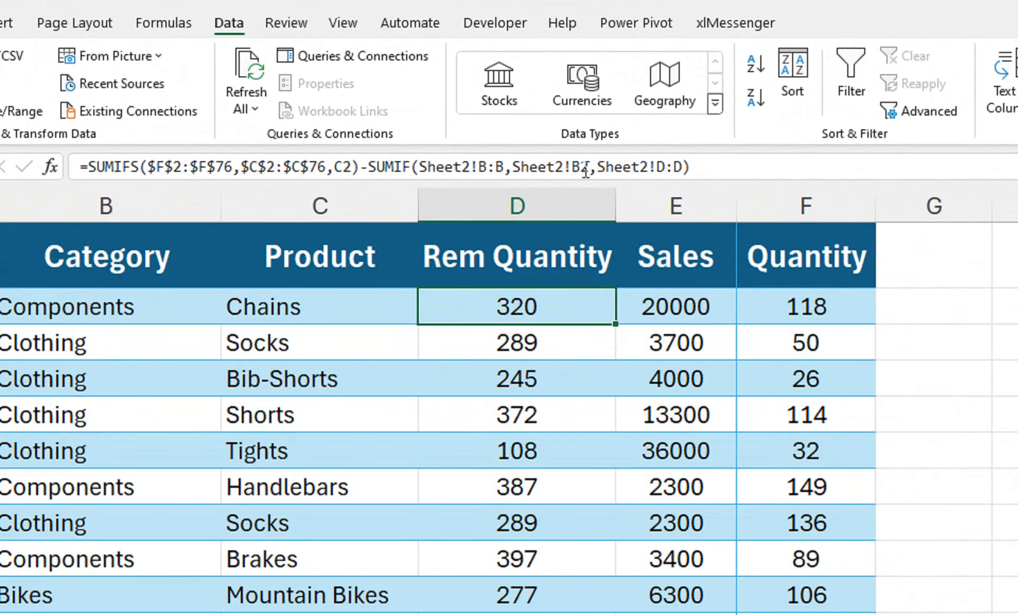
drag(591, 166, 512, 167)
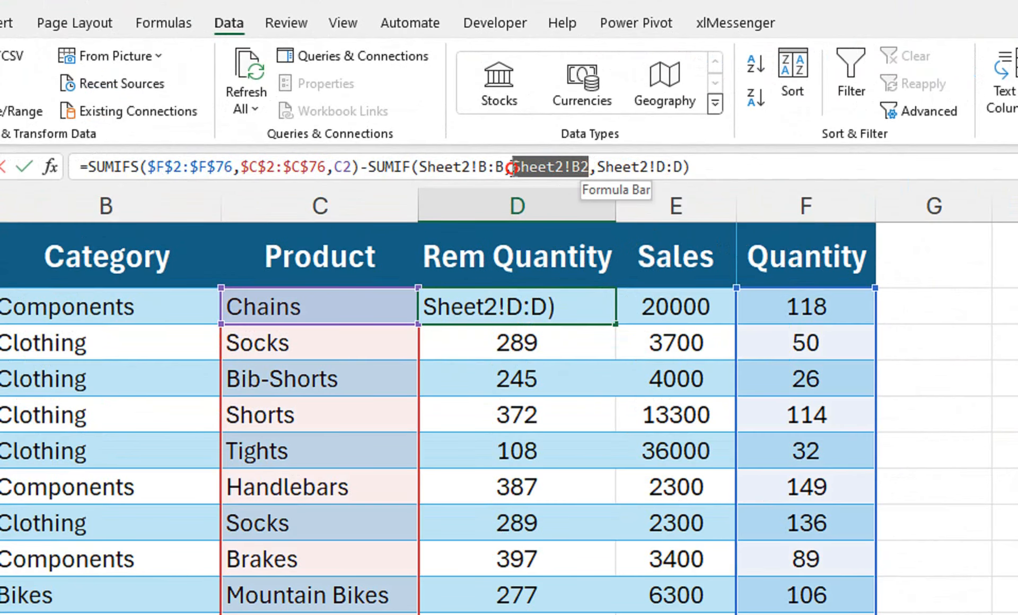
click(364, 300)
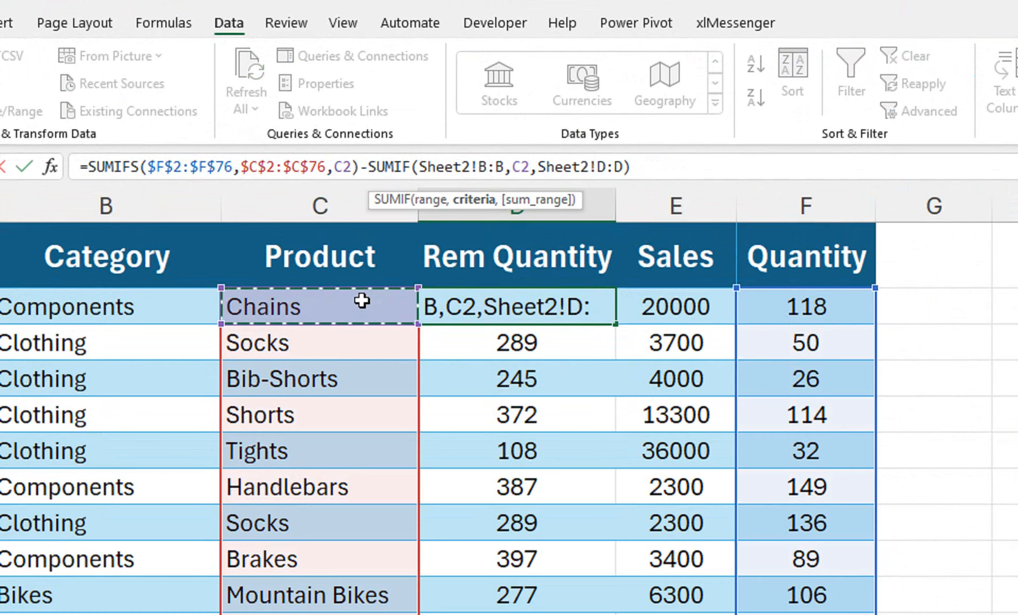
key(Return)
Copy the corrected D2 formula down the Rem Quantity column, and fill it again from D2 into D3
click(567, 304)
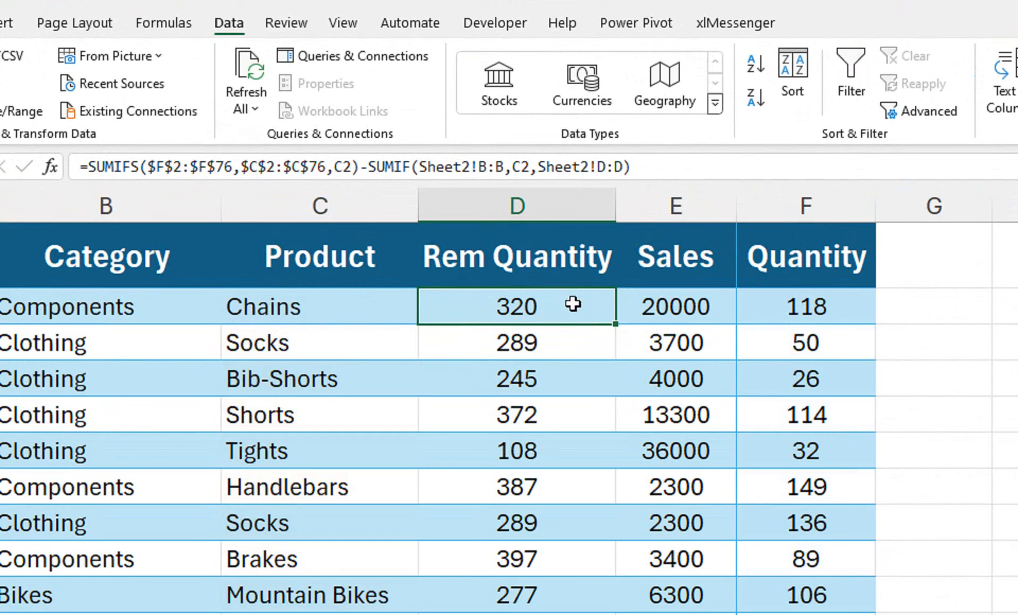
double_click(618, 325)
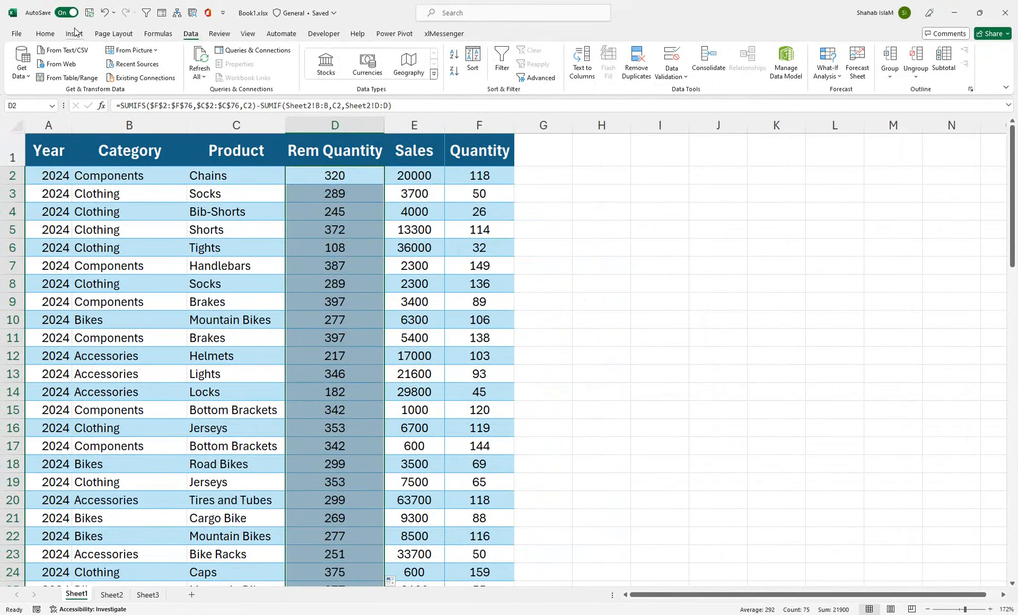
click(335, 175)
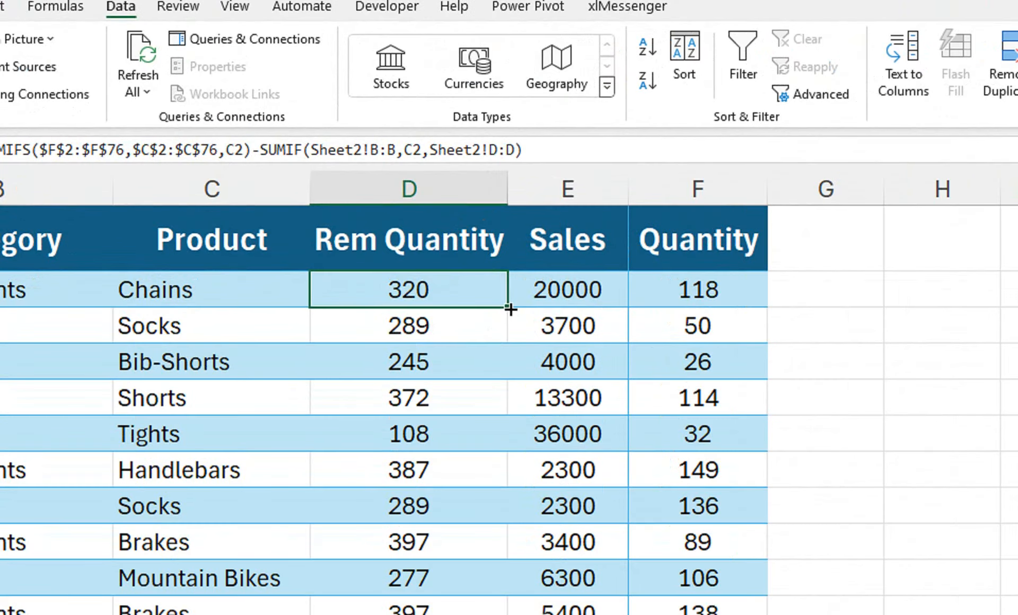
drag(510, 309, 511, 345)
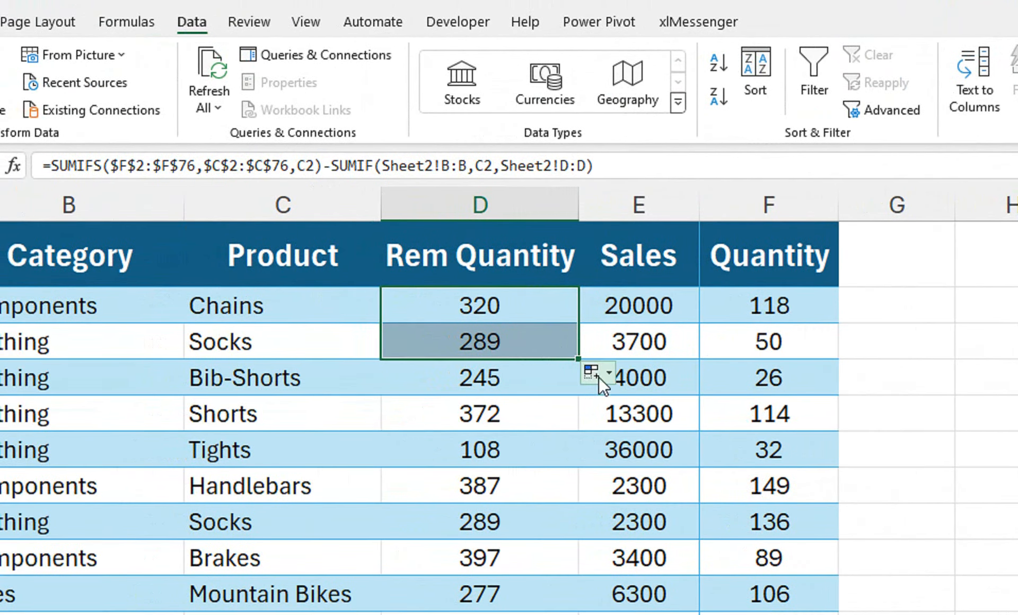
Apply the Rem Quantity formula without formatting and fill it down the whole of column D
click(599, 377)
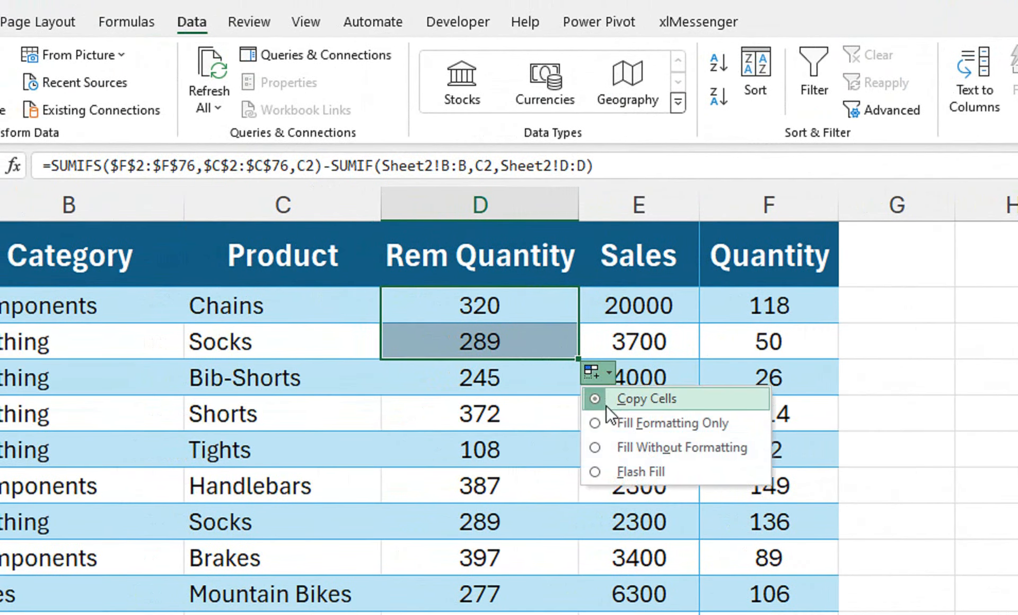
click(607, 448)
double_click(580, 361)
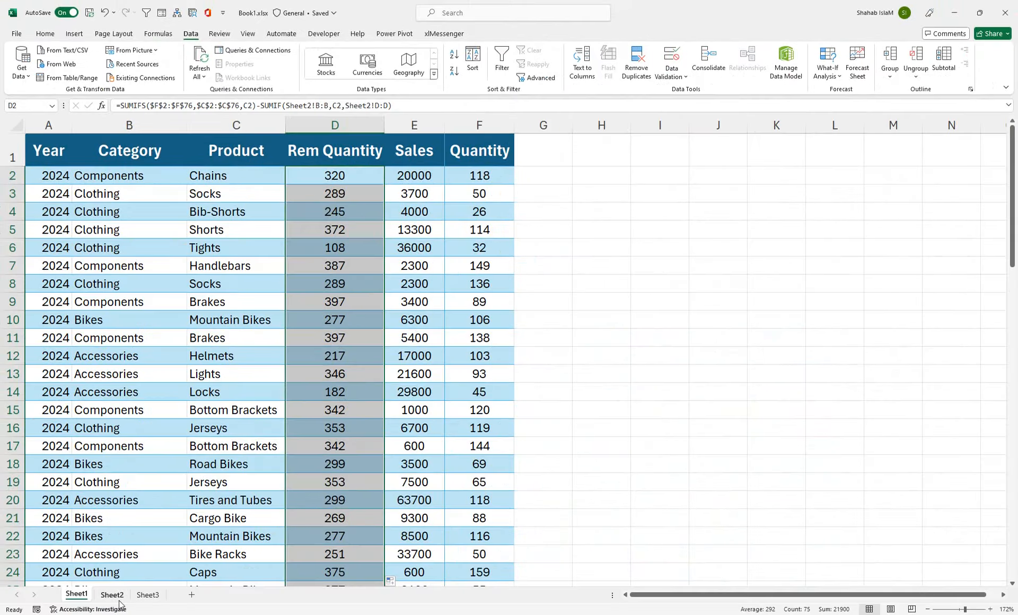
In Sheet2, enter a trial quantity of 220 for Bib-Shorts in D2 and replace it with 20
click(118, 596)
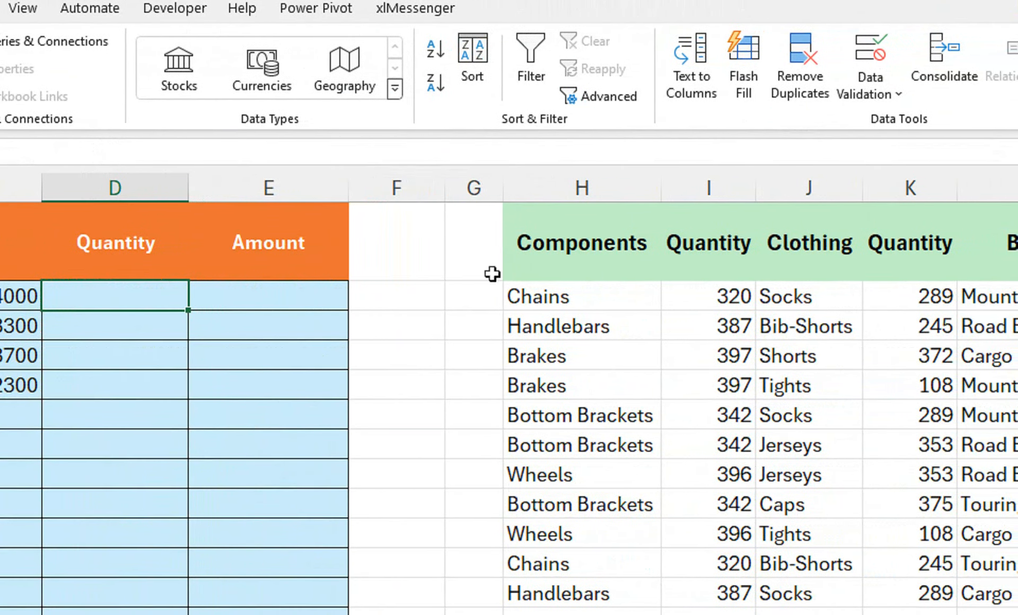
text(220)
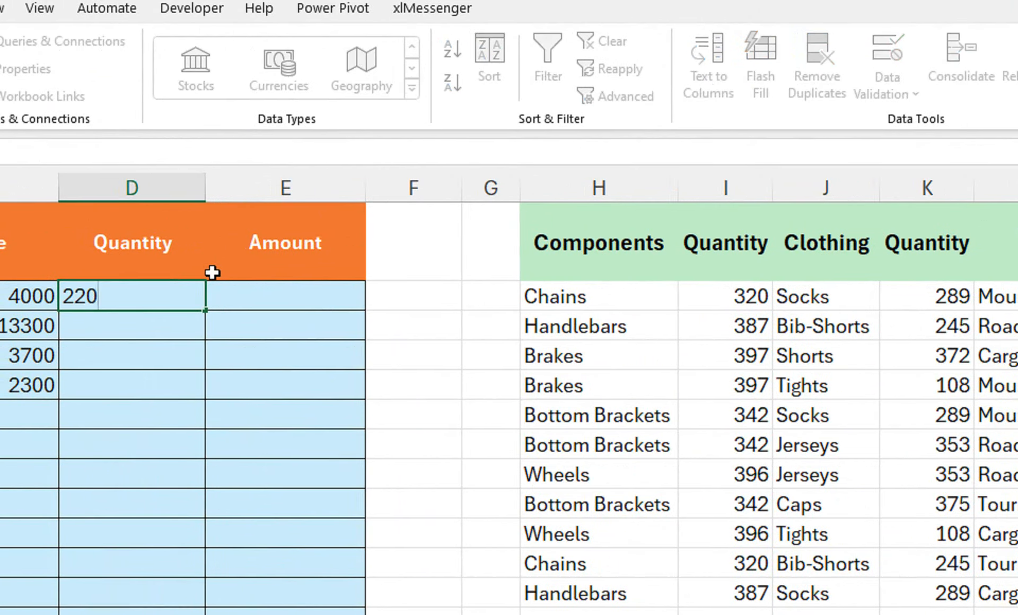
key(Return)
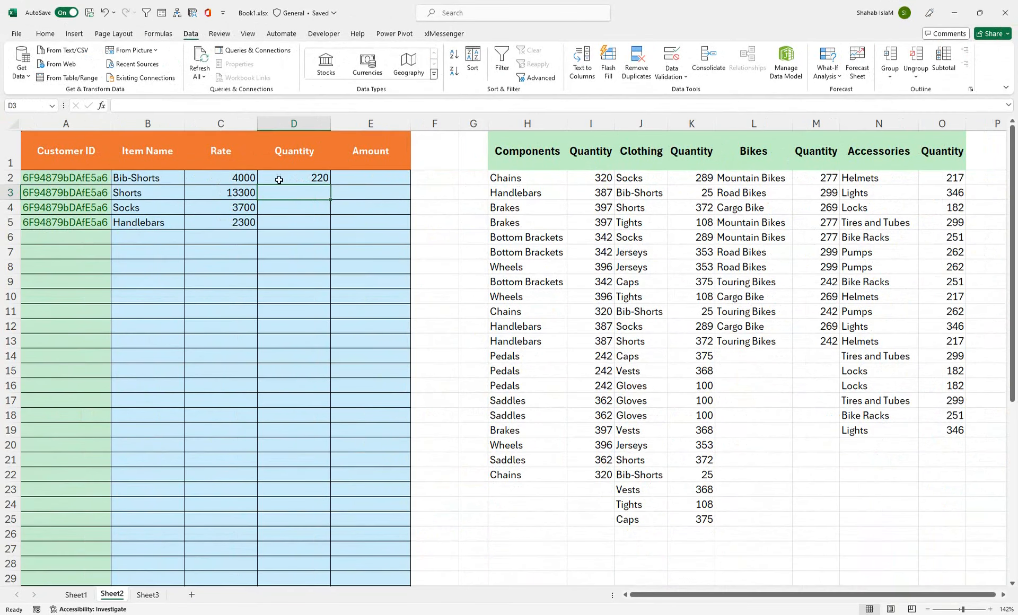
click(281, 178)
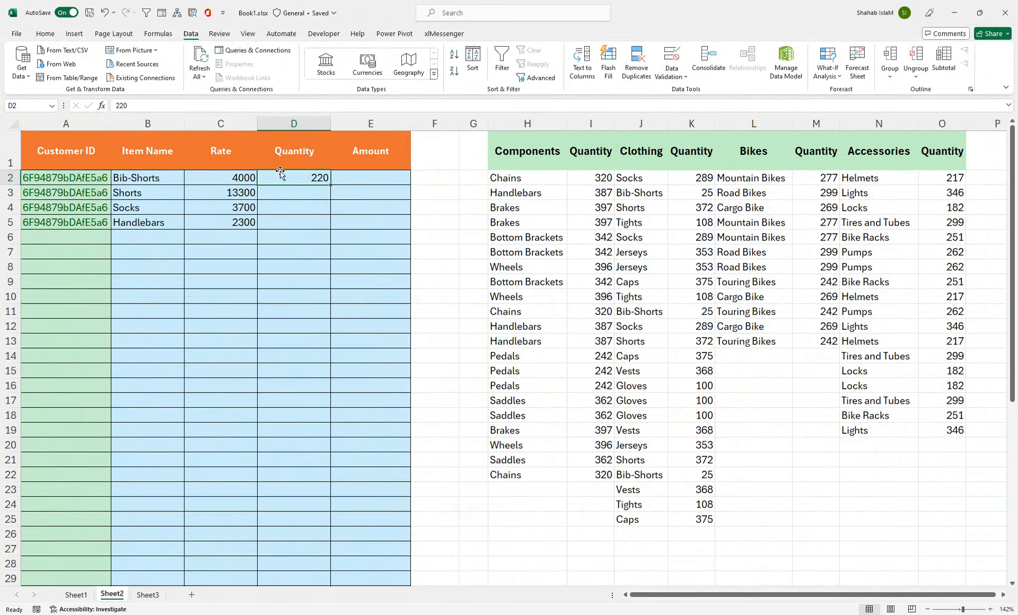
text(1)
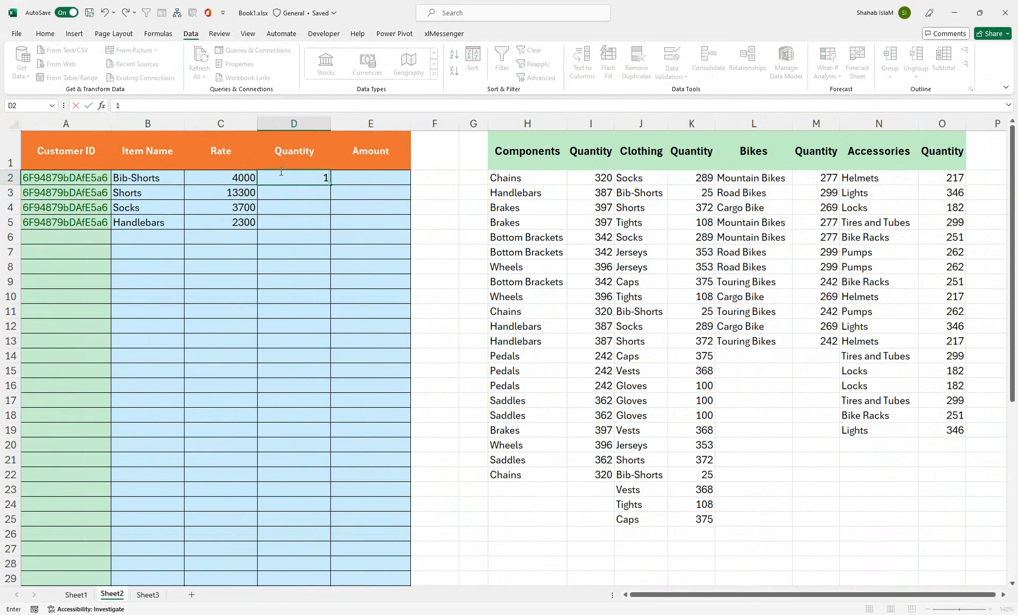
text(20)
key(Return)
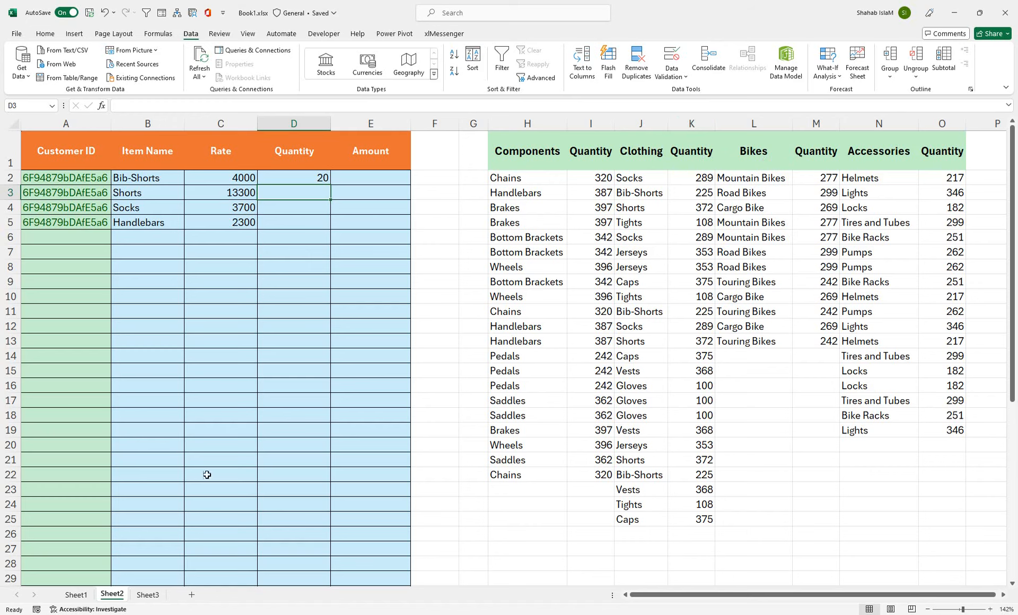
In Sheet1, move the Quantity column from column F to column G
click(76, 595)
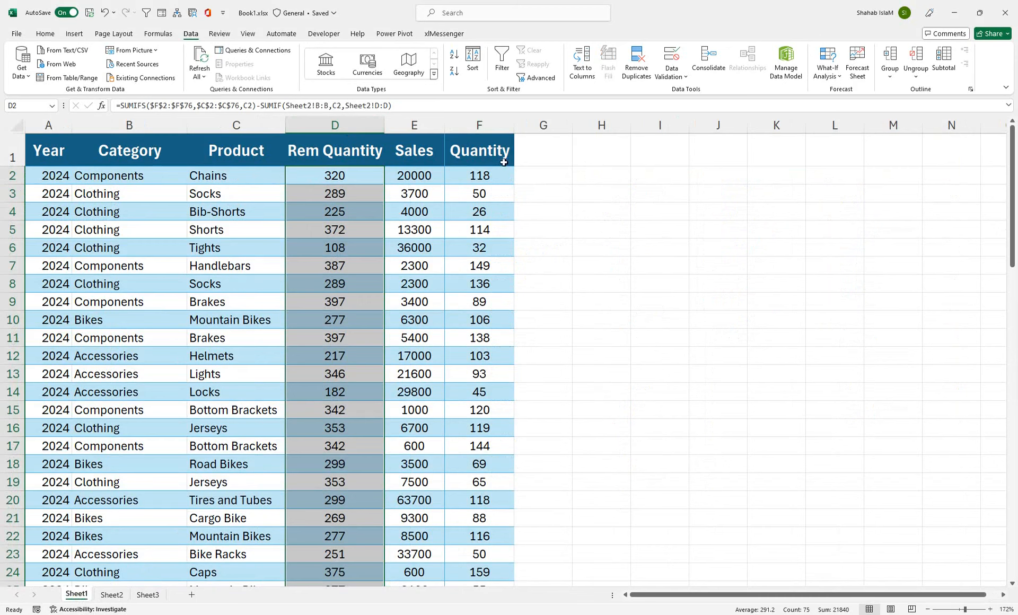
click(493, 124)
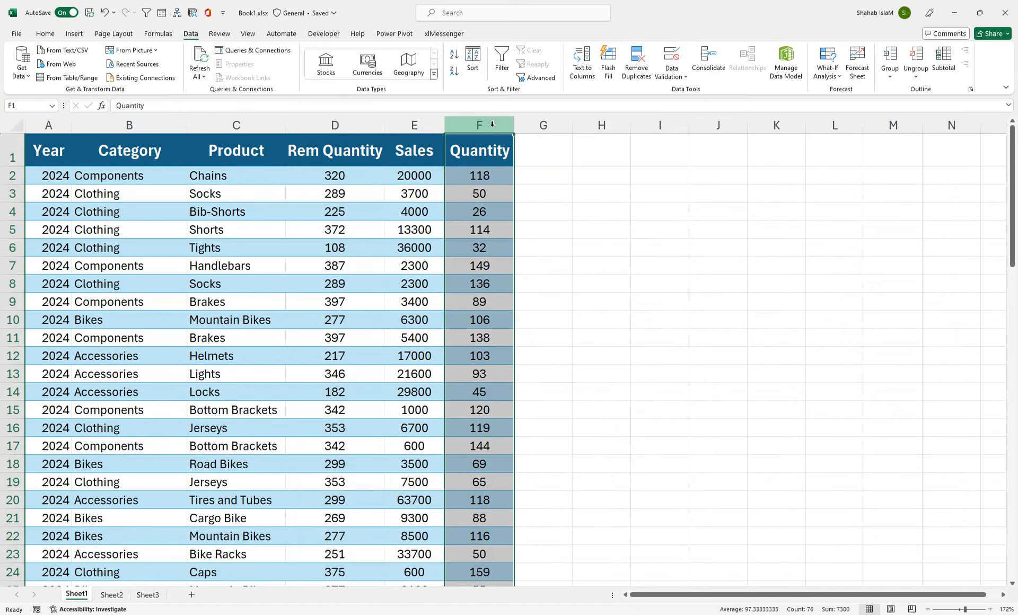
click(458, 174)
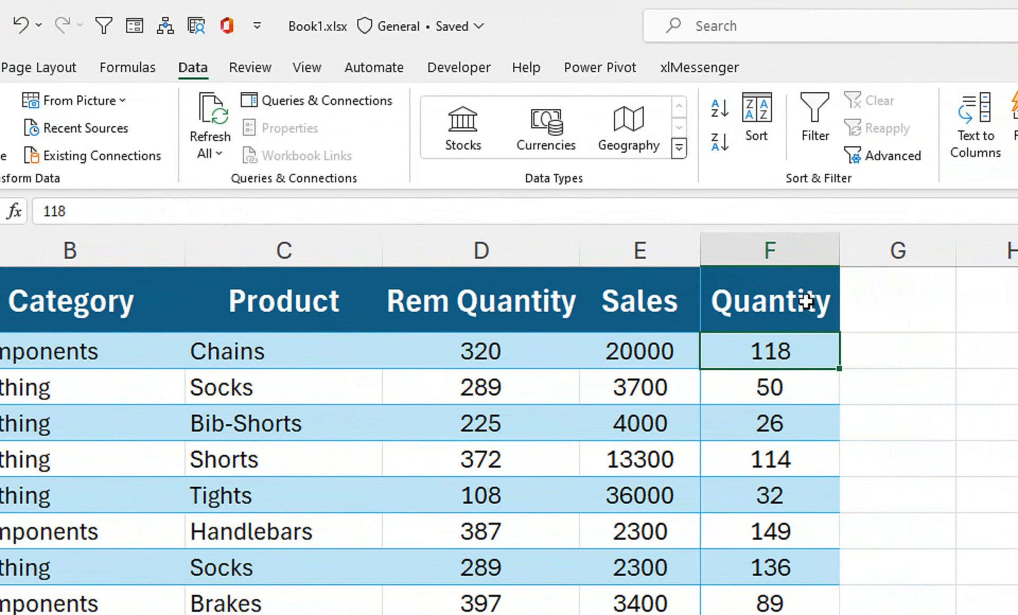
click(806, 247)
mouse_move(834, 299)
mouse_down()
mouse_move(909, 291)
mouse_move(839, 292)
mouse_up()
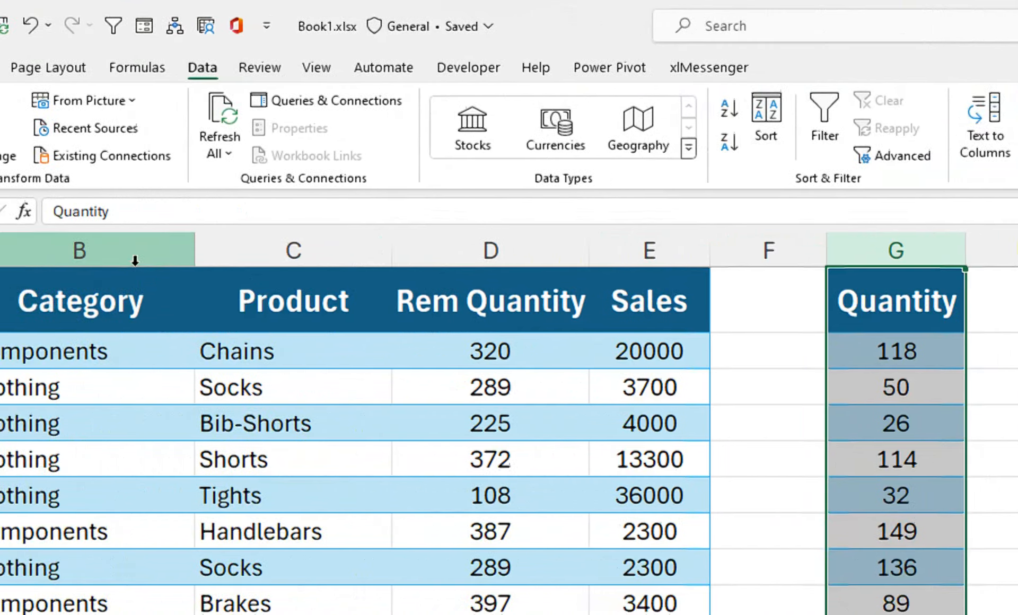
Copy the Product column C and paste it into the empty column F beside Quantity
click(293, 247)
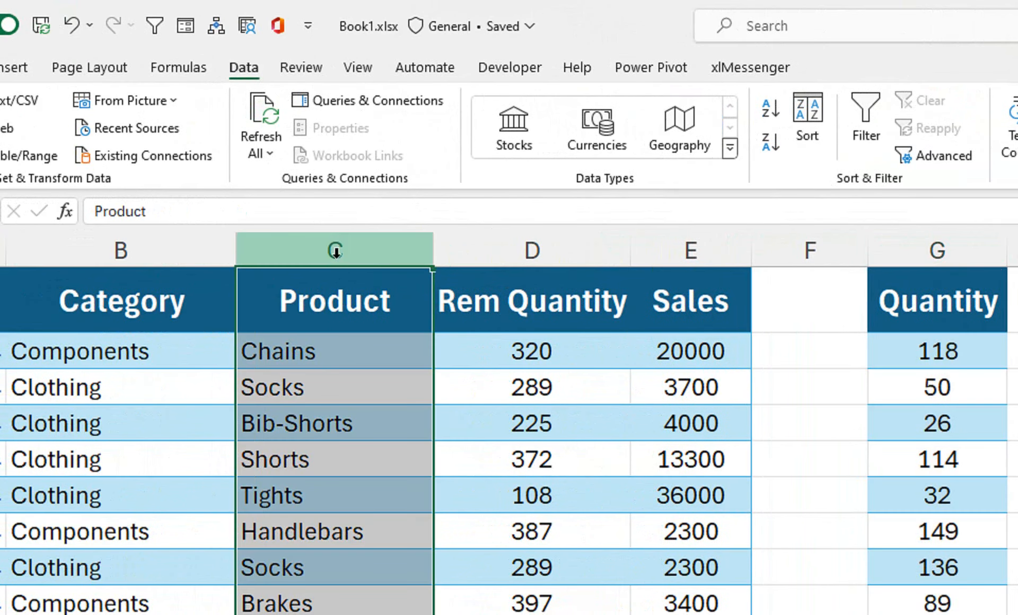
right_click(295, 246)
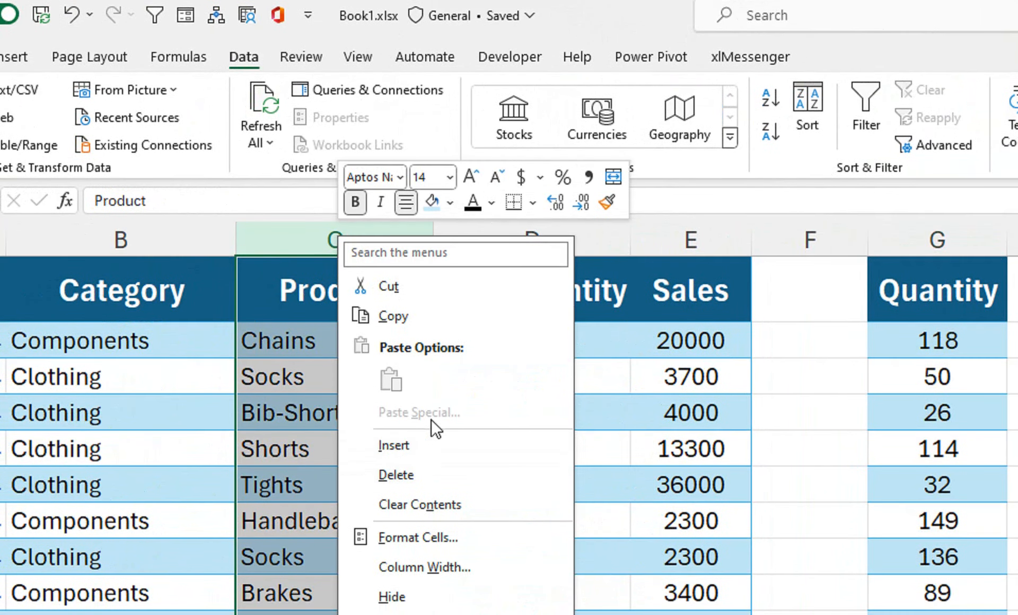
click(447, 320)
click(775, 238)
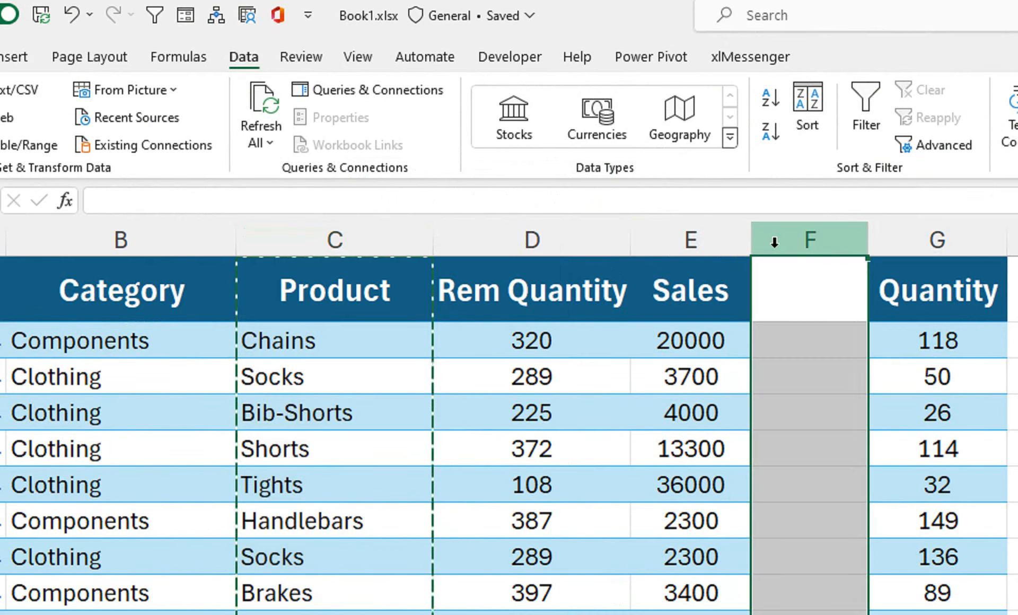
right_click(795, 244)
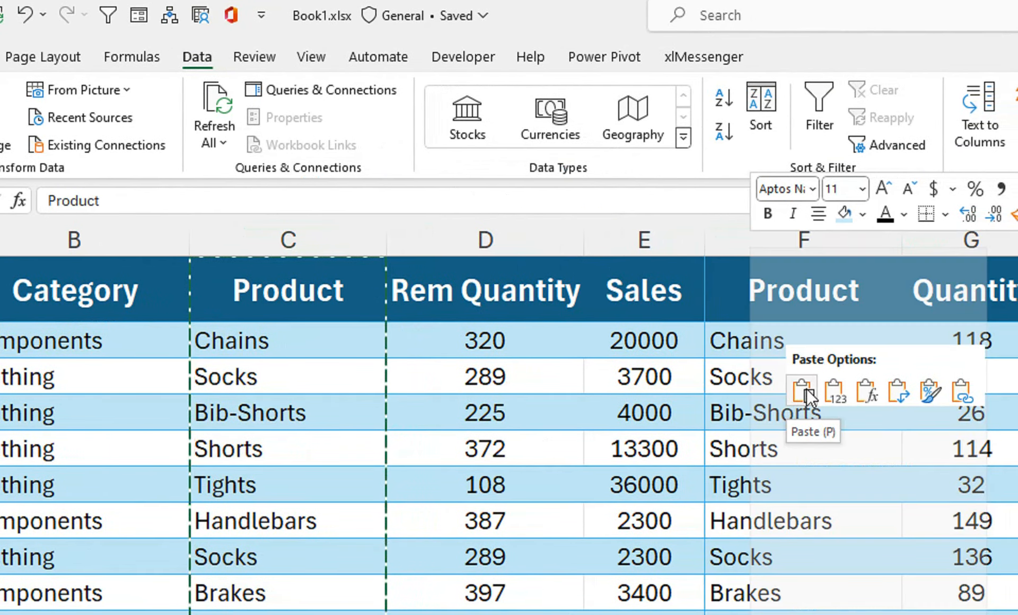
click(807, 390)
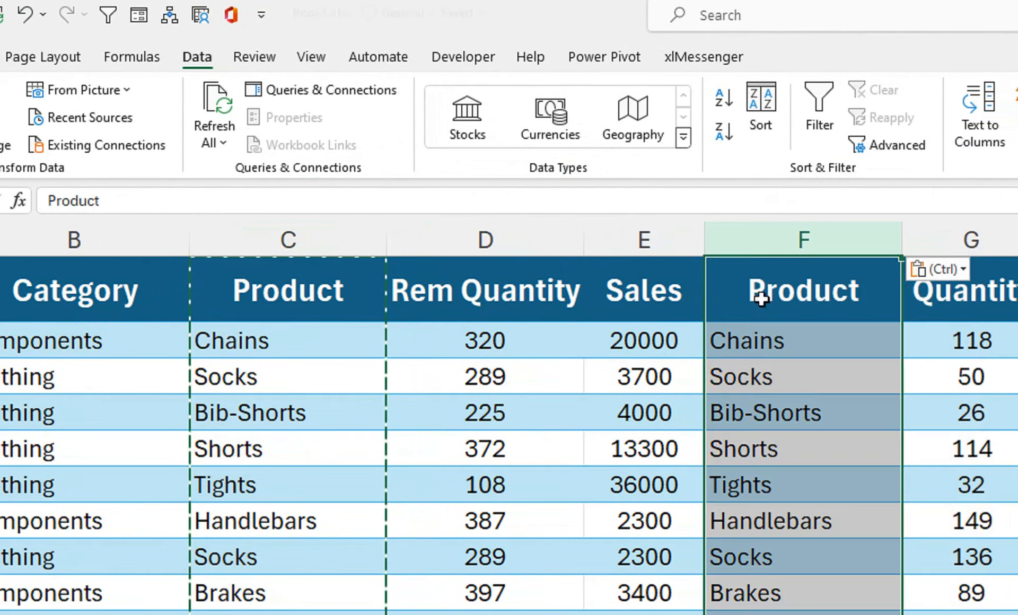
Insert a blank column before the copied Product column and narrow it into a thin separator
right_click(756, 244)
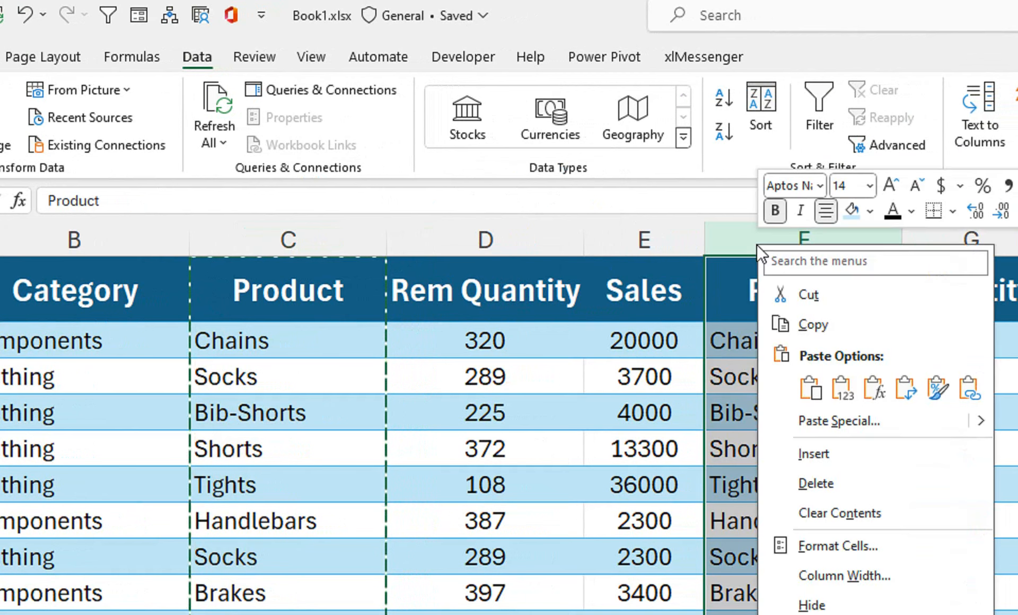
click(804, 453)
drag(823, 244, 729, 276)
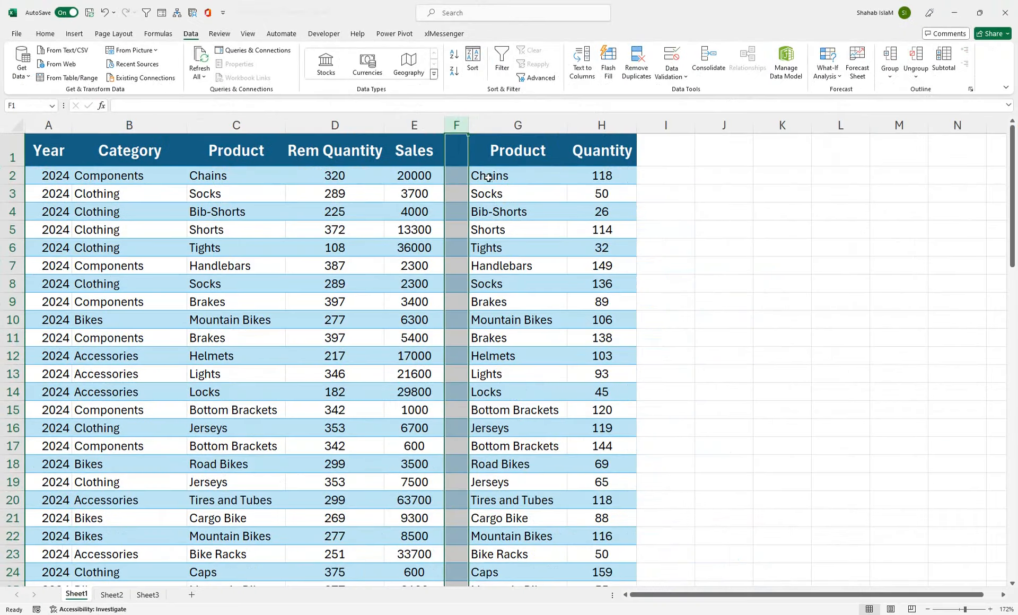
Extend the sum range in D2's SUMIFS formula to $H$2:$H$1000
click(504, 176)
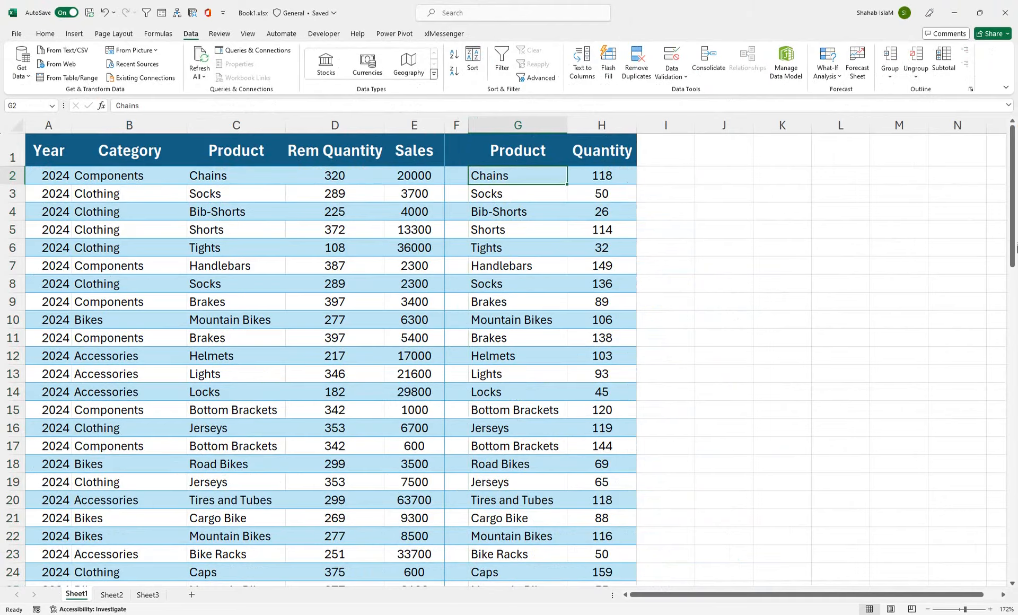
drag(1014, 196, 993, 541)
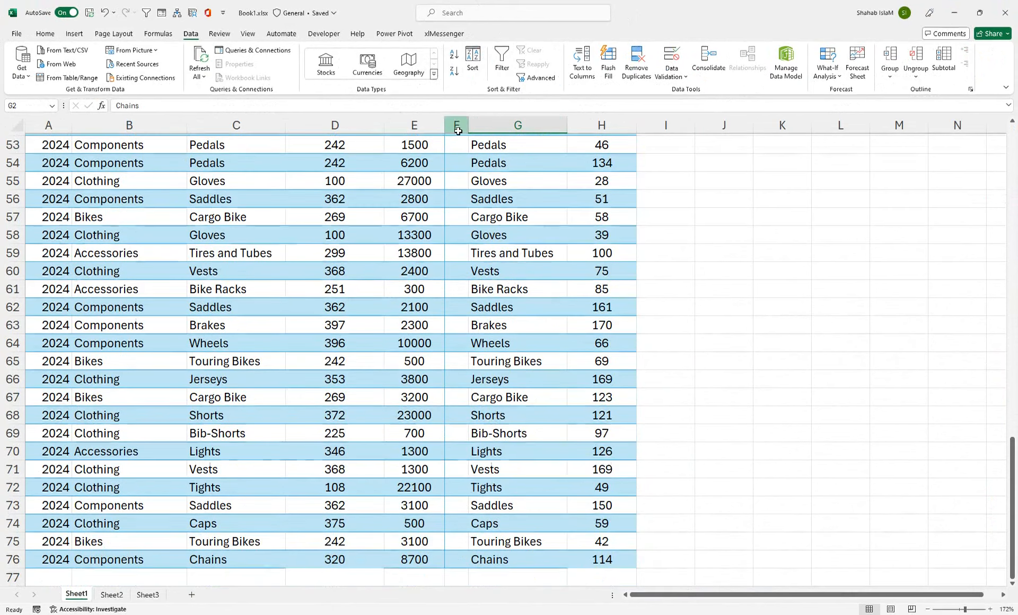
click(339, 144)
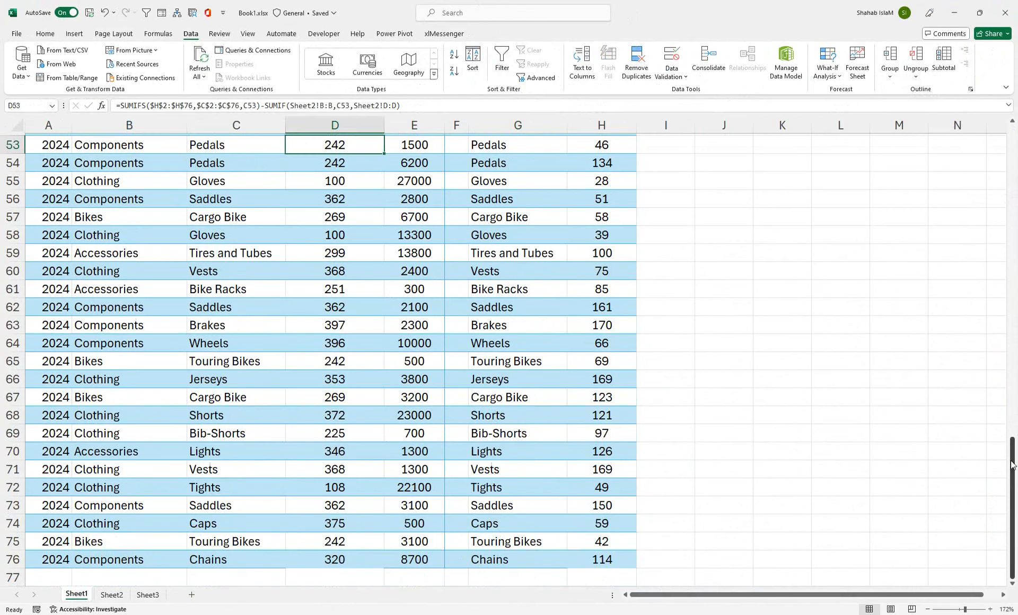
scroll(973, 462, up, 17)
click(300, 197)
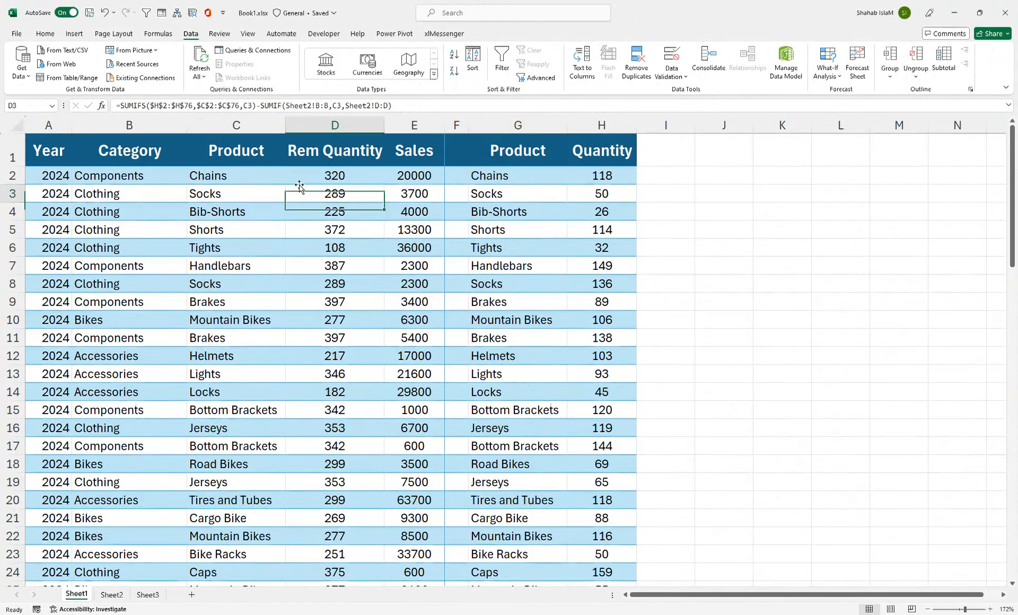
click(297, 178)
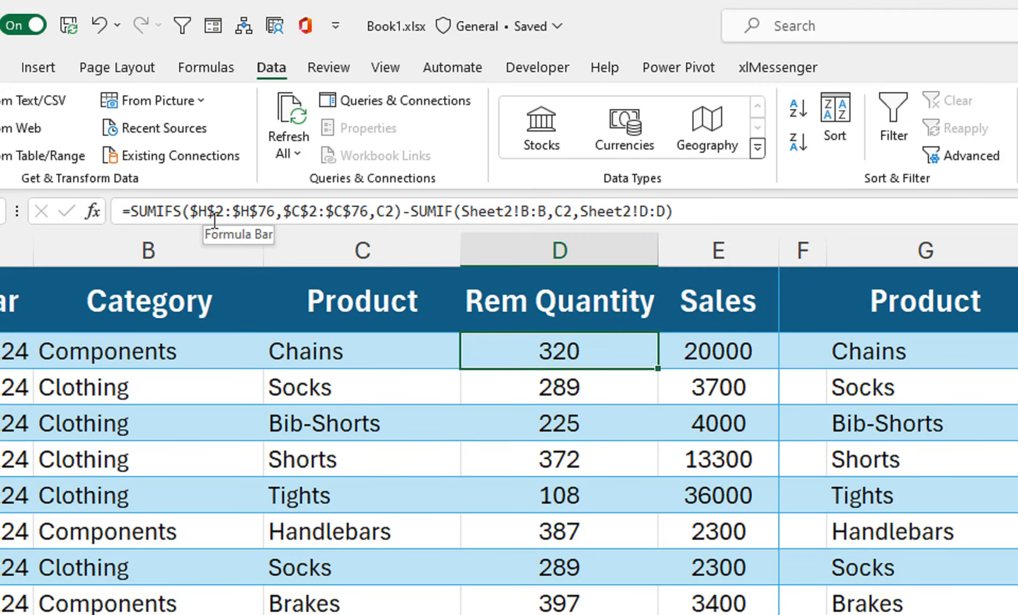
double_click(268, 211)
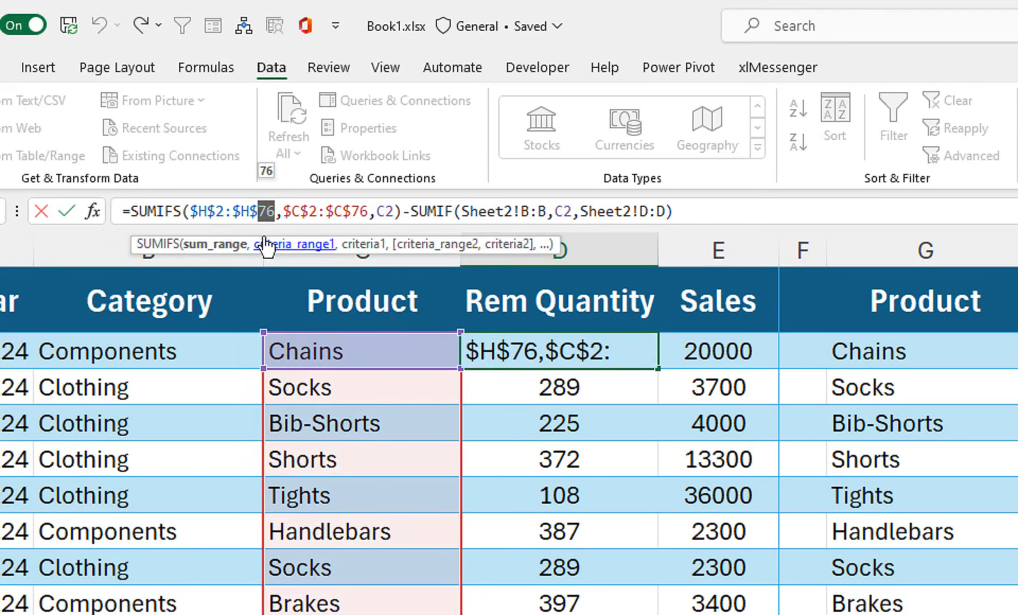
text(1000)
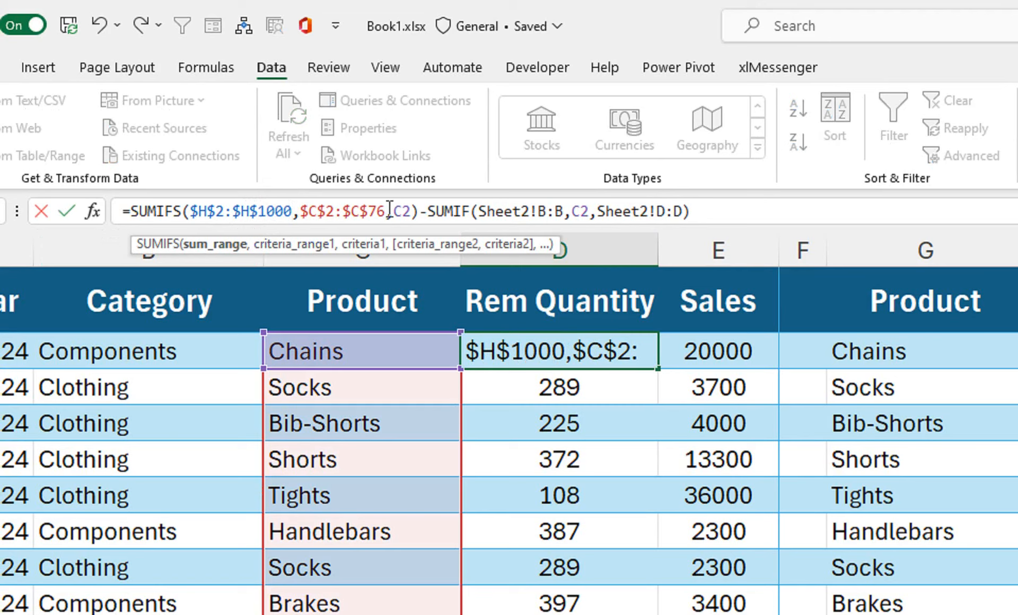
Extend the criteria range in D2's SUMIFS formula to $C$2:$C$1000
drag(390, 210, 360, 211)
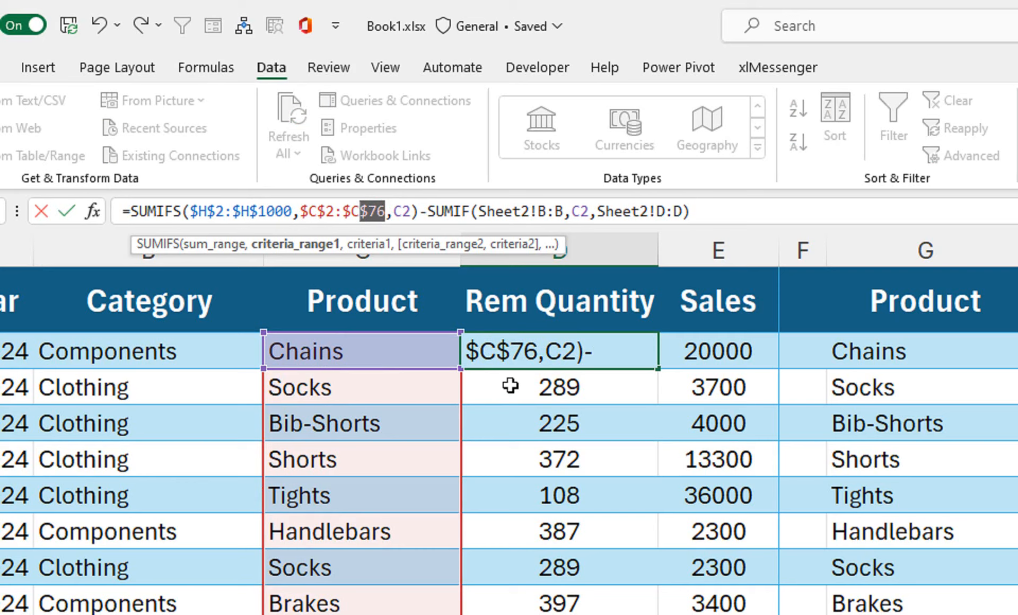
double_click(375, 211)
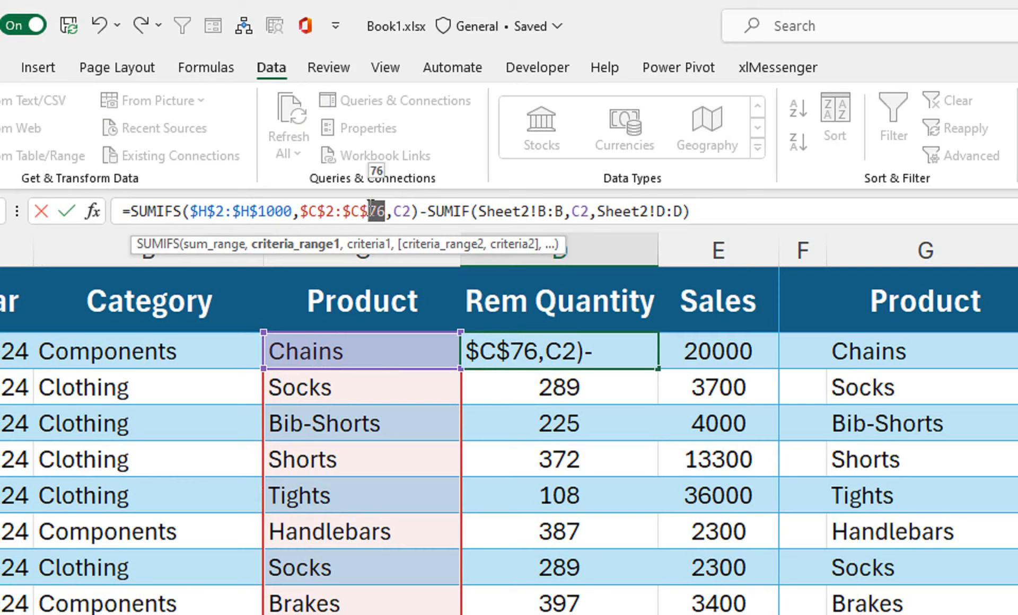
text(1000)
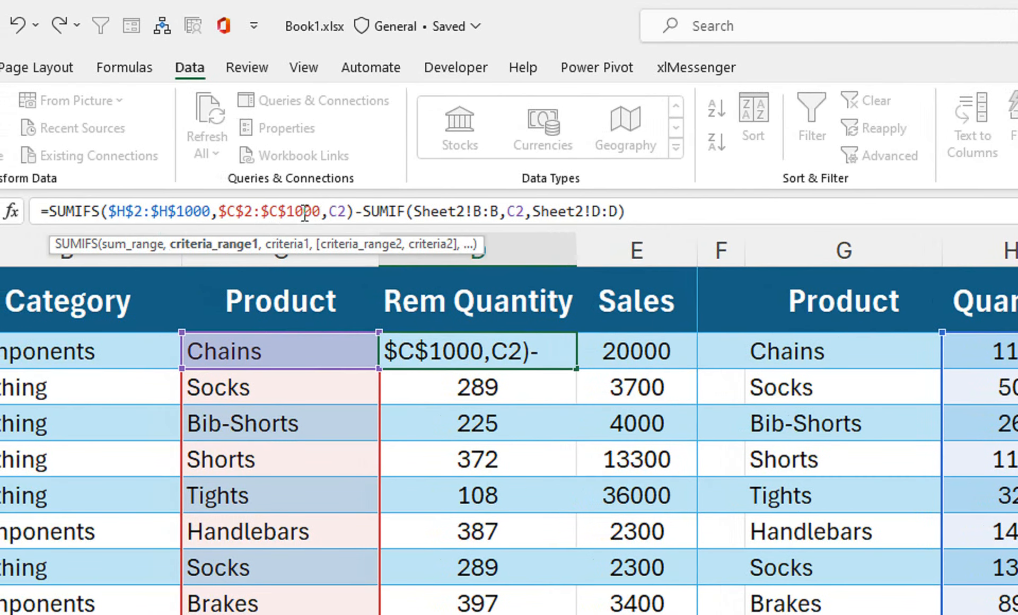
Replace the SUMIFS criteria range in D2 with the copied Product column's absolute range $G$2:$G$1000
drag(323, 211, 220, 212)
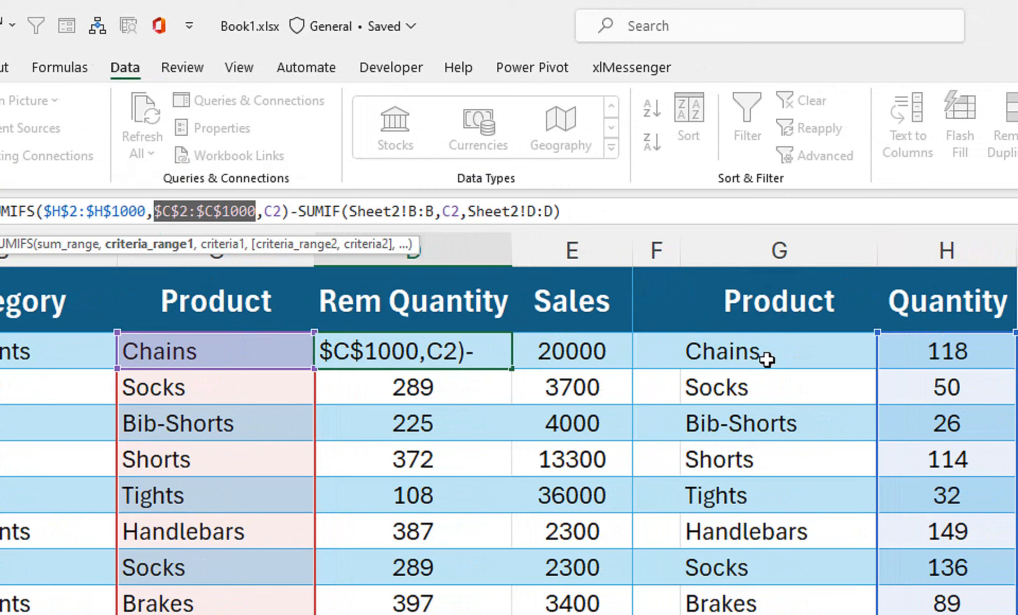
click(768, 359)
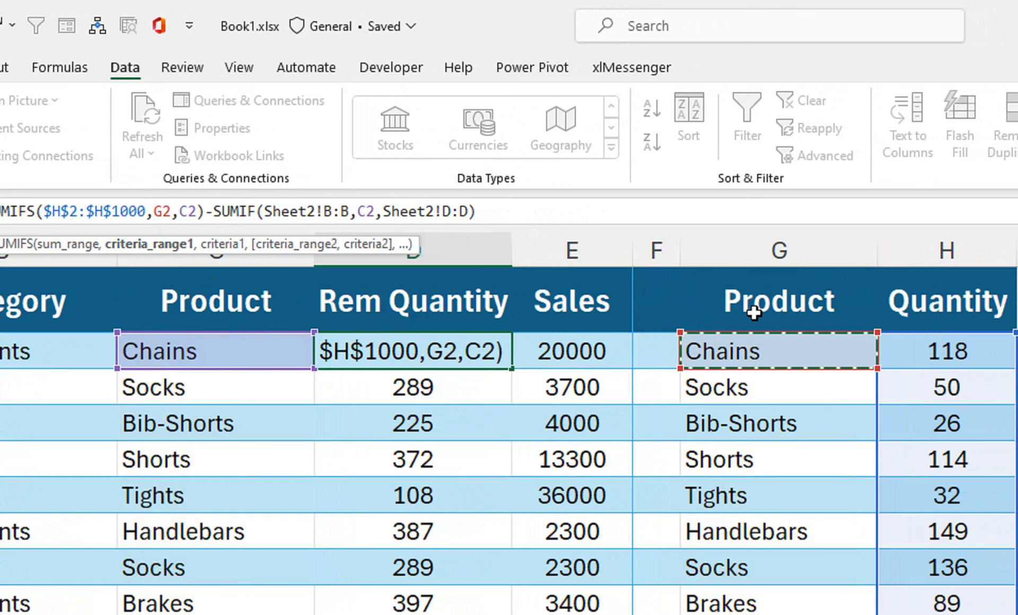
key(ctrl+shift+Down)
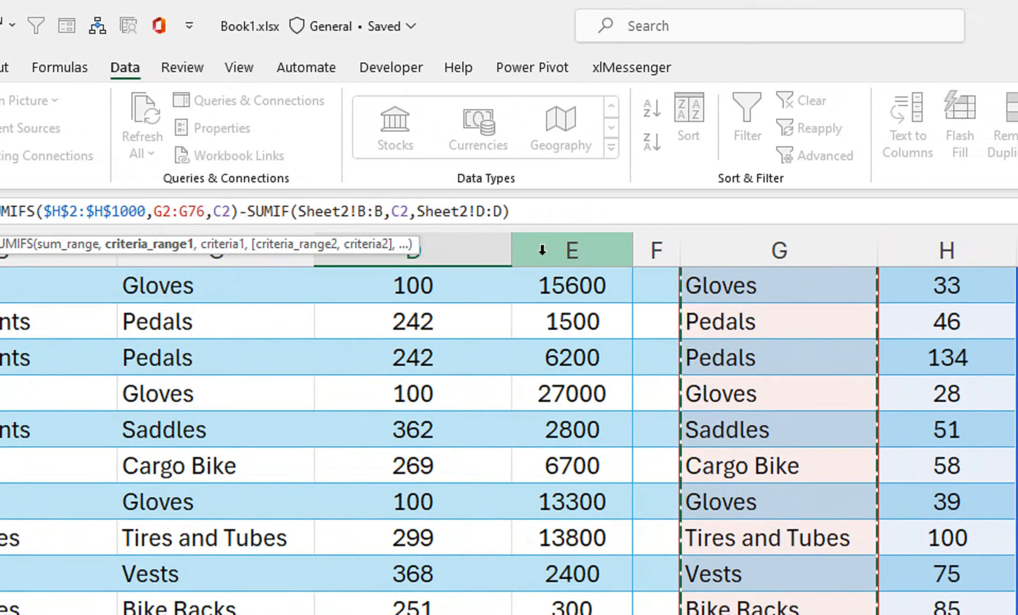
scroll(523, 251, up, 5)
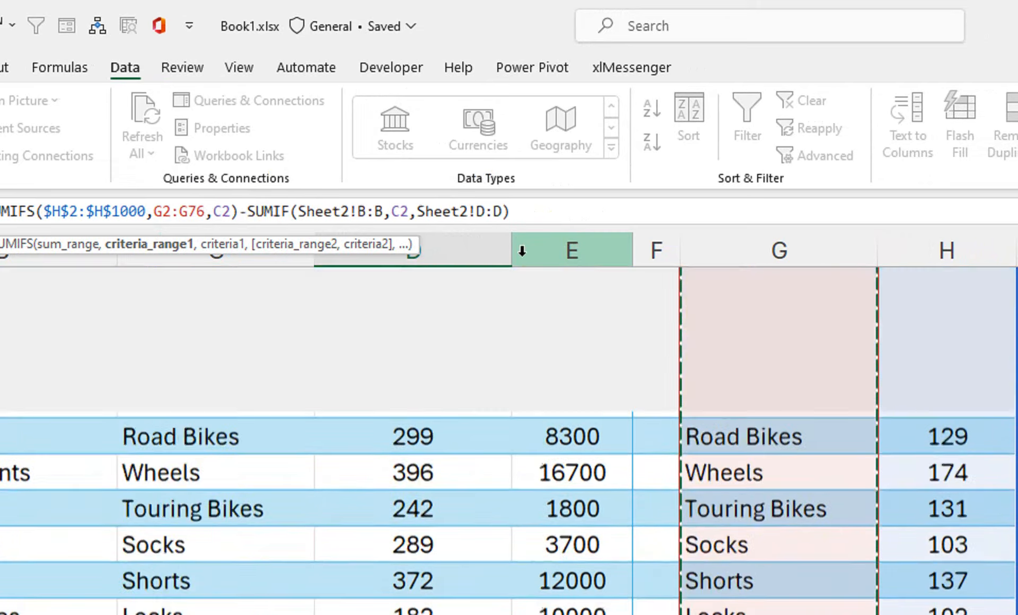
key(F4)
key(BackSpace)
key(BackSpace)
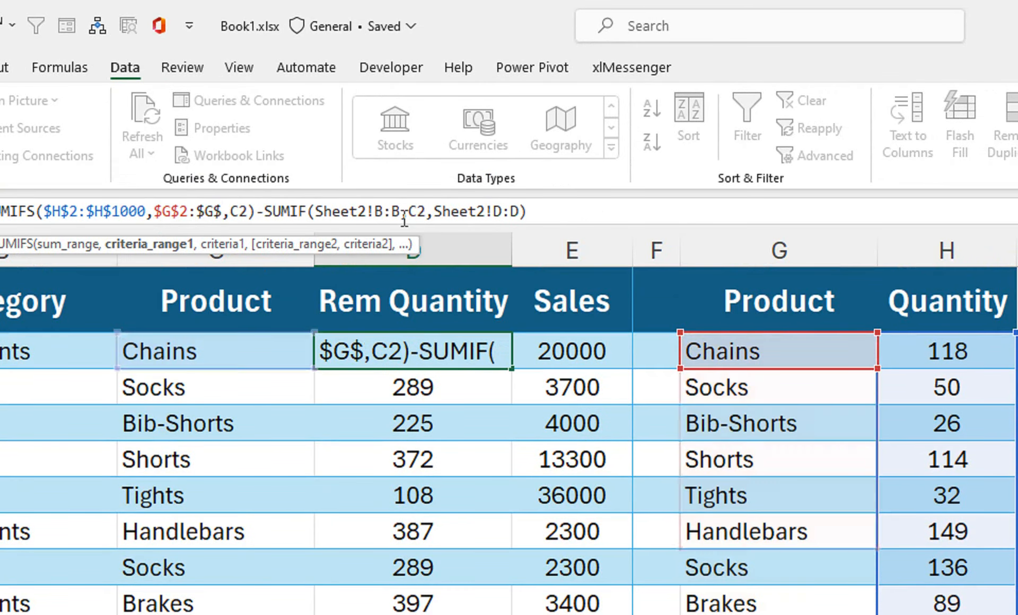
text(1000)
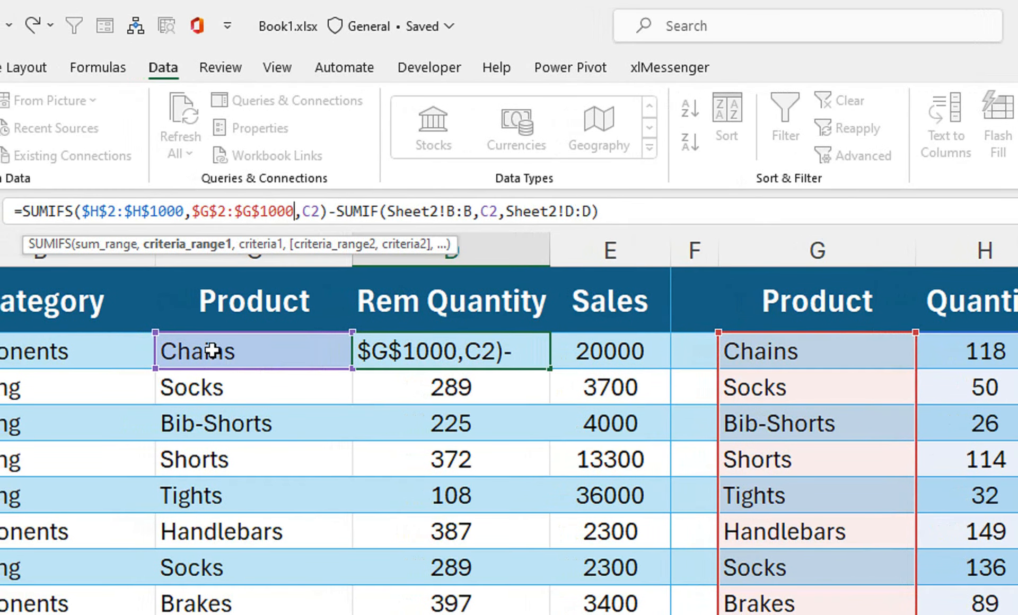
key(Return)
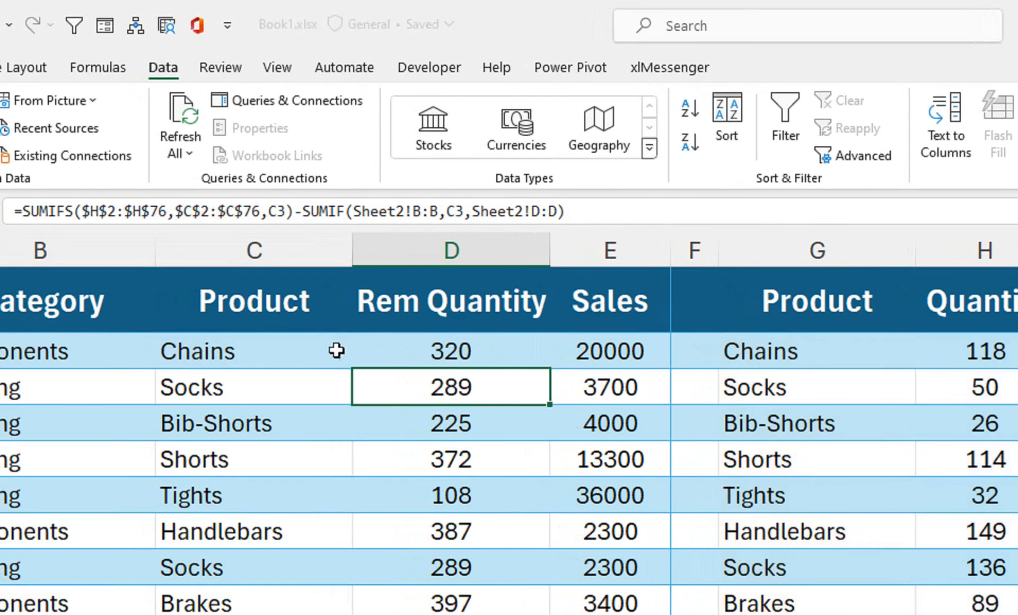
Fill D2's updated formula down the whole Rem Quantity column
click(407, 336)
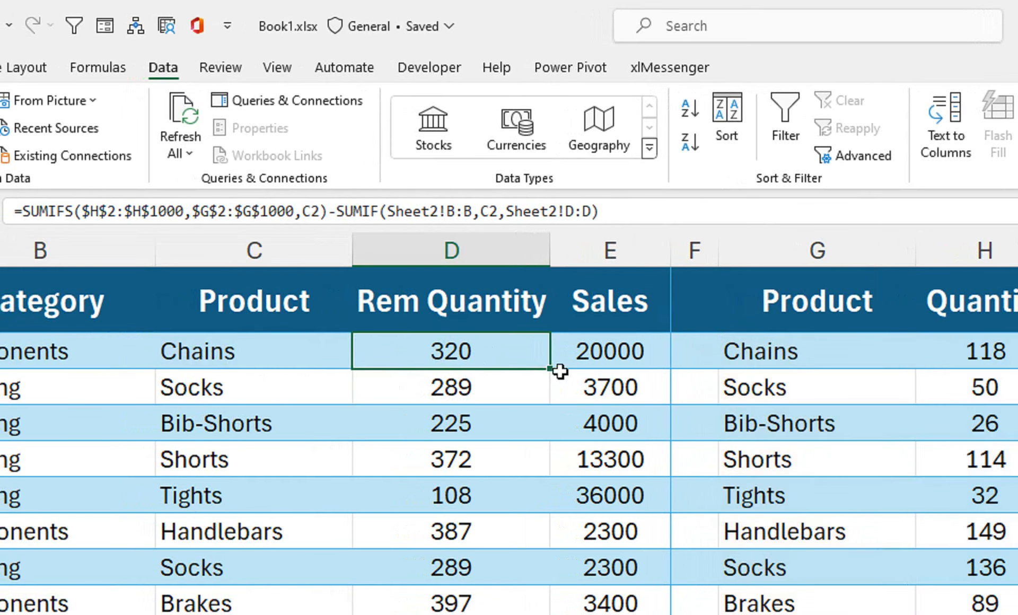
drag(552, 373, 550, 395)
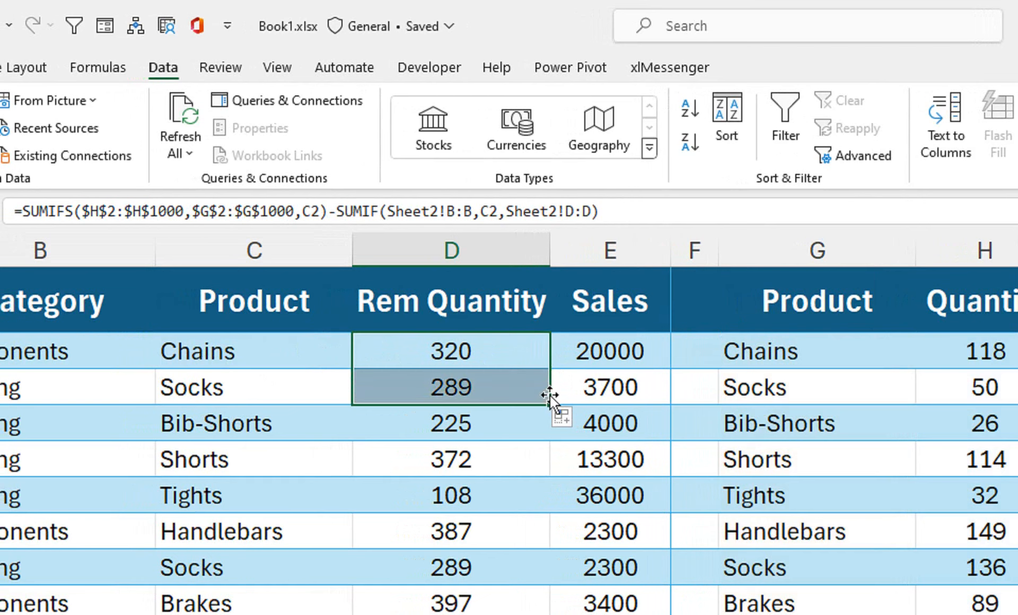
click(564, 417)
click(581, 491)
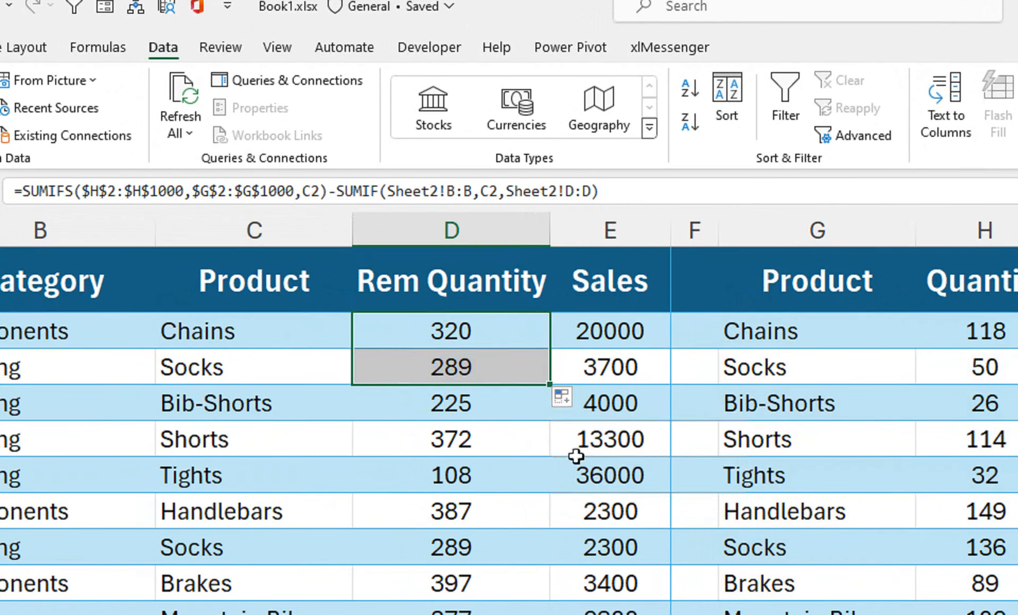
double_click(552, 384)
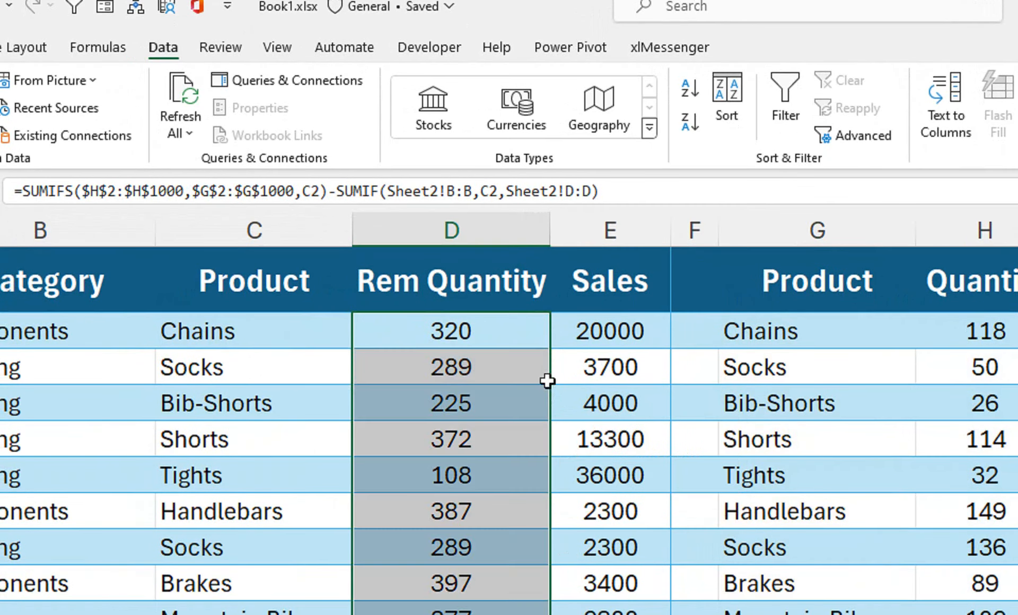
click(268, 286)
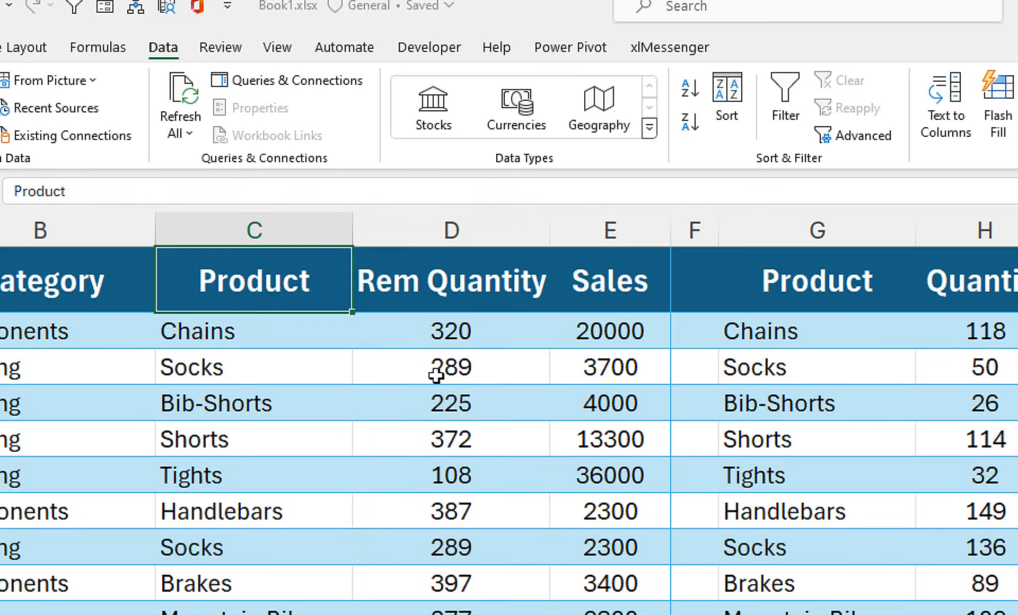
click(707, 230)
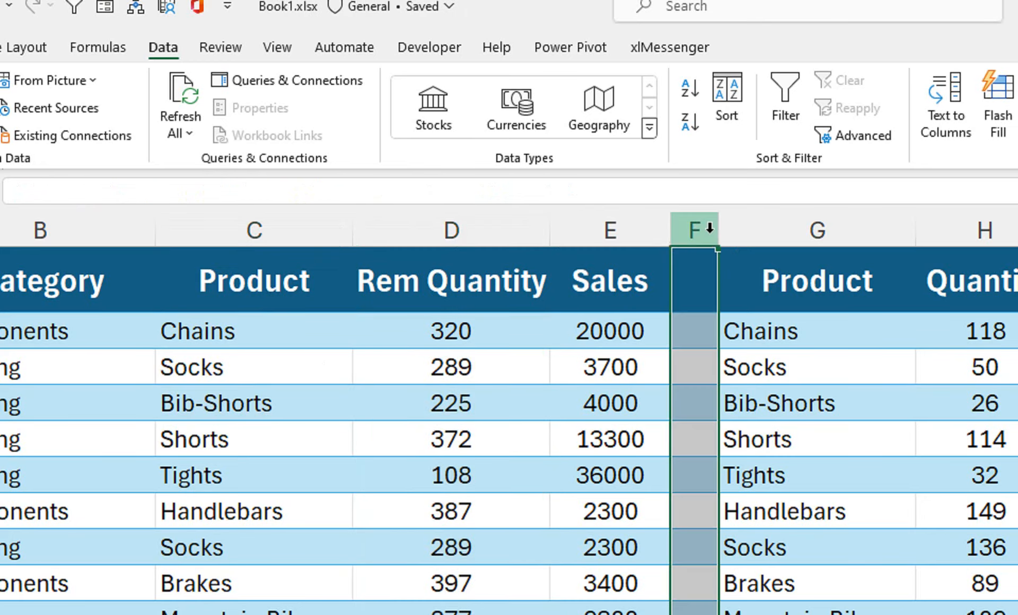
drag(641, 280, 0, 277)
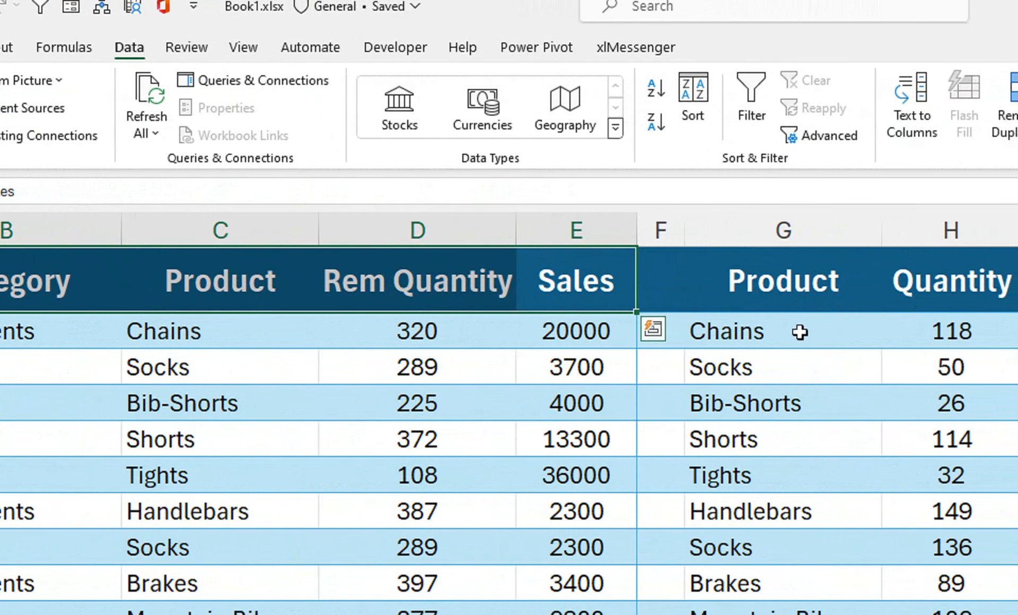
Insert a column before the copied Product column G, widen it and enter the header Date in row 1
right_click(750, 235)
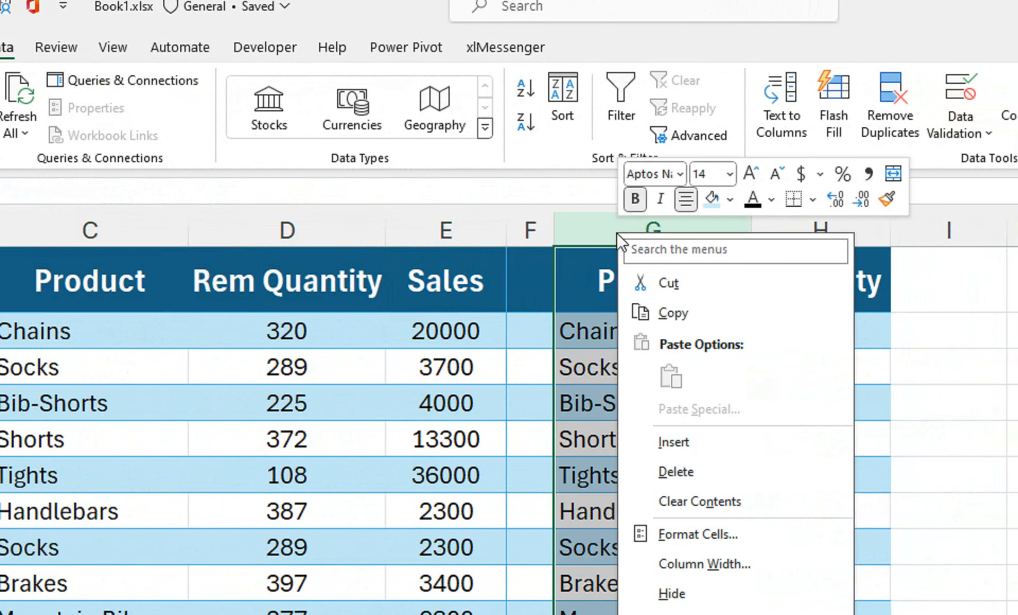
click(663, 444)
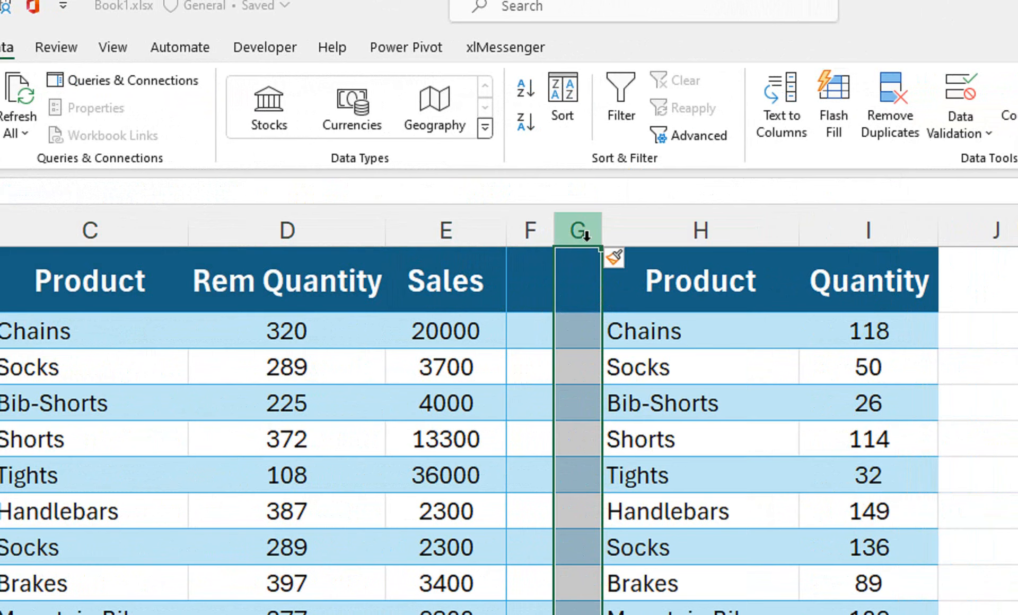
drag(602, 234, 694, 228)
click(613, 269)
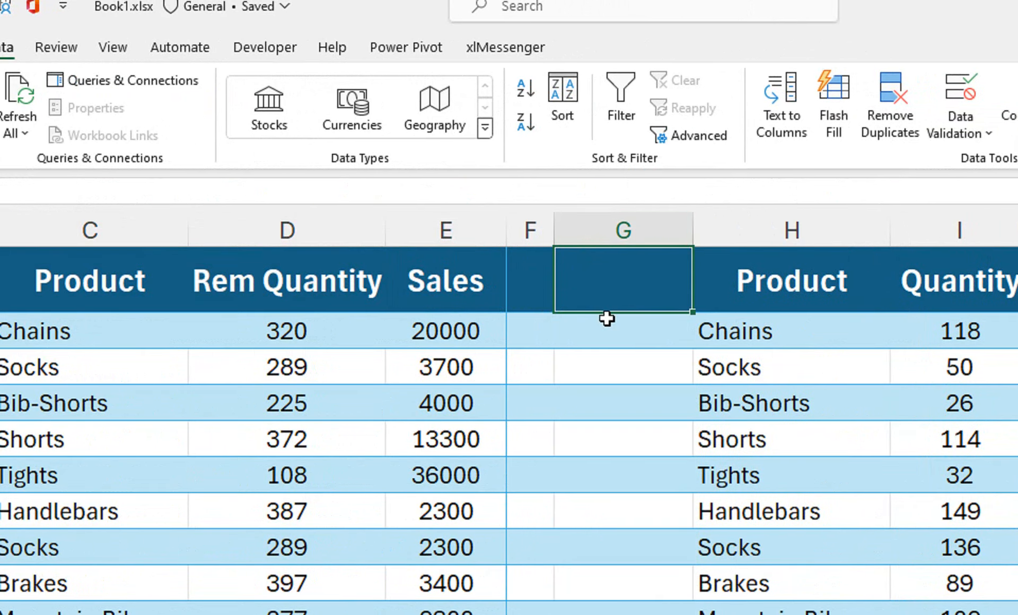
text(dATE)
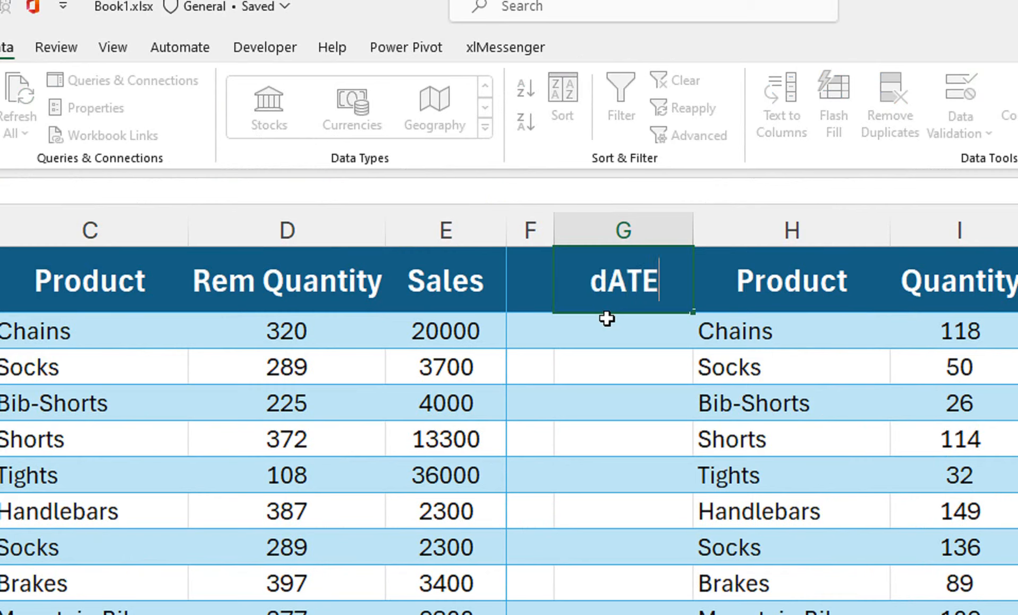
key(Return)
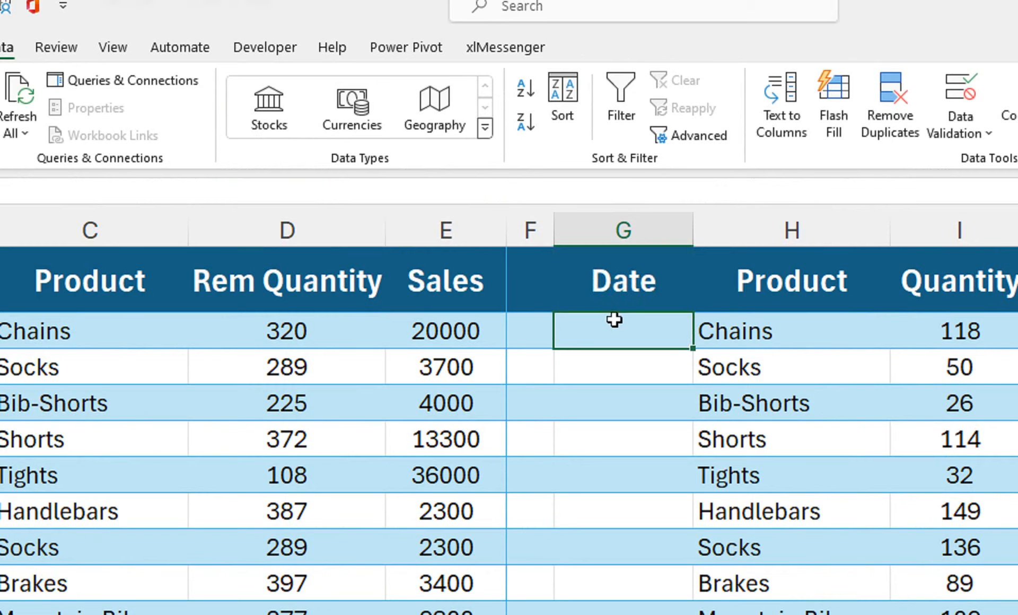
Clear the formatting of separator column F between the Sales and Date columns
click(541, 215)
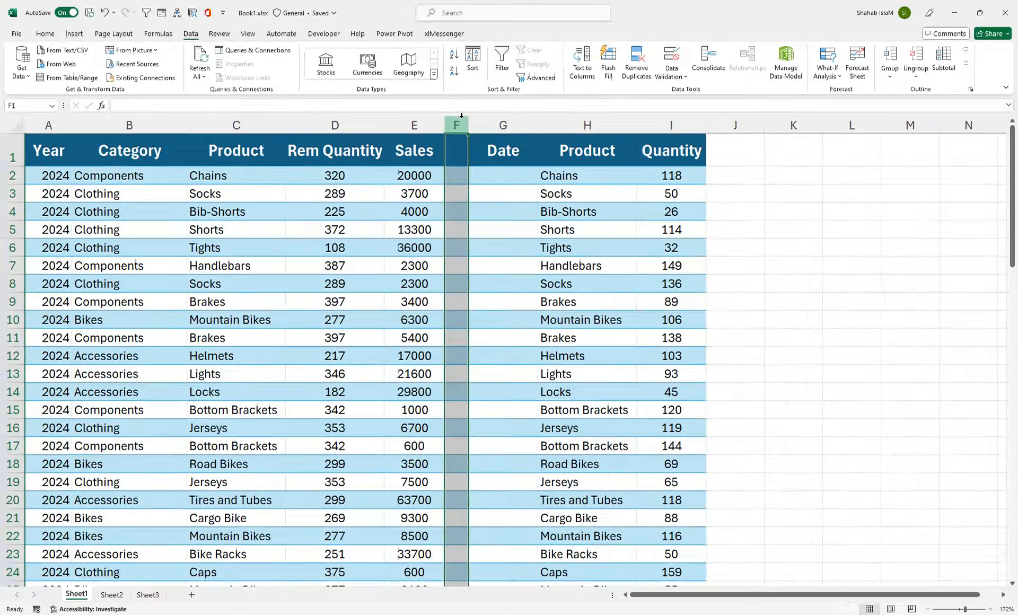
click(46, 33)
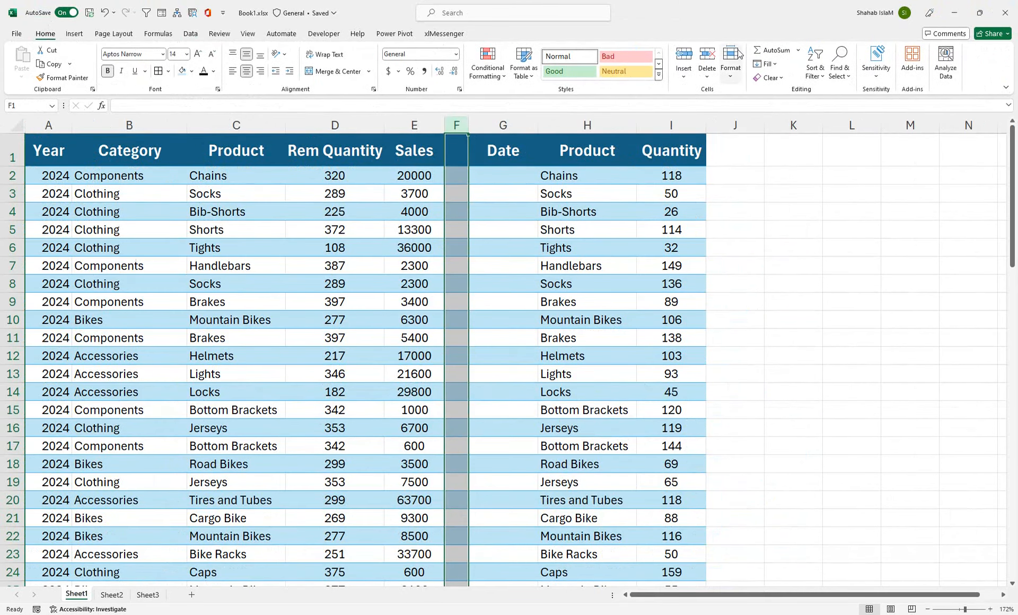
click(770, 78)
click(779, 106)
click(343, 229)
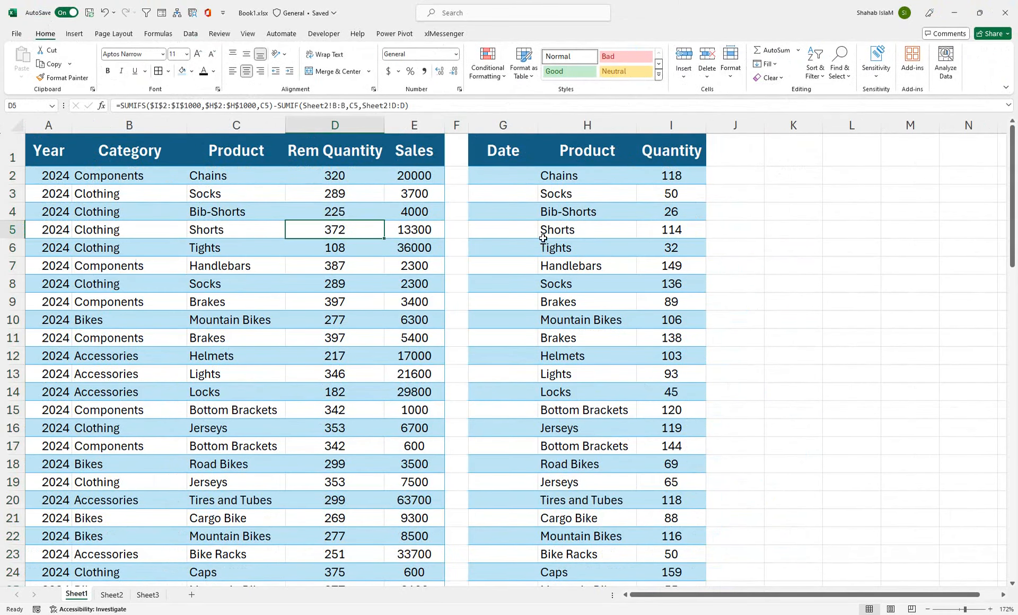
drag(404, 144, 68, 155)
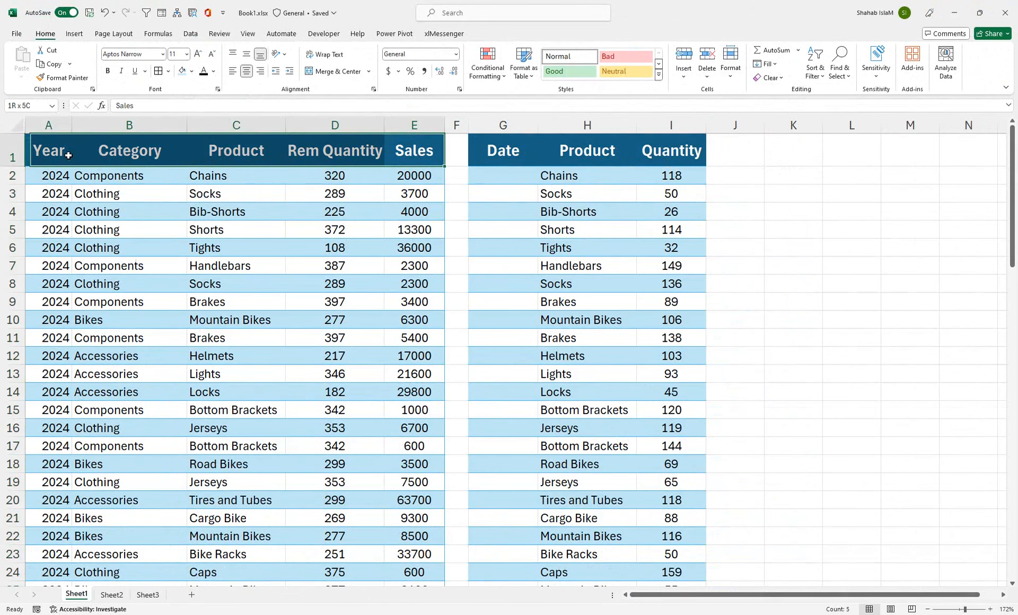
click(191, 34)
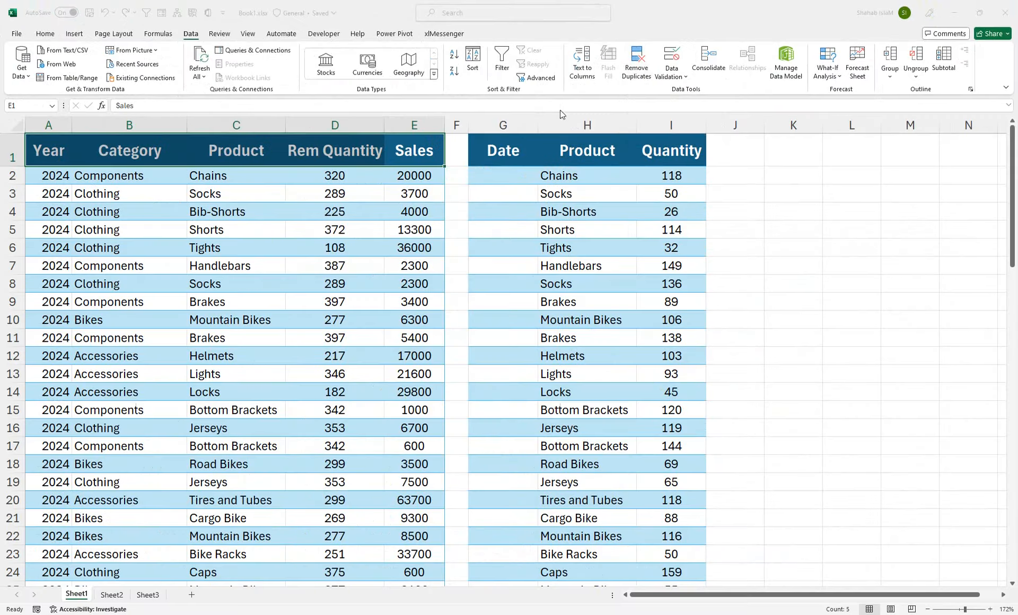
click(510, 153)
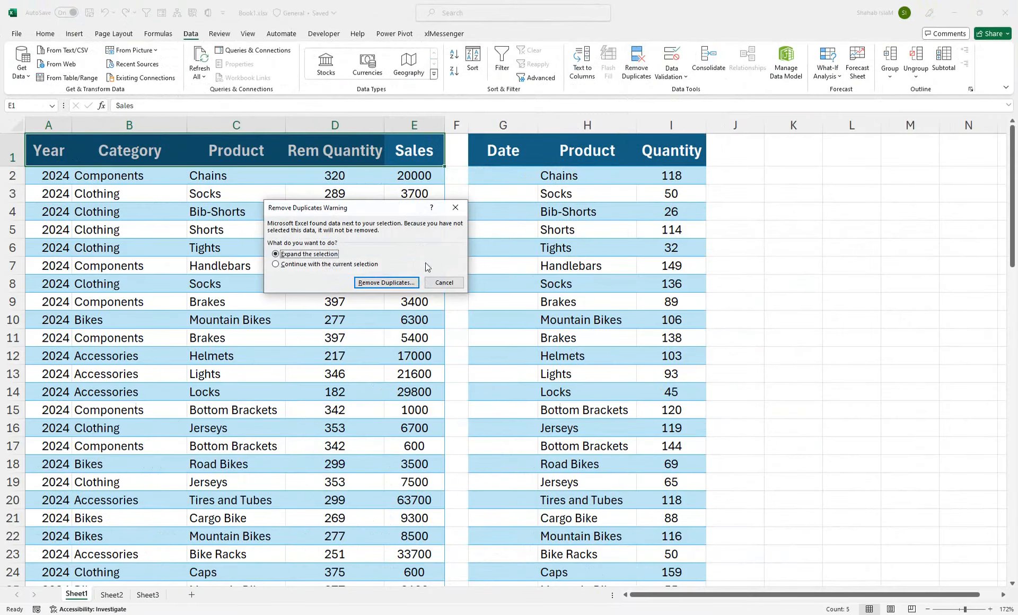
click(445, 283)
Remove duplicates from the Year-to-Sales table, comparing only the Product column and treating the first row as headers
click(274, 157)
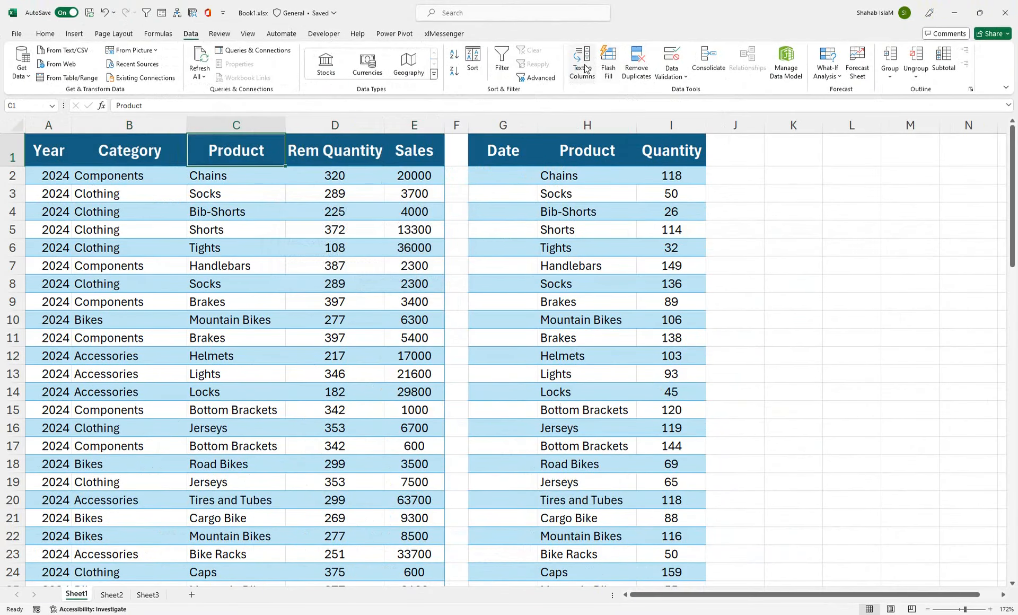
click(637, 60)
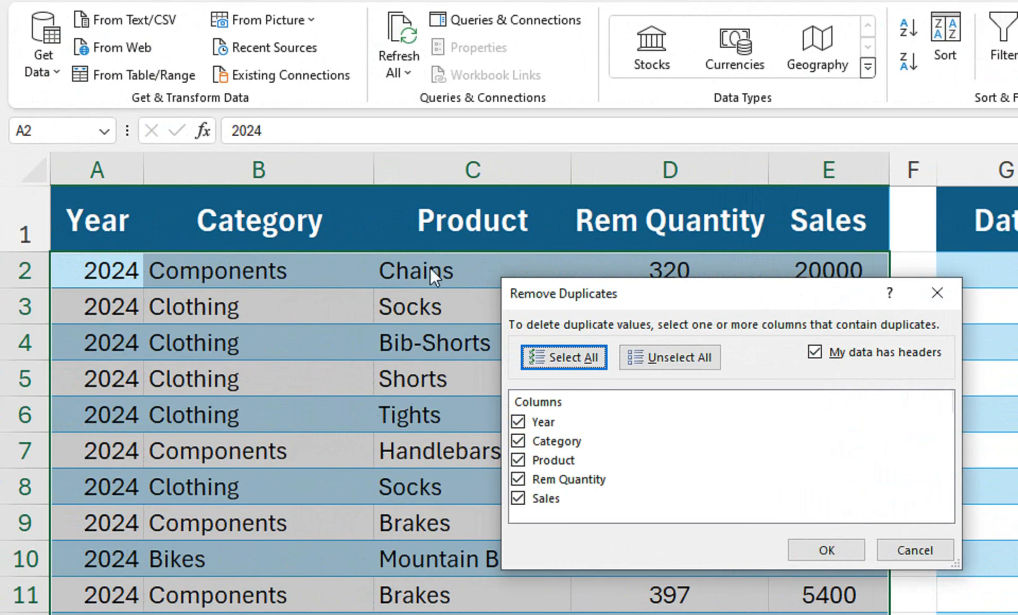
click(645, 362)
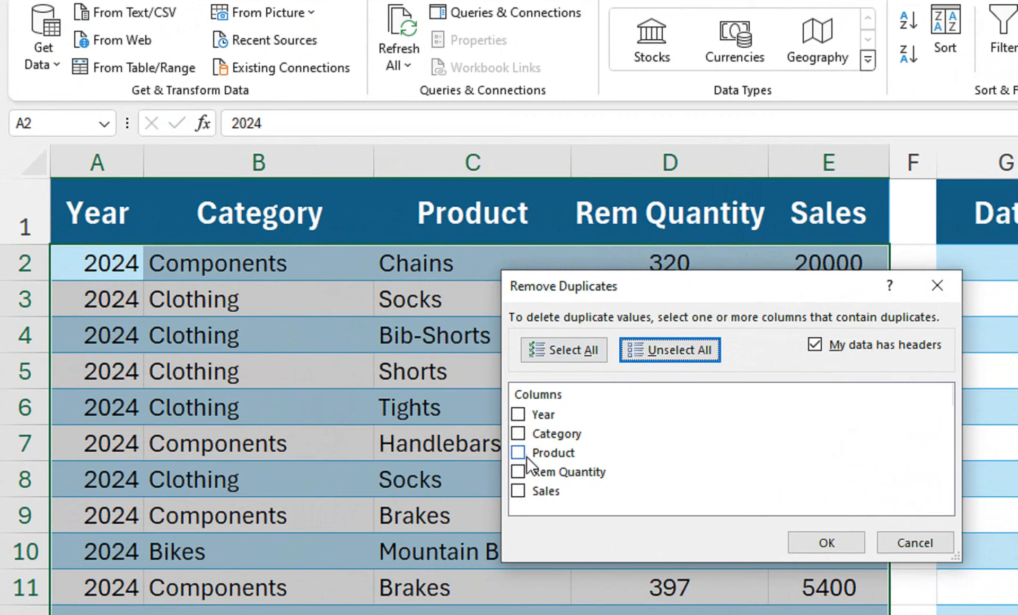
click(527, 455)
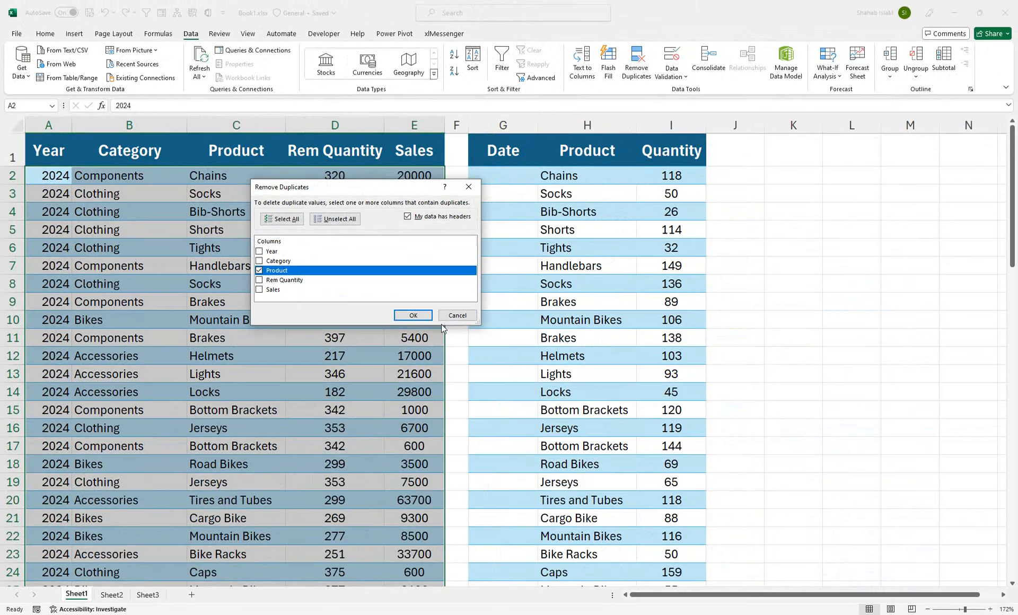
click(826, 543)
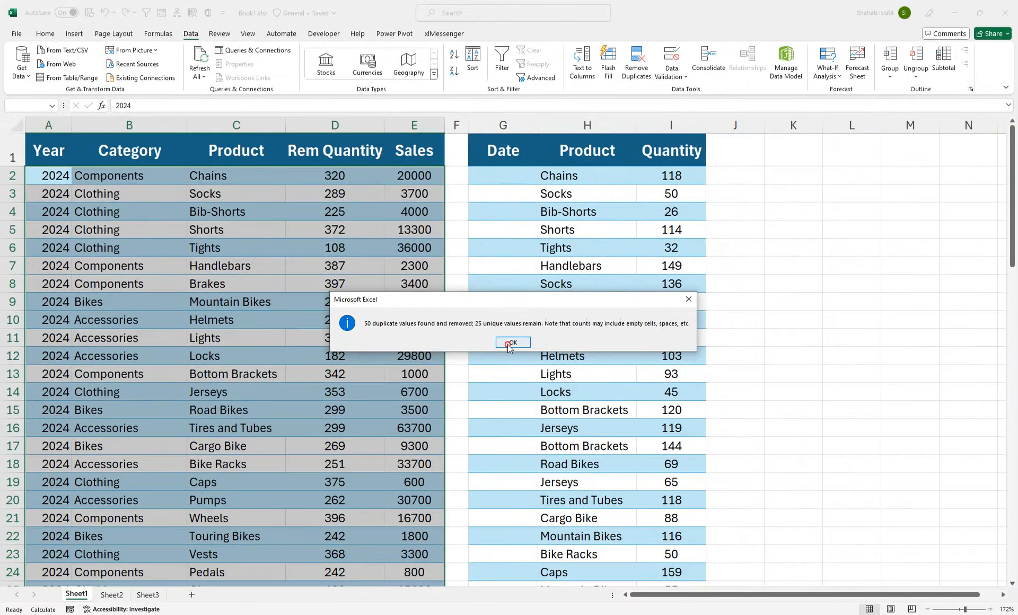
click(729, 459)
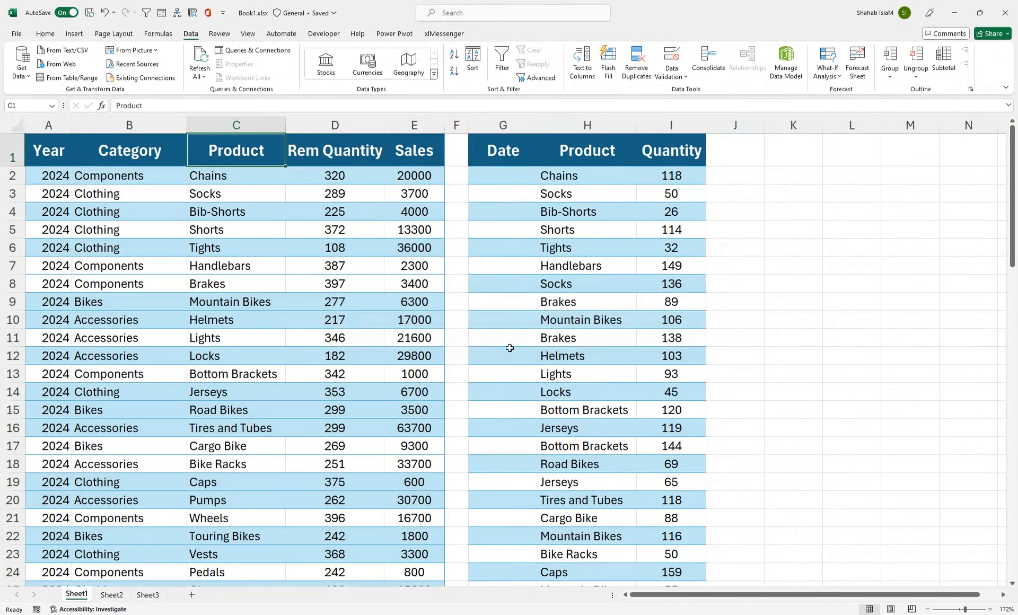
Go to the end of the Date, Product and Quantity list and select the empty Product cell H77 below it
scroll(973, 314, down, 6)
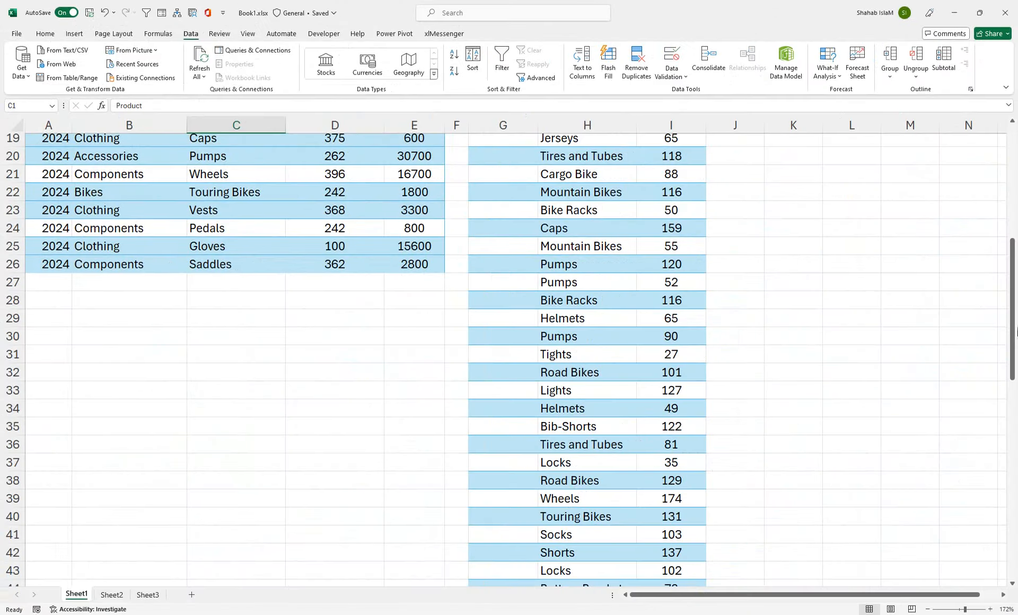
drag(1015, 331, 1014, 525)
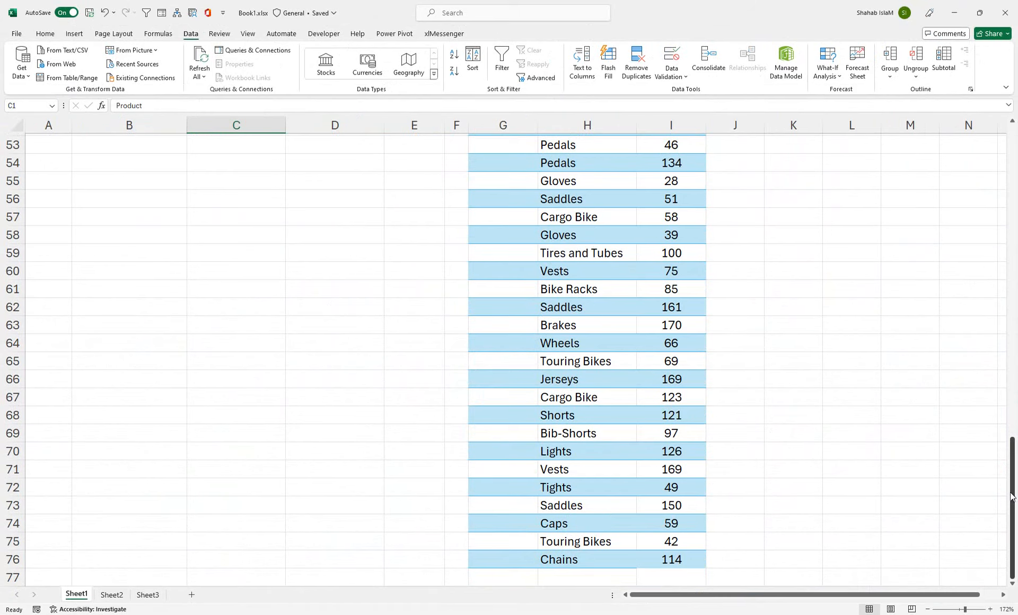
drag(511, 559, 509, 598)
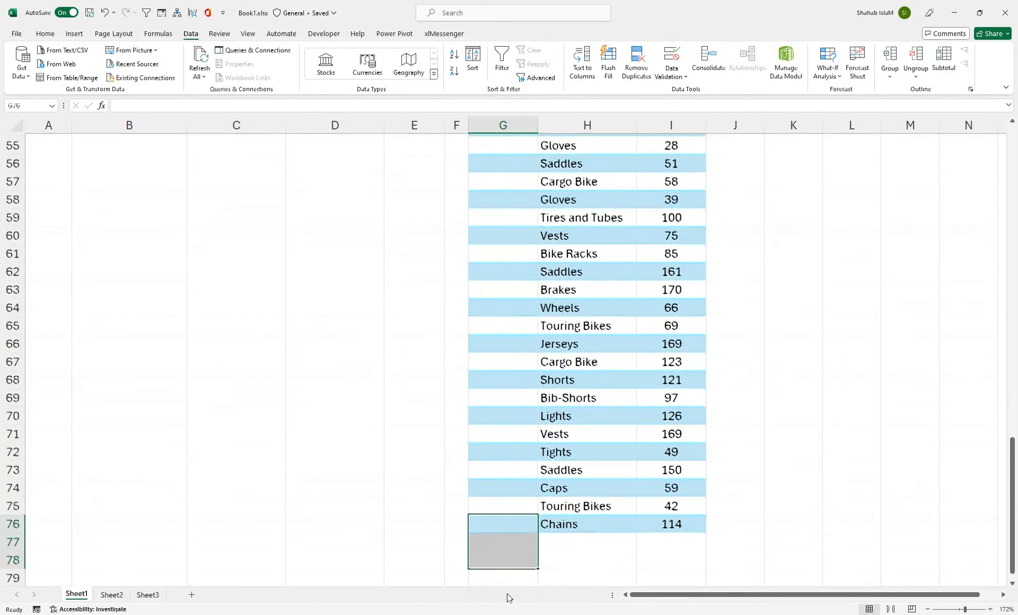
click(562, 540)
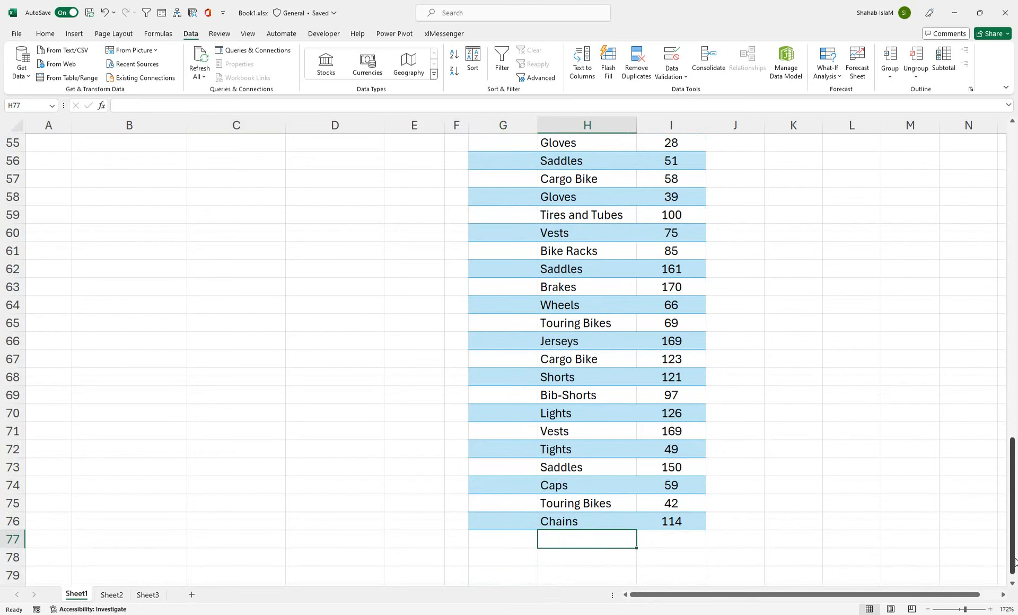
On Sheet2, enter a quantity of 300 for the Shorts sale in row 3
drag(1012, 562, 1001, 191)
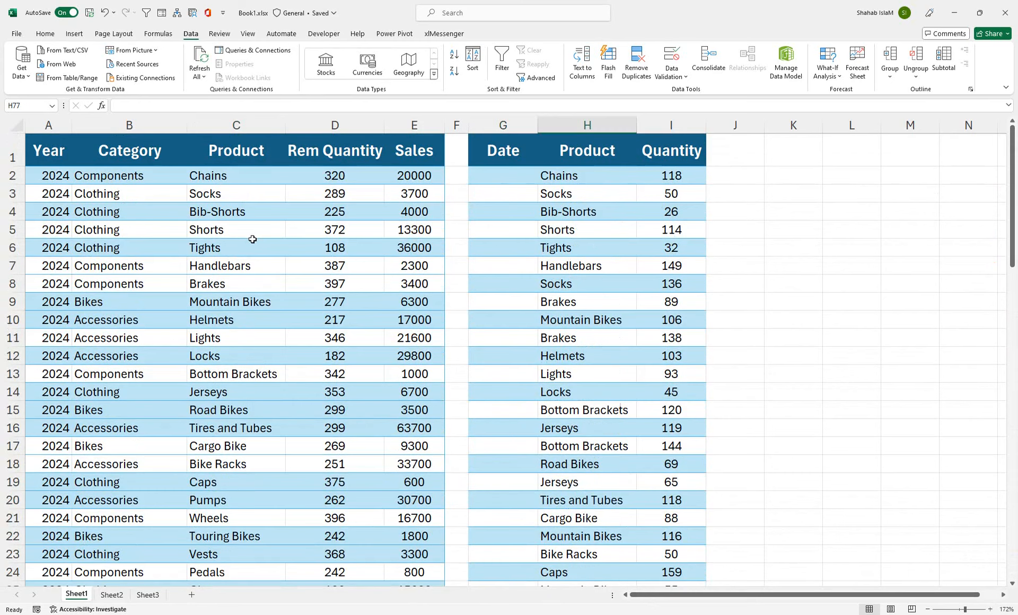
click(111, 594)
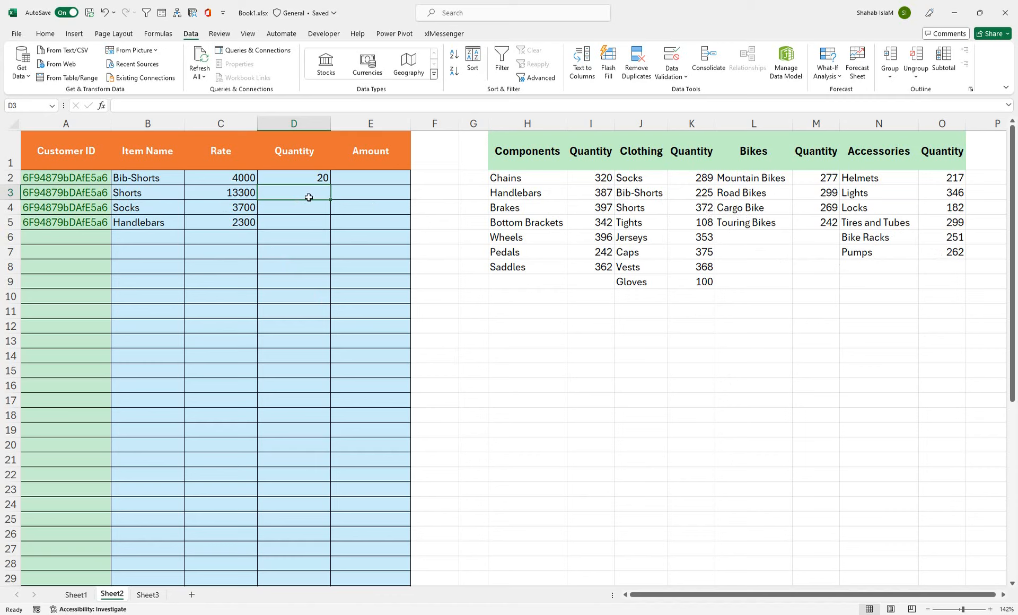
text(300)
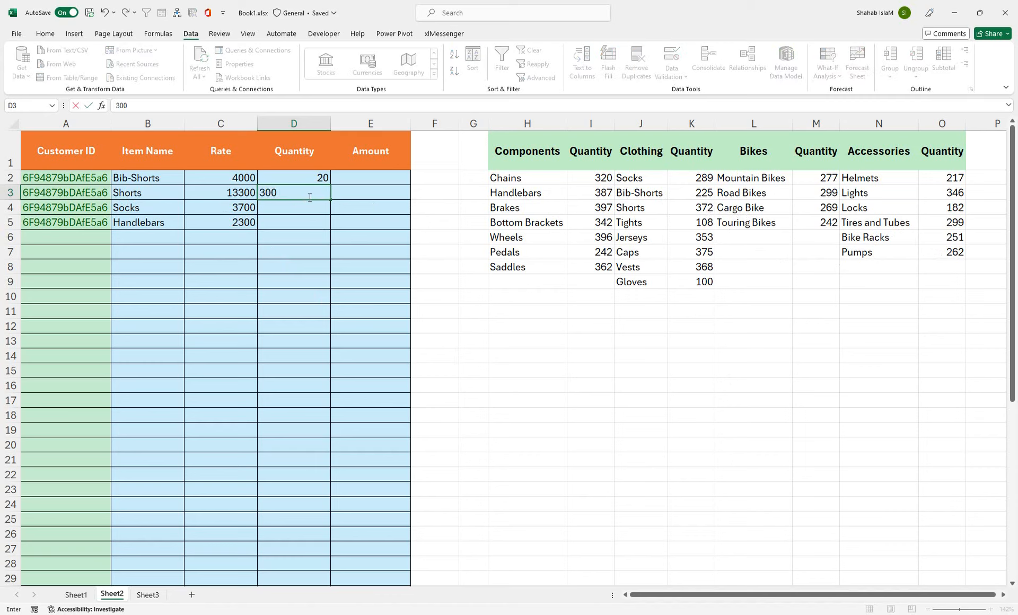
key(Return)
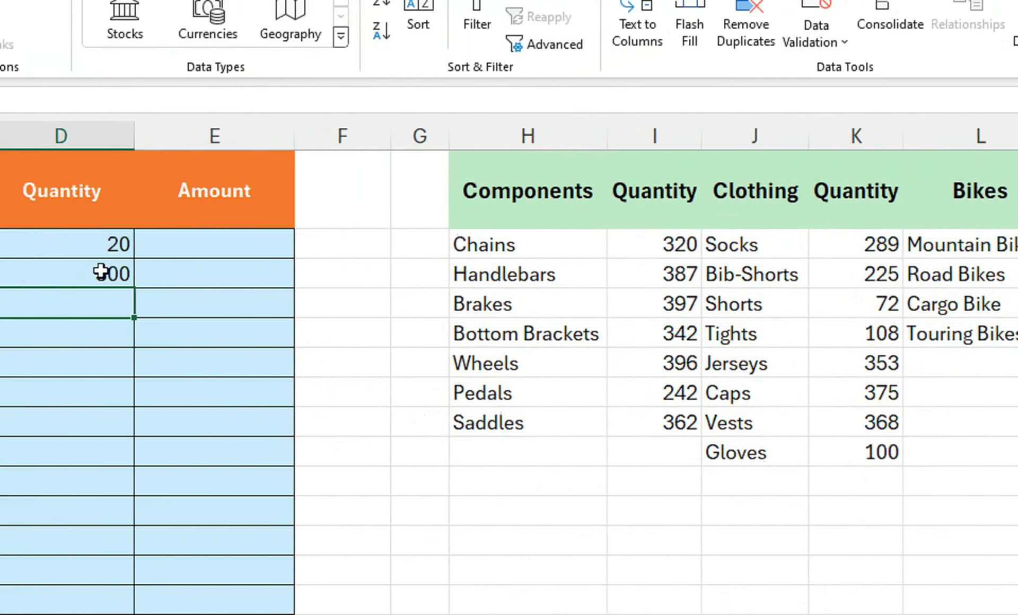
Set the Shorts quantity to 30 and enter a quantity of 100 for Socks in the row below
click(103, 273)
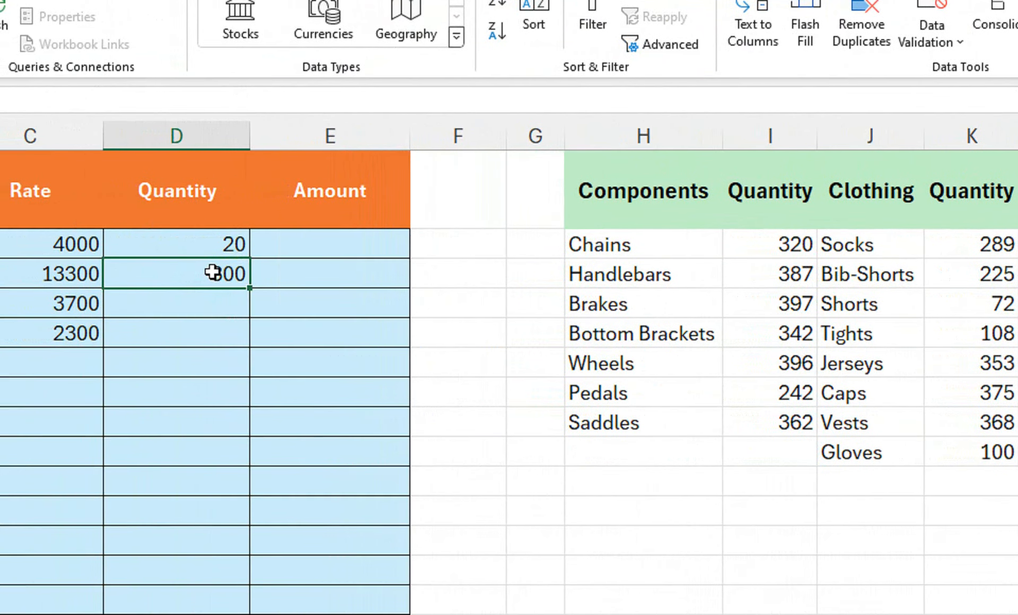
text(30)
key(Return)
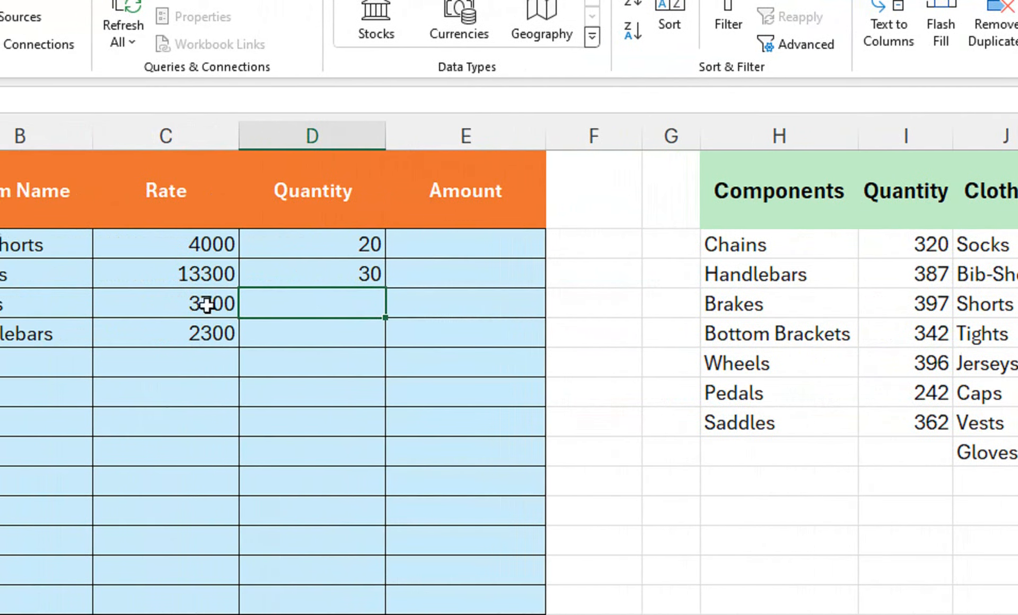
text(100)
key(Return)
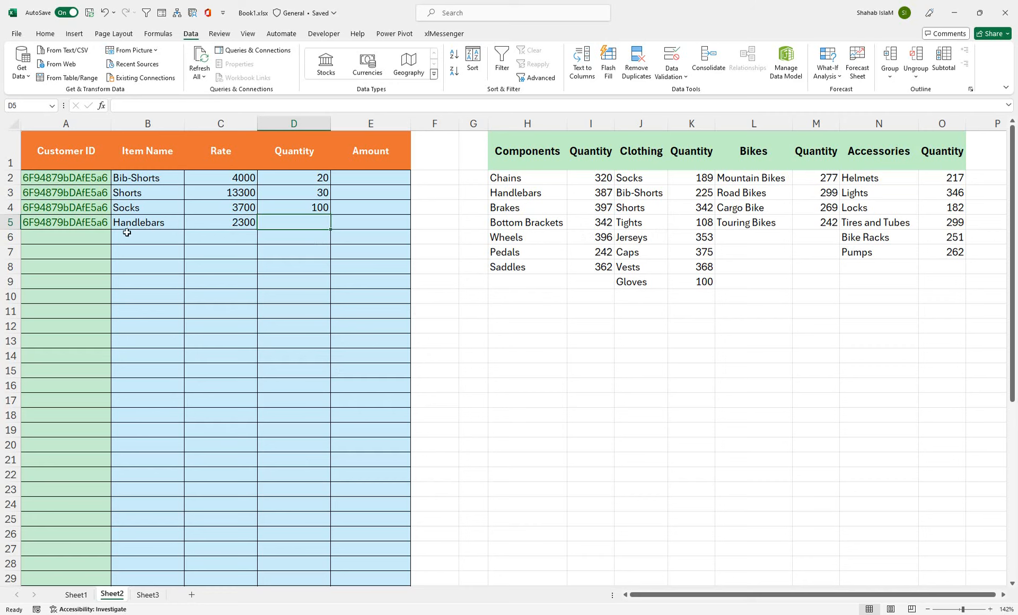
Change the item name in row 5 to Wheels using the product list
click(179, 227)
click(189, 225)
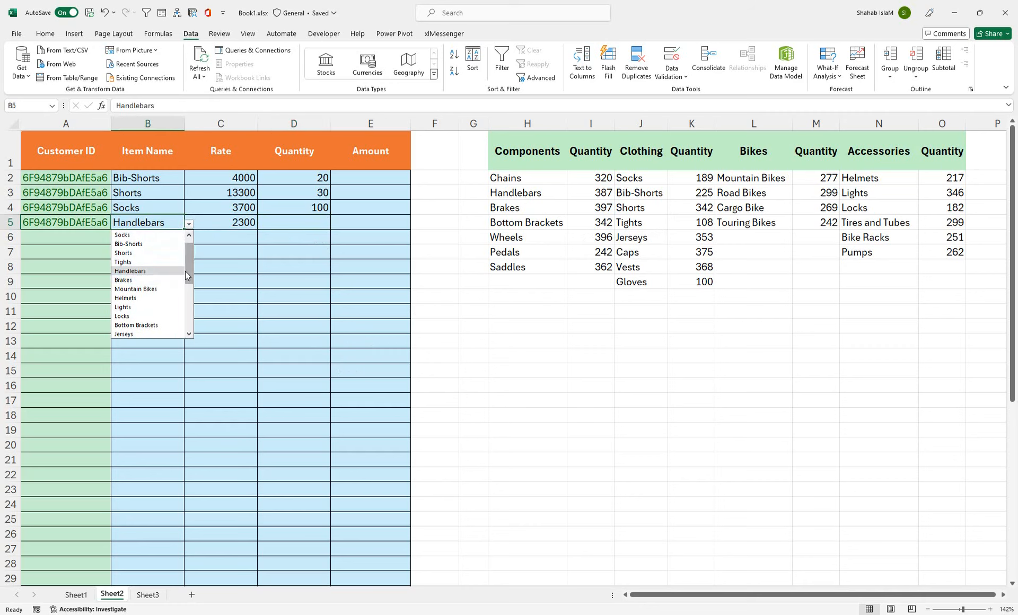
drag(189, 270, 188, 302)
click(153, 298)
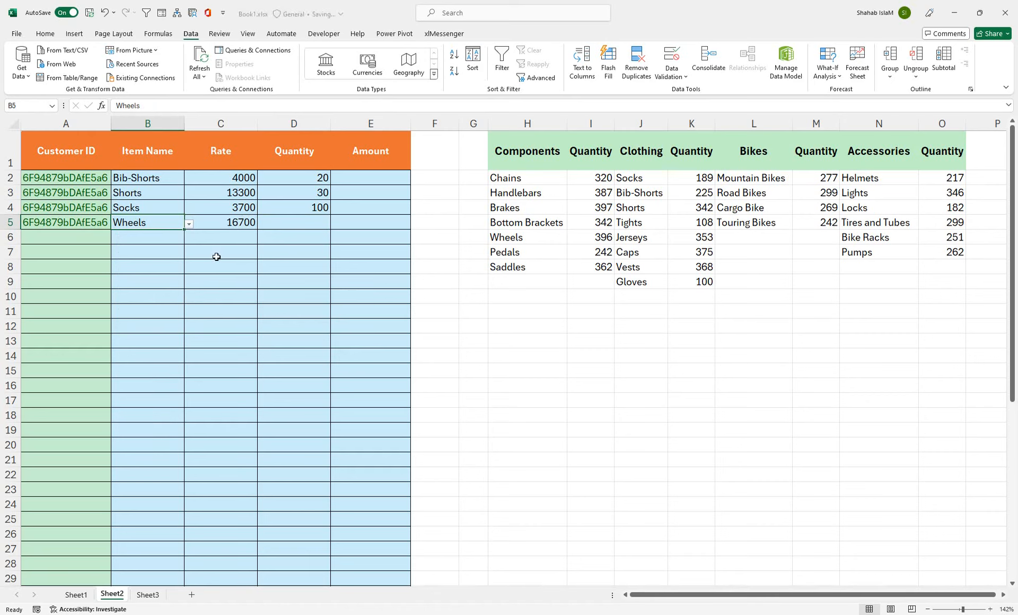
Enter a quantity of 96 for the Wheels sale and select the Wheels stock cell I6 in the Components list
click(233, 223)
click(285, 222)
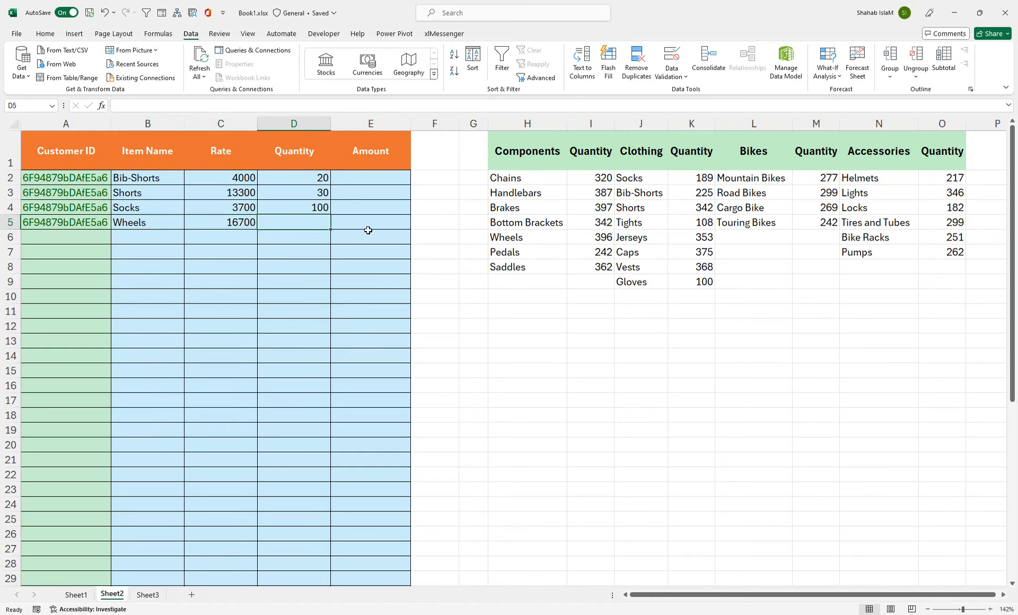
text(9)
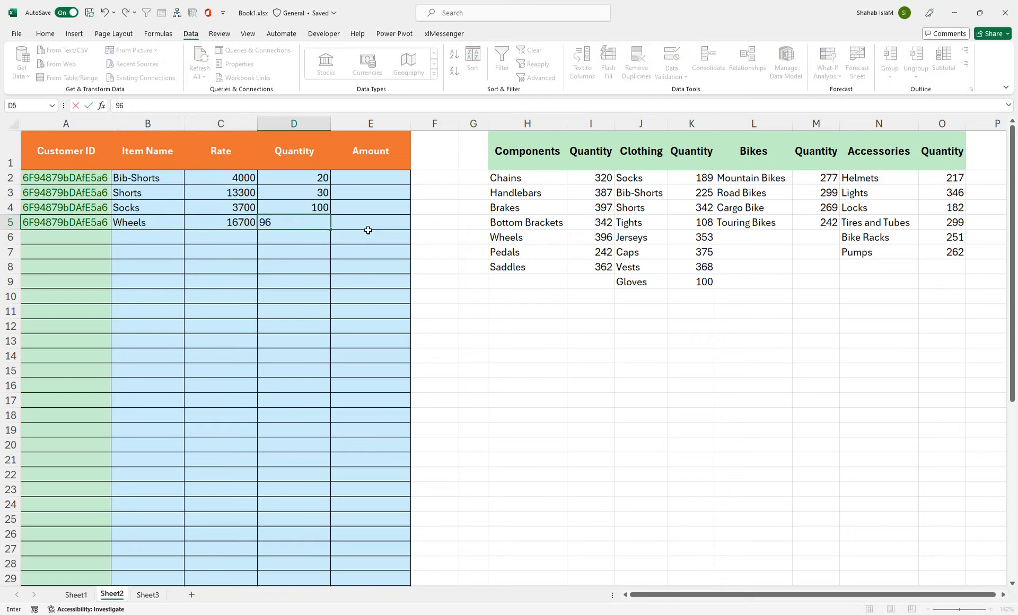
text(6)
key(Return)
click(590, 237)
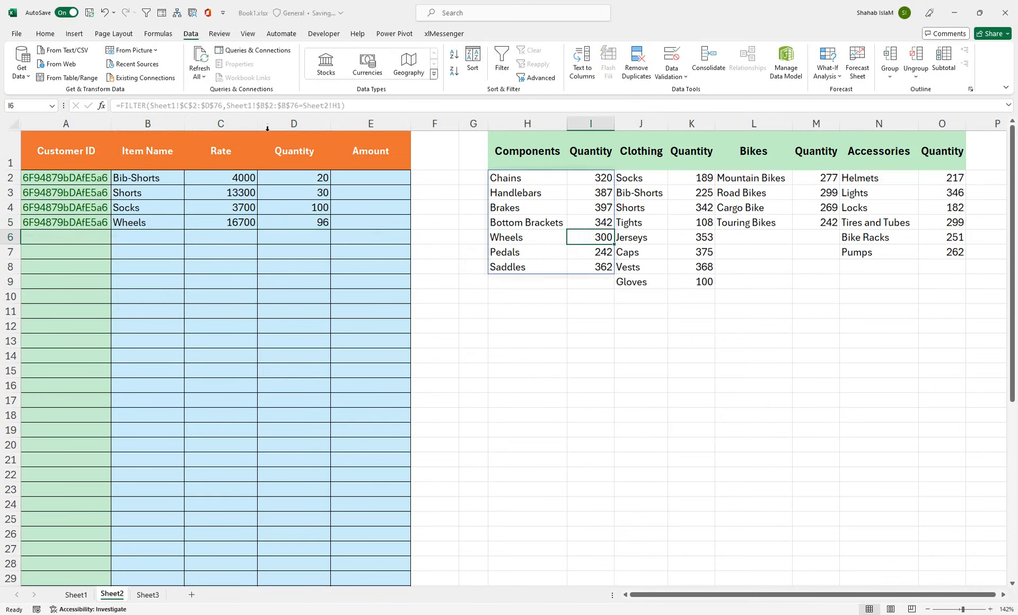
Centre-align the Quantity column D of the sales table
click(293, 123)
click(45, 33)
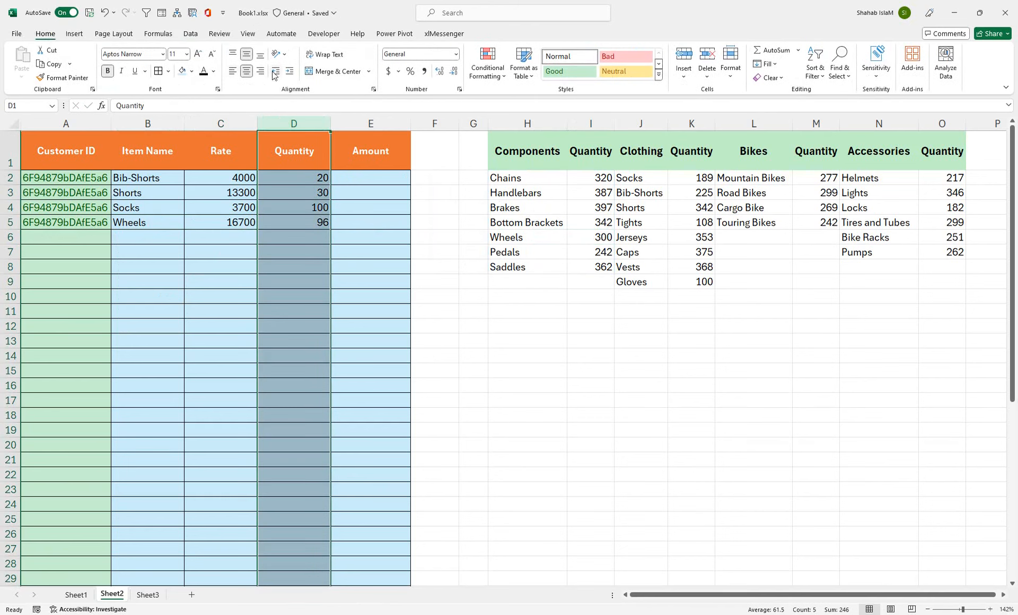
click(247, 71)
Calculate the Bib-Shorts amount in E2 by multiplying quantity by rate with the formula =D2*C2
click(367, 191)
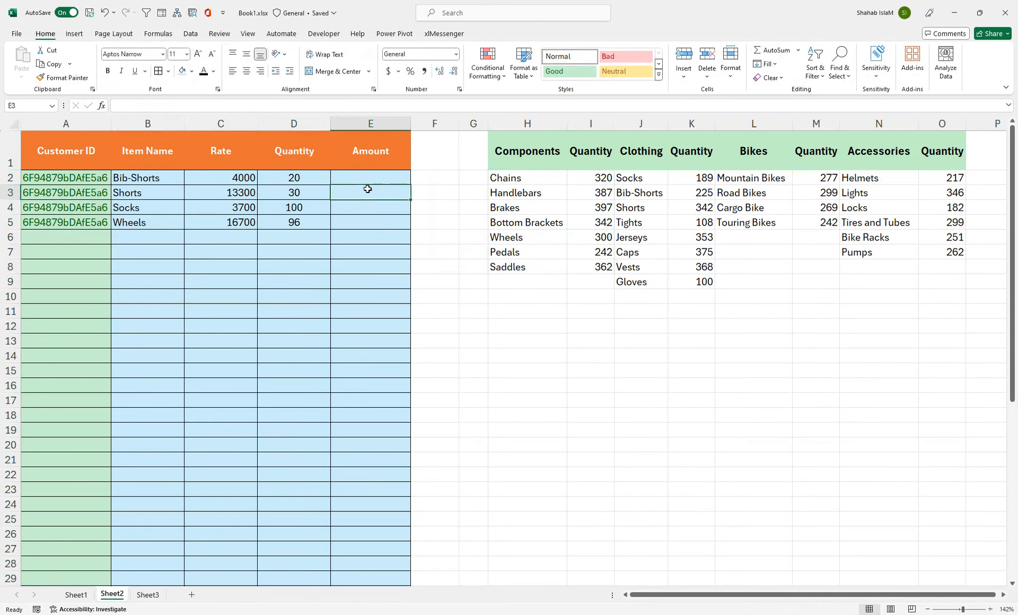
click(375, 178)
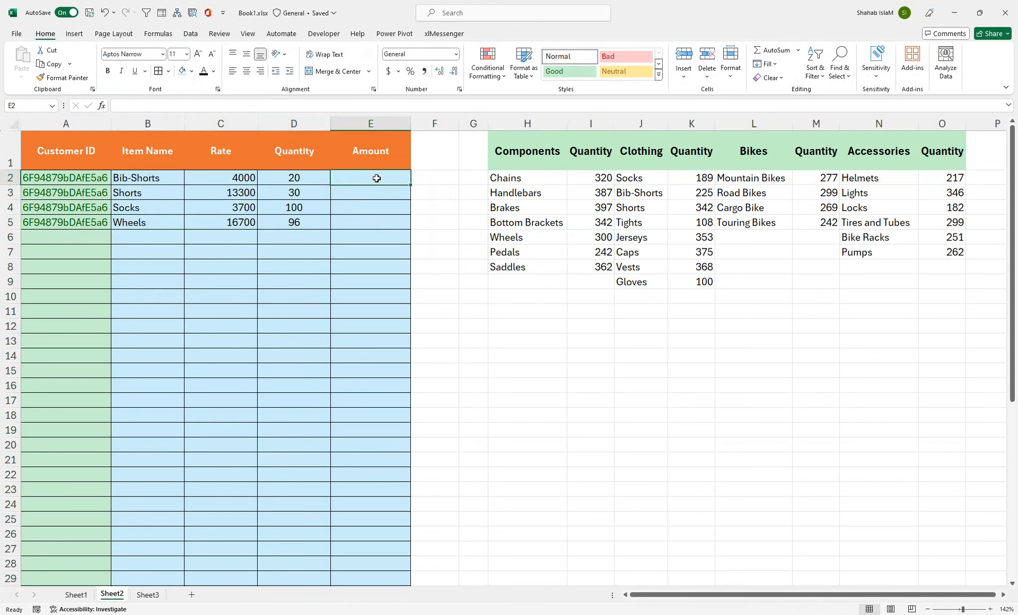
text(=)
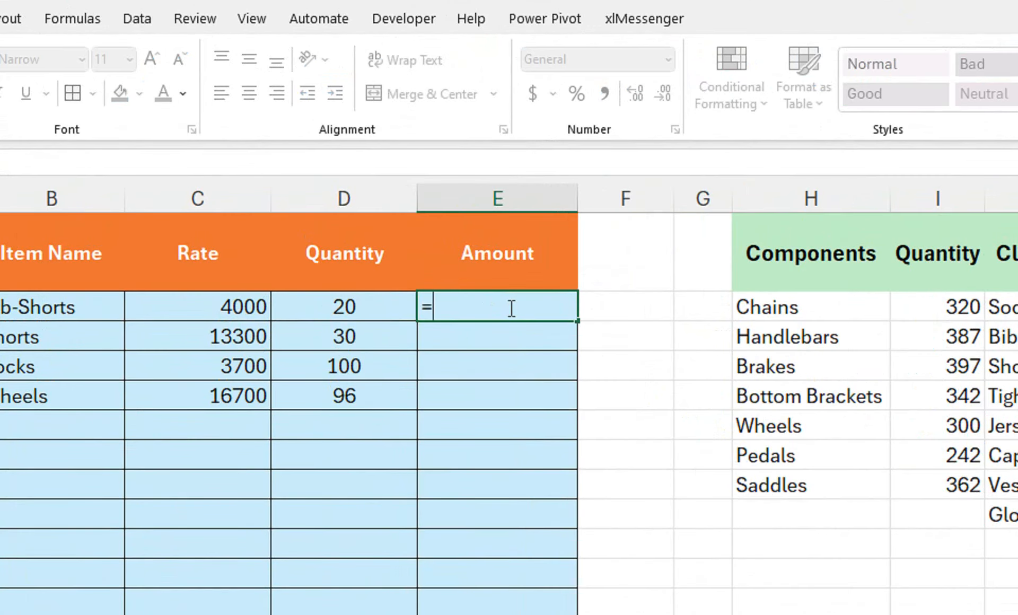
key(Left)
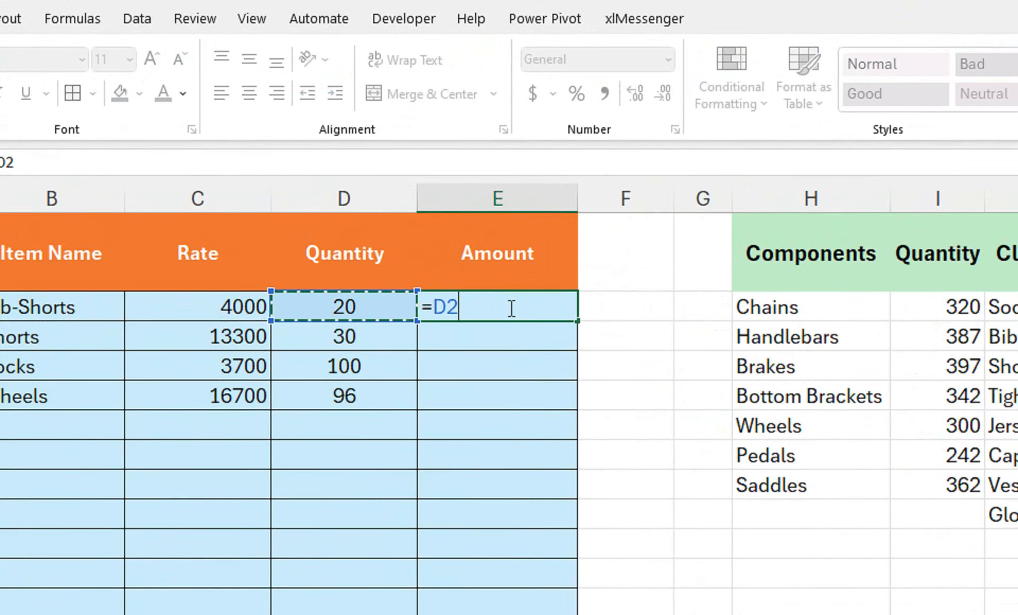
text(*)
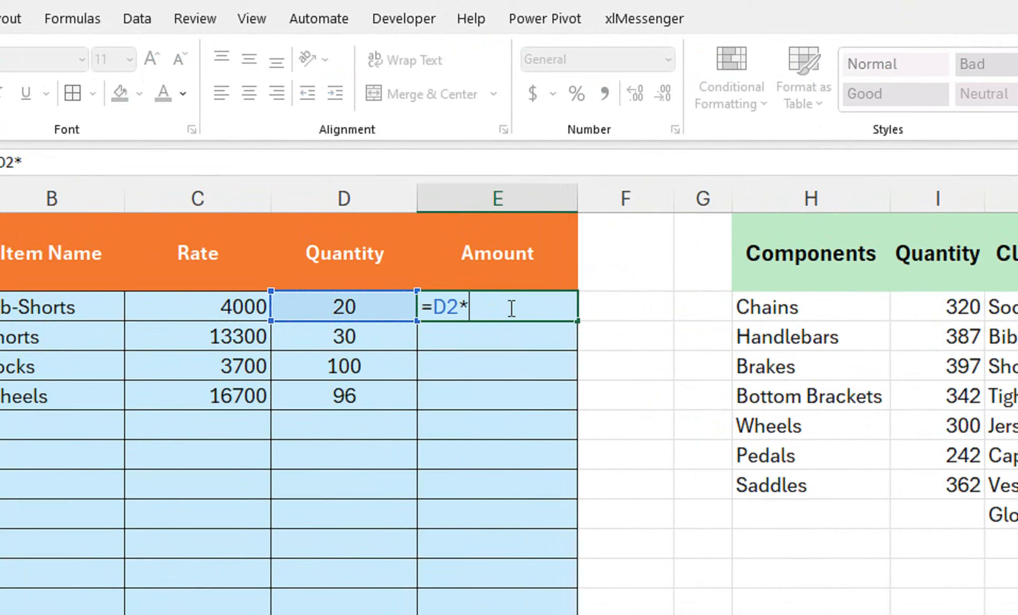
key(Left)
key(Left)
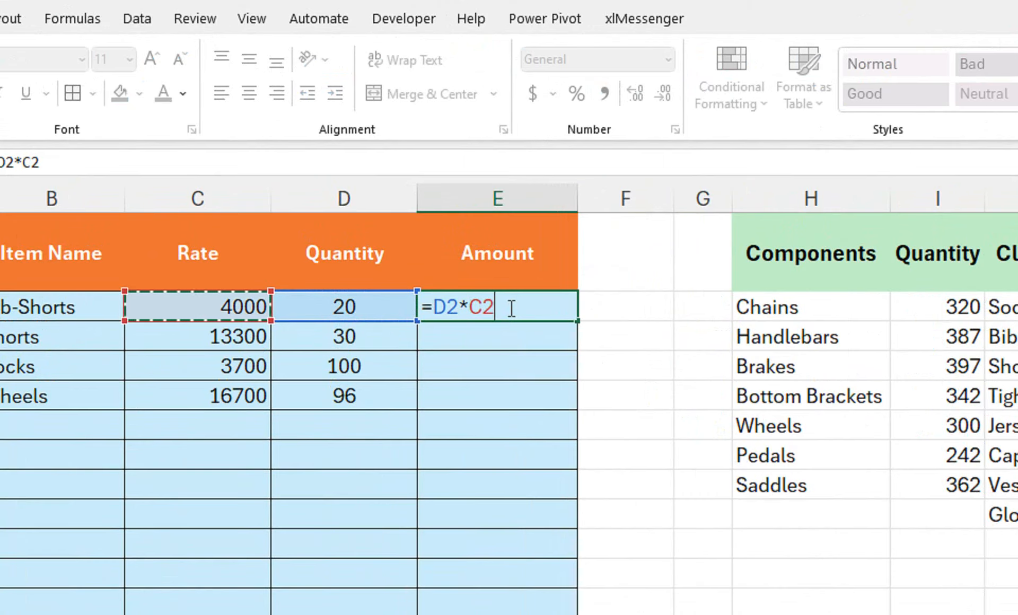
key(Return)
Try filling the Amount formula from E2 down to E7, and undo the fill
click(509, 307)
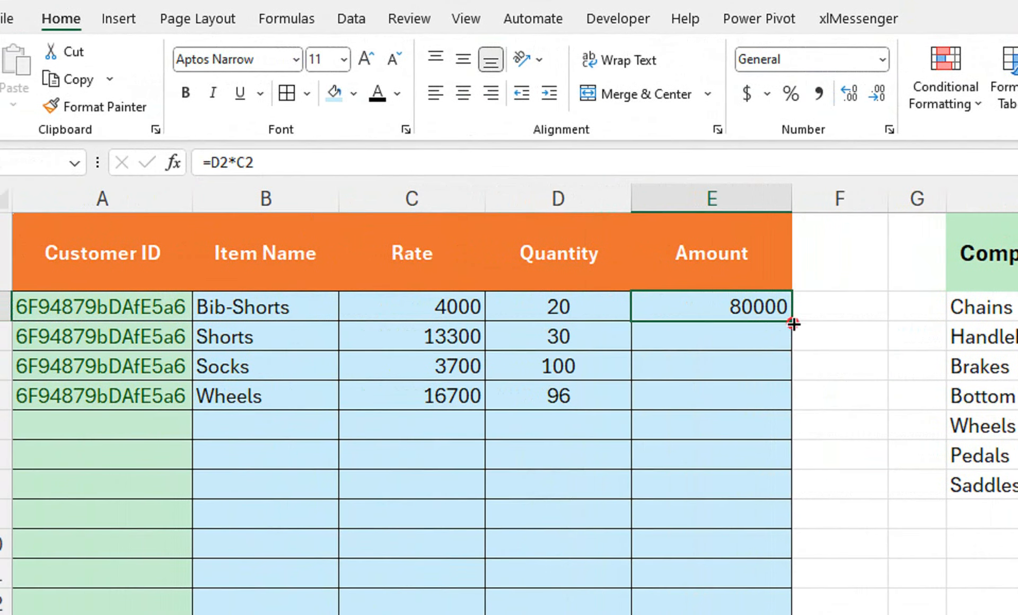
drag(792, 321, 791, 467)
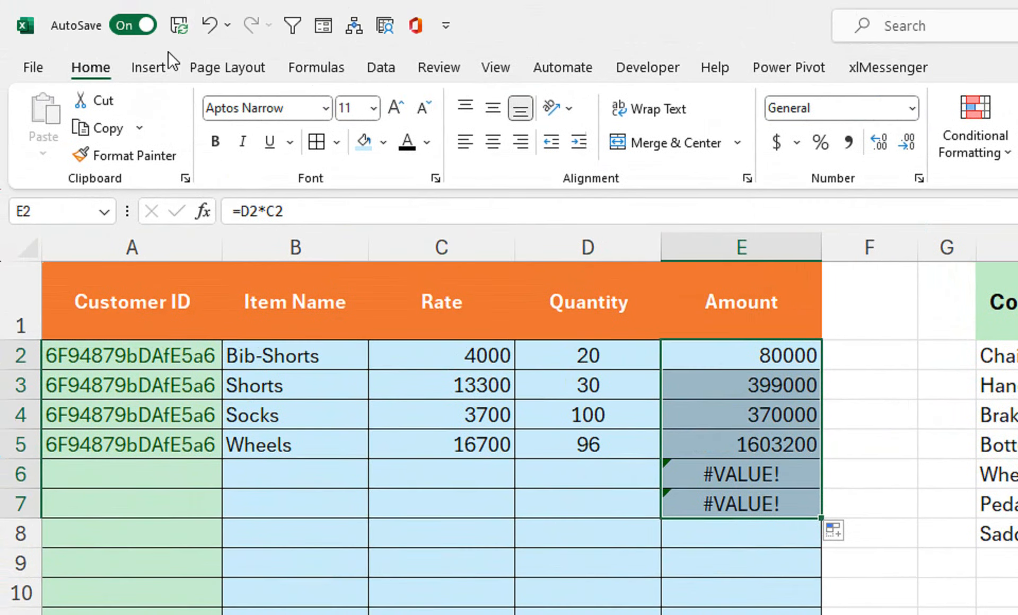
click(210, 25)
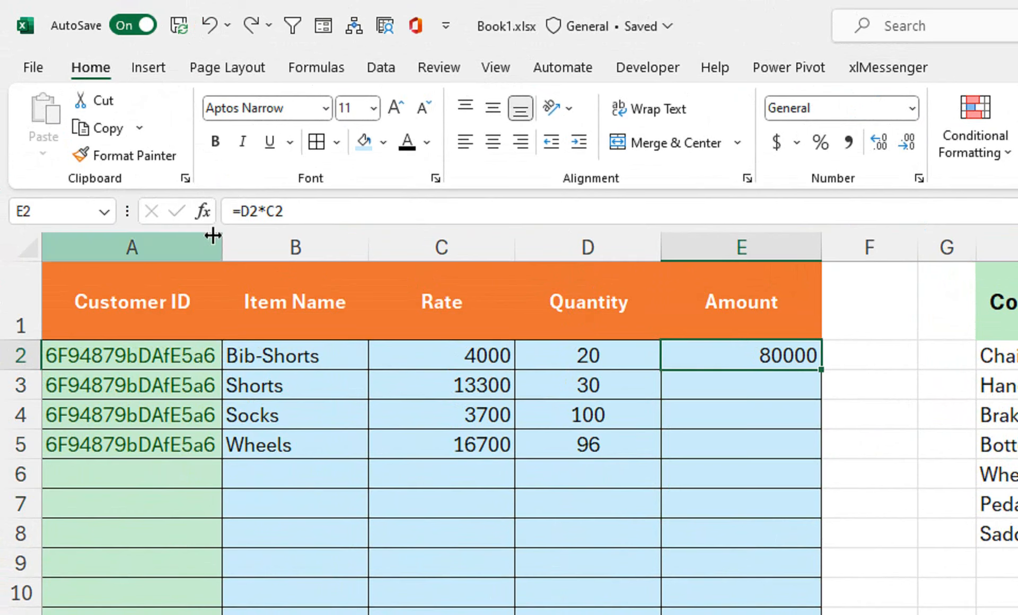
Wrap the E2 formula in IFERROR with an empty text fallback, making it =IFERROR(D2*C2,"")
click(237, 212)
click(240, 212)
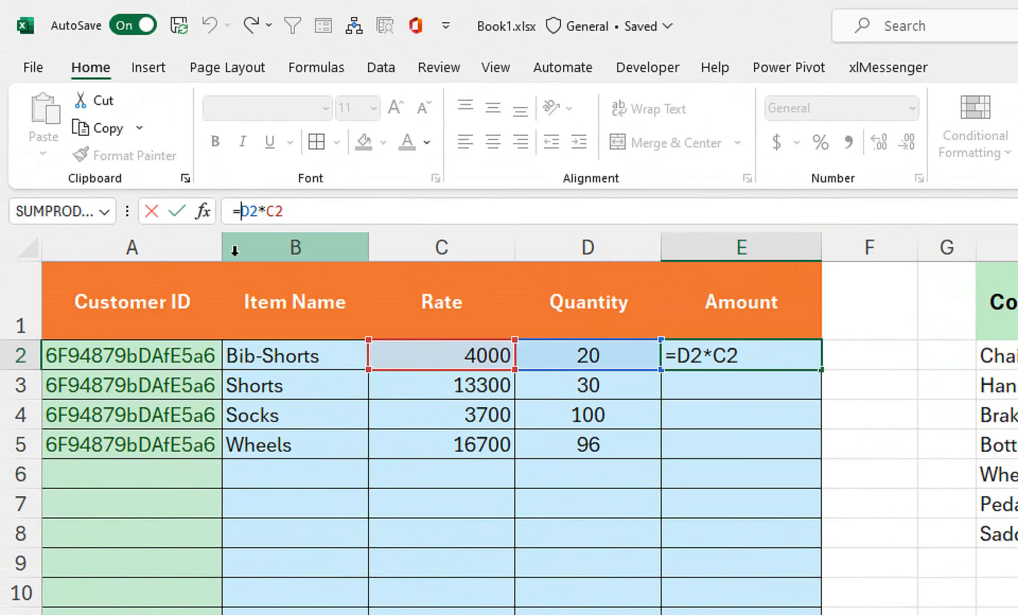
text(if)
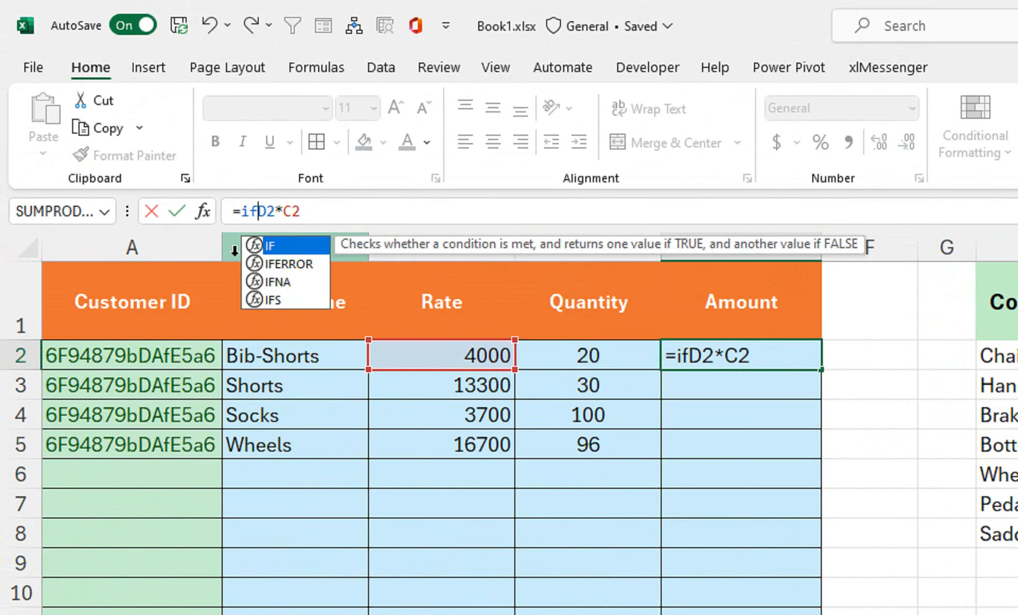
key(Down)
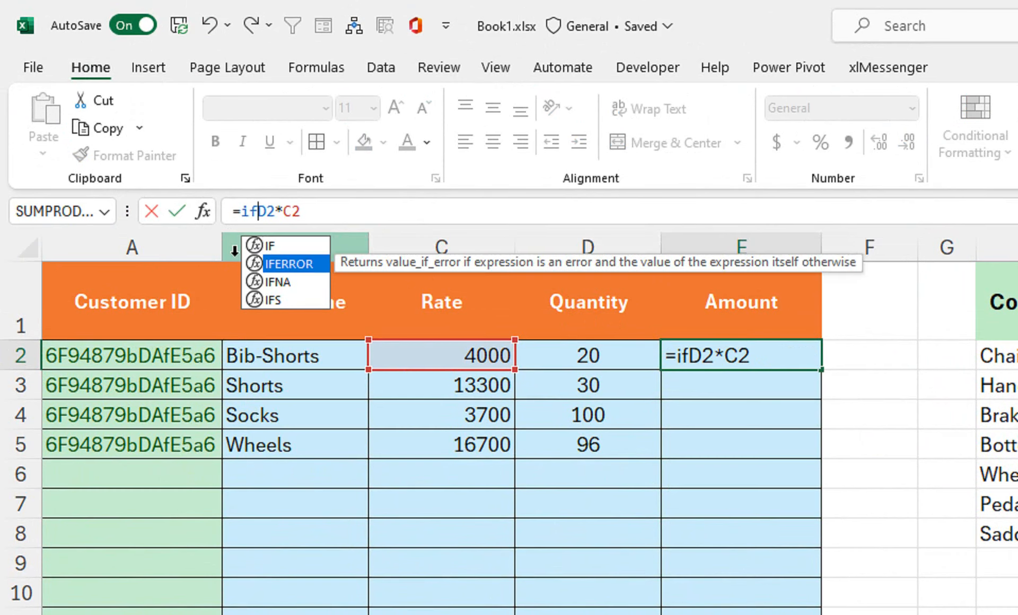
key(Tab)
click(398, 223)
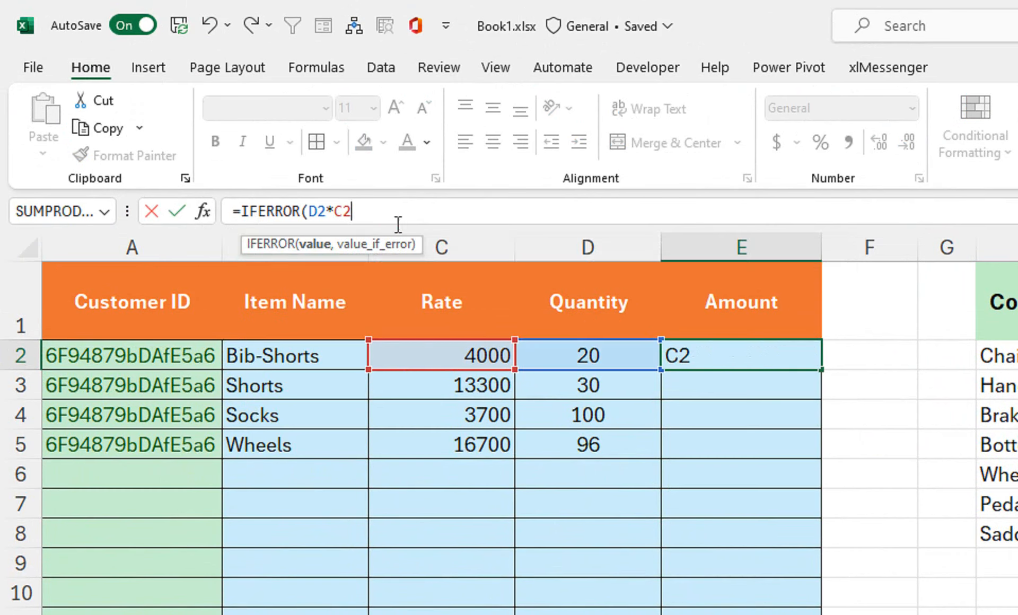
text(,"")
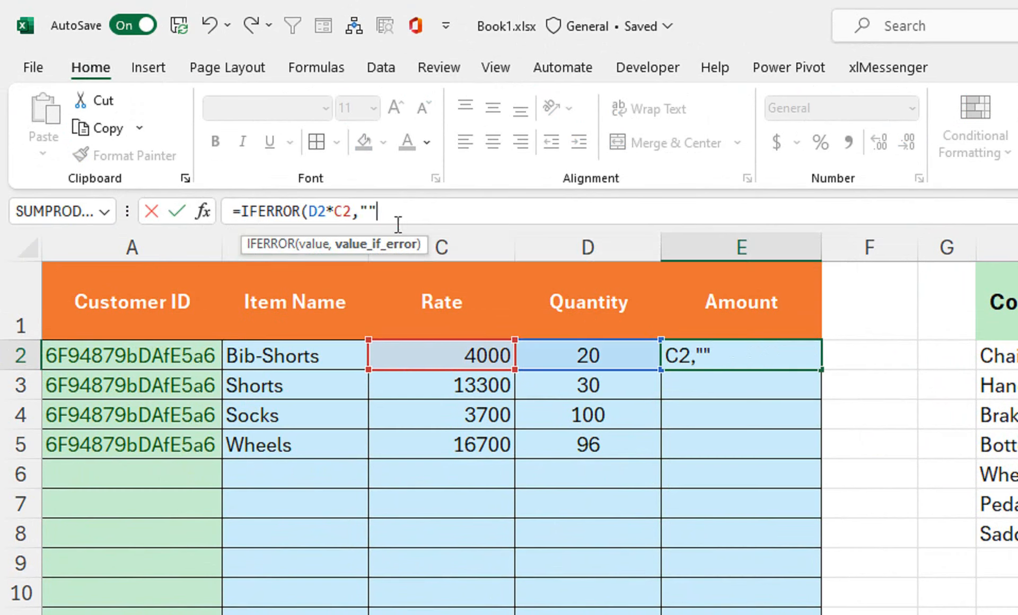
text())
key(Return)
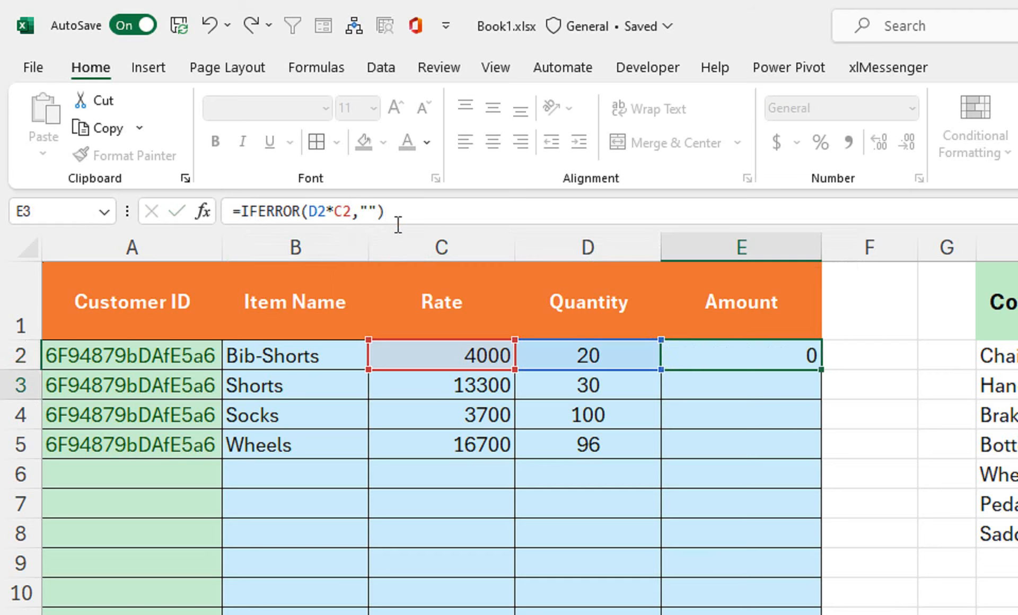
Fill the IFERROR amount formula from E2 down the rest of the Amount column
click(724, 353)
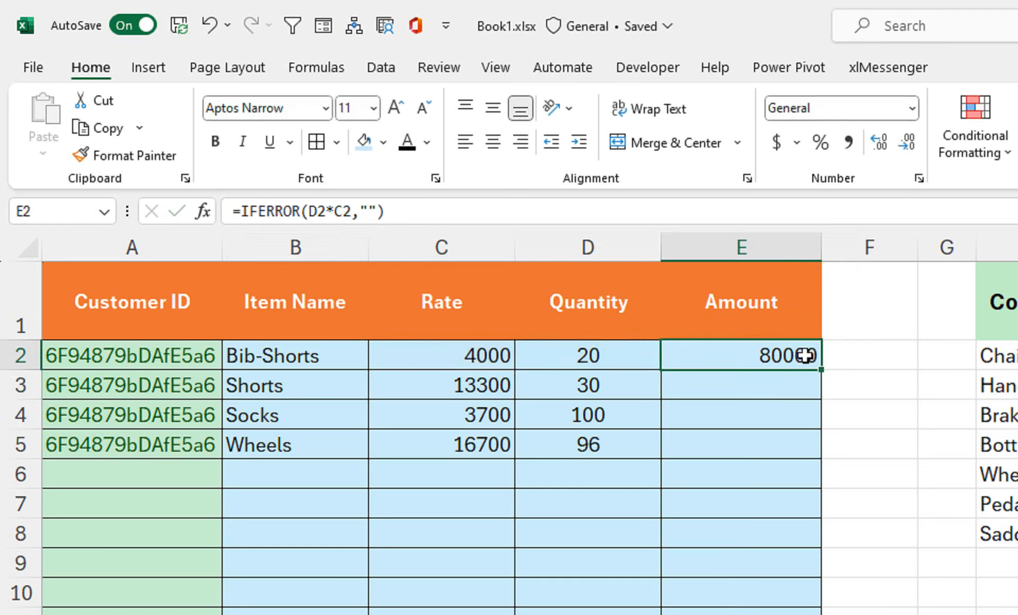
double_click(821, 370)
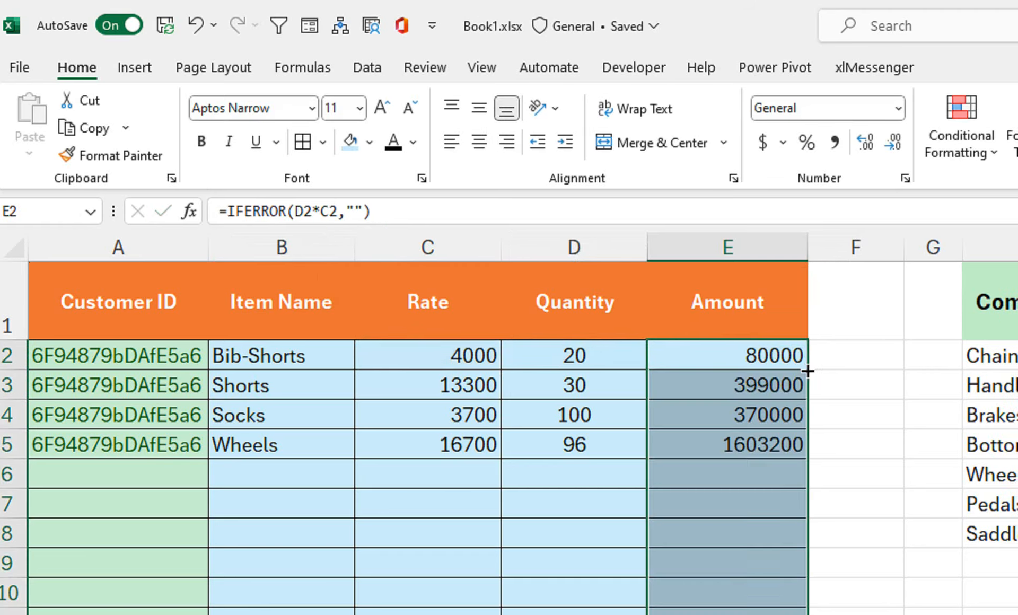
click(761, 437)
Set the customer ID in A6 from its list, choosing a different customer from the rows above
click(189, 470)
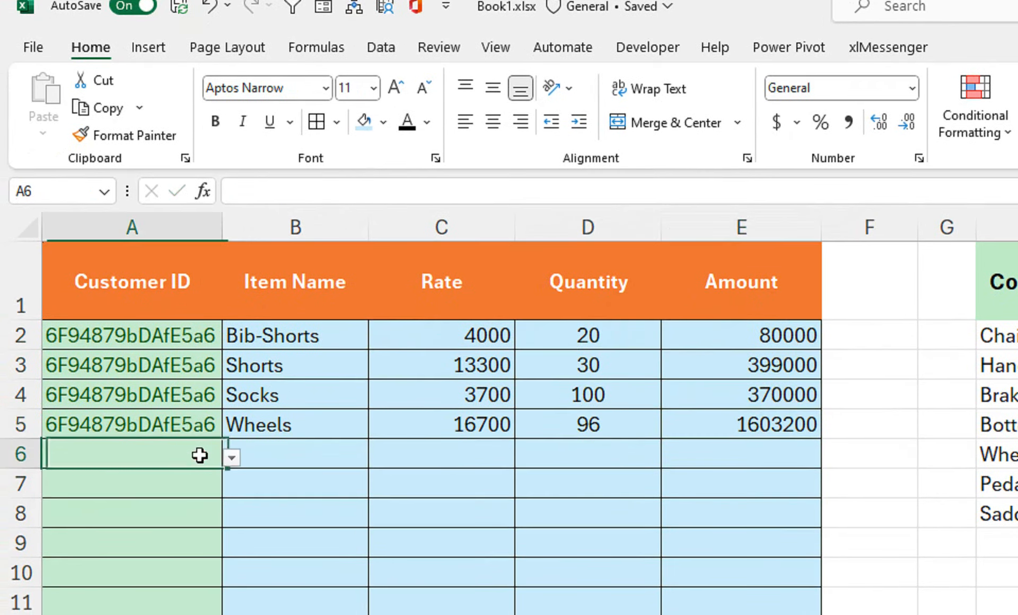
click(217, 471)
click(174, 531)
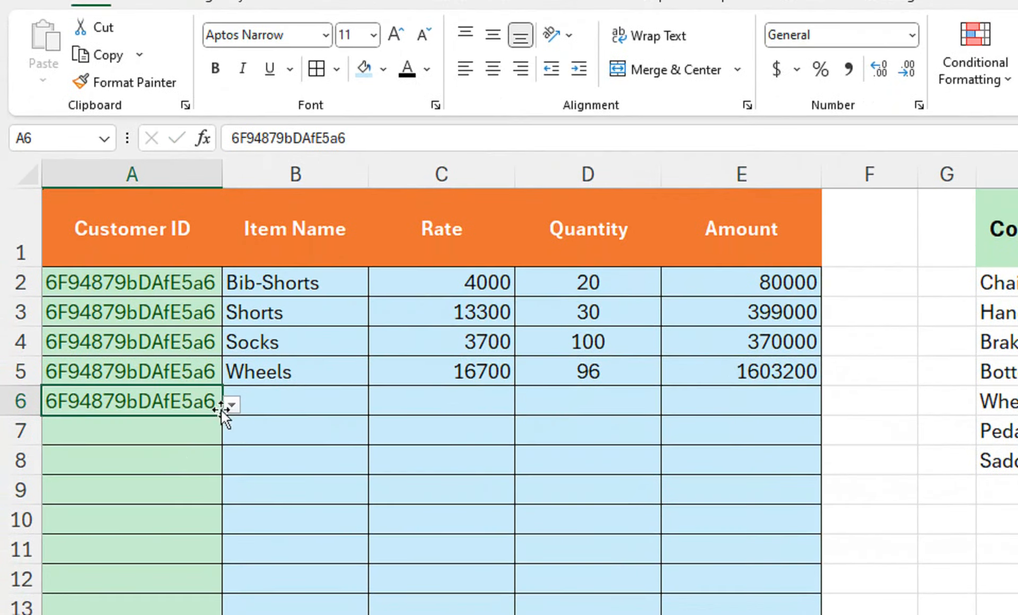
click(231, 404)
click(165, 508)
Choose Pumps as the item name in B6 and select the Quantity cell D6 of that row
click(361, 383)
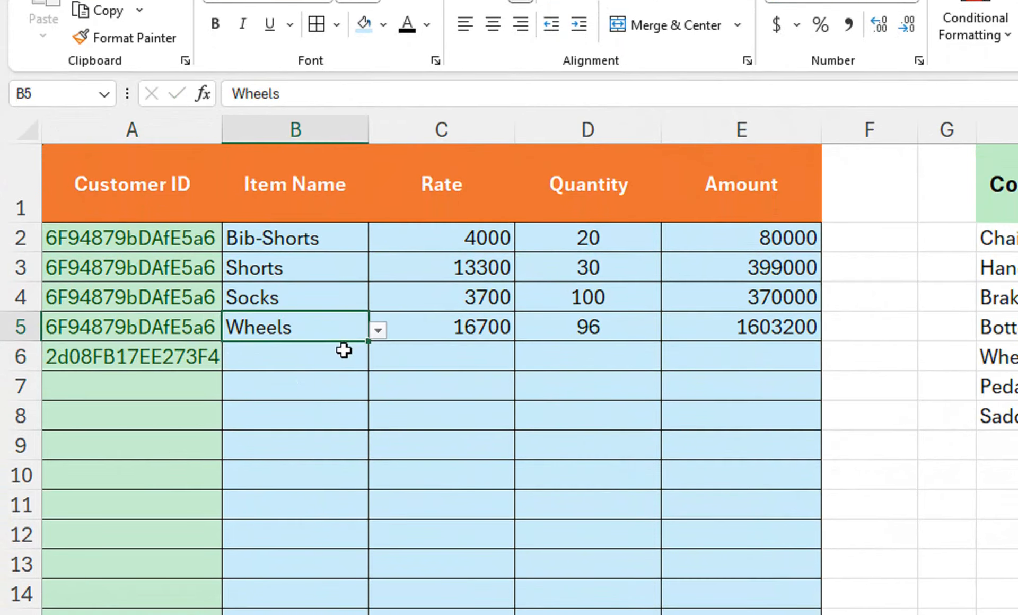
click(357, 356)
click(377, 362)
click(329, 450)
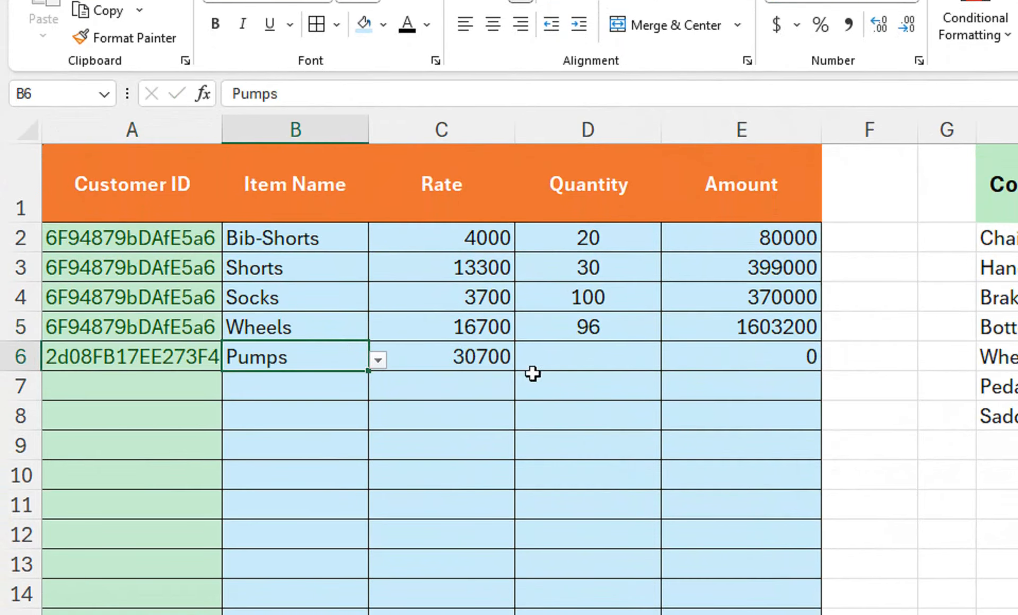
click(639, 365)
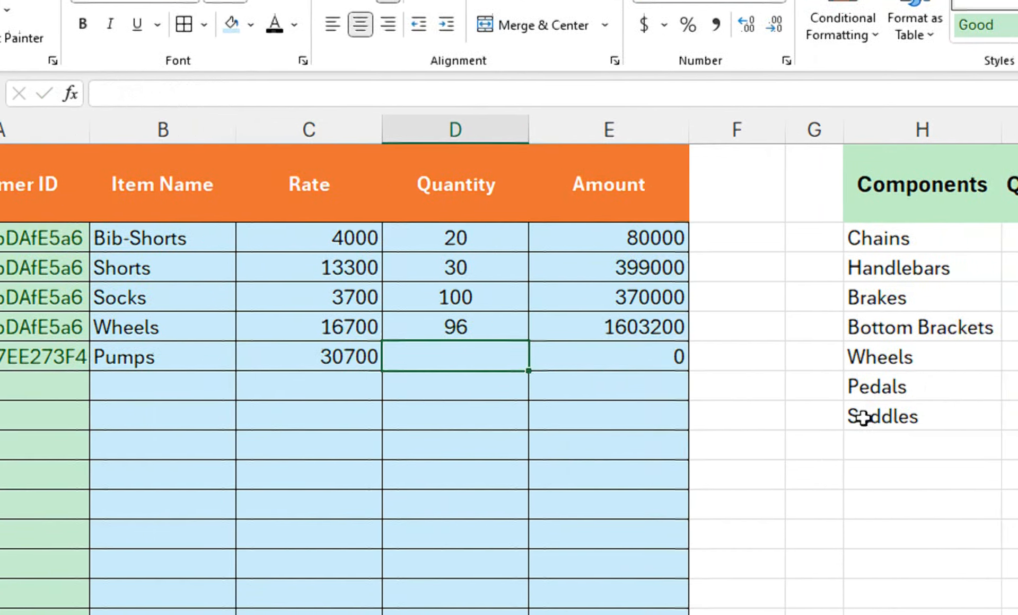
Enter 20 as the quantity of the Pumps sale in D6
text(20)
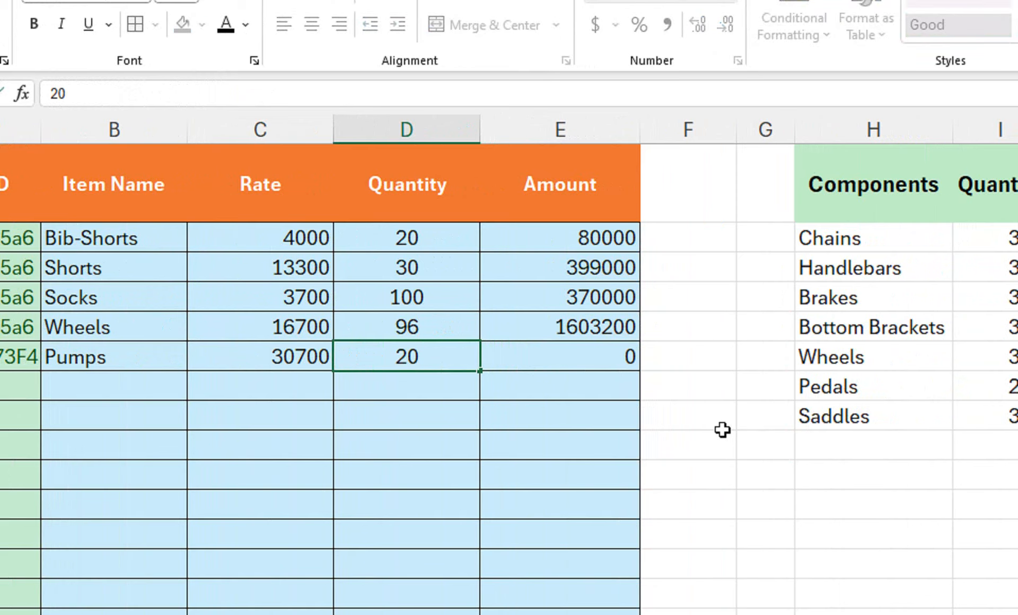
key(Return)
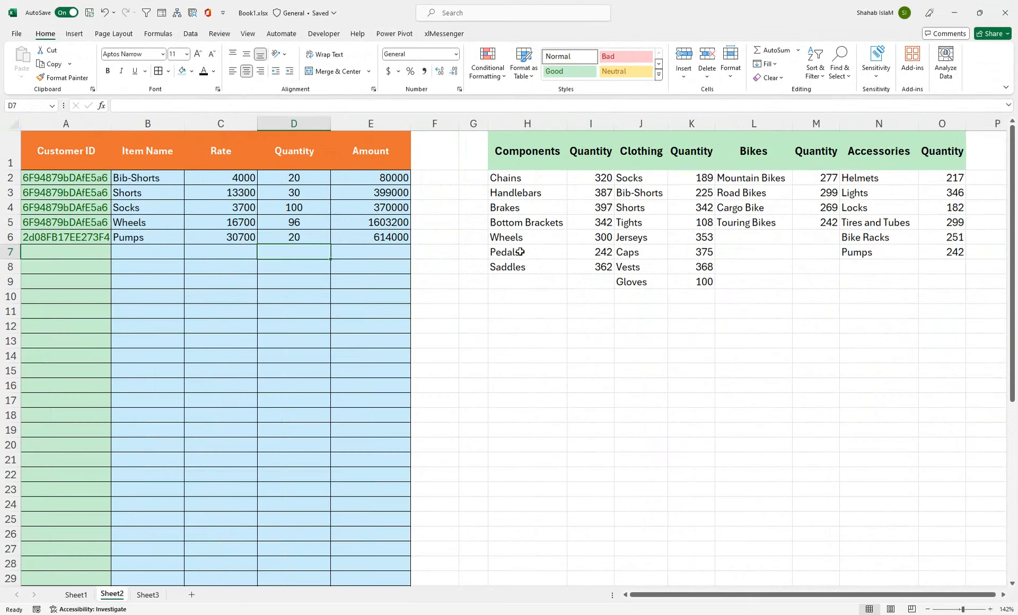
click(347, 251)
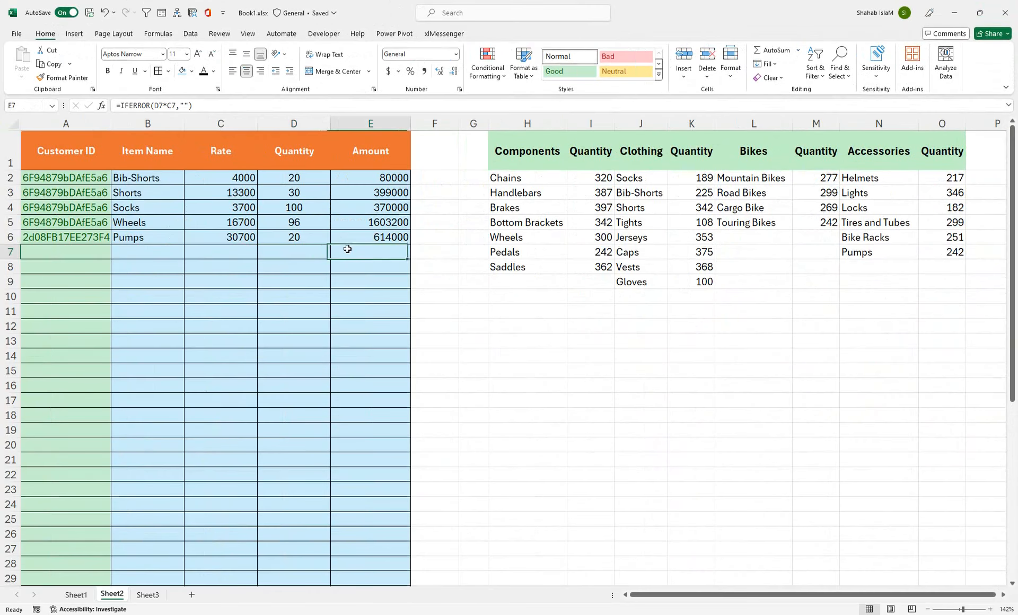
click(61, 147)
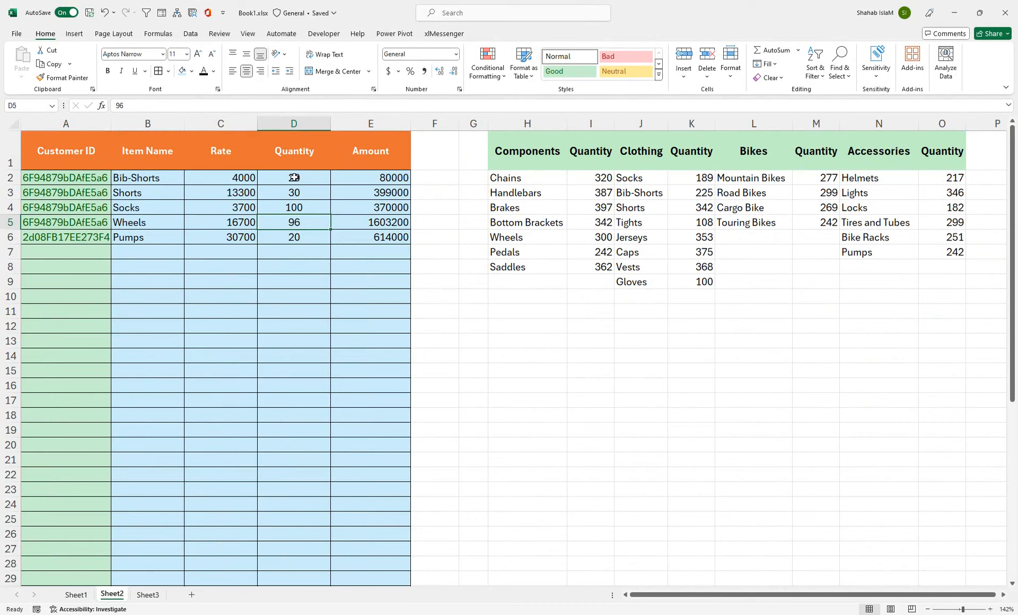
mouse_move(501, 182)
mouse_down()
mouse_move(941, 260)
mouse_move(943, 281)
mouse_up()
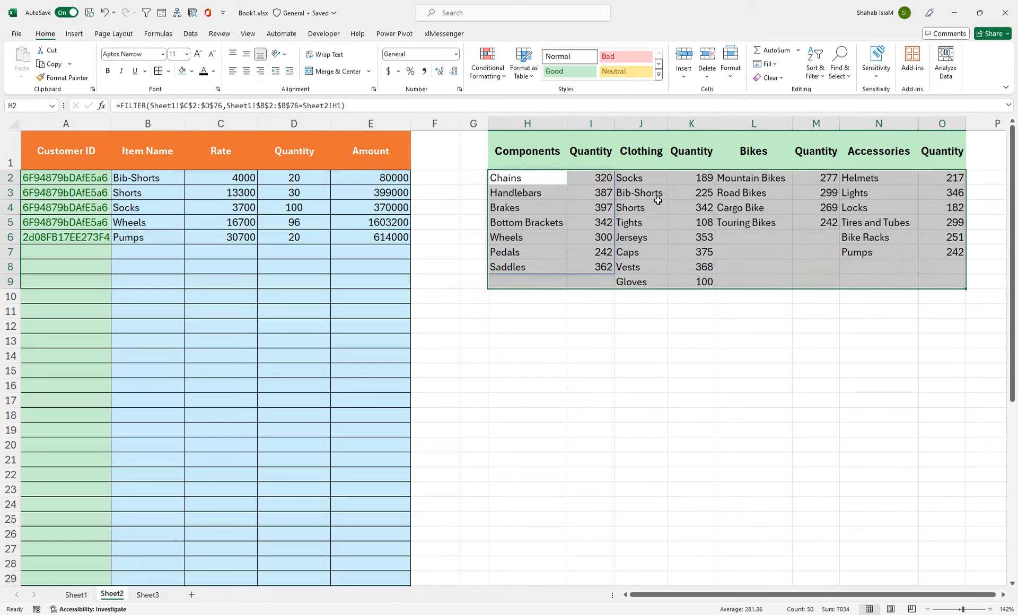
click(487, 66)
mouse_move(493, 101)
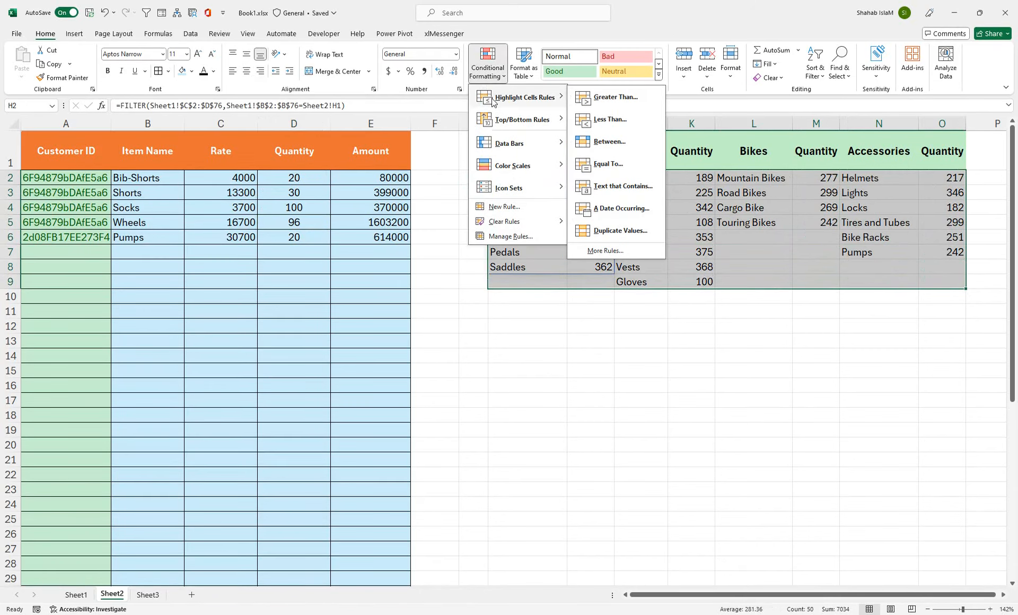
click(128, 254)
Set the customer ID in A7 from its list, choosing a customer not used in the rows above
click(96, 256)
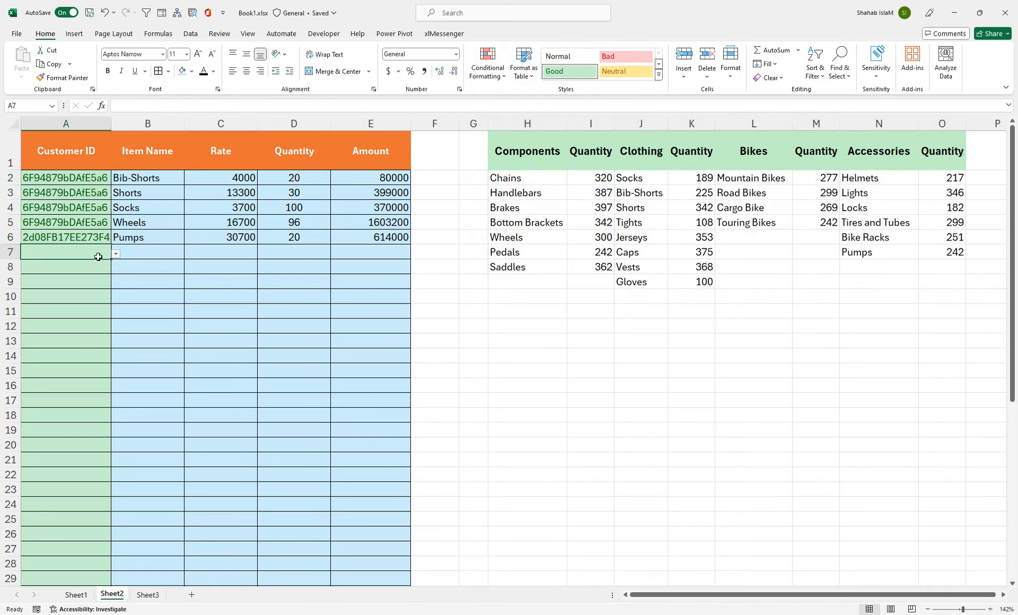
click(121, 255)
click(98, 253)
click(115, 253)
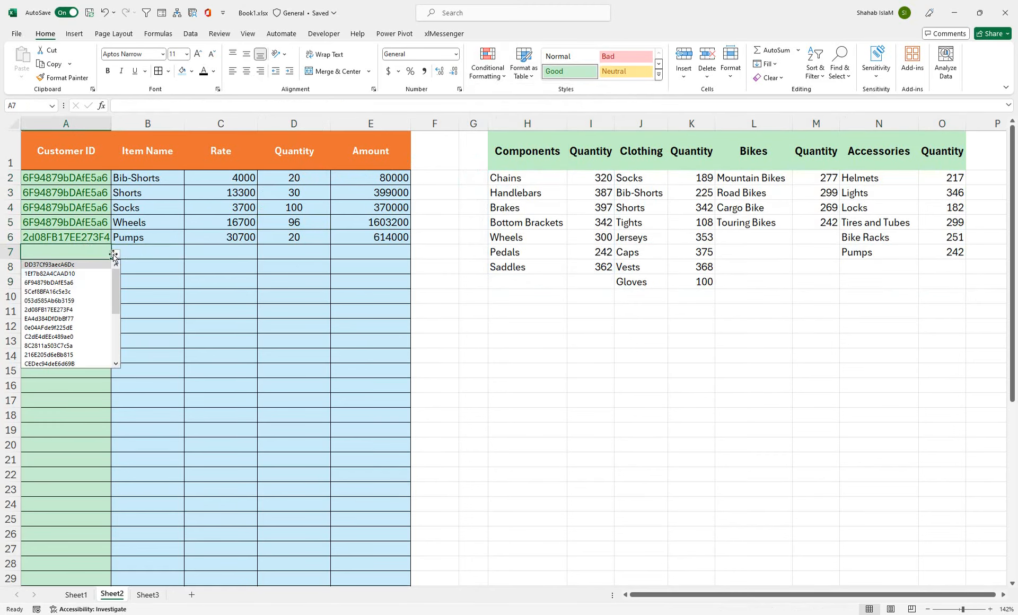
click(73, 319)
Choose Gloves as the item name in B7 and enter a quantity of 50 in D7
click(150, 252)
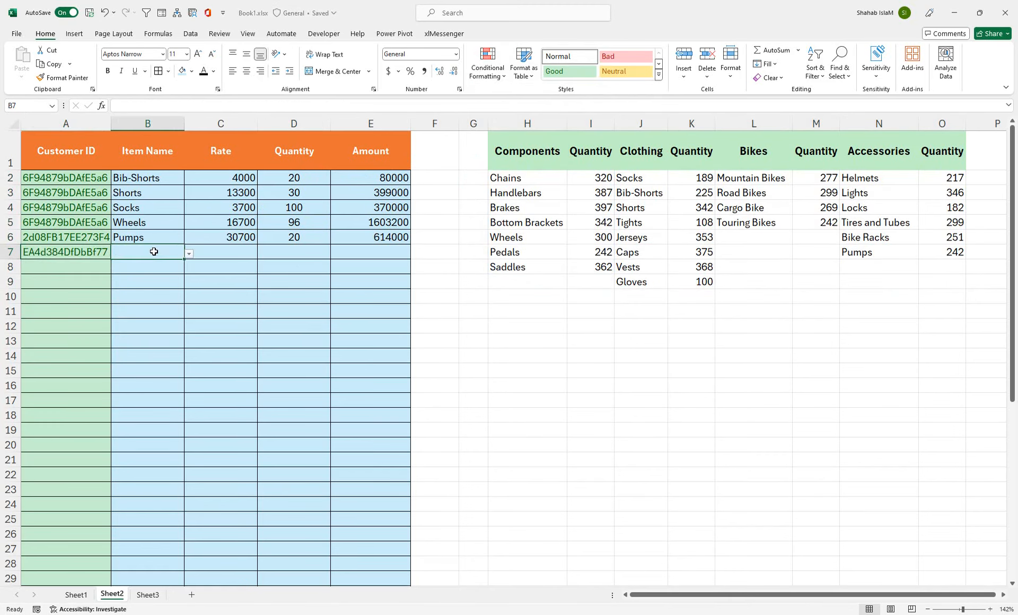
click(222, 250)
click(161, 253)
click(189, 254)
click(159, 345)
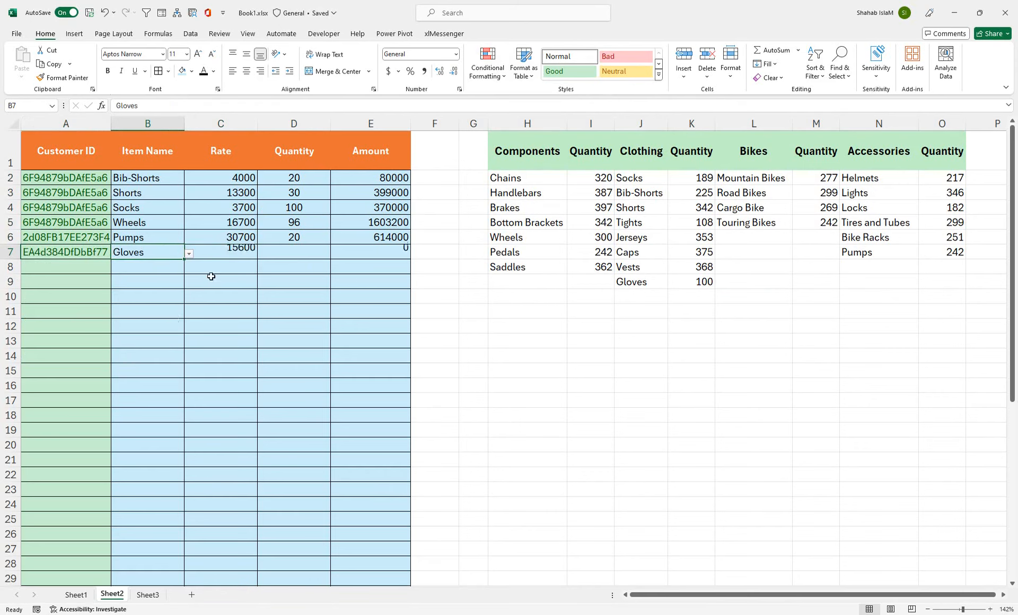
click(302, 252)
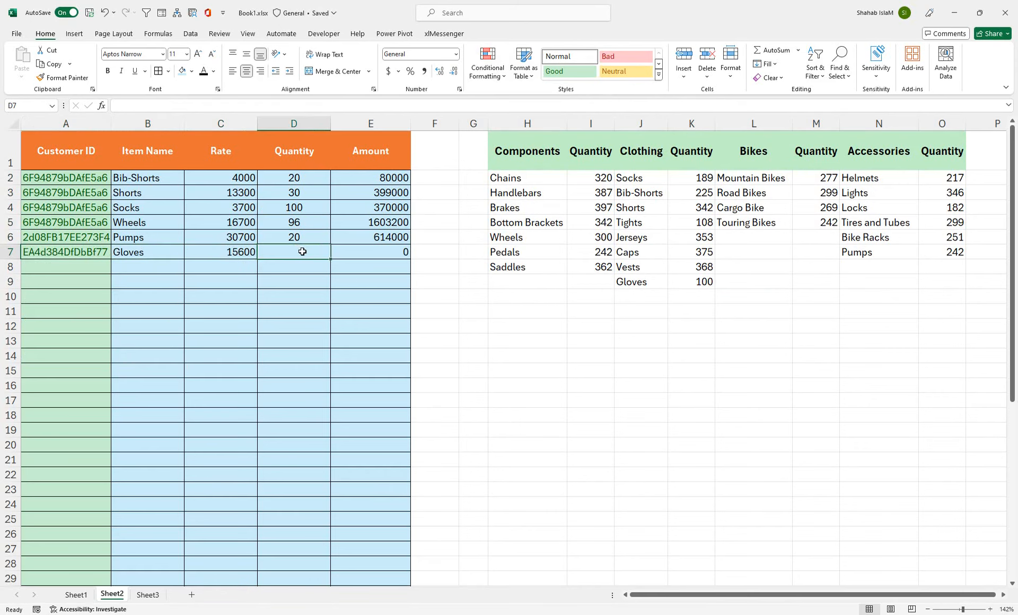
text(50)
key(Return)
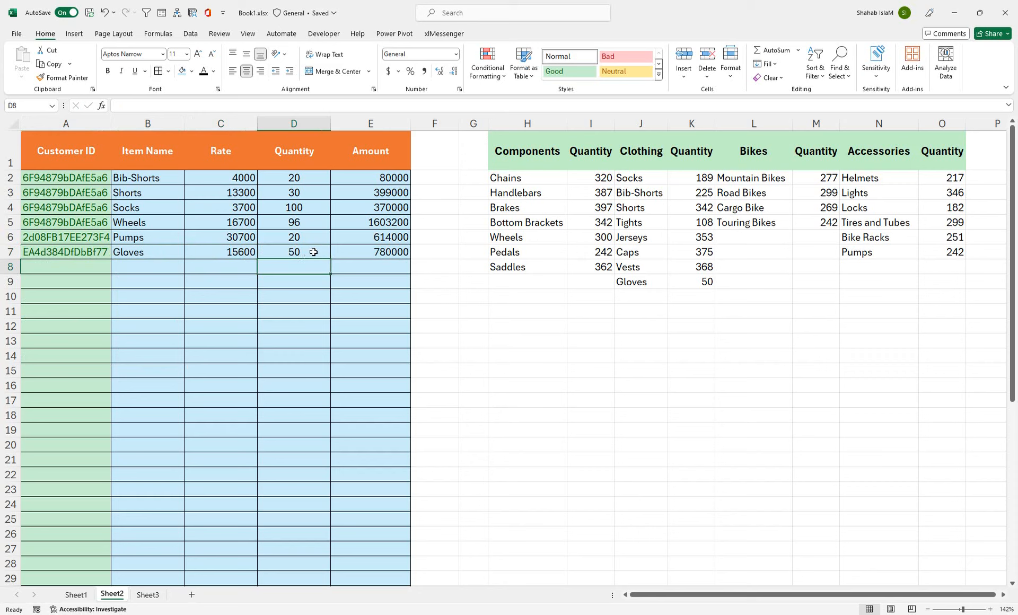
Set the customer ID in A8 from its list, choosing another customer not yet in the sales table
click(103, 267)
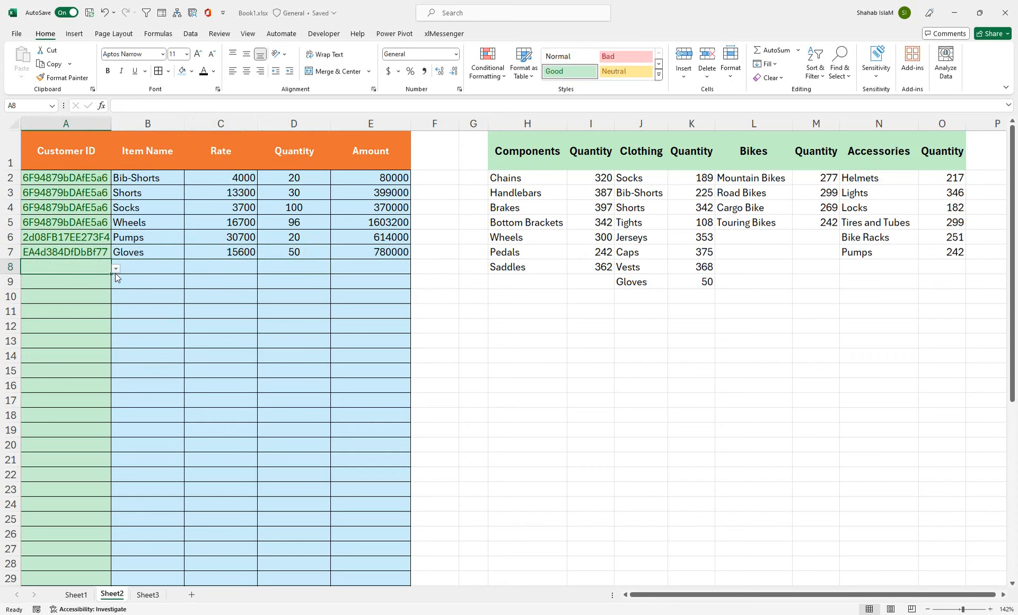
click(115, 269)
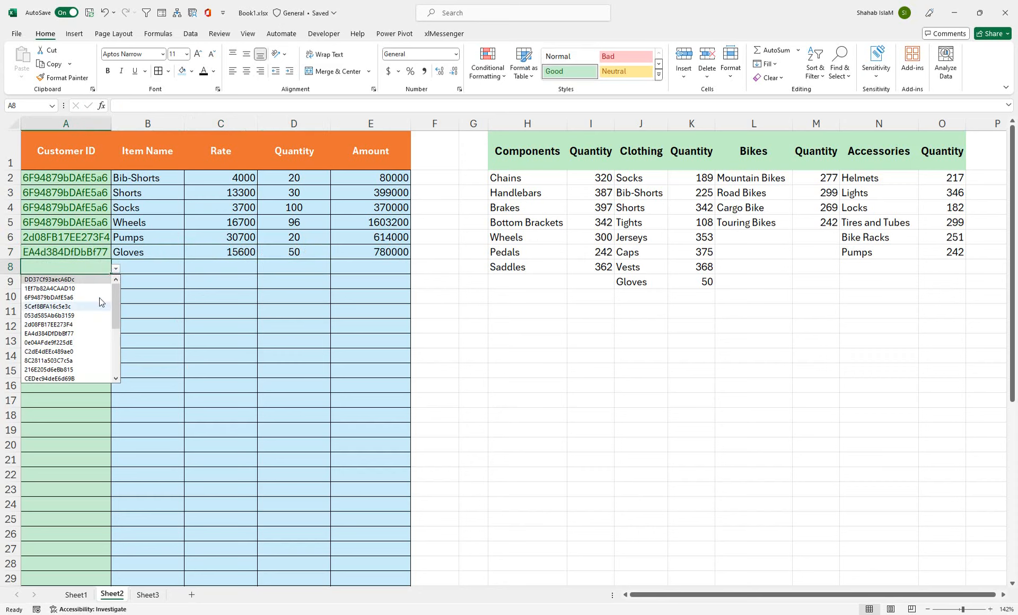
click(79, 351)
Choose Brakes as the item name in B8 and enter a quantity of 300 in D8
click(173, 265)
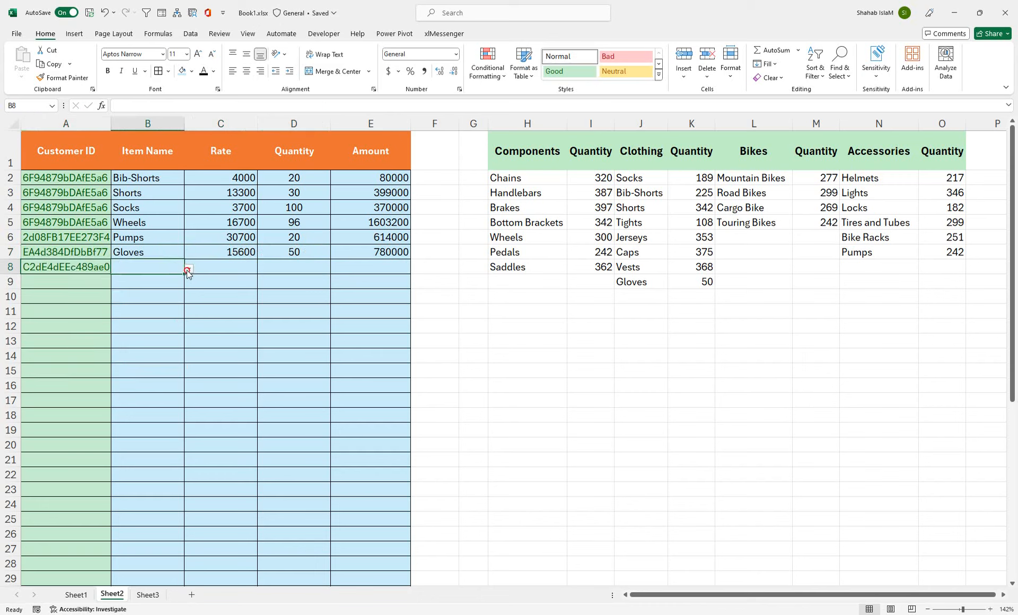
click(188, 269)
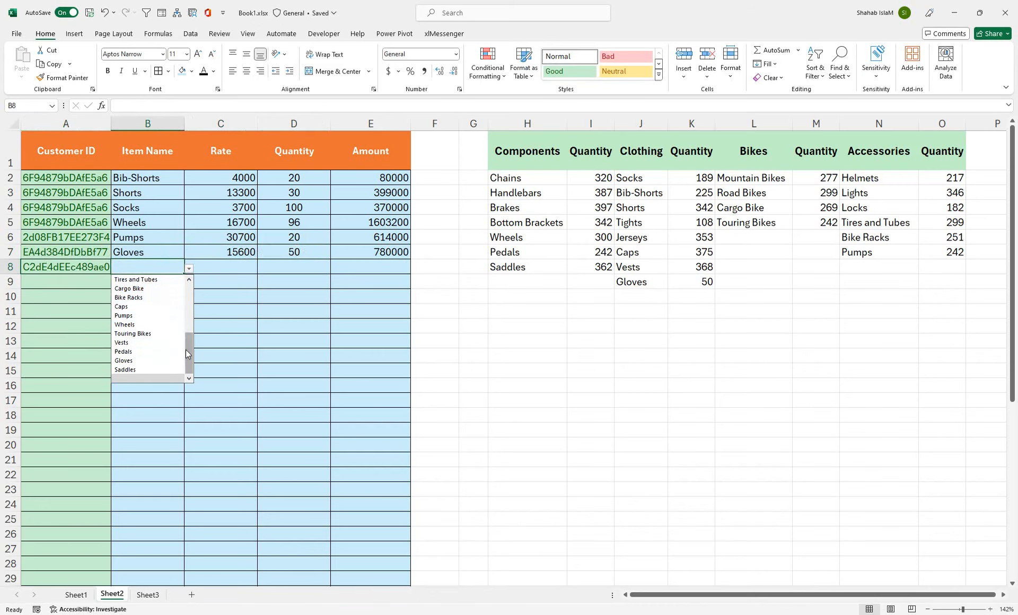
drag(185, 349, 191, 317)
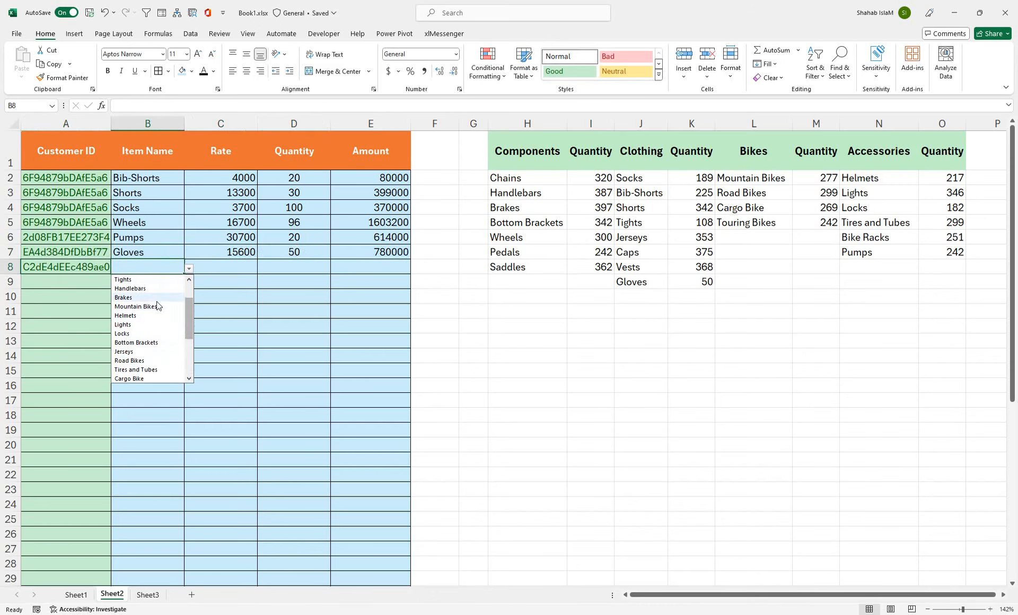
click(151, 298)
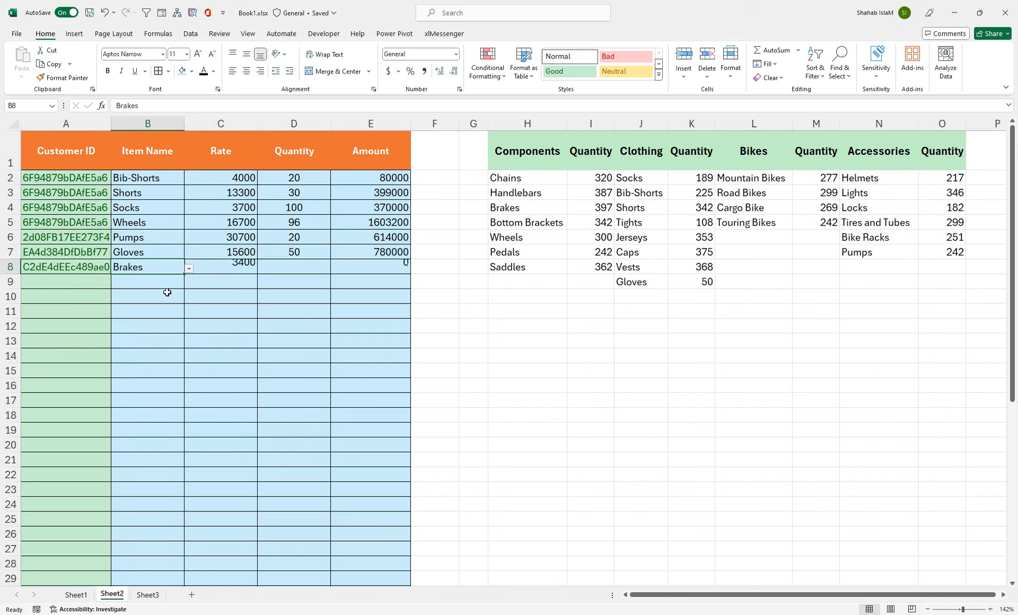
click(307, 269)
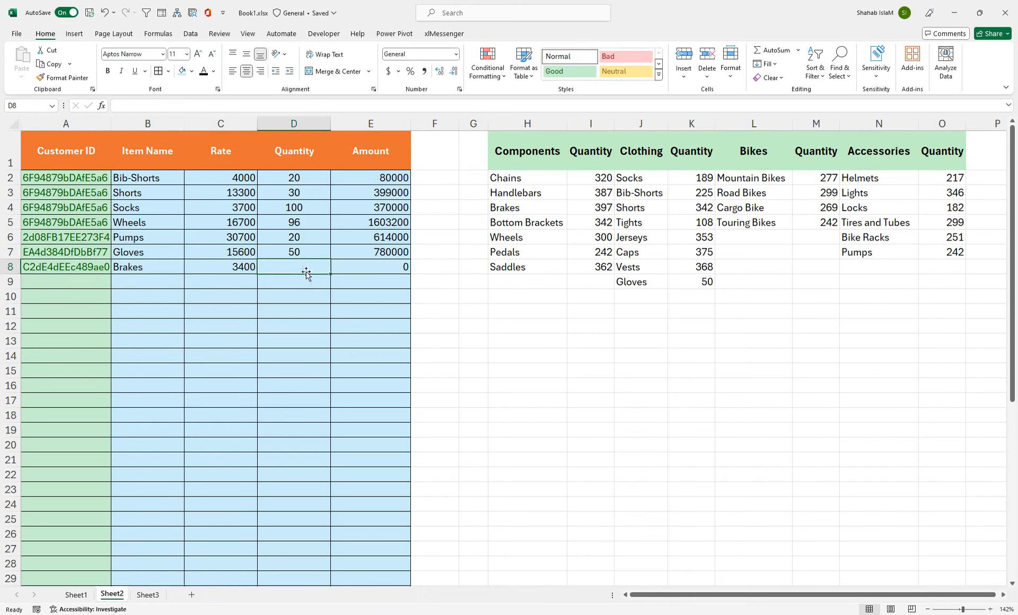
text(300)
key(Return)
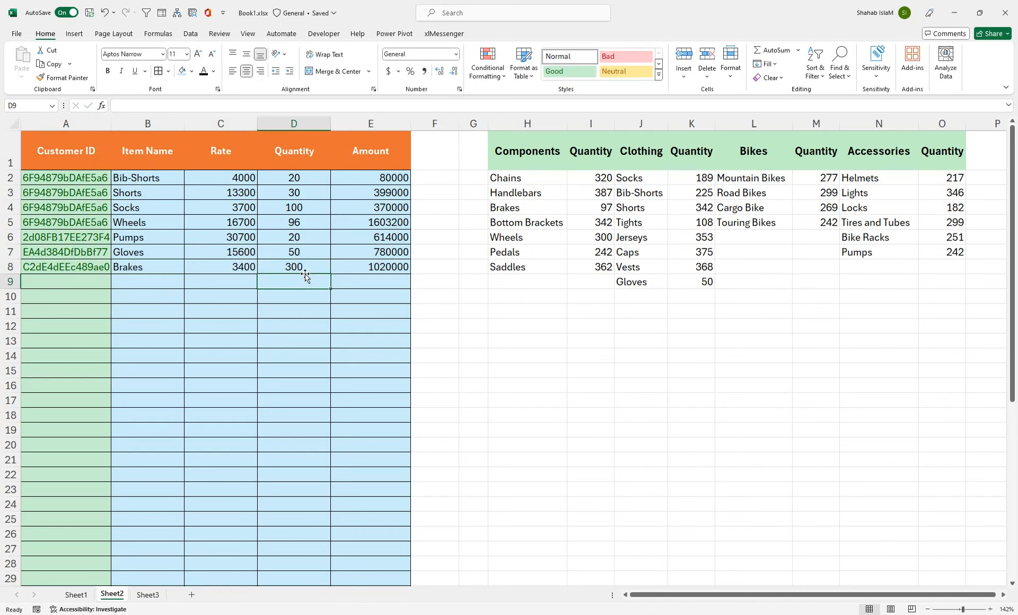
Start a Between conditional formatting rule on the stock list H2:O9, keeping its dialog clear of the listed quantities
click(584, 207)
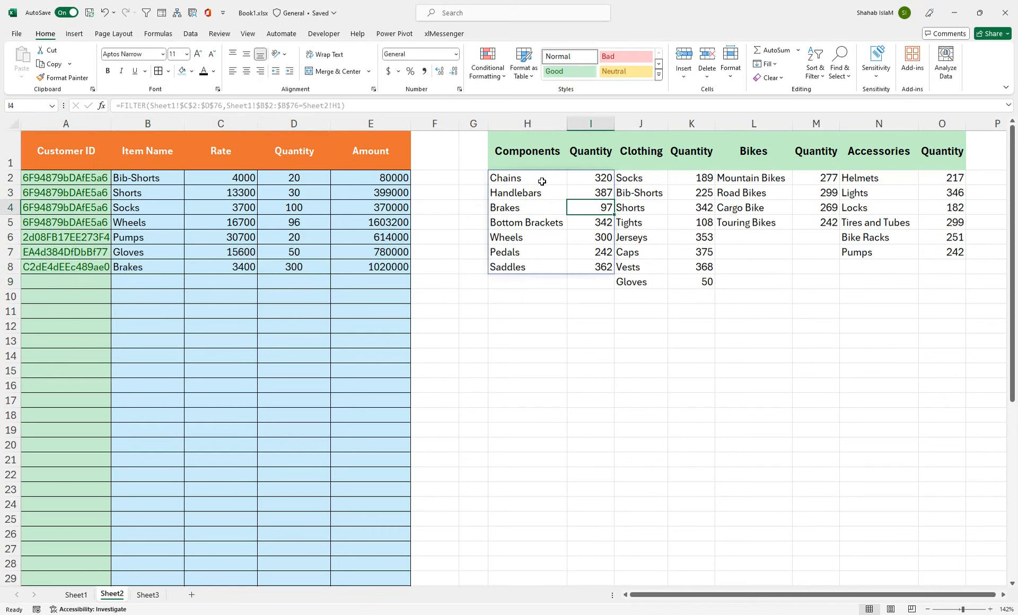
drag(949, 180, 532, 281)
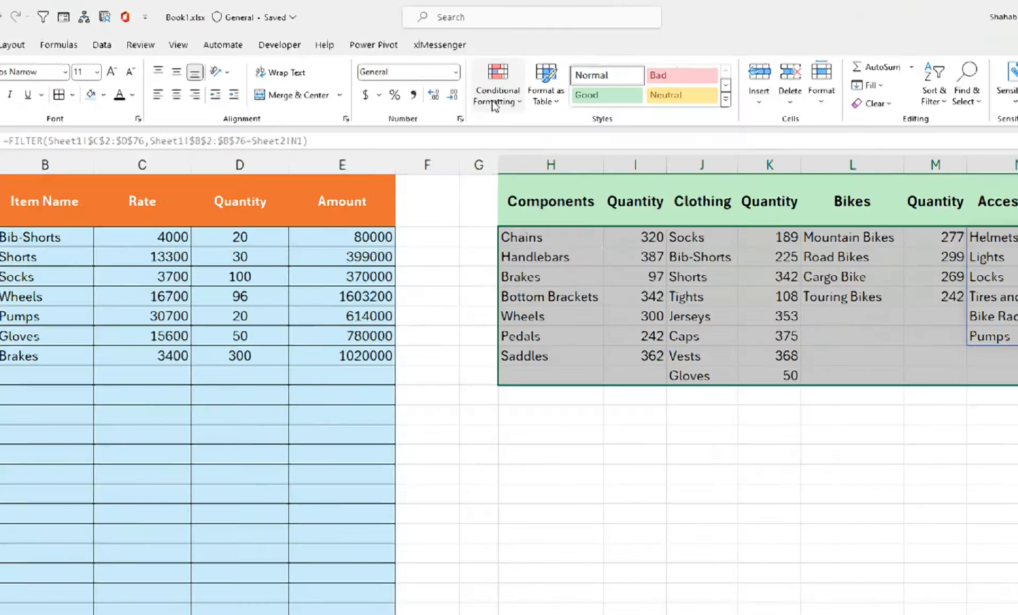
click(488, 63)
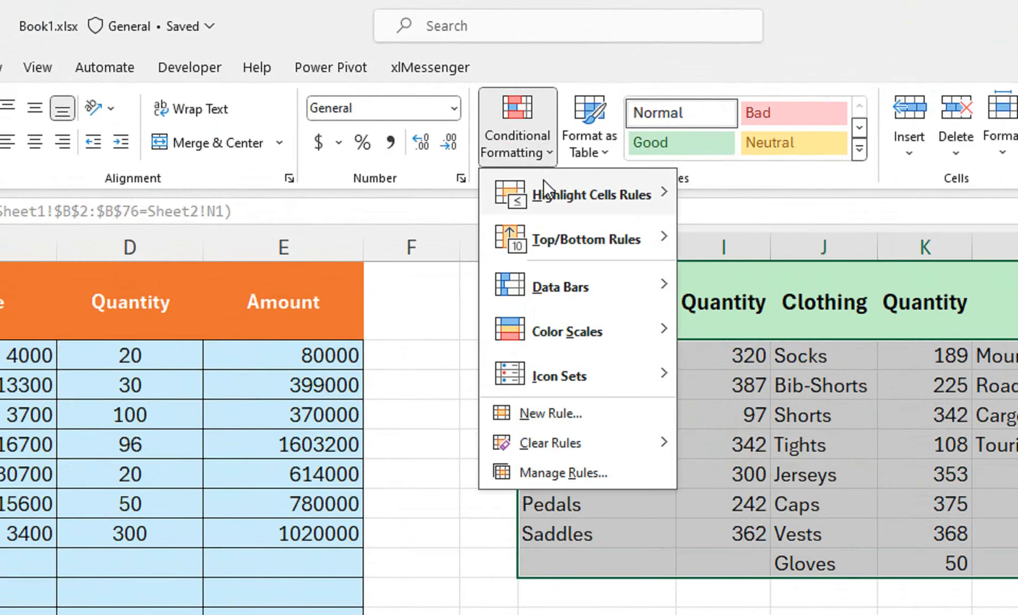
mouse_move(543, 180)
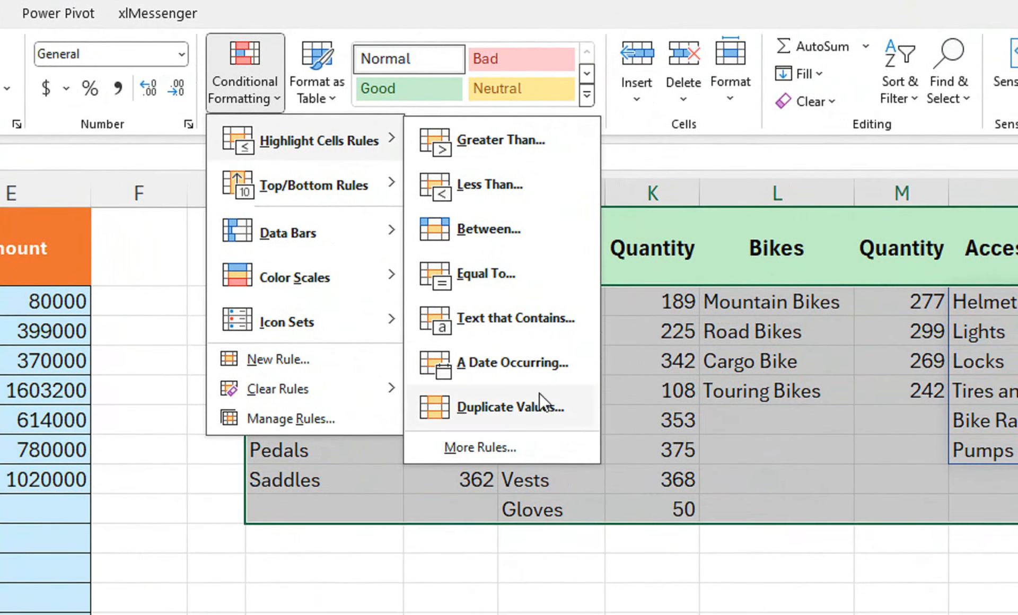
click(489, 242)
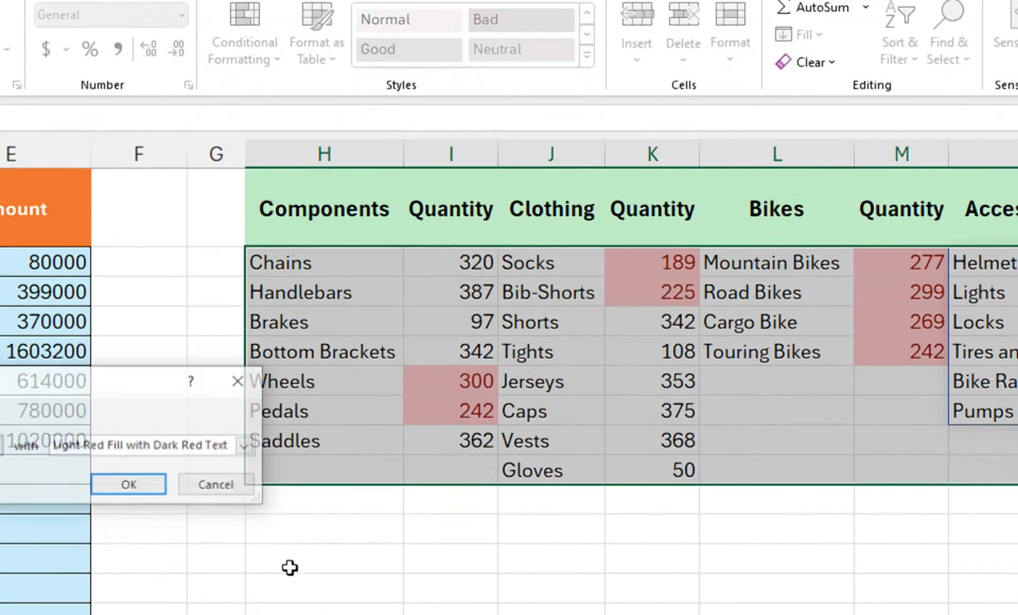
drag(85, 421, 747, 543)
drag(854, 425, 961, 416)
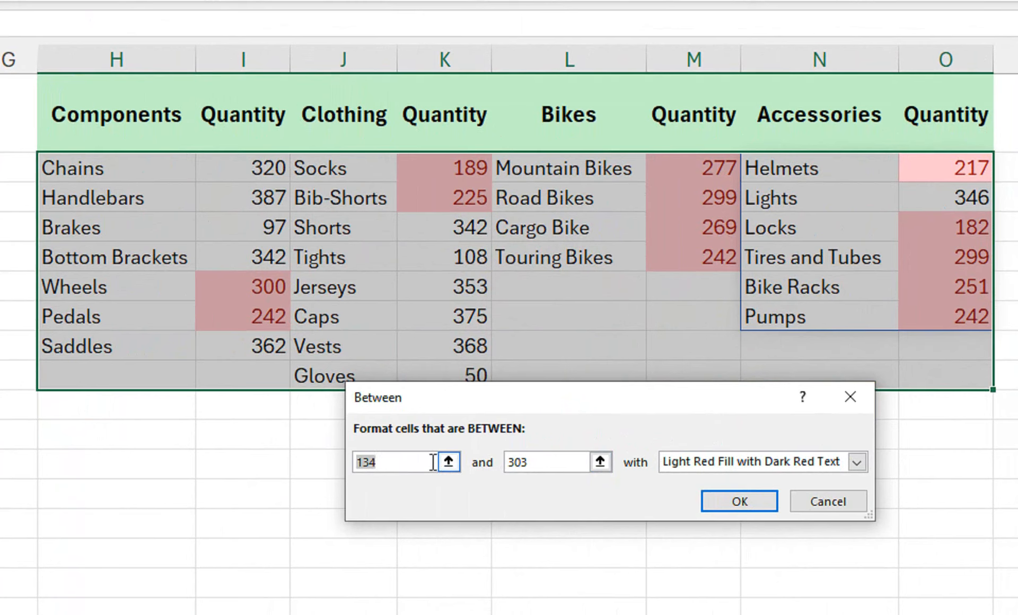
Set the Between rule's limits to 1 and 100
double_click(400, 463)
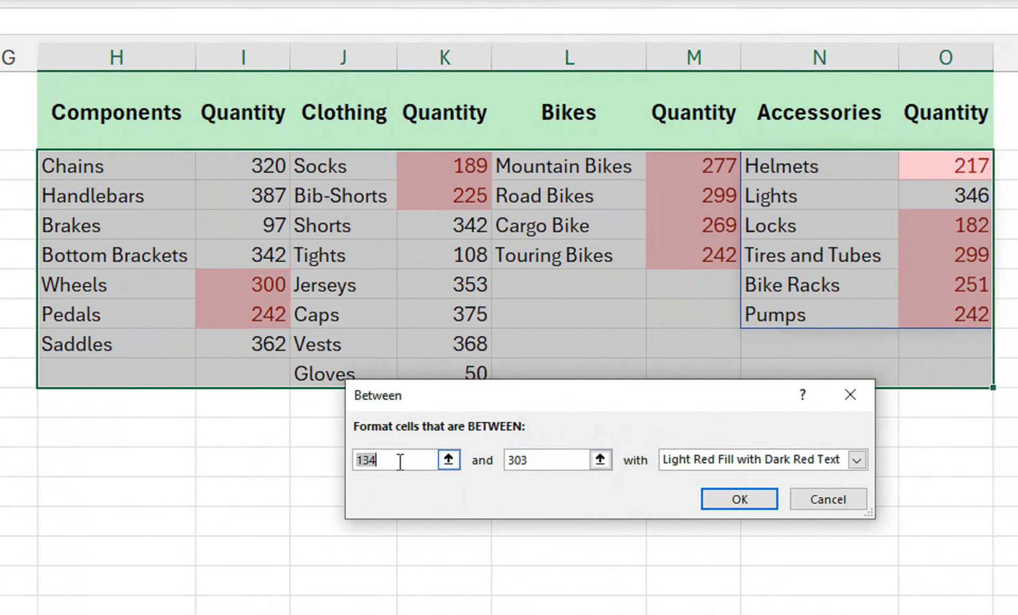
text(1)
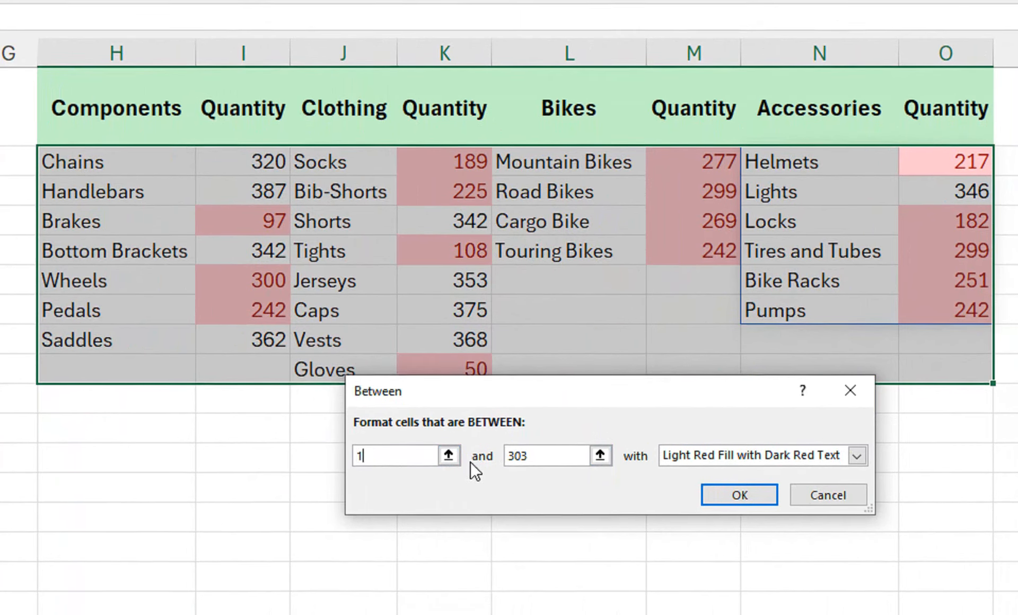
click(532, 462)
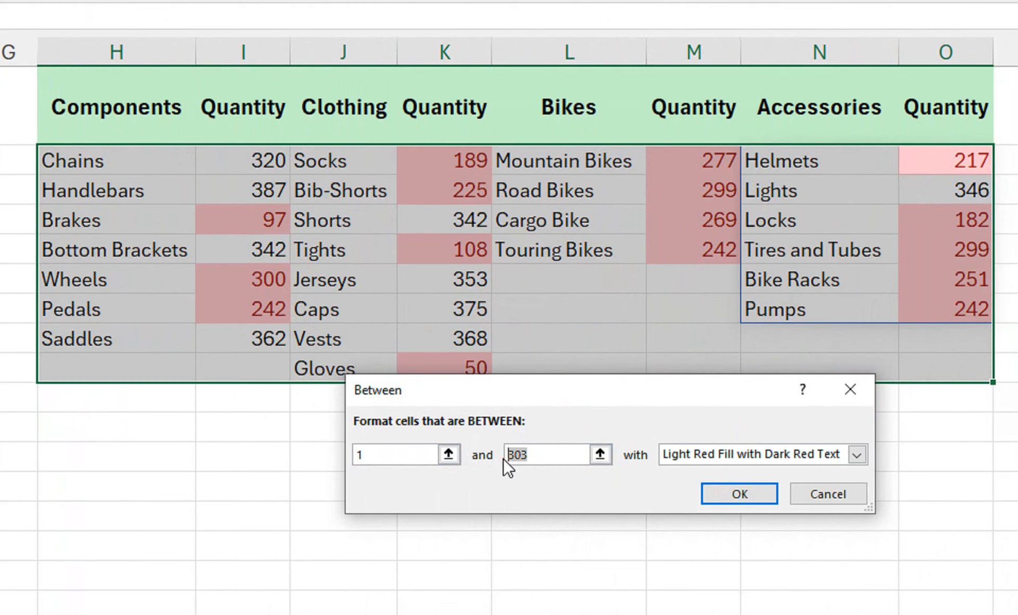
text(100)
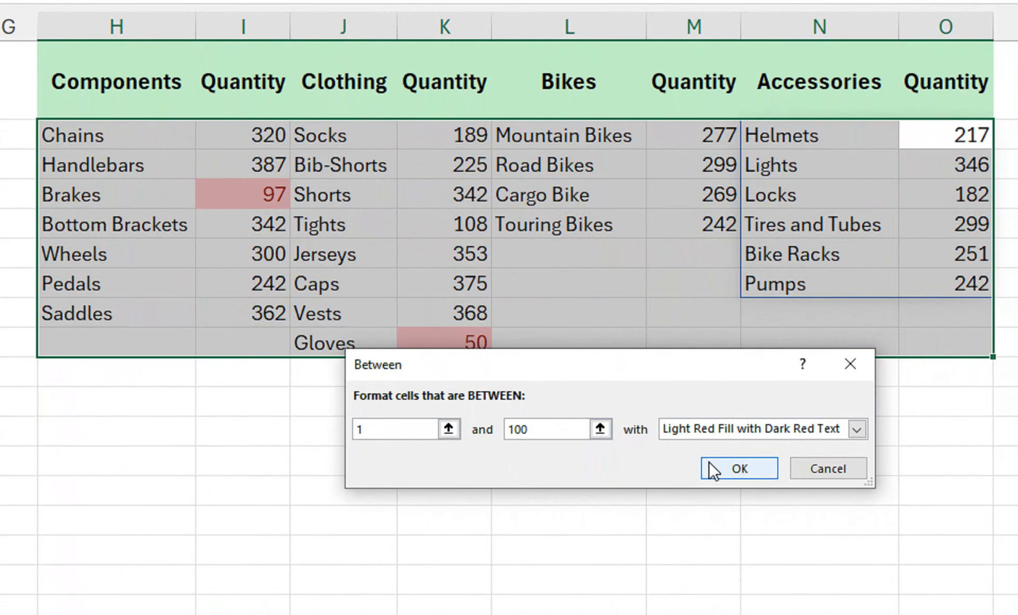
Give the Between rule a custom format with the standard dark red fill colour
click(809, 427)
click(707, 532)
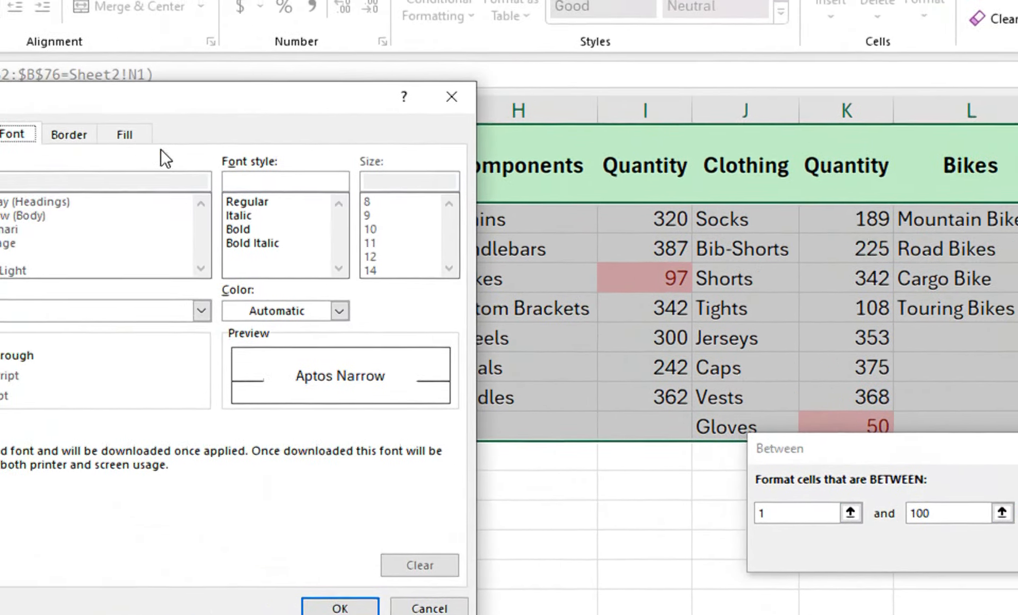
click(157, 160)
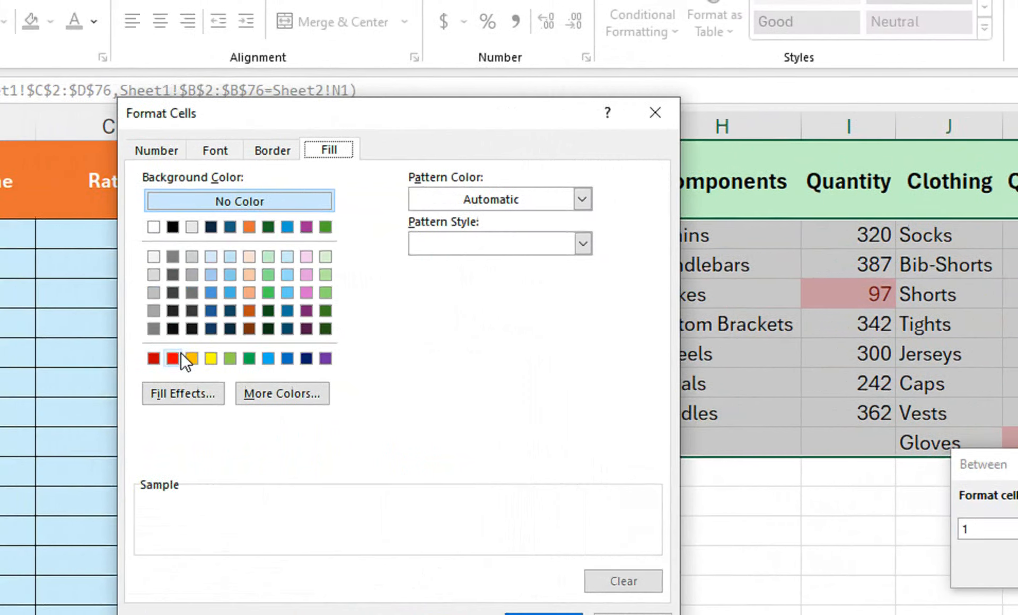
click(41, 358)
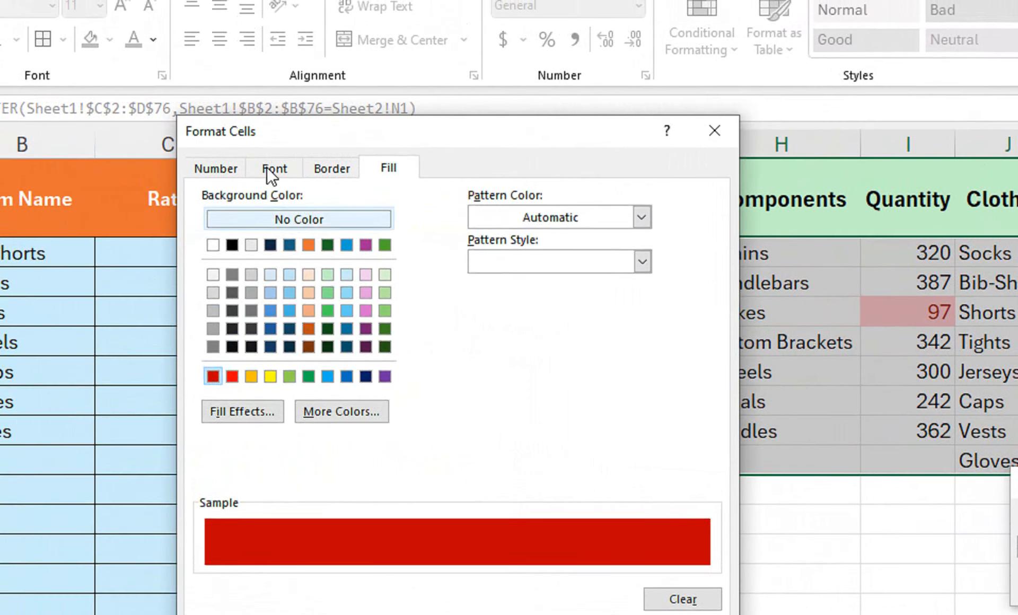
Set the custom format's font to bold white and apply the Between rule to the stock list
click(271, 173)
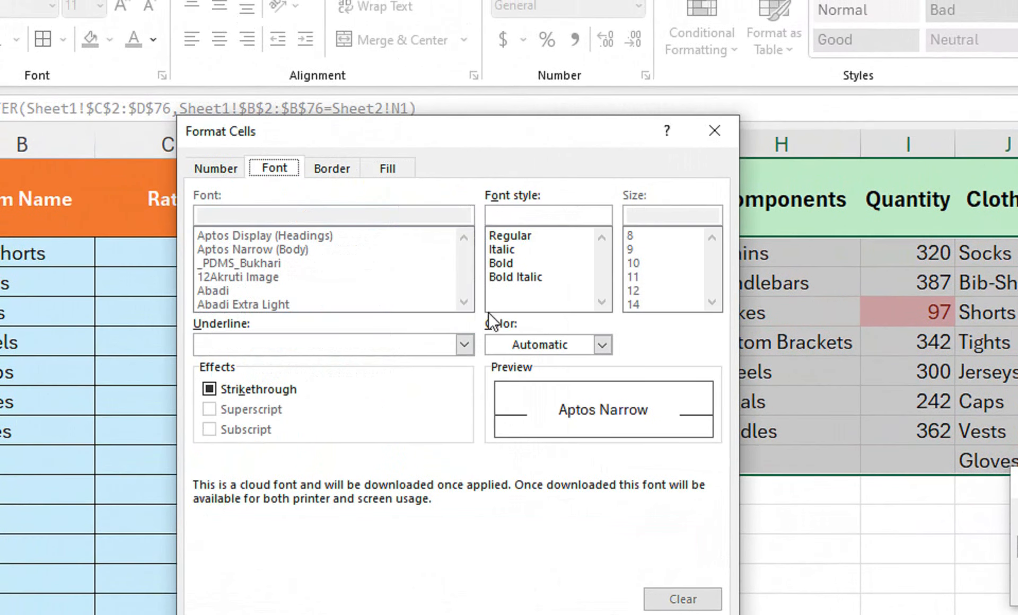
click(501, 263)
click(520, 346)
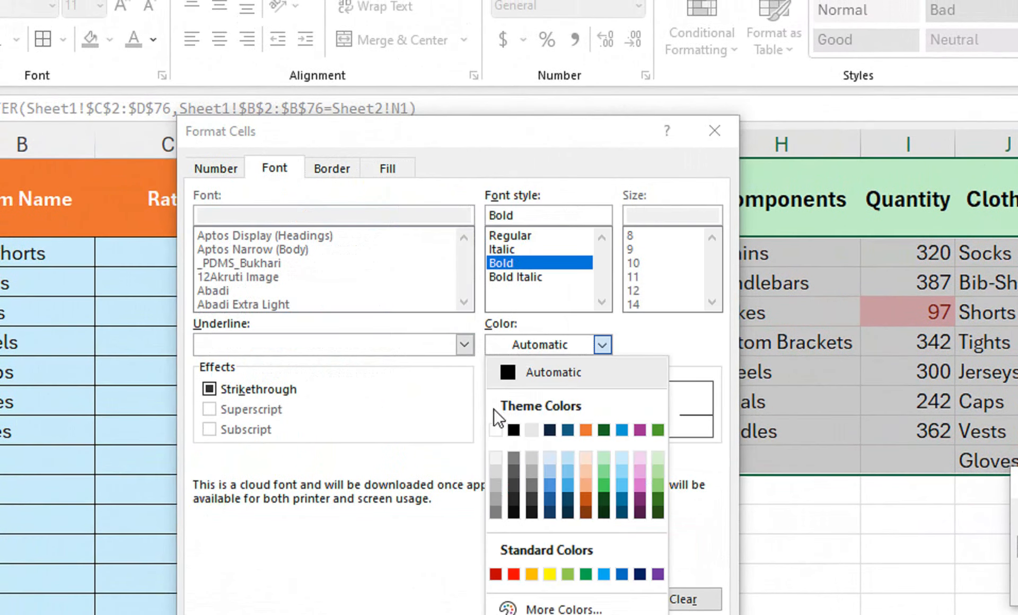
click(495, 427)
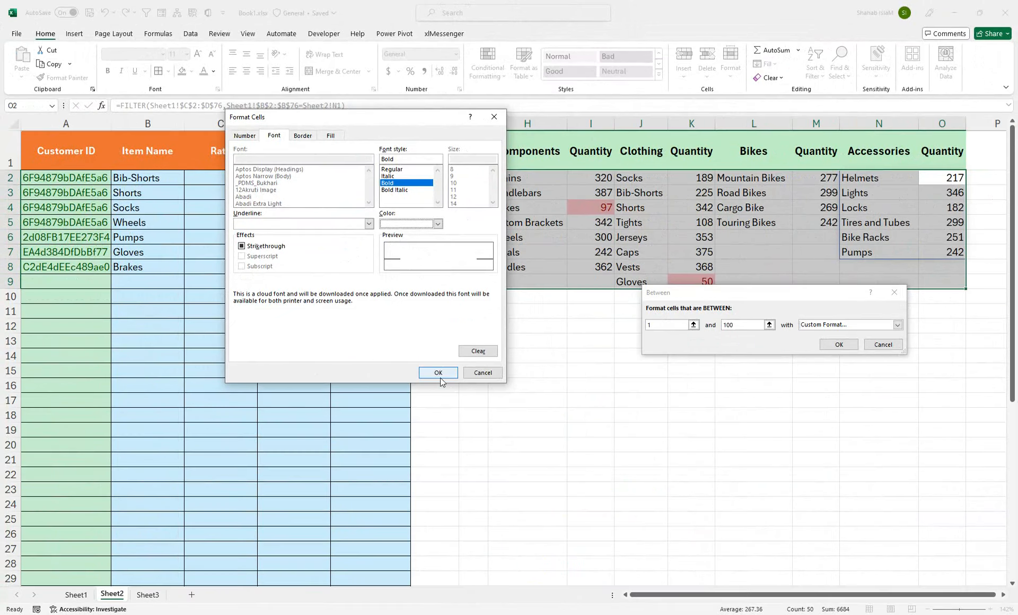
click(462, 411)
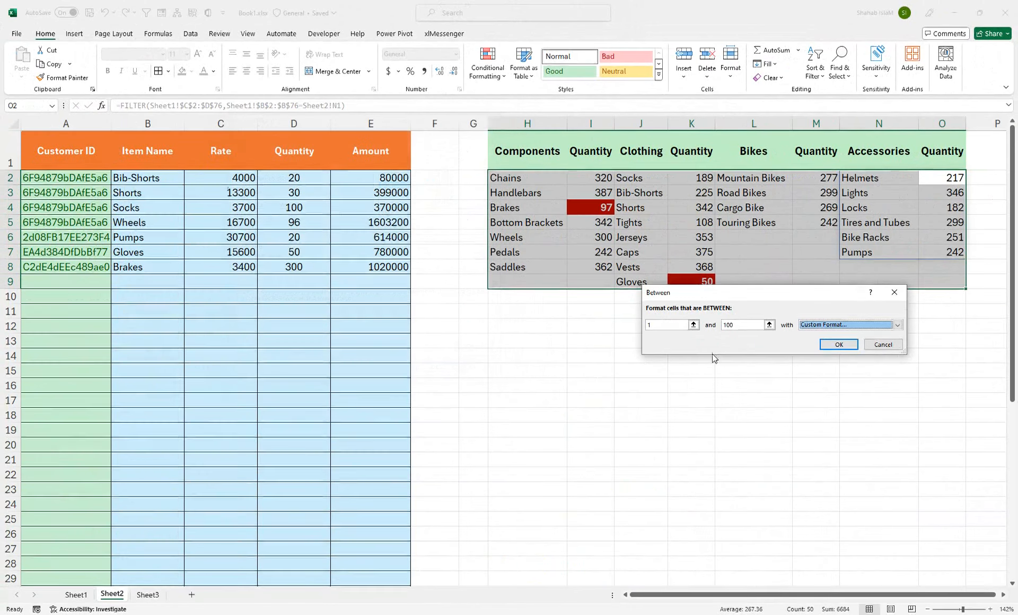
key(Return)
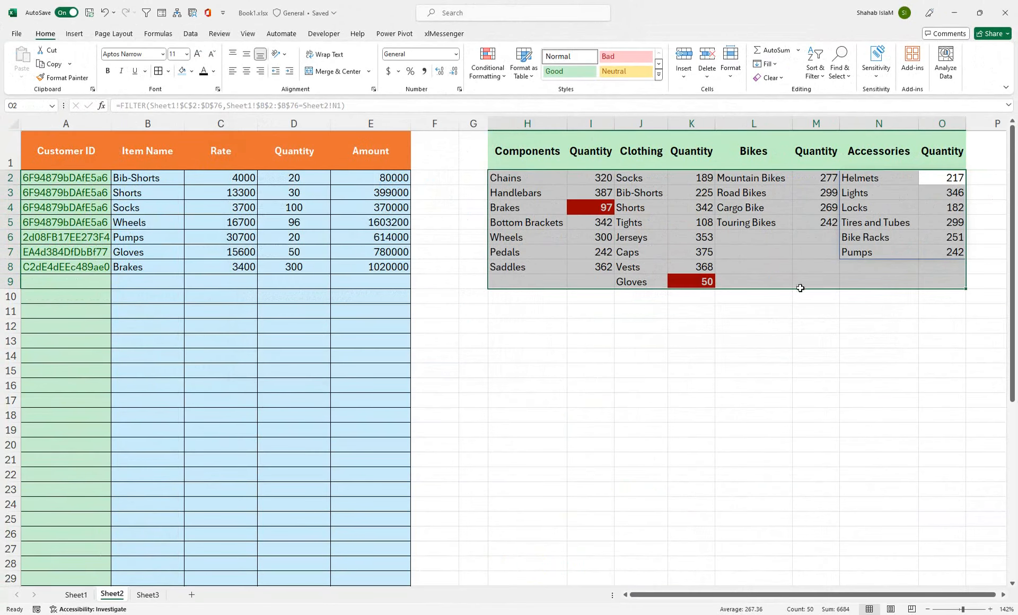
Choose the Gloves sale's customer ID for A9 and Locks as the item name in B9
click(101, 281)
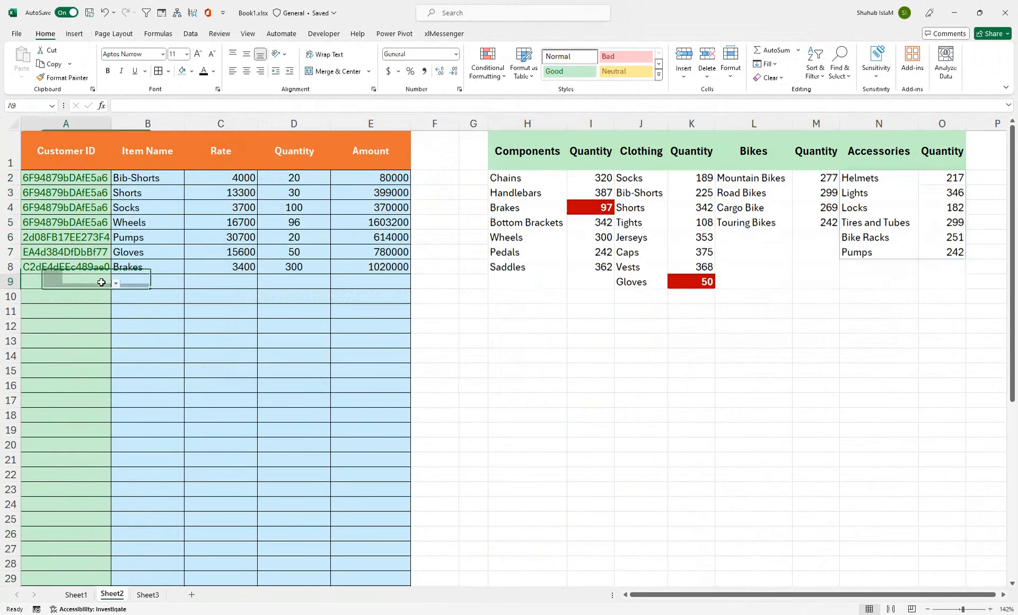
click(116, 283)
click(52, 348)
click(169, 284)
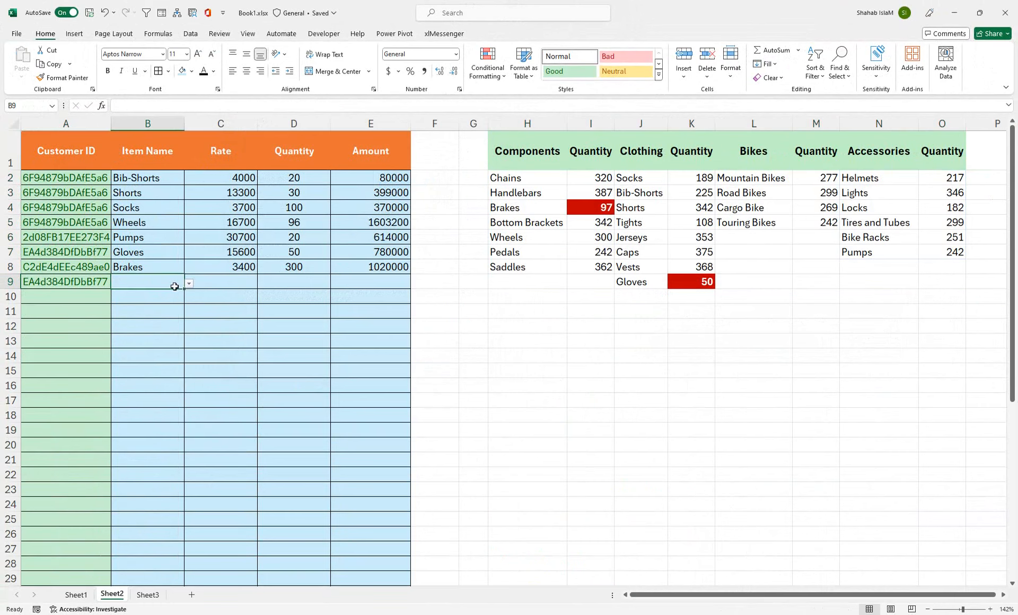
click(189, 283)
drag(189, 360, 189, 328)
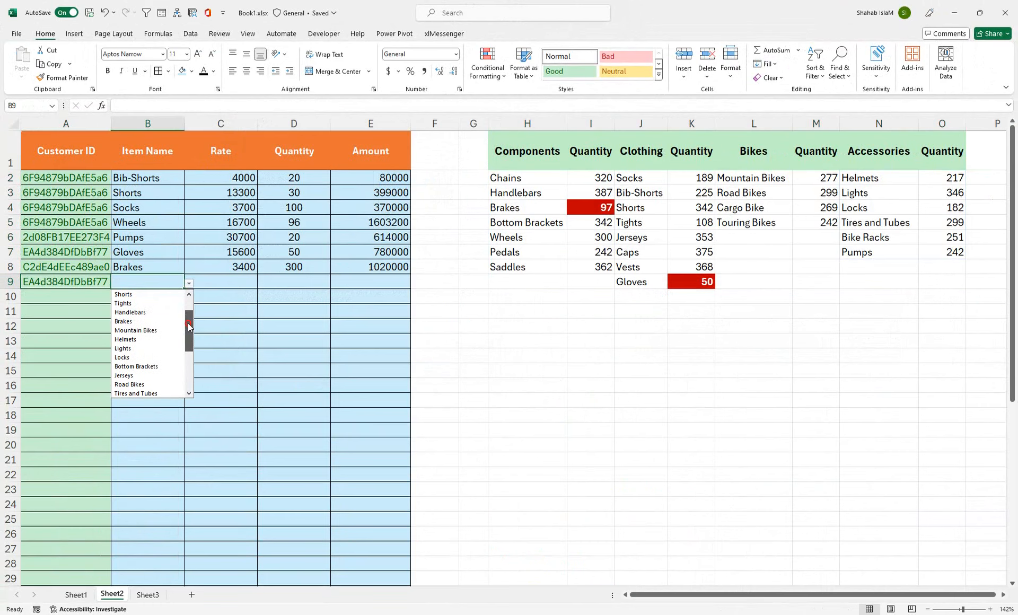
click(143, 357)
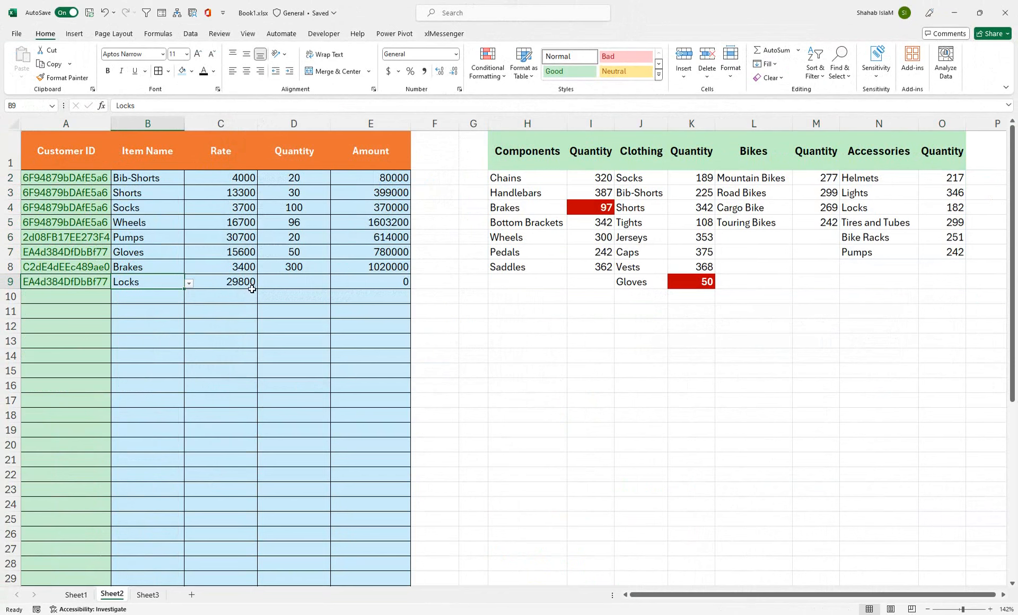
Enter a quantity of 100 for the Locks sale in D9
click(309, 282)
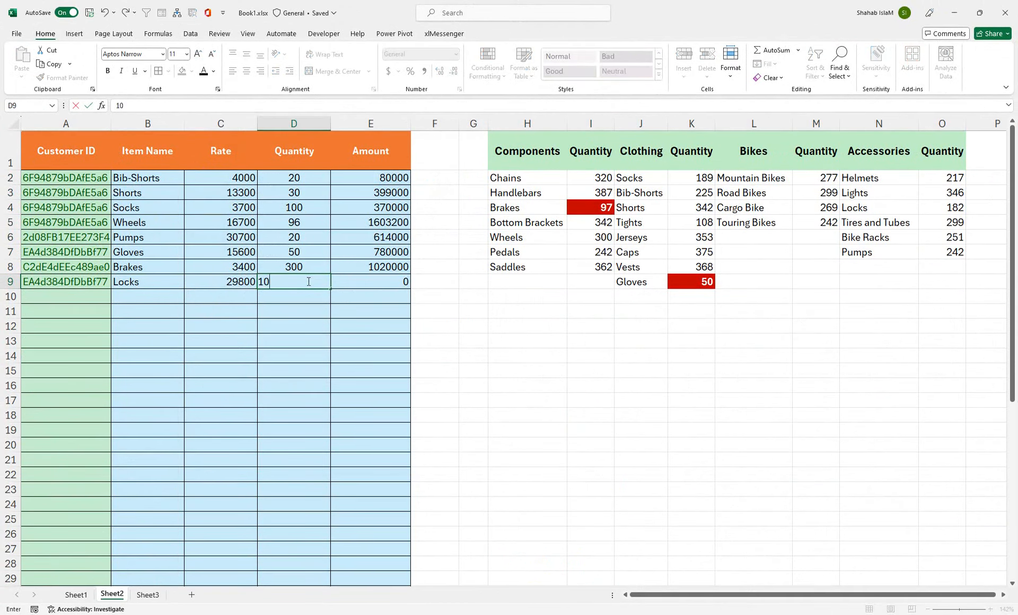
text(100)
key(Return)
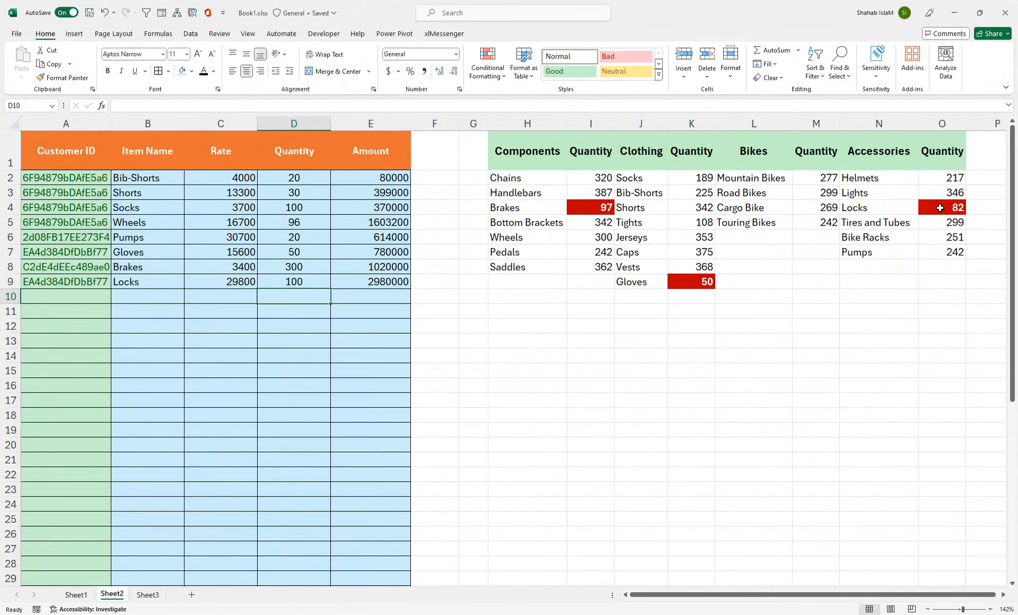
click(380, 155)
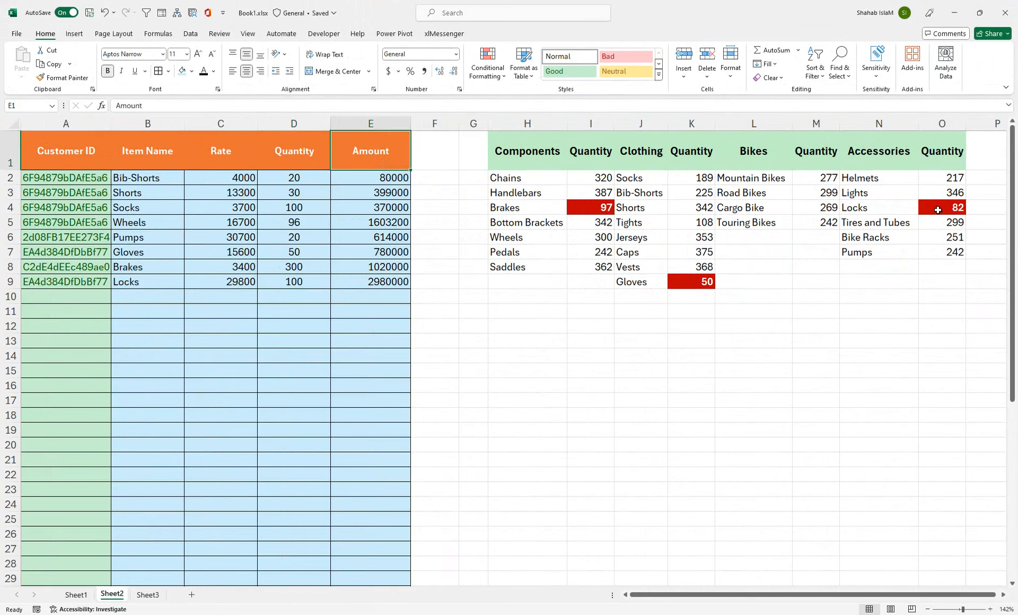
Add a Locks entry with quantity 200 in H77:I77 of Sheet1 and return to Sheet2's stock list
click(76, 595)
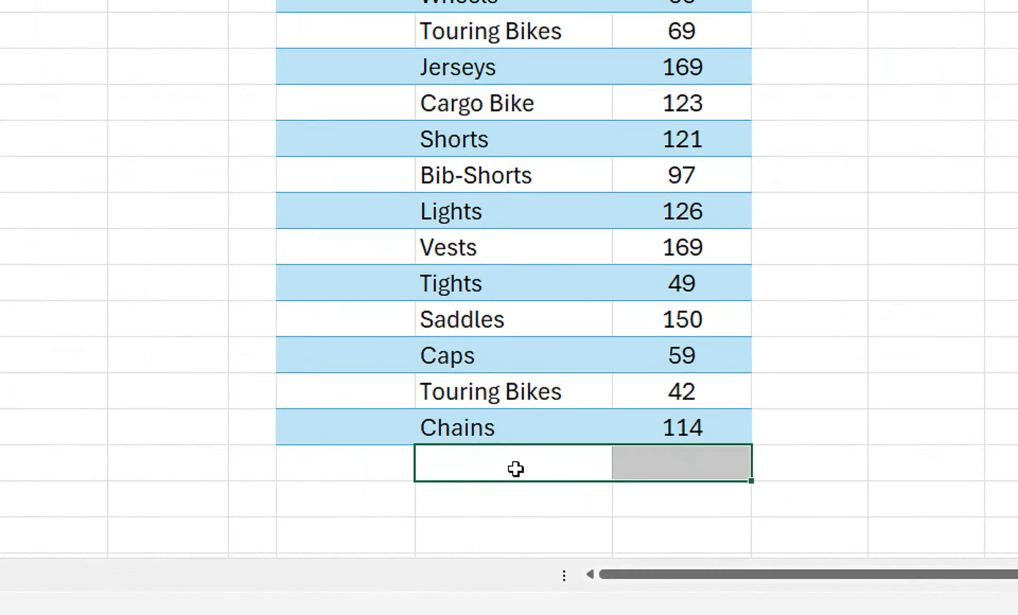
text(Lock)
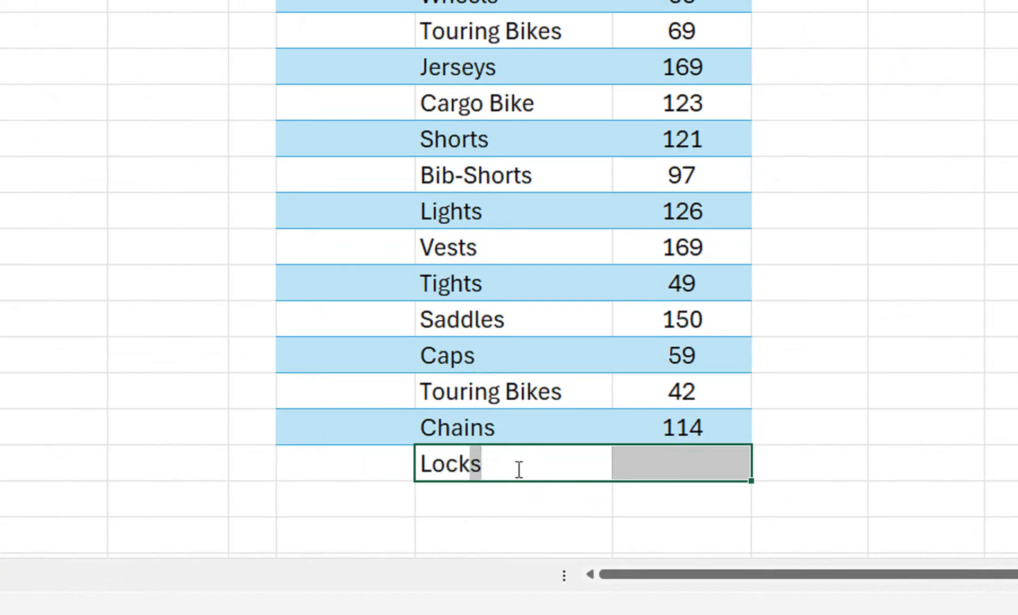
key(Return)
key(Right)
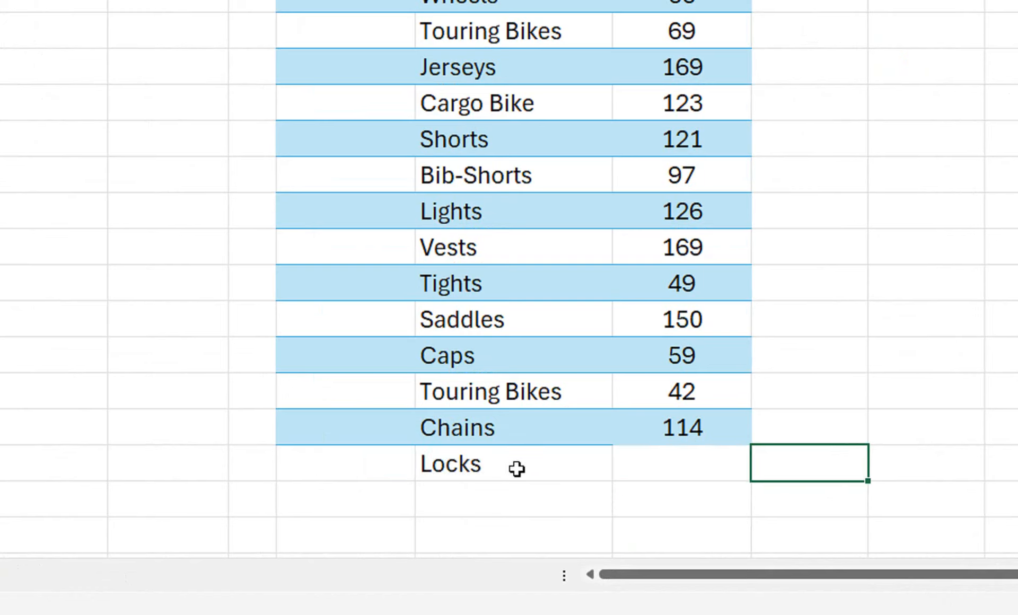
key(Left)
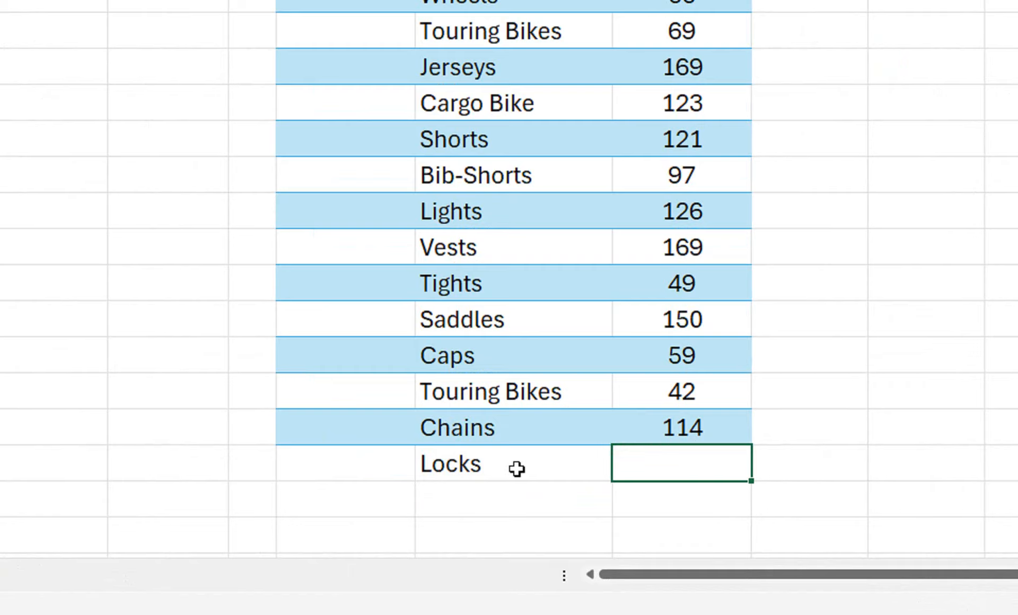
text(200)
key(Return)
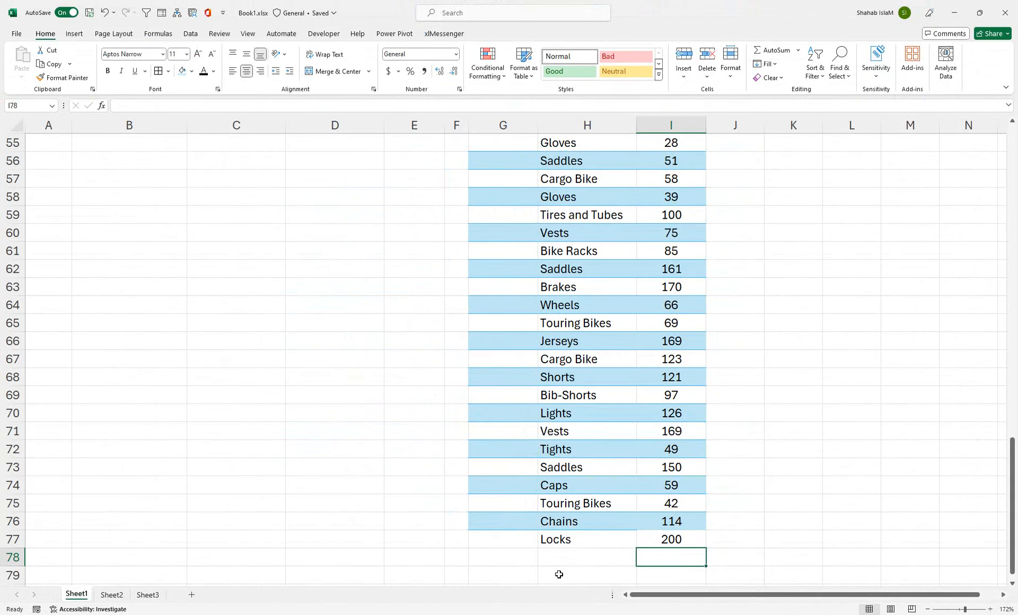
click(111, 595)
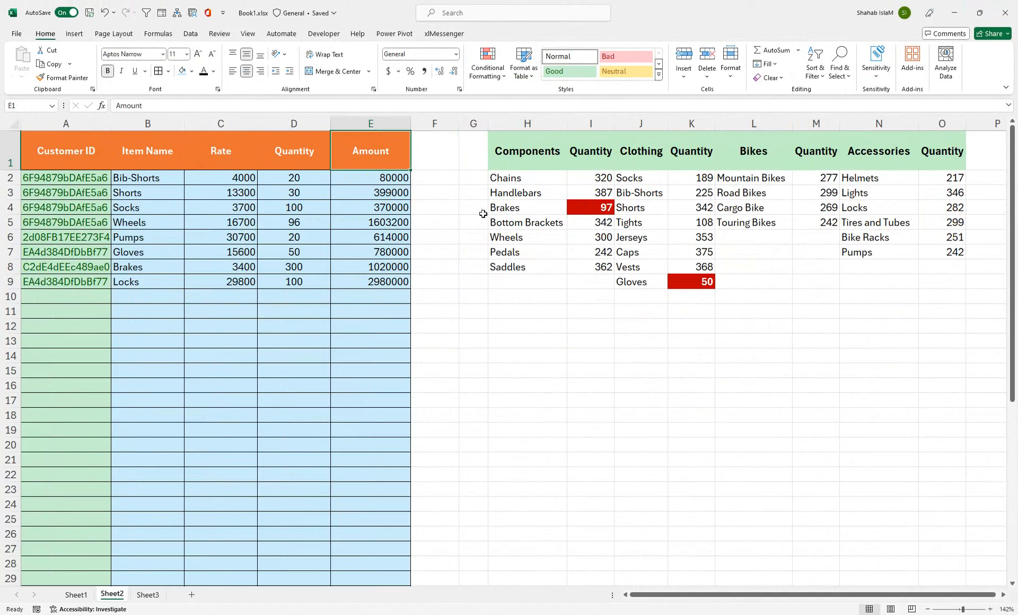
On Sheet3, copy the Customer Id heading from A1 into J1 and widen column J to fit it
click(144, 595)
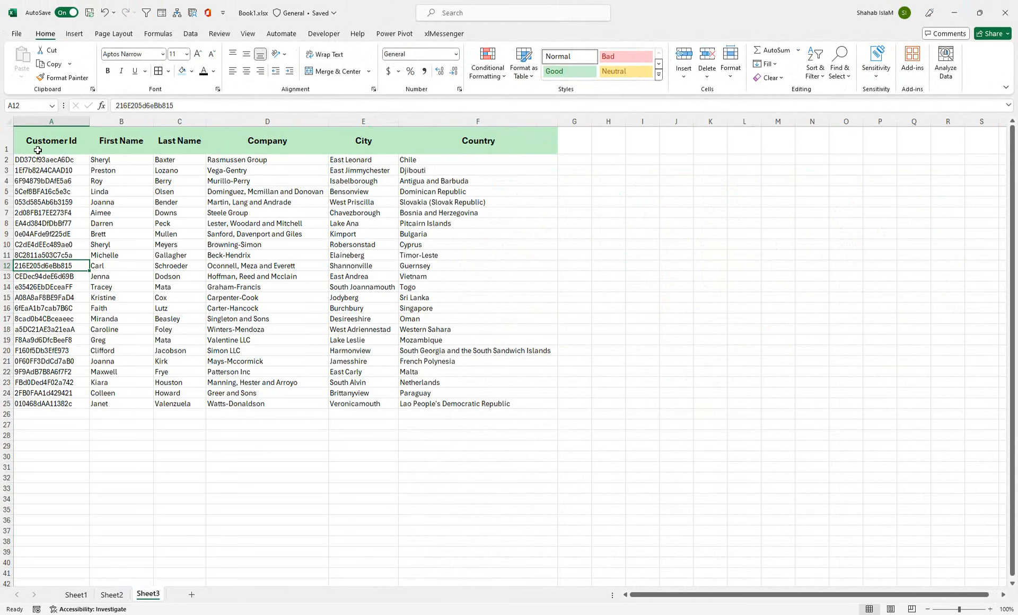
click(680, 145)
click(58, 140)
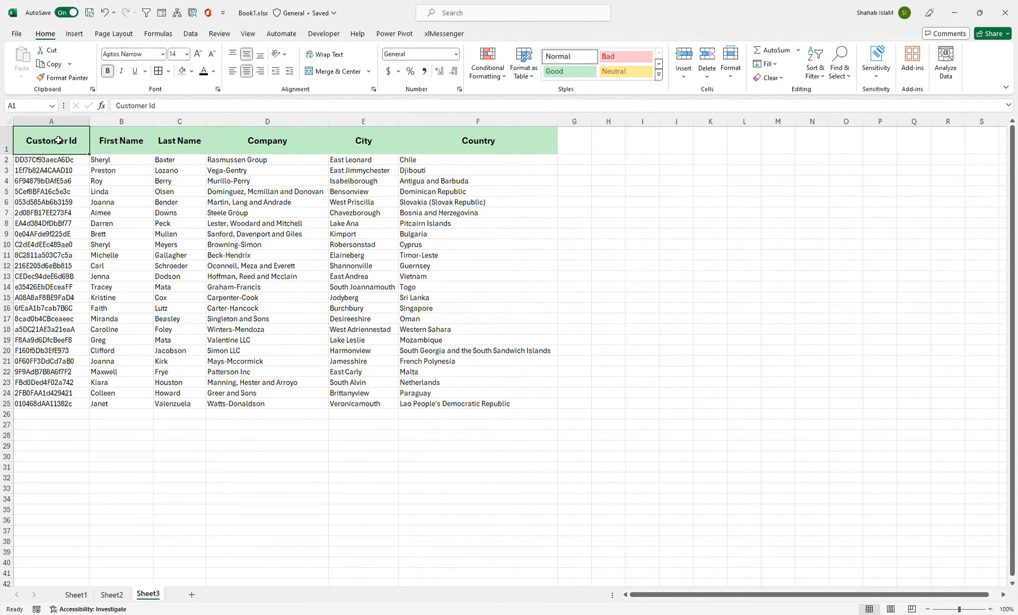
right_click(60, 142)
click(79, 181)
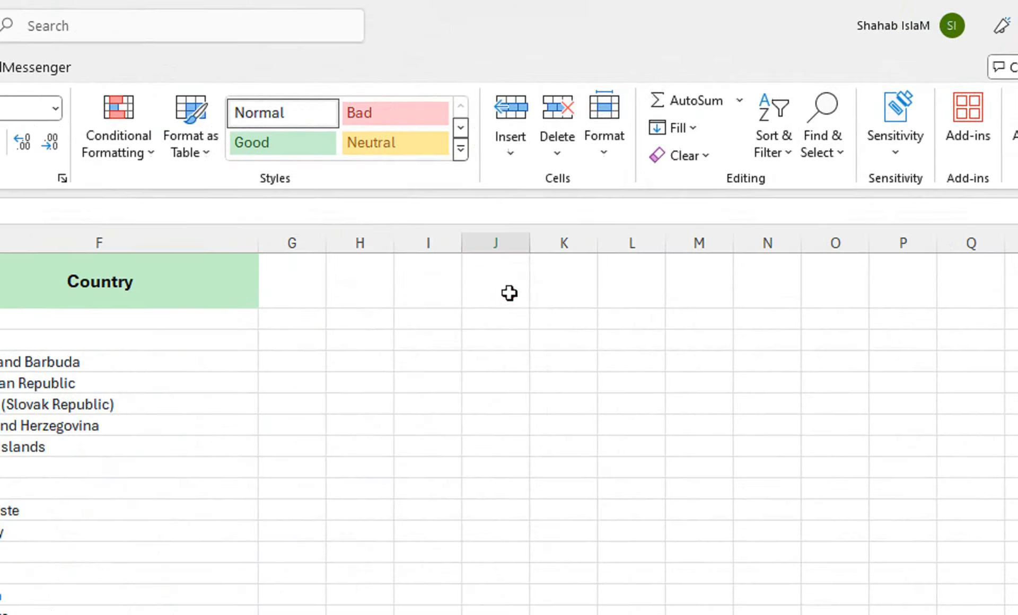
click(684, 144)
drag(524, 238, 625, 239)
right_click(491, 280)
click(536, 421)
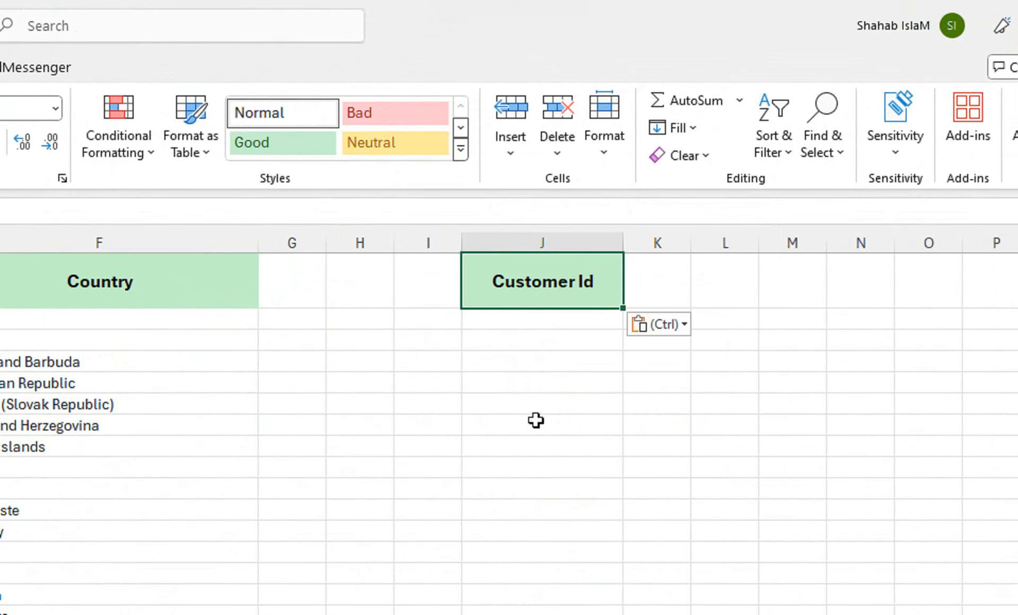
Widen column K and enter the heading Payments in K1
click(663, 282)
drag(691, 243, 780, 242)
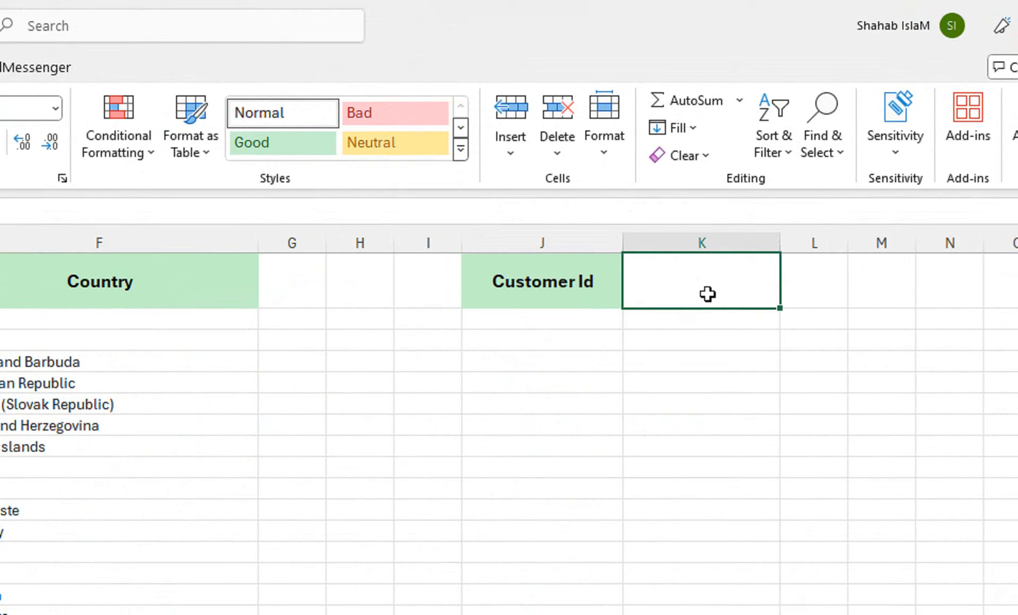
text(pAYMENT)
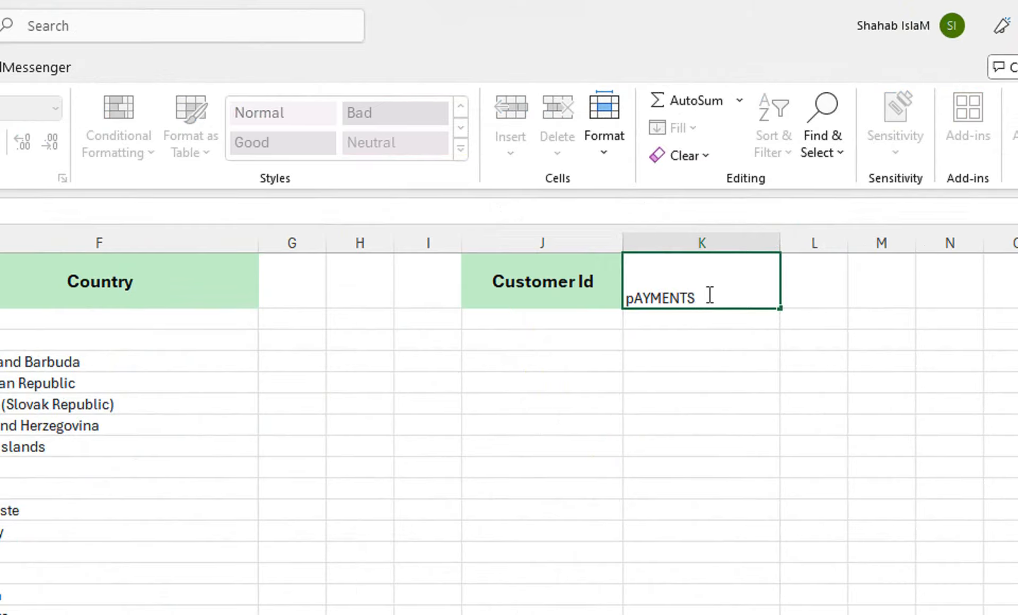
text(S)
key(Return)
Copy J1's heading format to K1 and apply the Good cell style to column J from J2 down past row 42
click(617, 289)
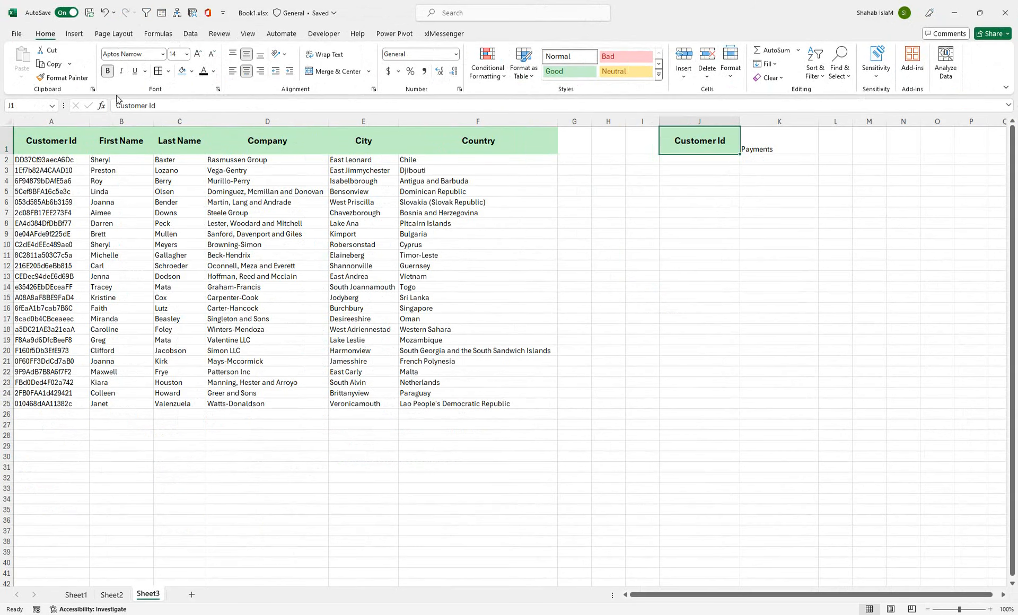
click(63, 78)
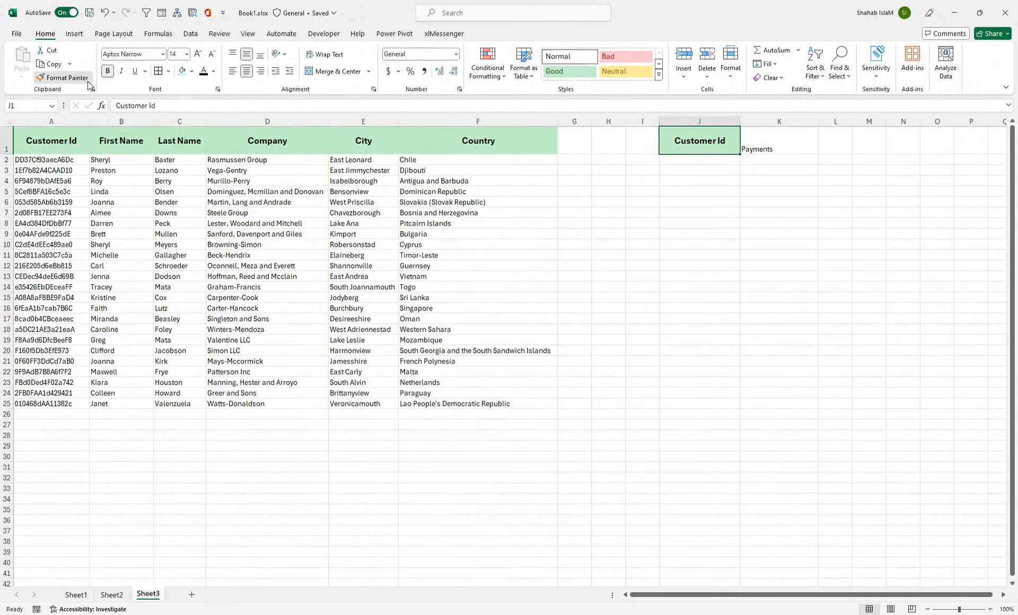
click(802, 135)
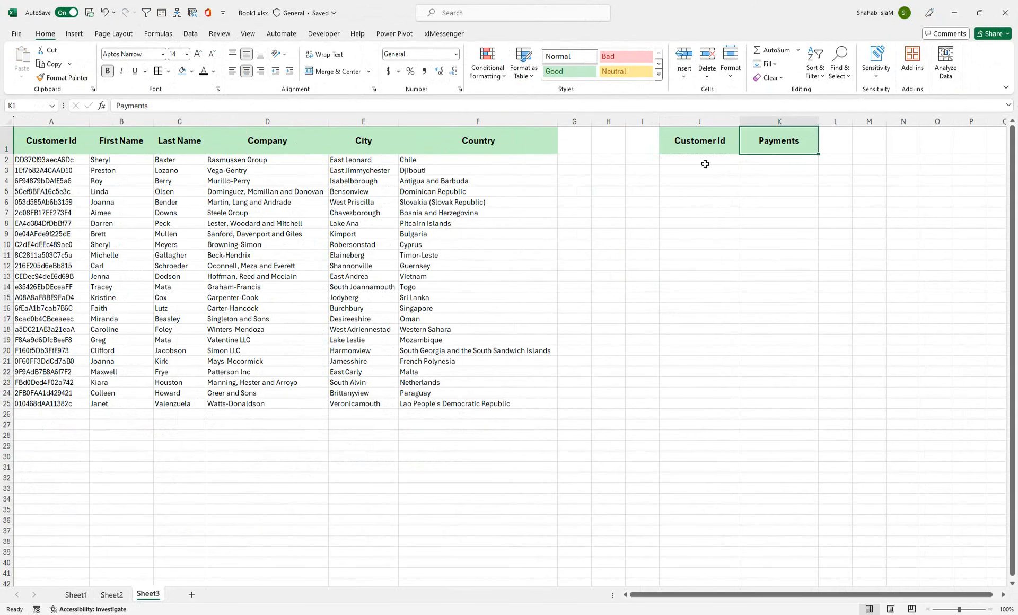
drag(706, 164, 734, 604)
click(557, 73)
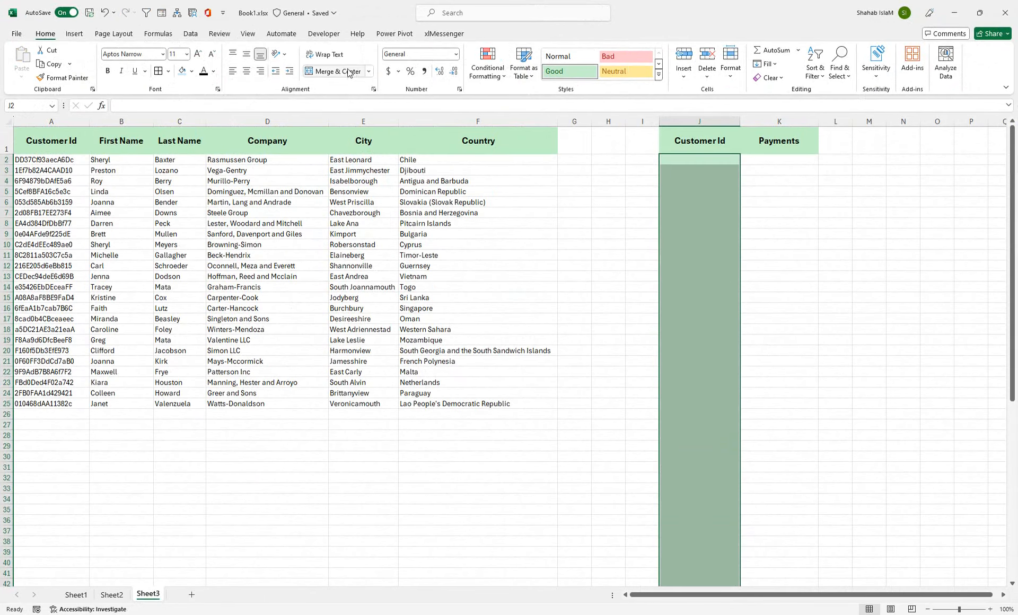
Add a List data validation with source =$A$2:$A$25 to the styled cells in column J and open J2's list
click(192, 35)
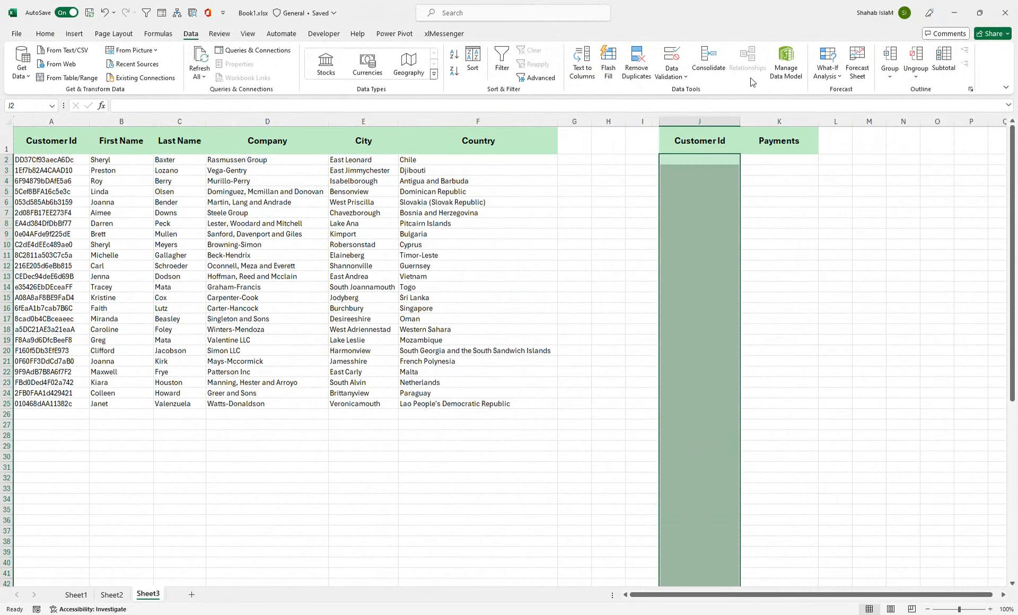
click(672, 75)
click(682, 97)
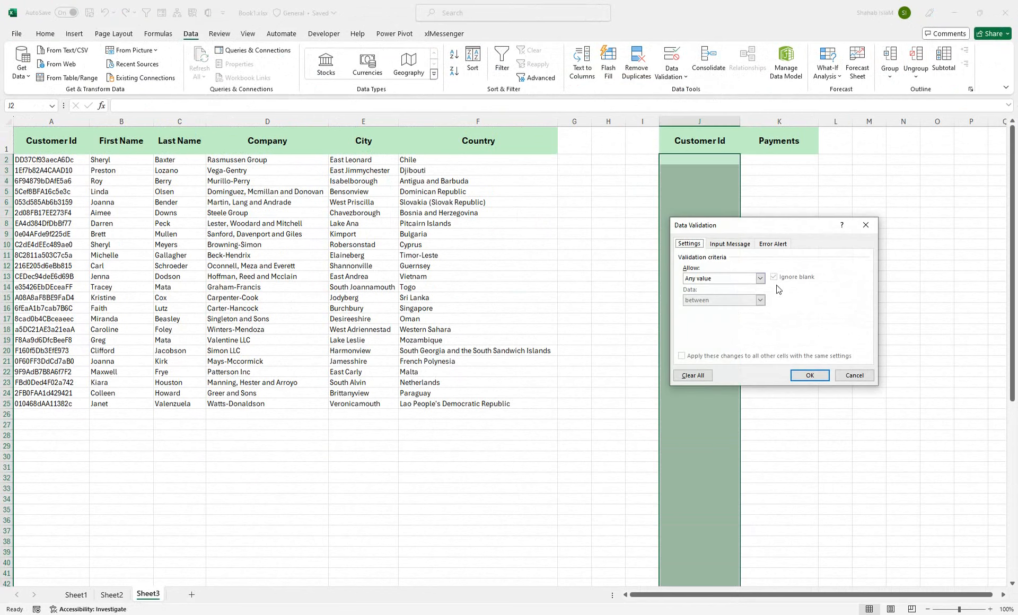
click(731, 279)
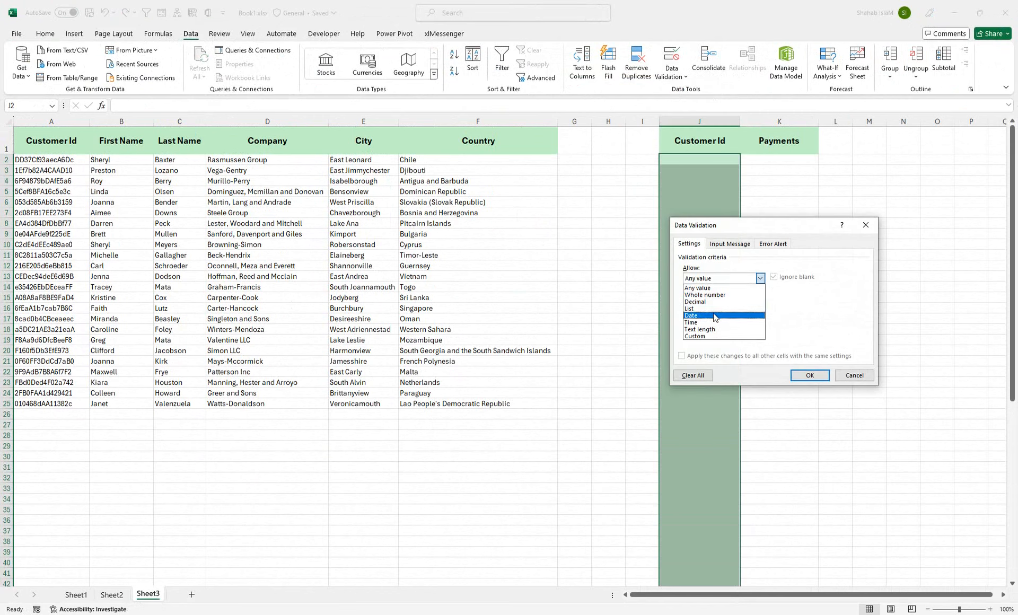
click(711, 308)
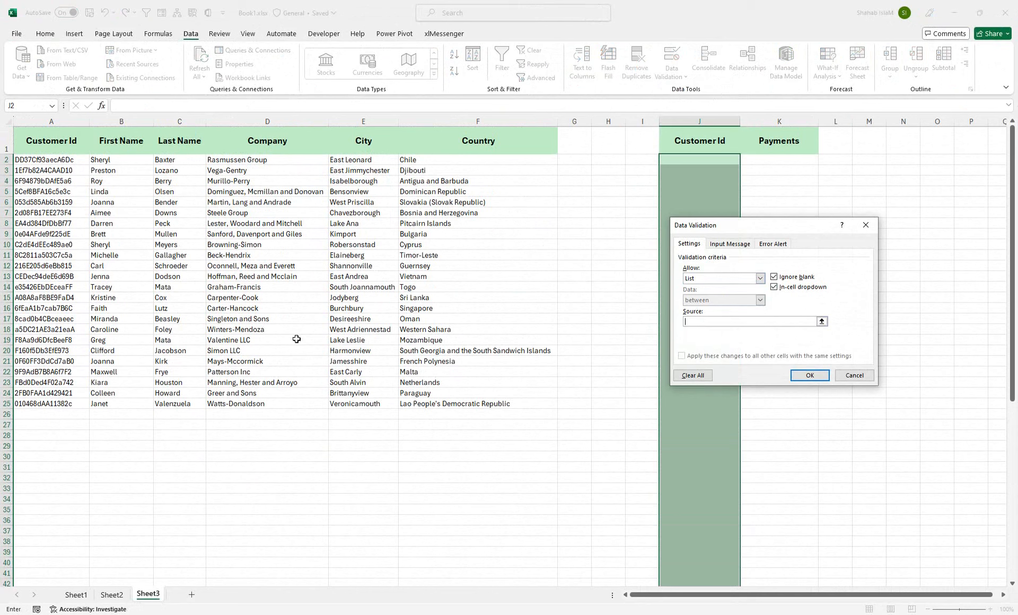
drag(76, 158, 80, 404)
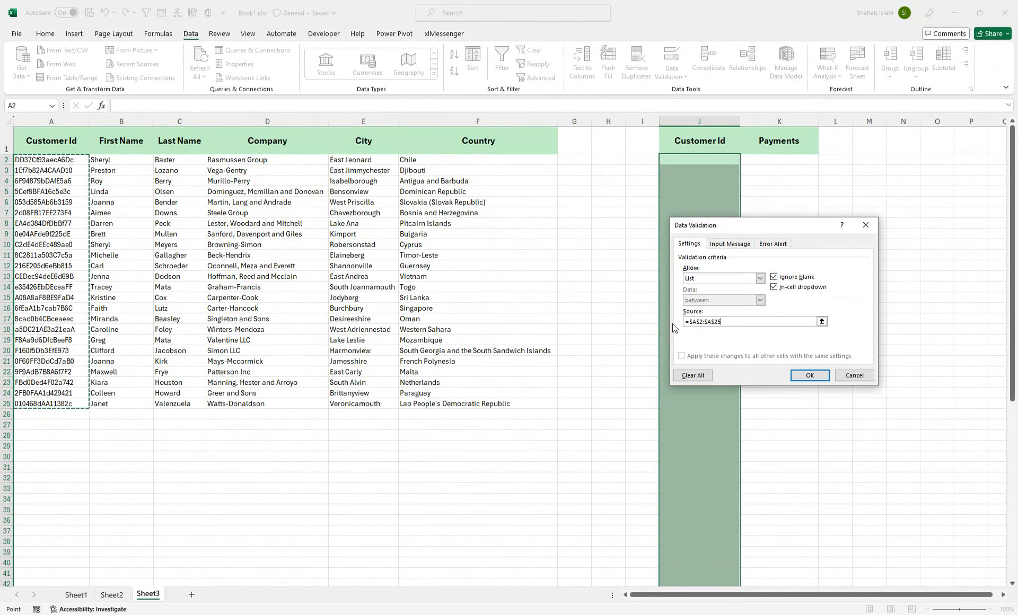
click(809, 375)
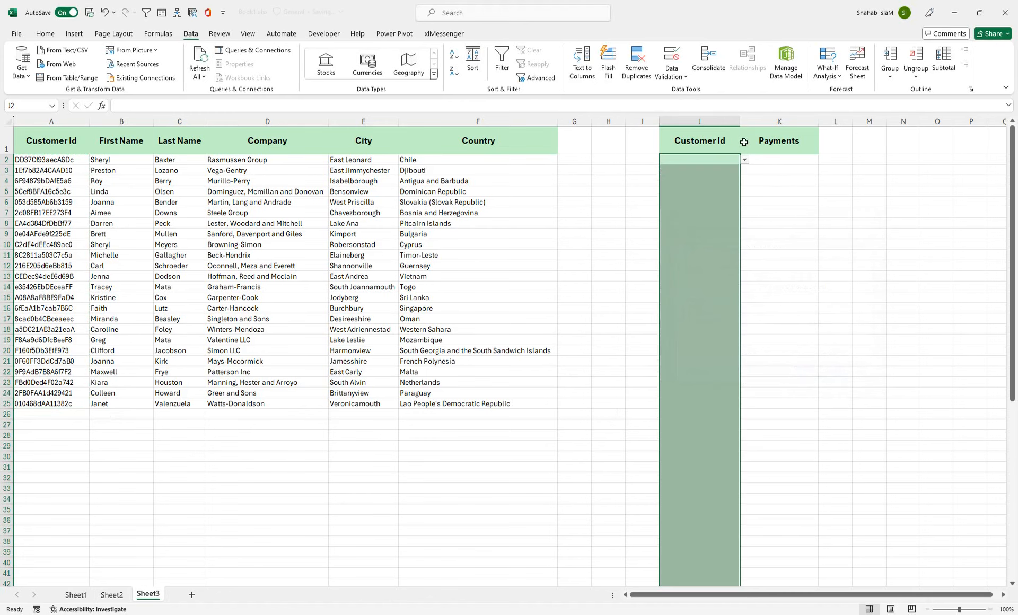
click(746, 159)
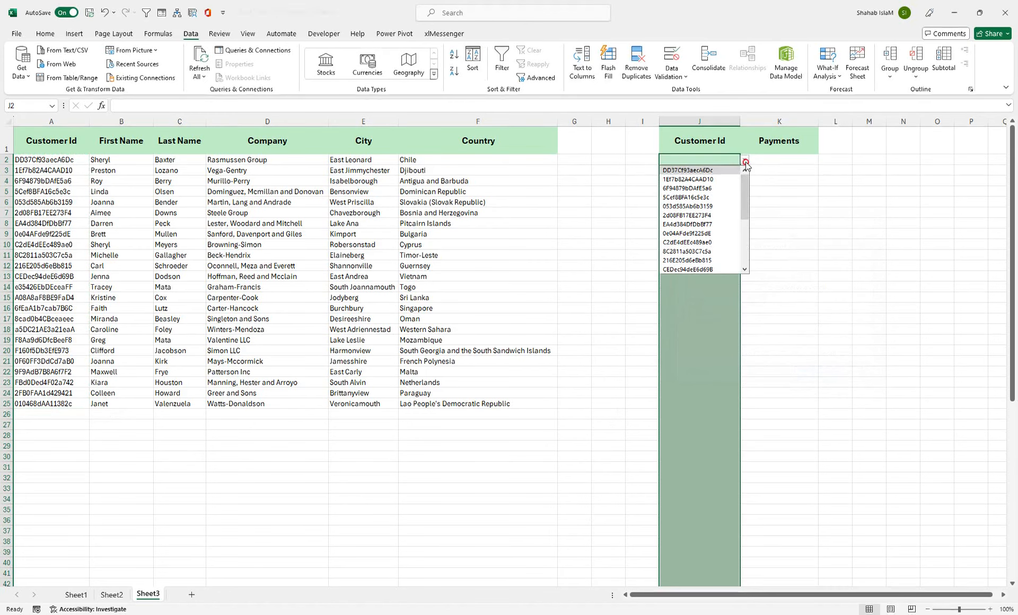
Examine the top of Sheet1's inventory tables and the first customer ID in Sheet2's sales table
click(407, 251)
click(76, 595)
drag(144, 263, 104, 159)
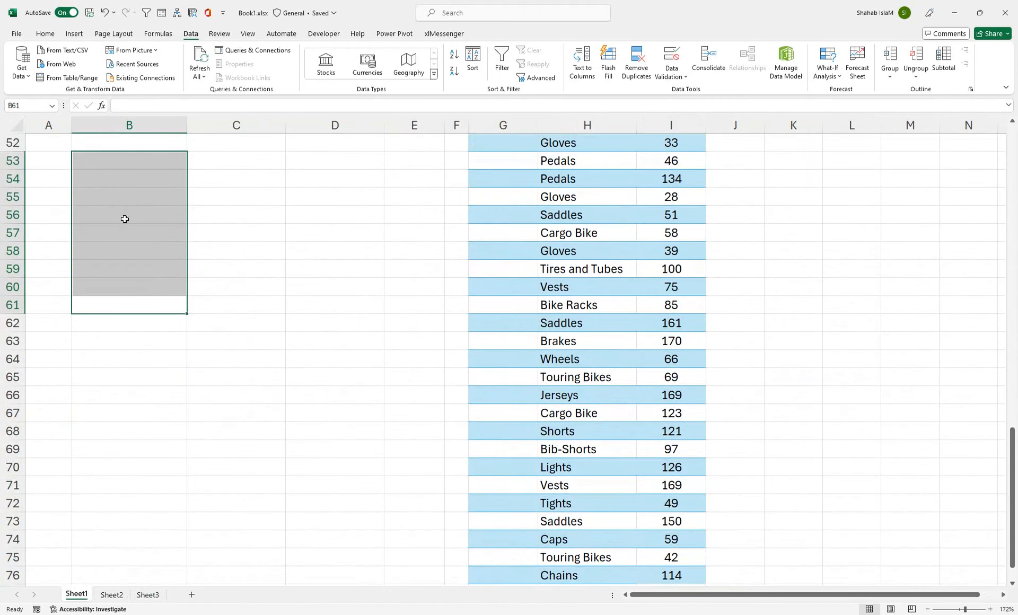
key(ctrl+Up)
key(ctrl+Up)
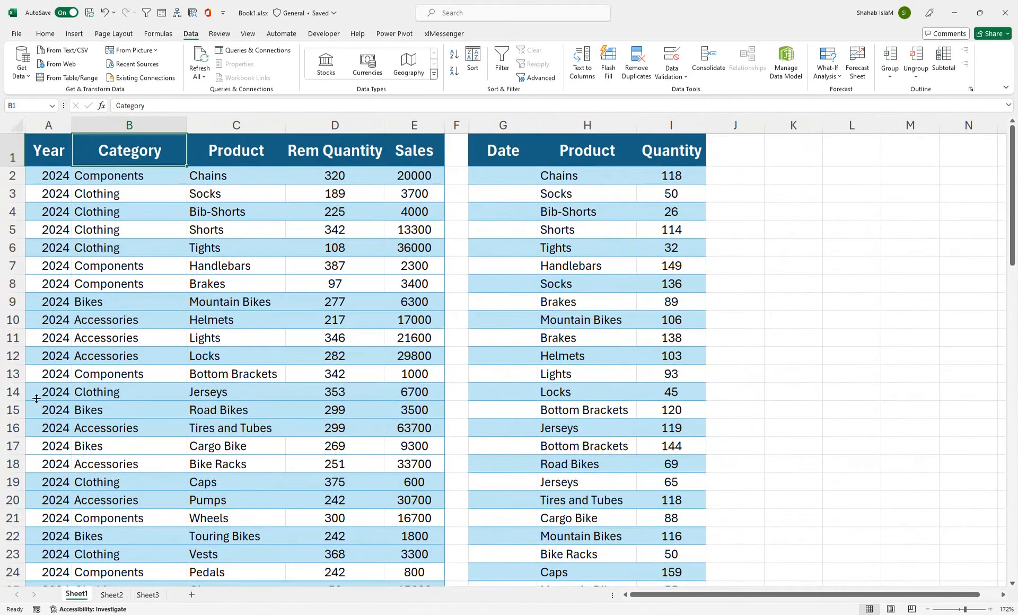
click(111, 594)
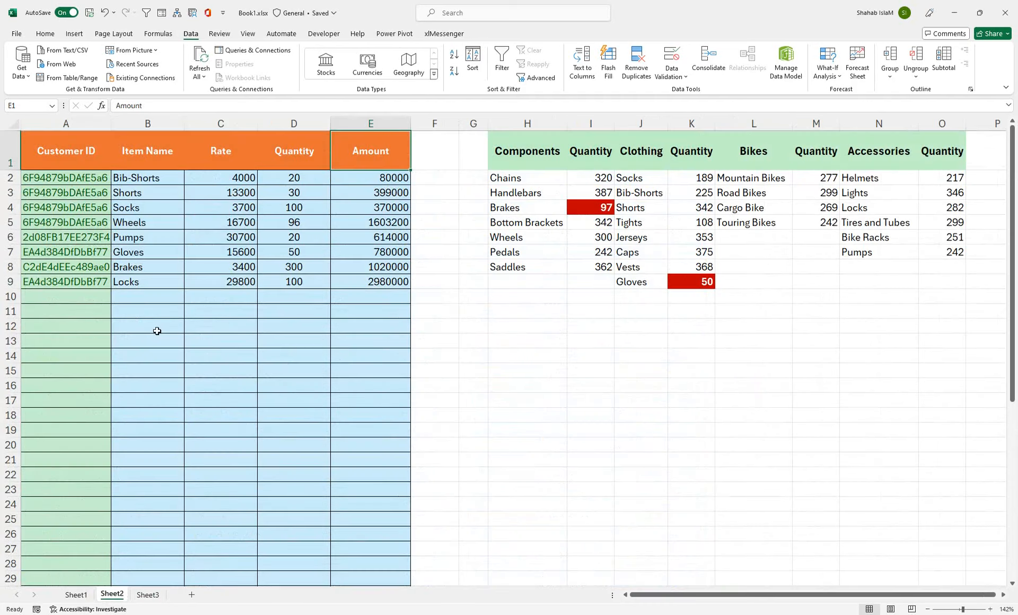
click(80, 180)
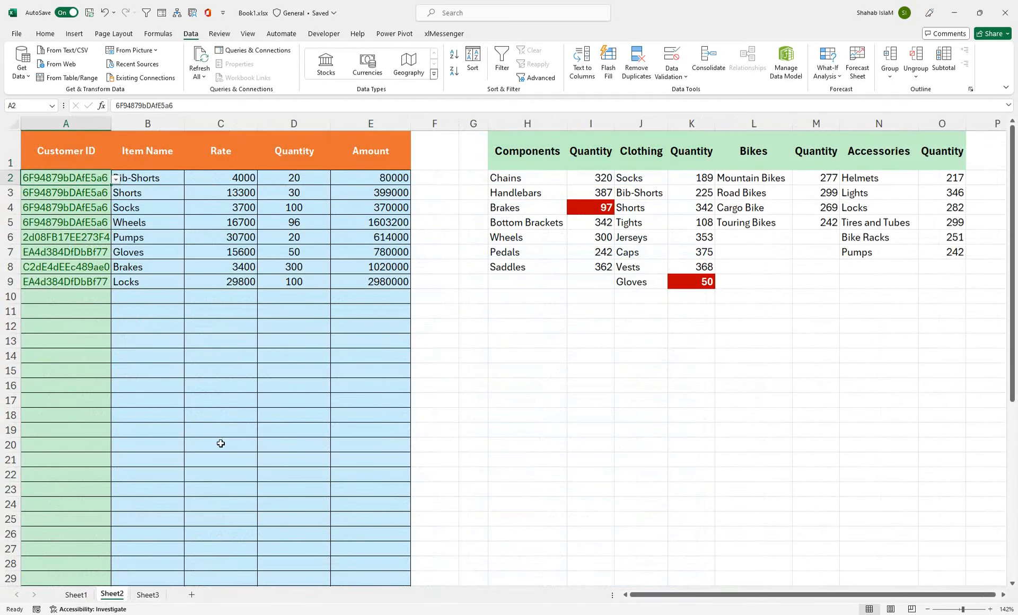
On Sheet3, choose in J2's dropdown the same customer ID as in Sheet2's cell A2
click(148, 594)
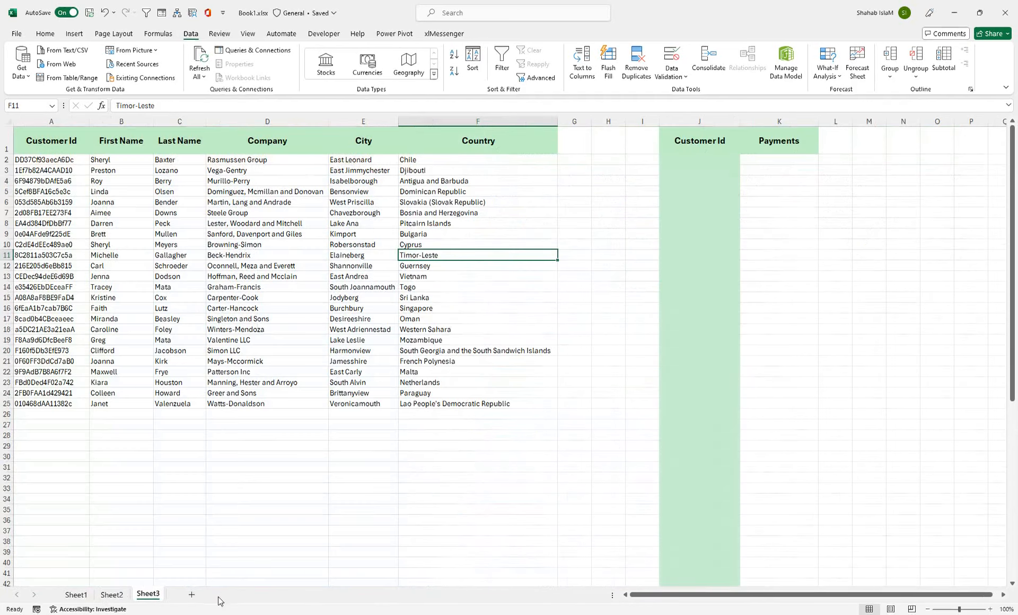
click(726, 159)
click(745, 160)
click(732, 187)
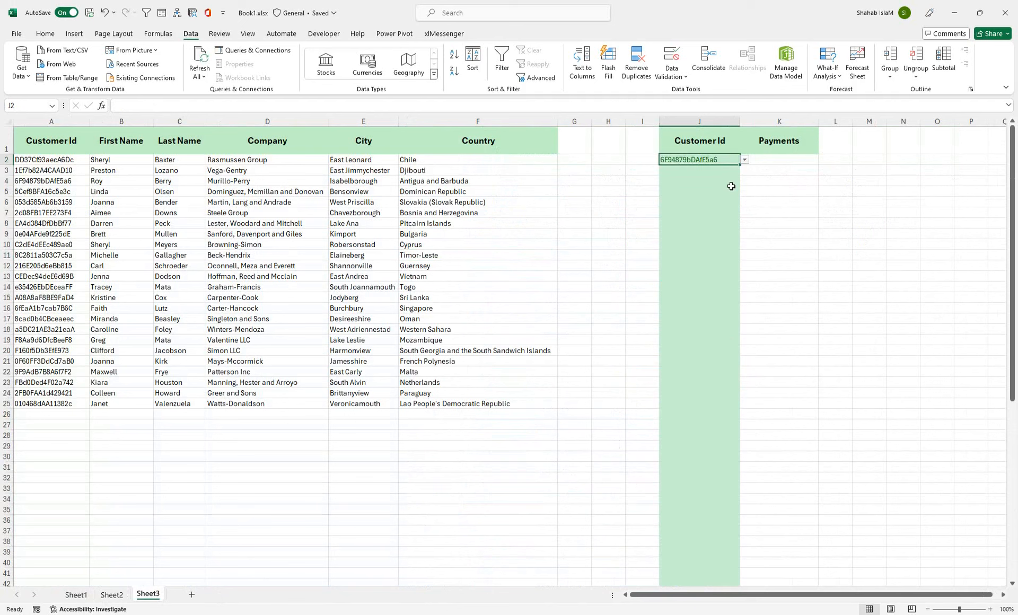
click(766, 159)
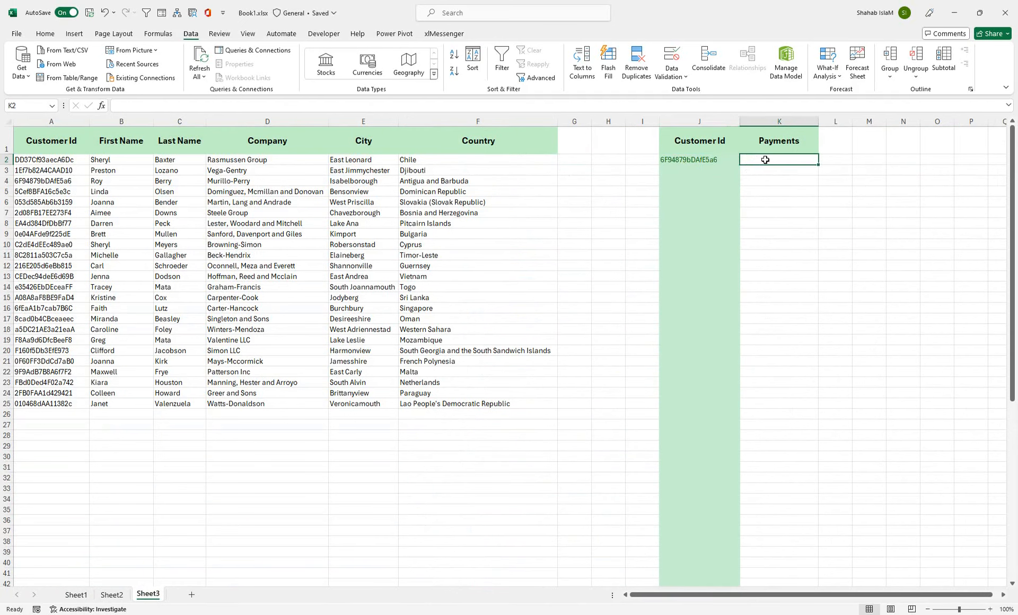
Widen column G and enter the heading Total Amount in G1
drag(593, 121, 631, 120)
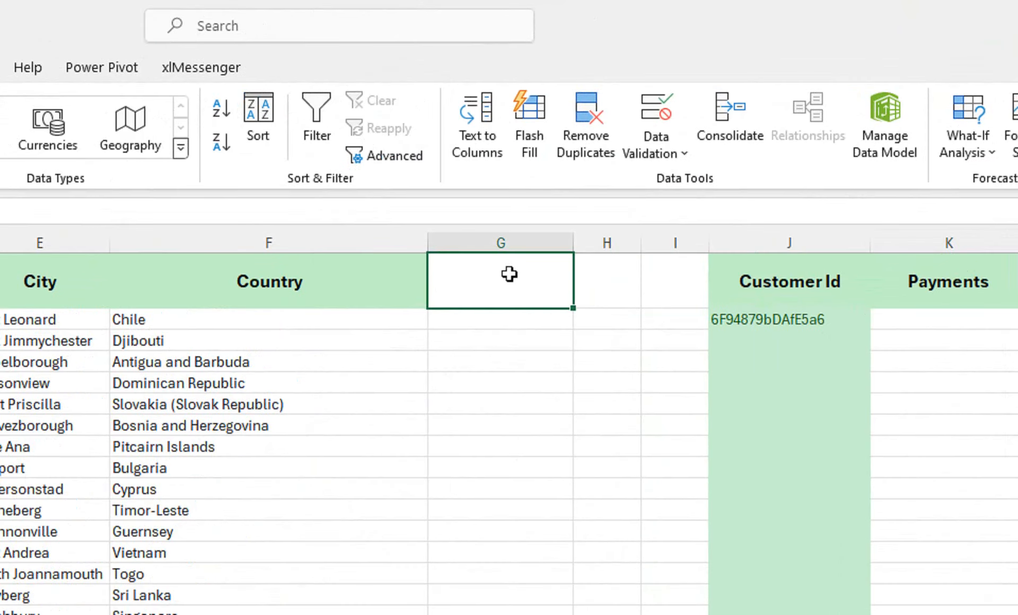
text(Tot)
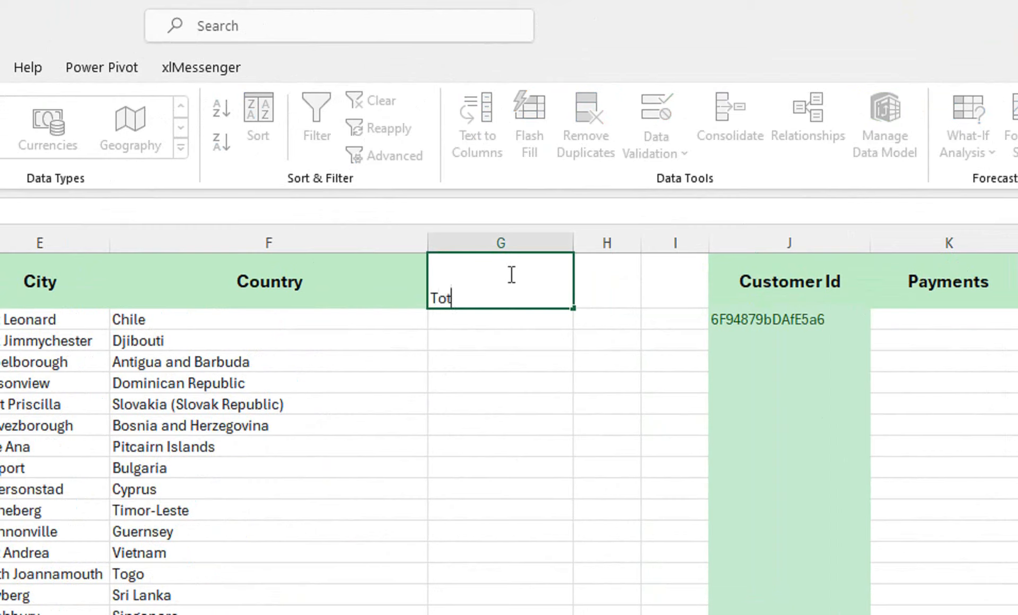
text(al Amount)
key(Return)
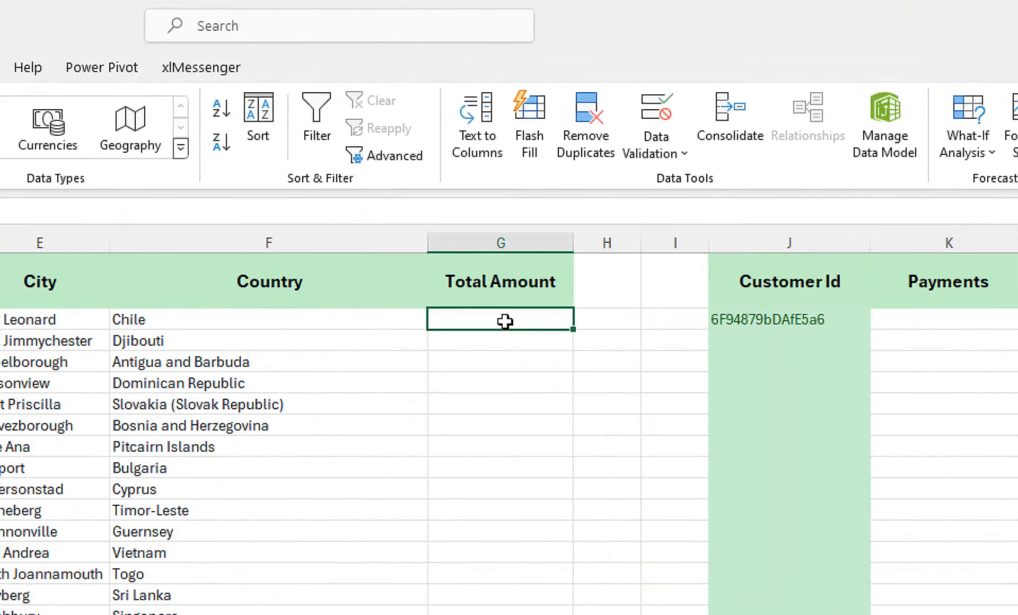
Start a SUMIF formula in G2 with Sheet2's whole Customer ID column, Sheet2!A:A, as the range
text(=sumi)
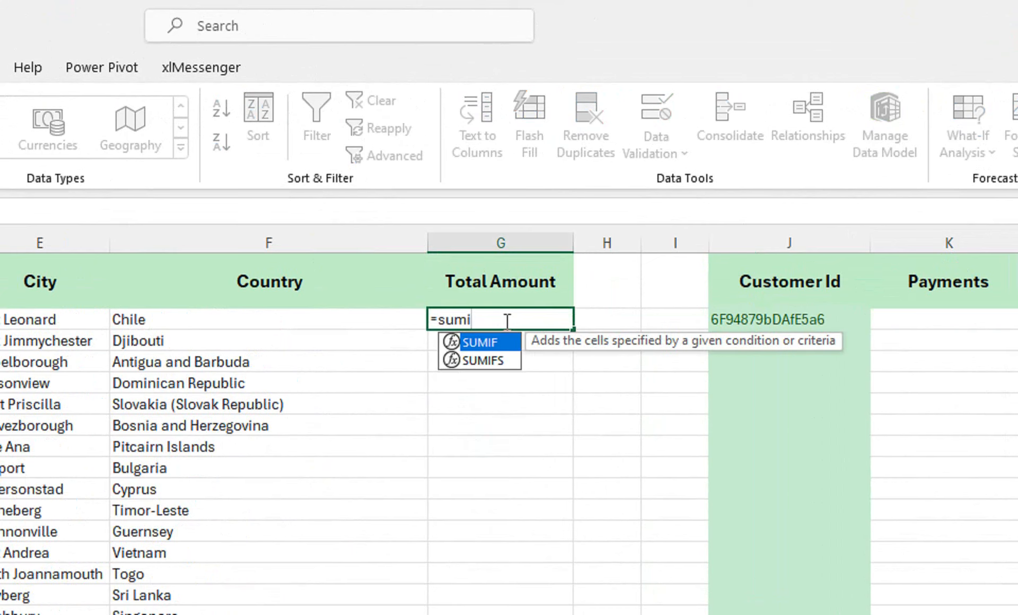
text(f)
key(Tab)
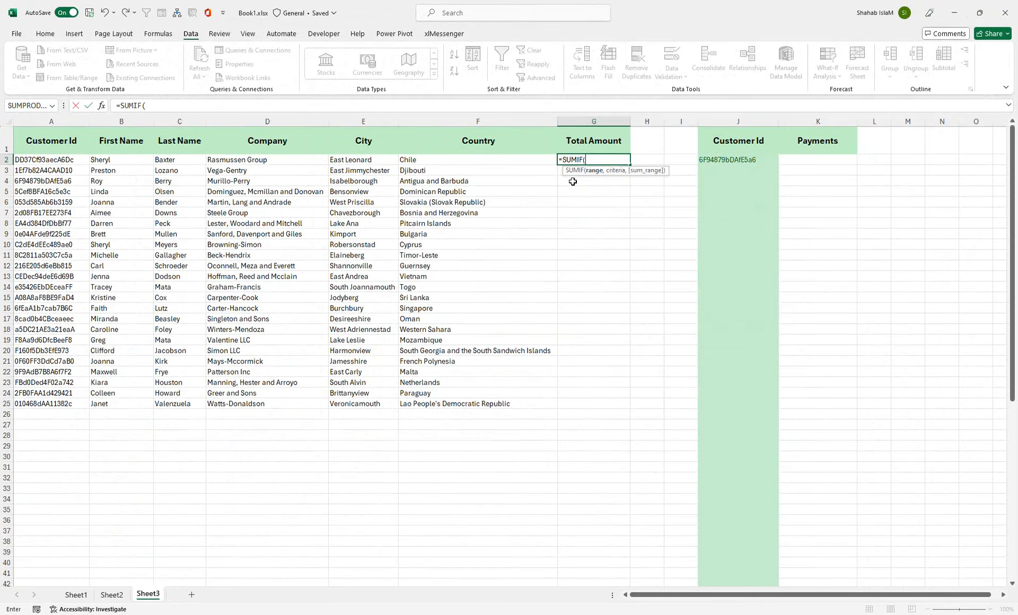
click(76, 594)
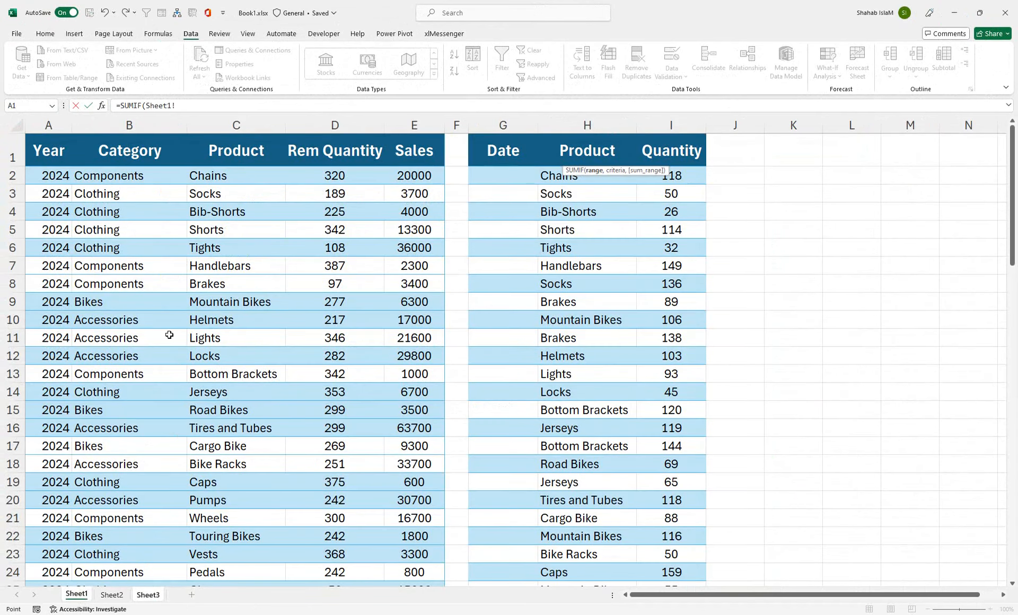
click(112, 595)
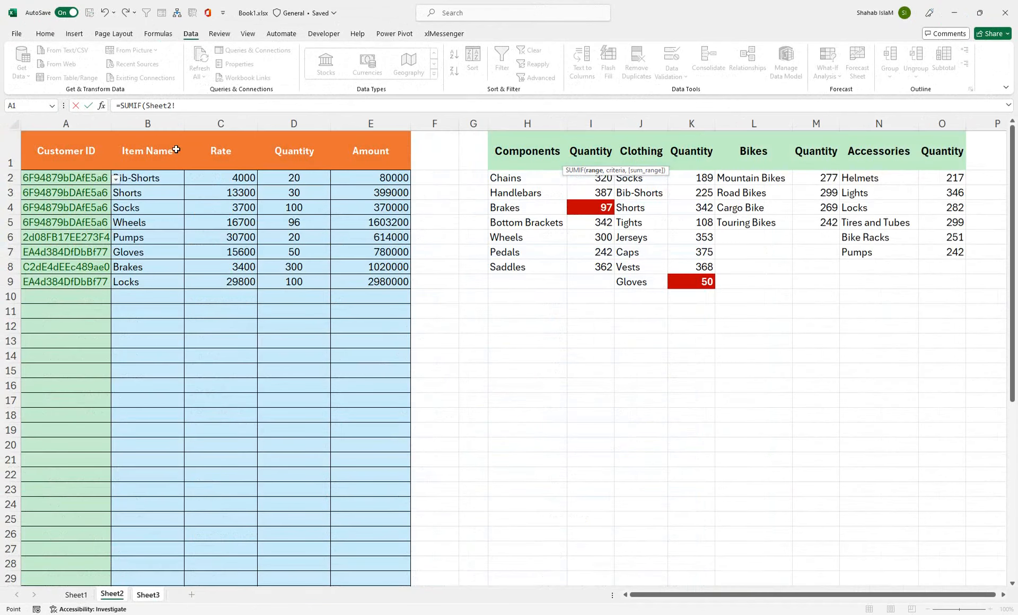
click(95, 121)
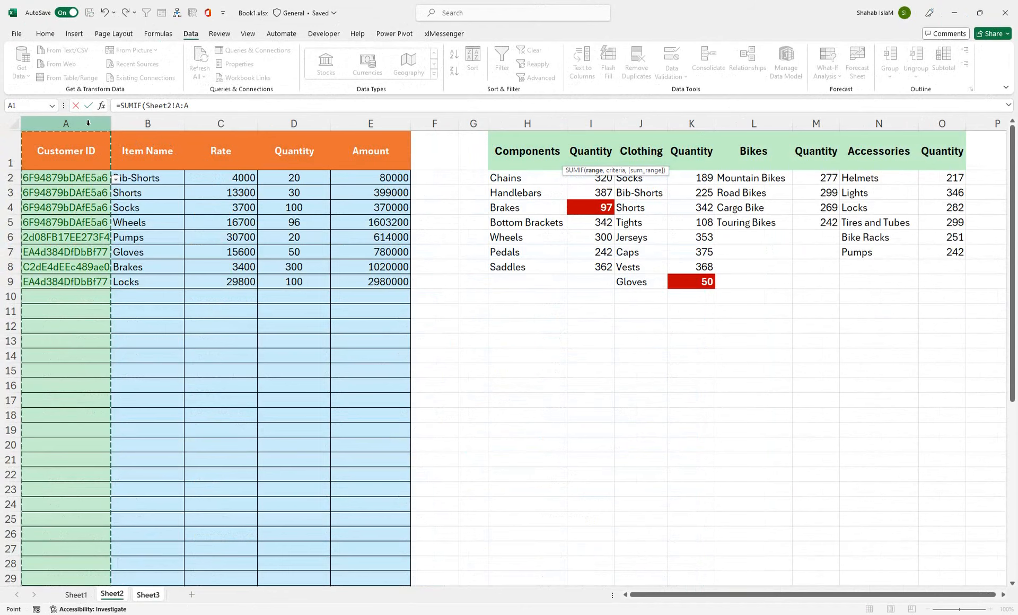
text(,)
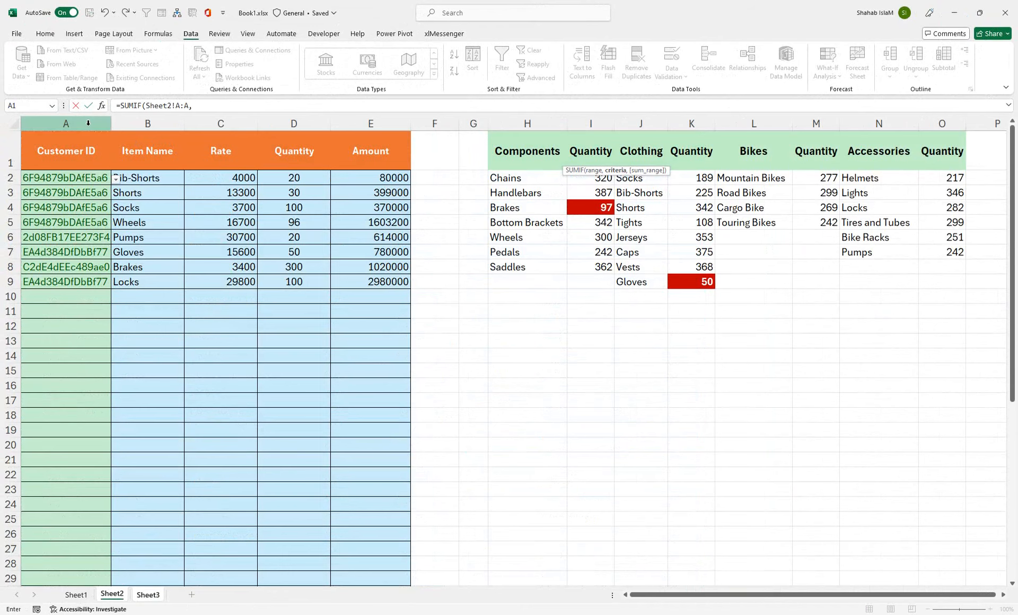
Complete G2's SUMIF with criteria Sheet3!A2 and sum range Sheet2!E:E, and fill the formula down to G25
click(149, 595)
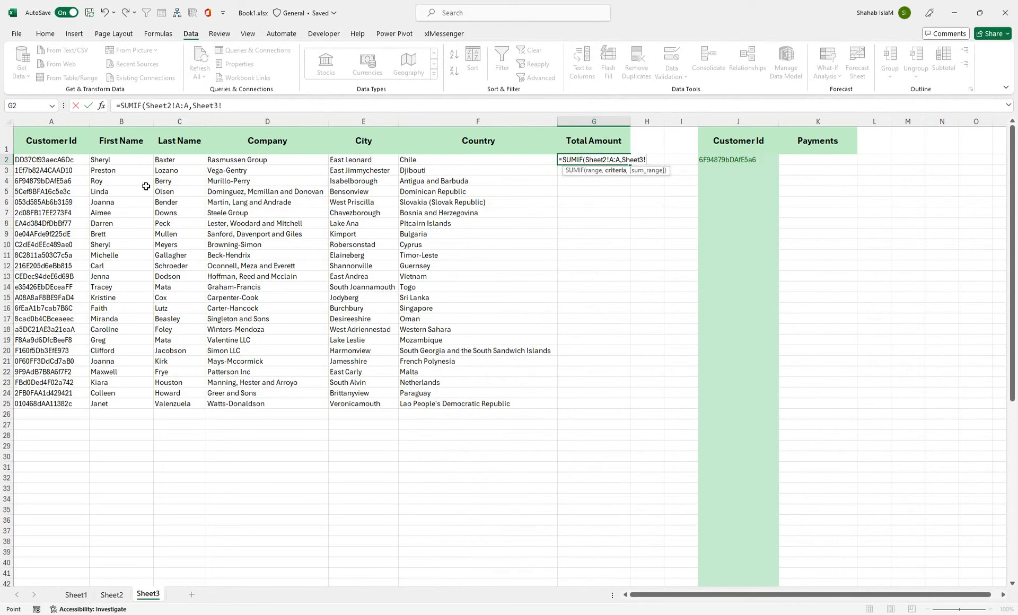
click(64, 157)
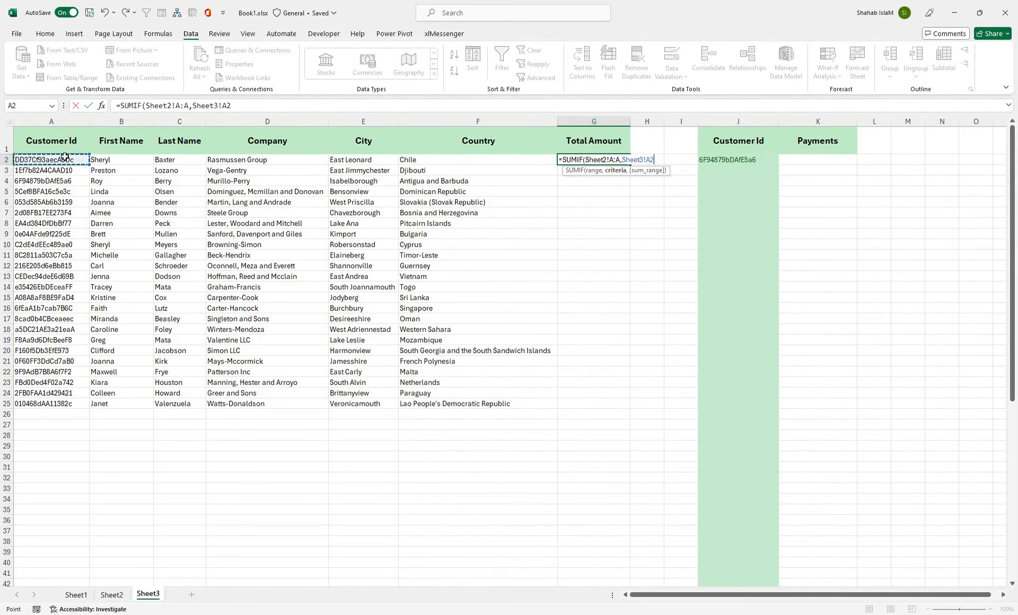
text(,)
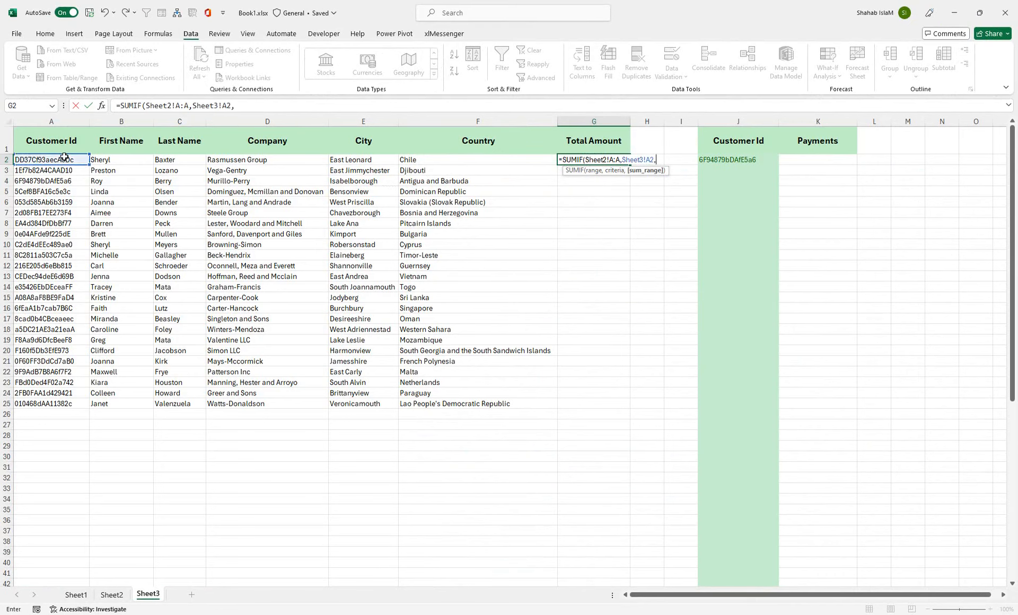
click(110, 594)
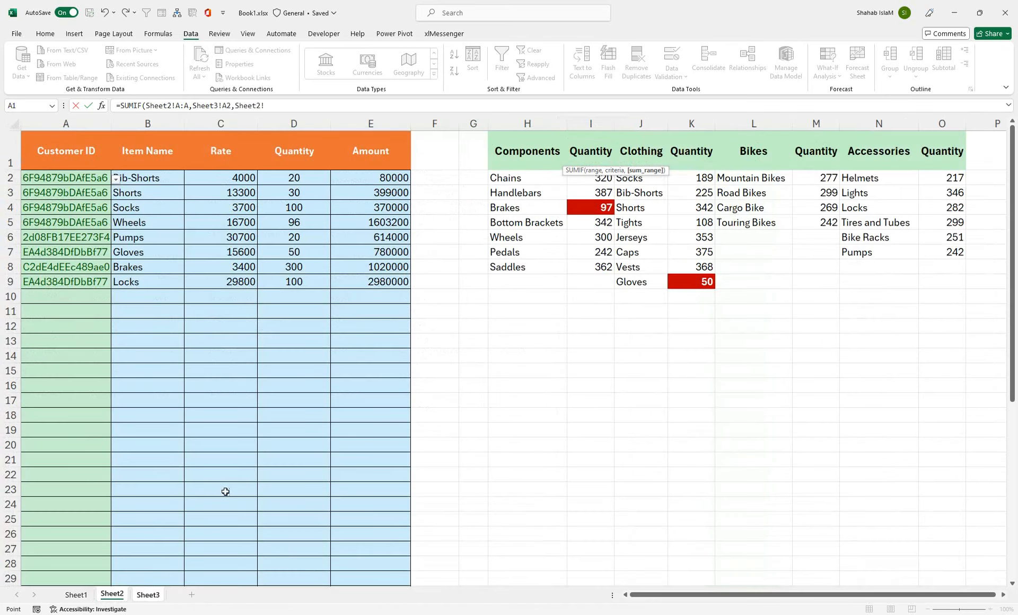
click(369, 119)
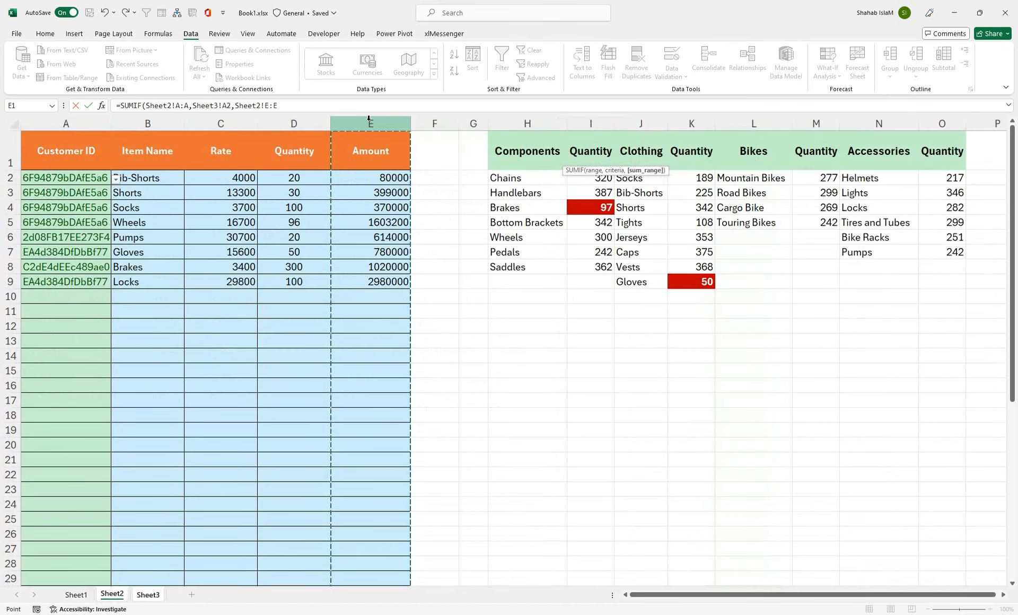
text())
key(Return)
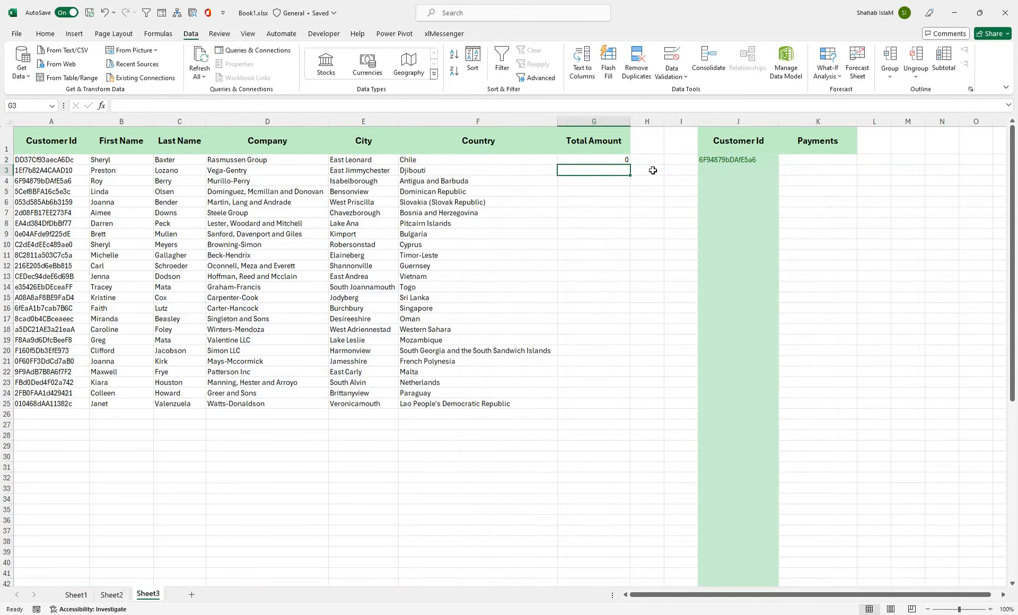
click(628, 159)
double_click(630, 164)
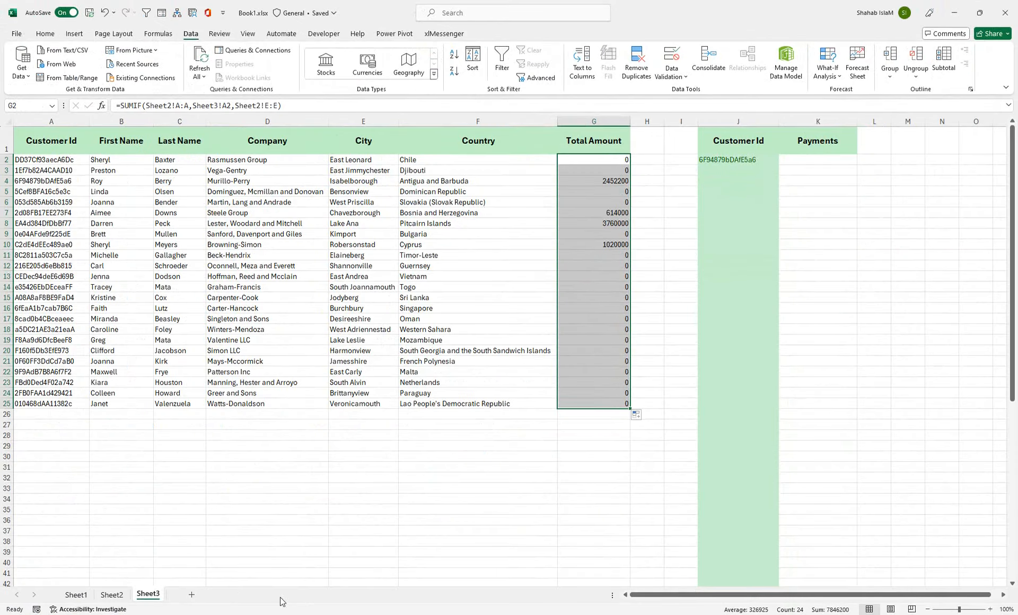
Check the sum of the amounts in Sheet2's E2:E5, which share one customer ID, and return to Sheet3
click(112, 596)
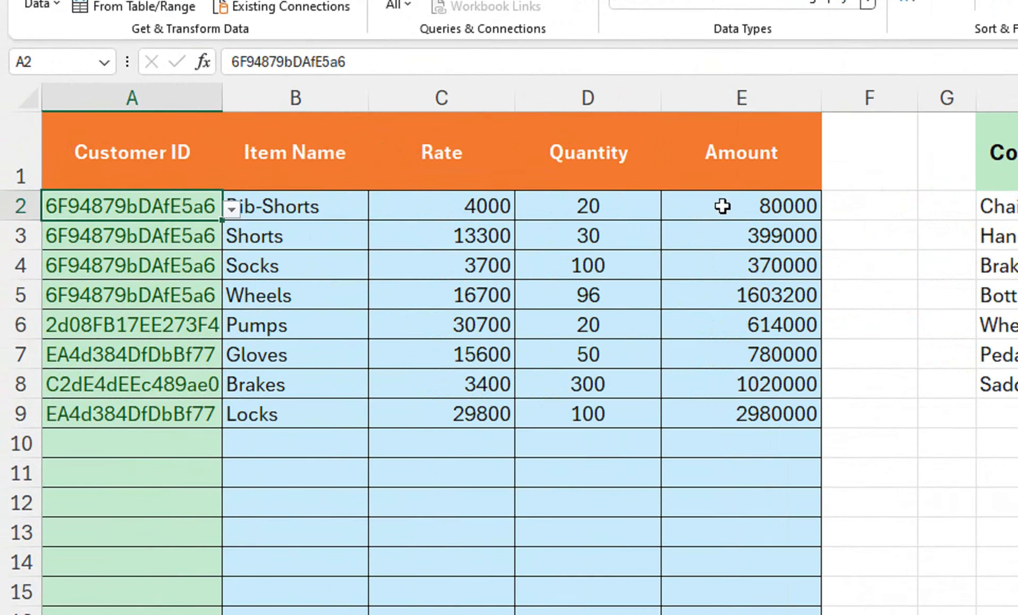
drag(722, 207, 718, 286)
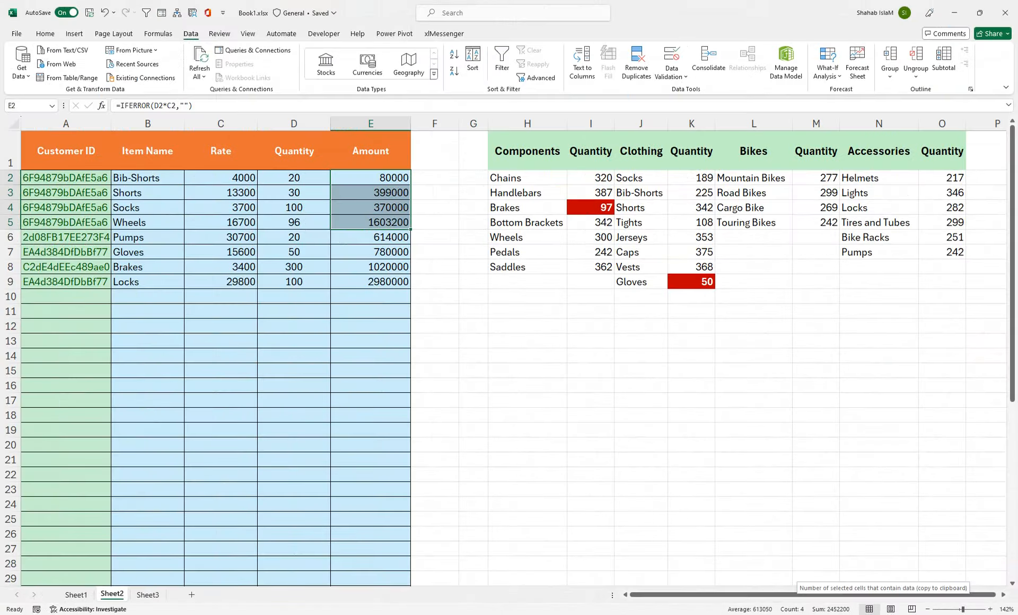
click(147, 595)
Enter a payment of 2000000 in K2 for the customer in J2
click(761, 151)
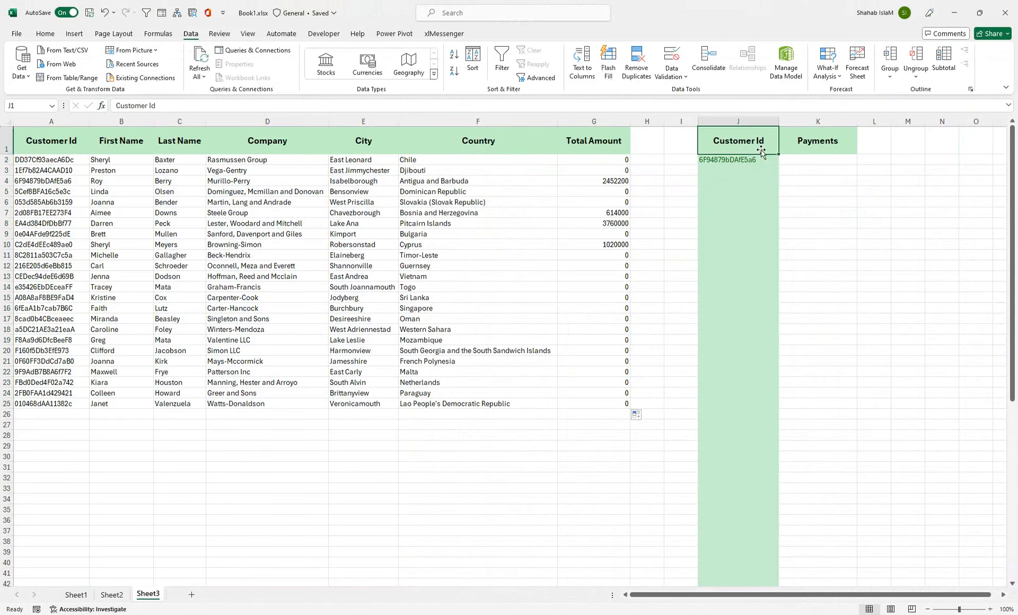
click(753, 162)
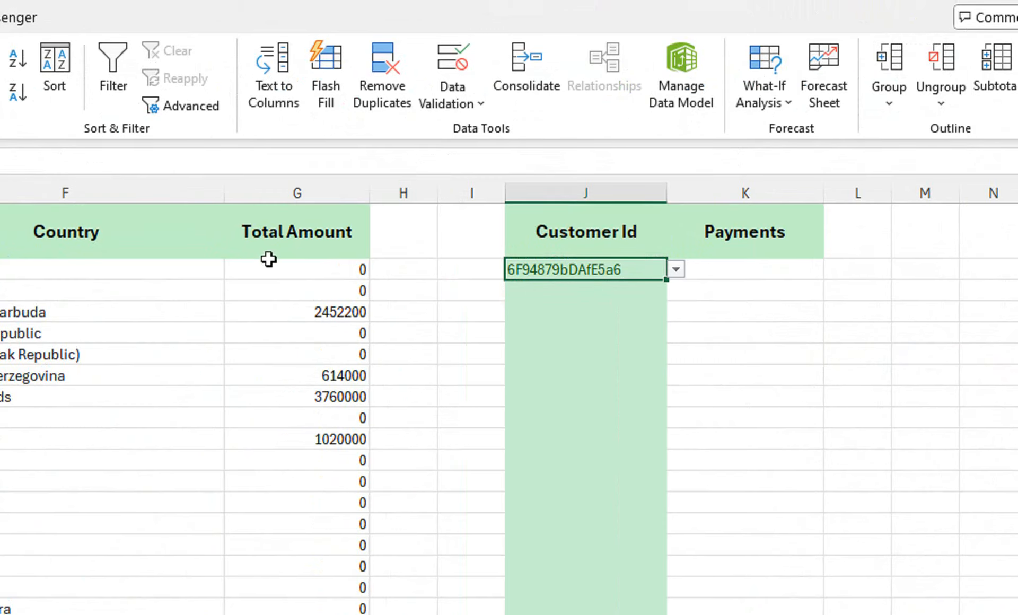
click(733, 270)
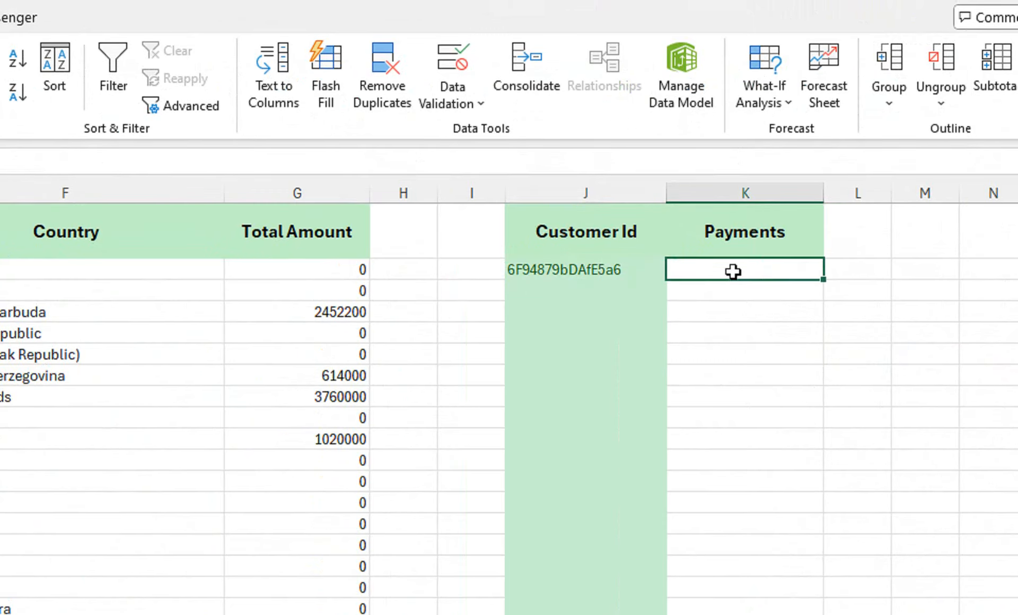
double_click(733, 272)
text(20000)
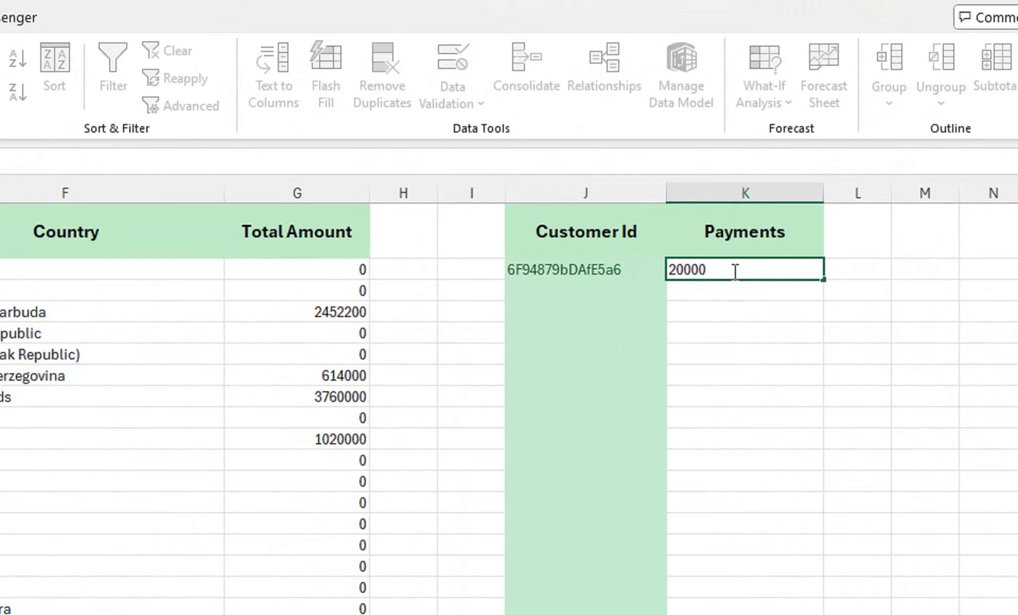
text(00)
key(Return)
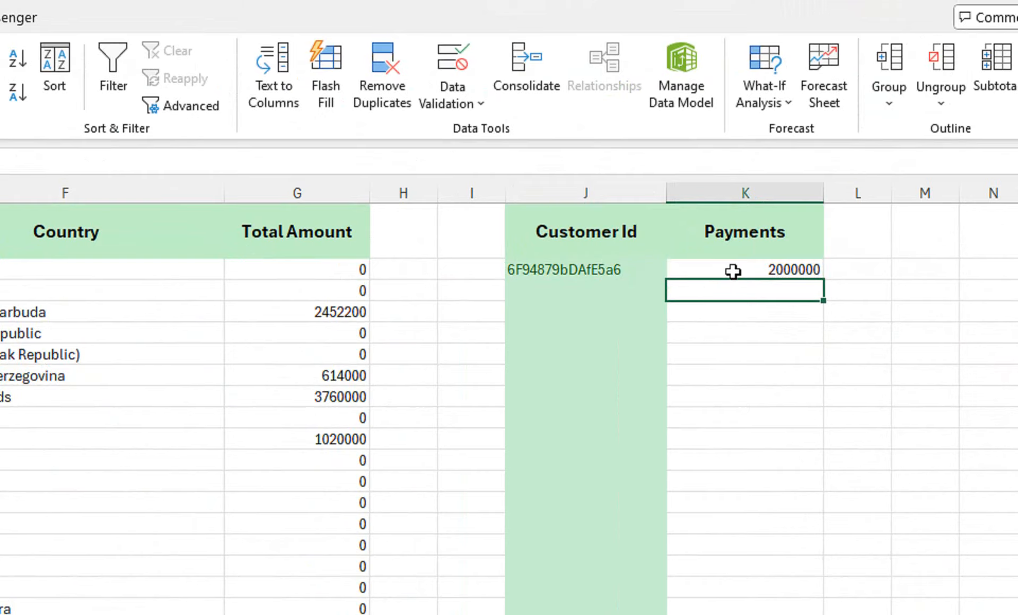
Apply cell borders and a light blue fill to the Payments column from K2 down past row 42
click(733, 271)
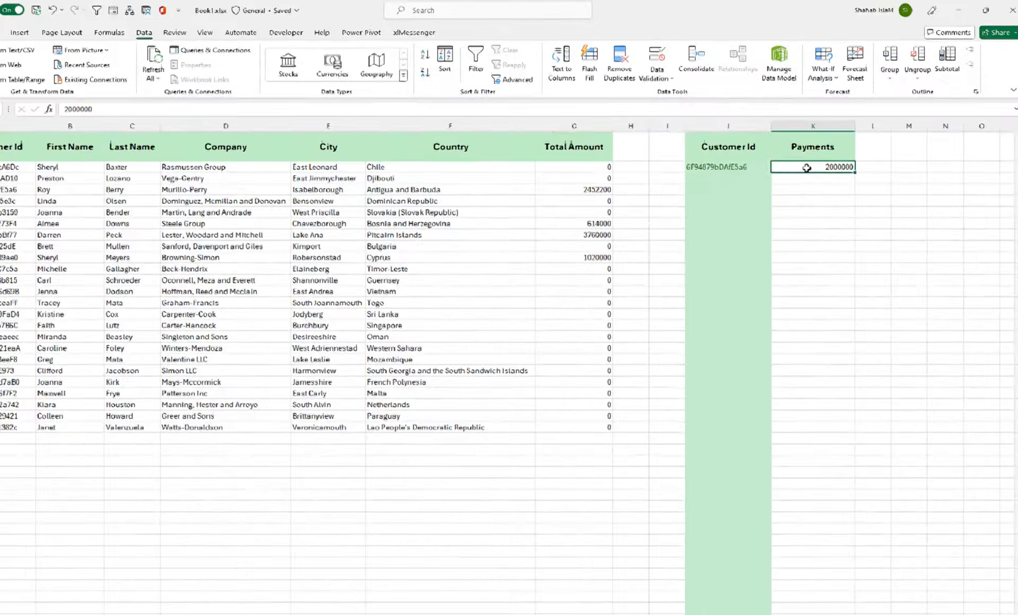
drag(733, 271, 730, 614)
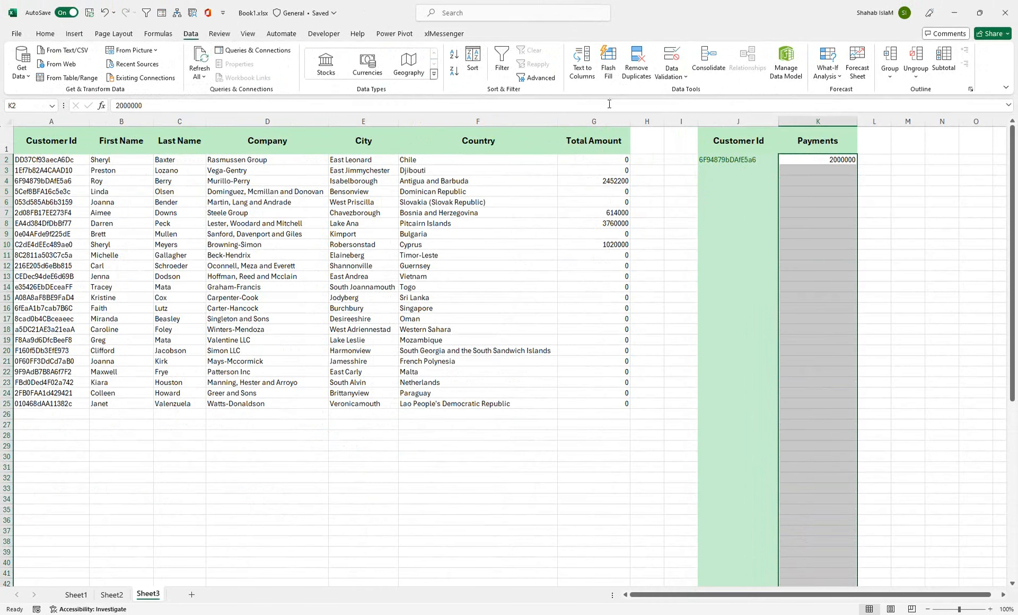
click(45, 34)
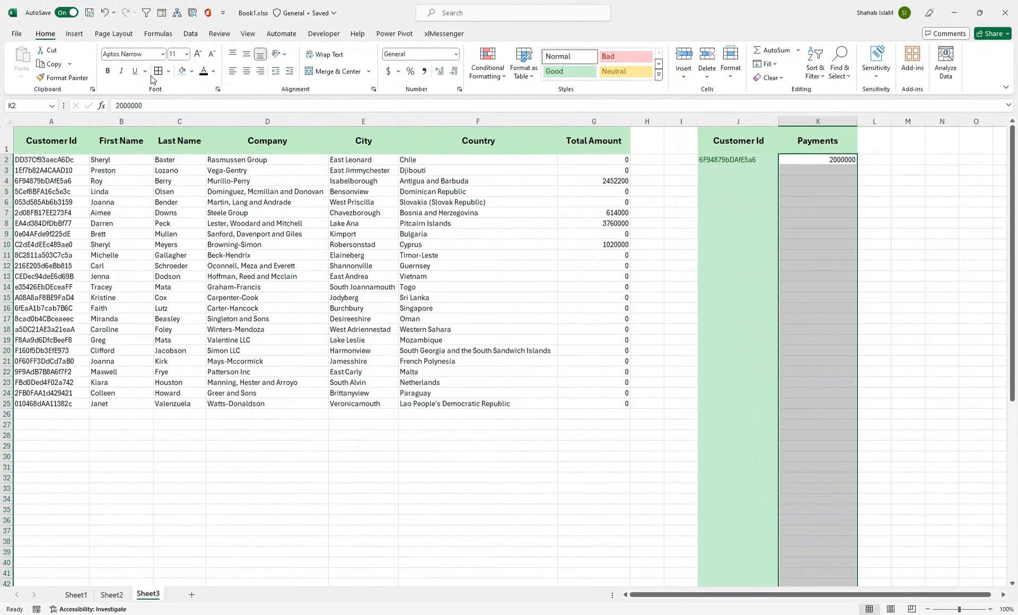
click(158, 70)
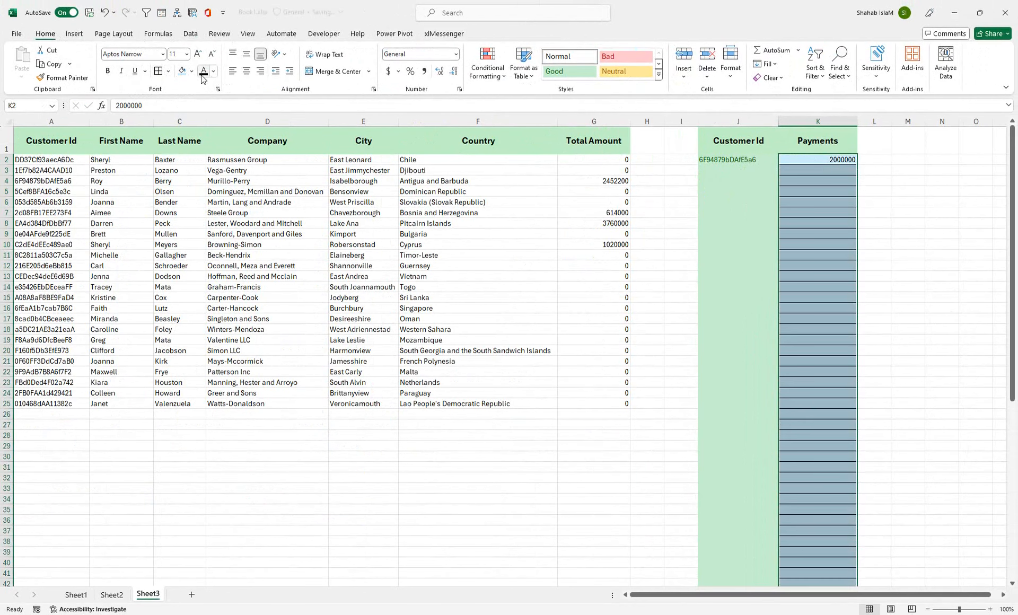
click(761, 253)
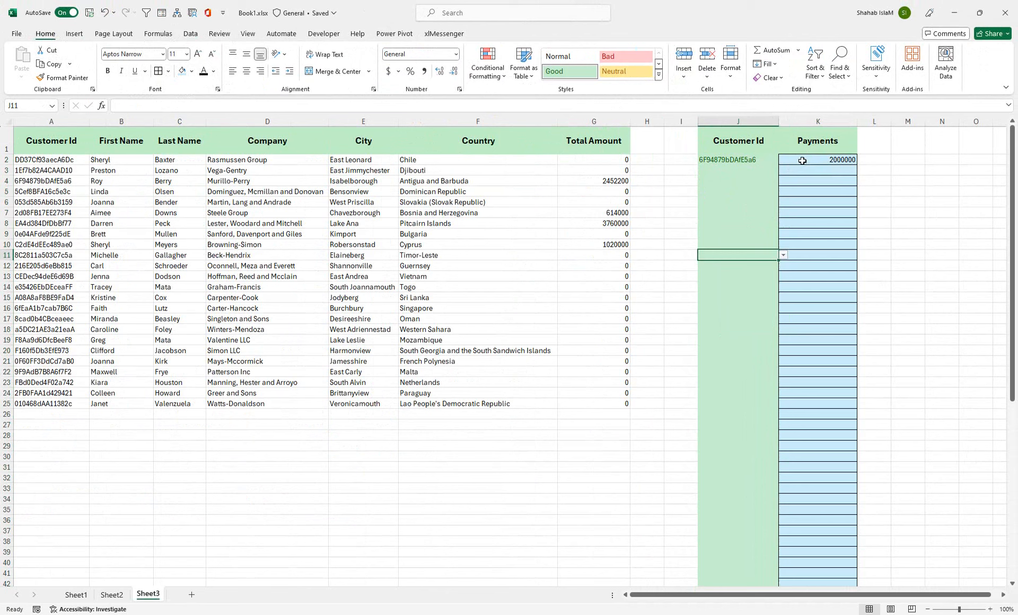
Choose the customer IDs of rows 7, 8 and 10 in the dropdown cells J3, J4 and J5 of the payments table
click(803, 161)
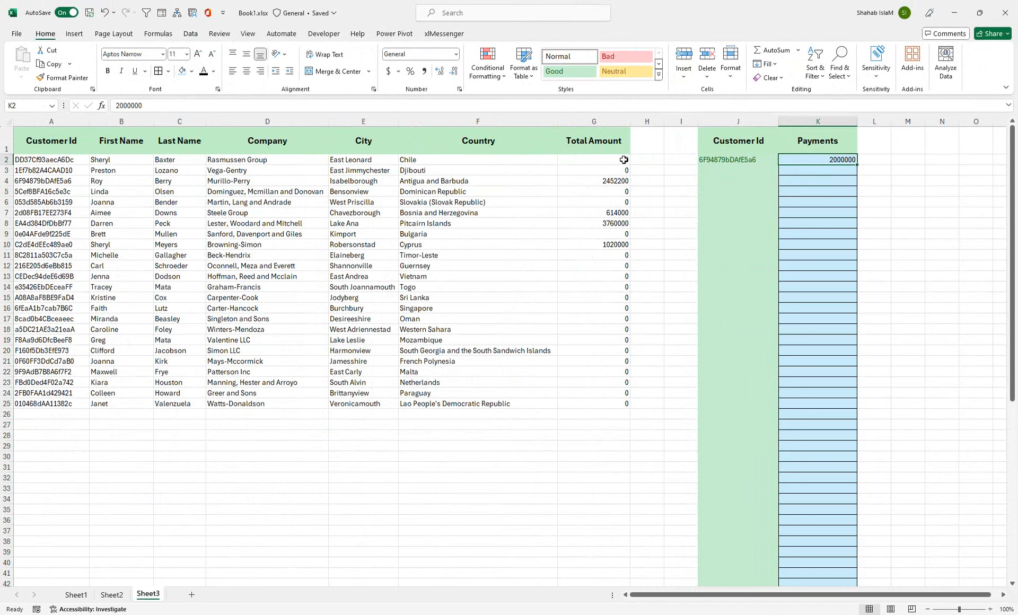
click(752, 161)
click(772, 169)
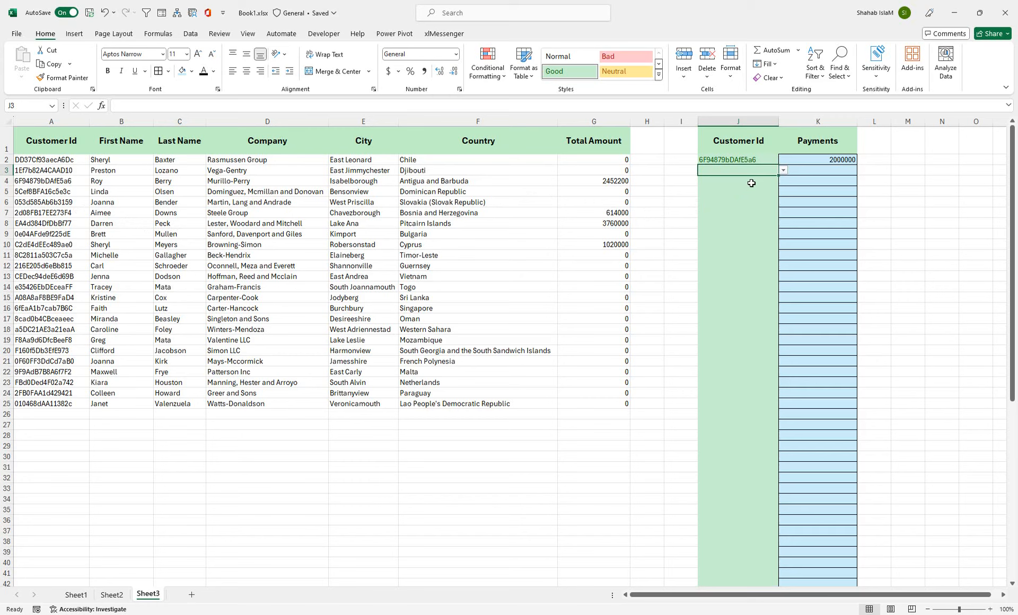
click(783, 170)
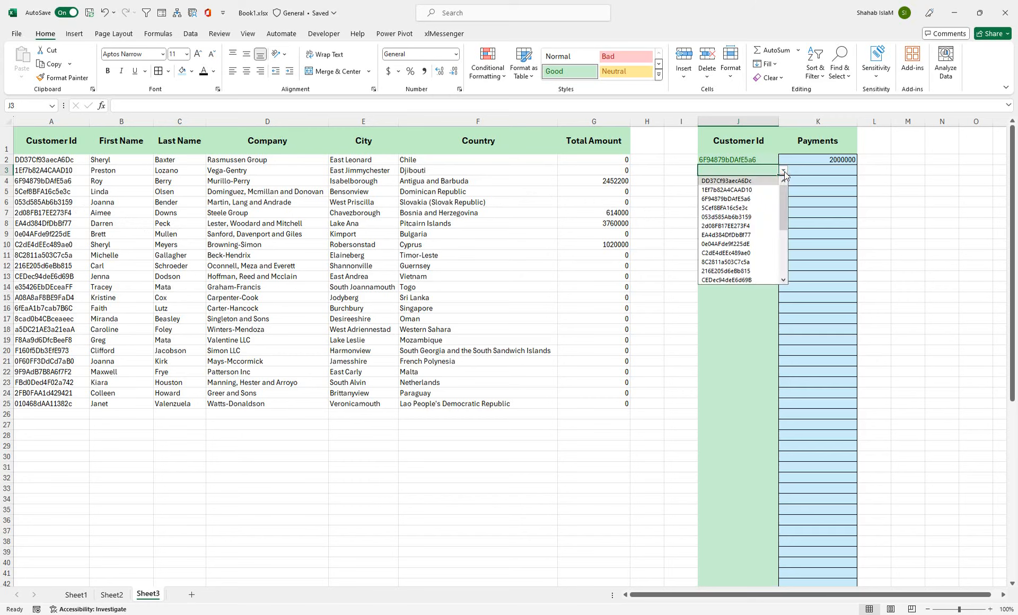
click(762, 228)
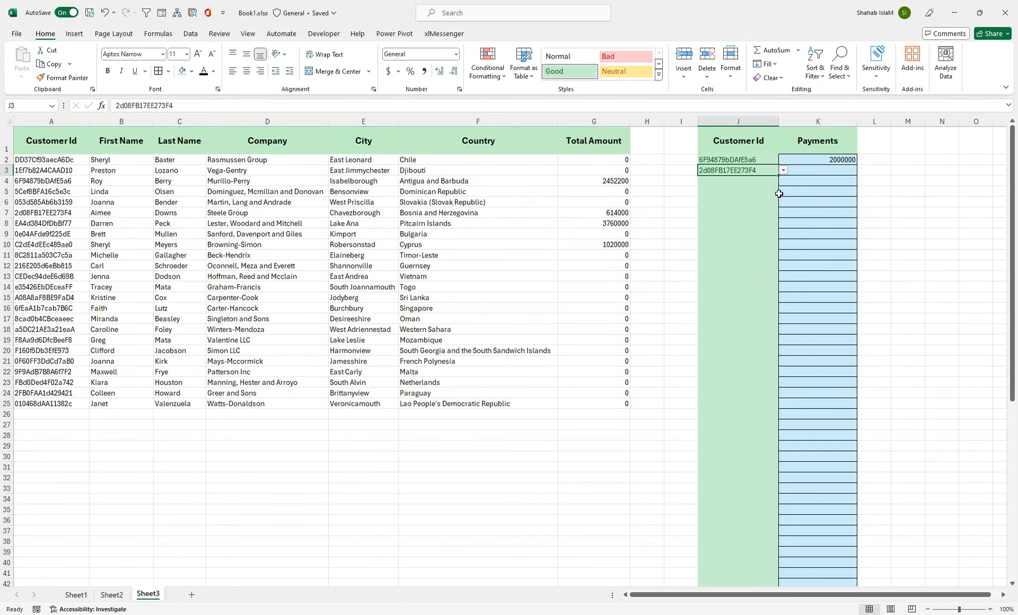
click(763, 181)
click(783, 181)
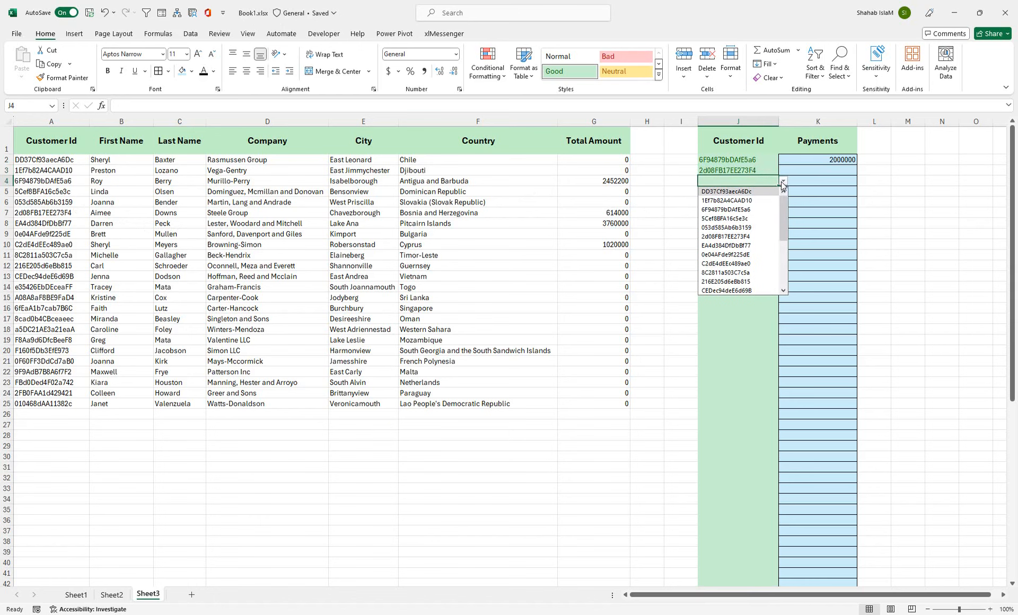
click(761, 246)
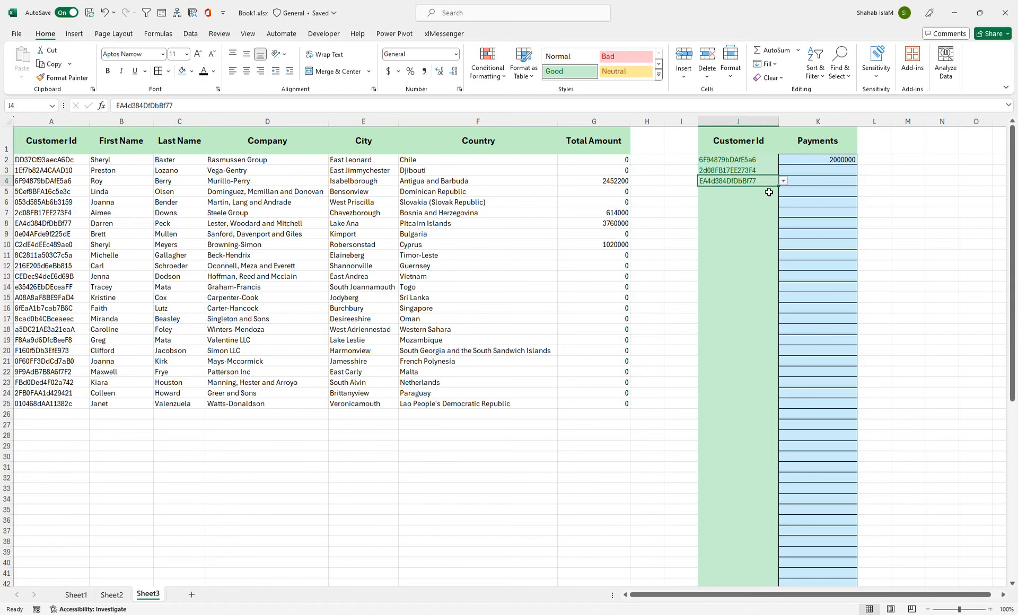
click(769, 192)
click(783, 191)
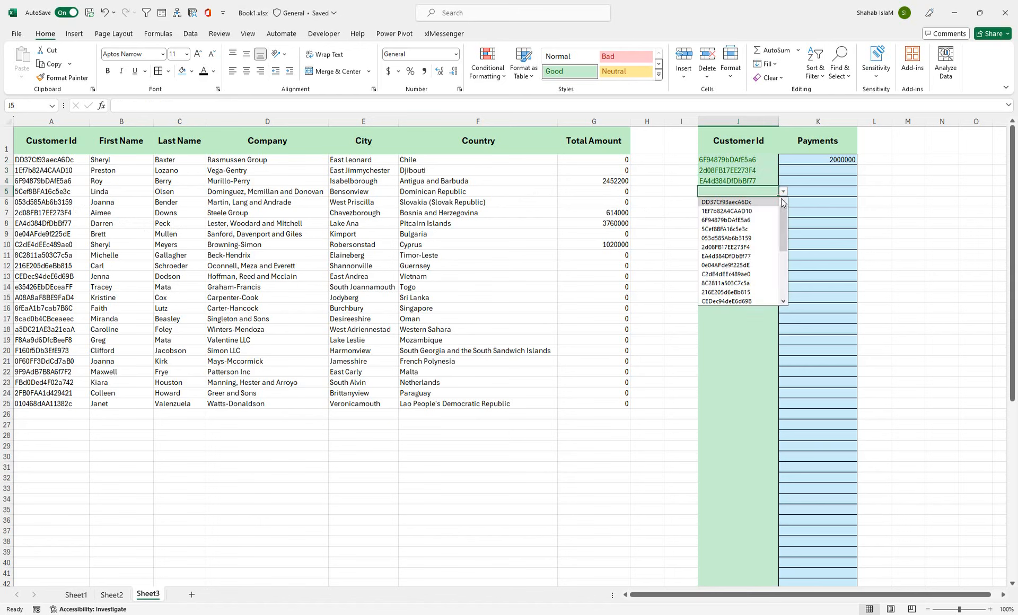
click(762, 274)
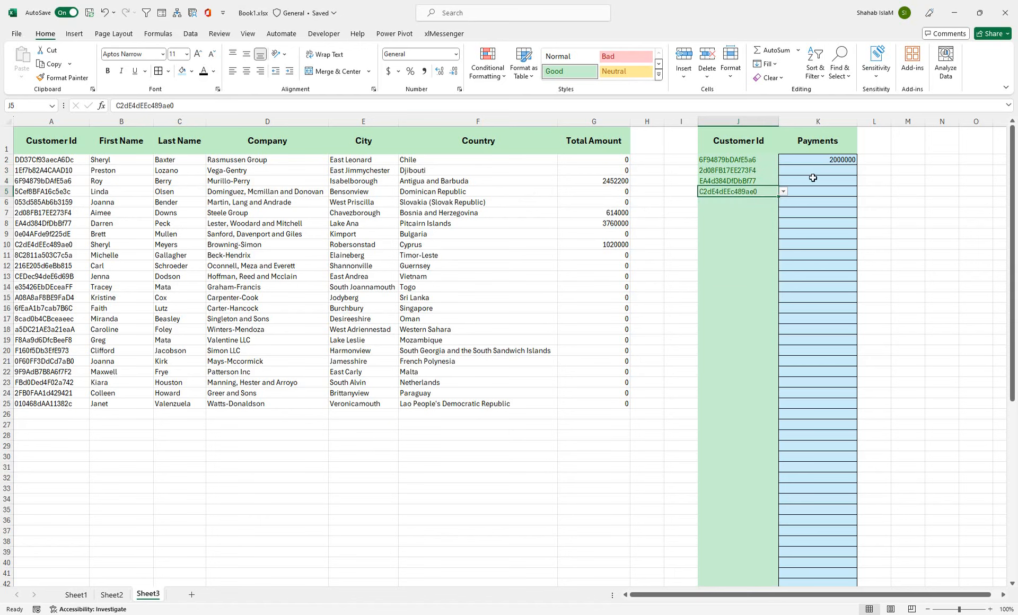
Extend G2's formula to subtract payments by appending -SUMIF(J:J,A2,K:K) after the existing SUMIF
click(595, 162)
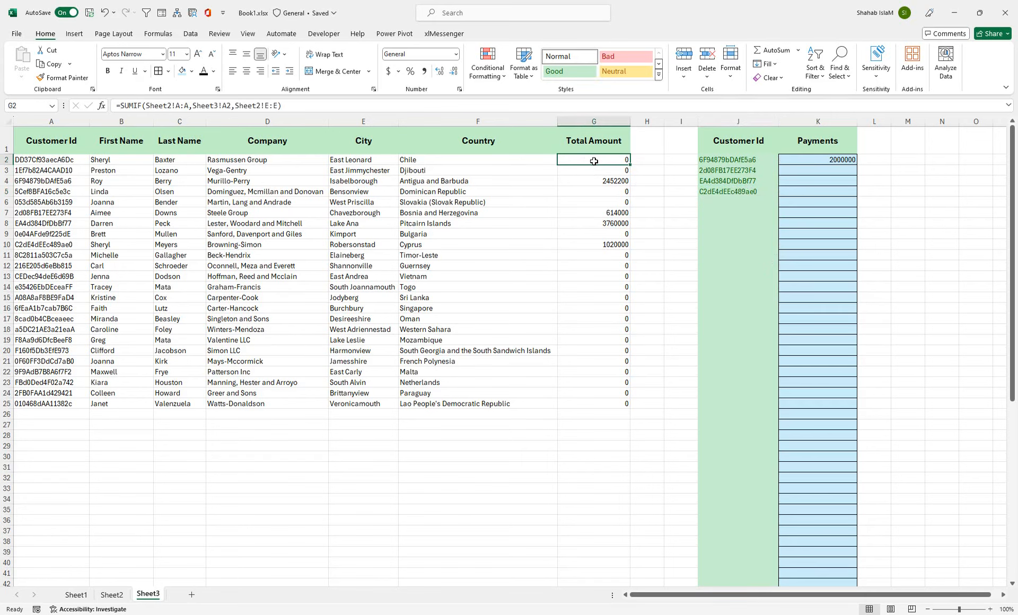
double_click(594, 160)
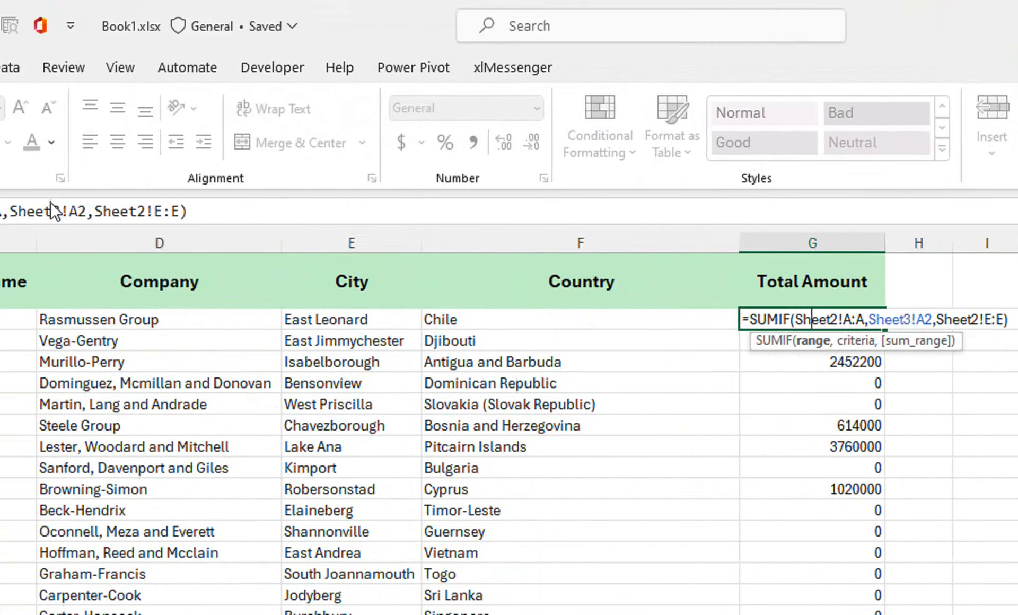
click(467, 211)
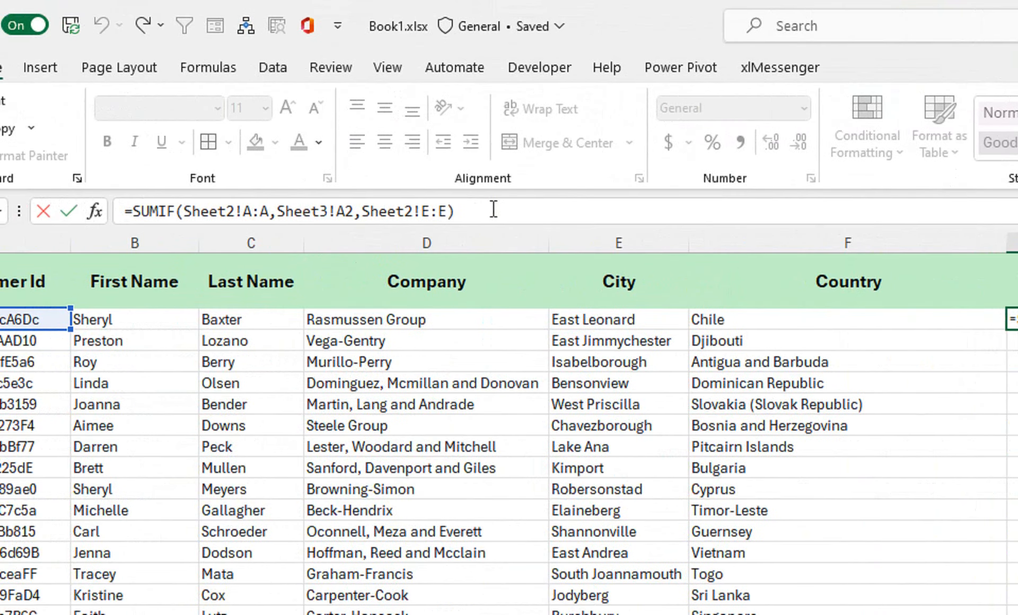
text(-sumif)
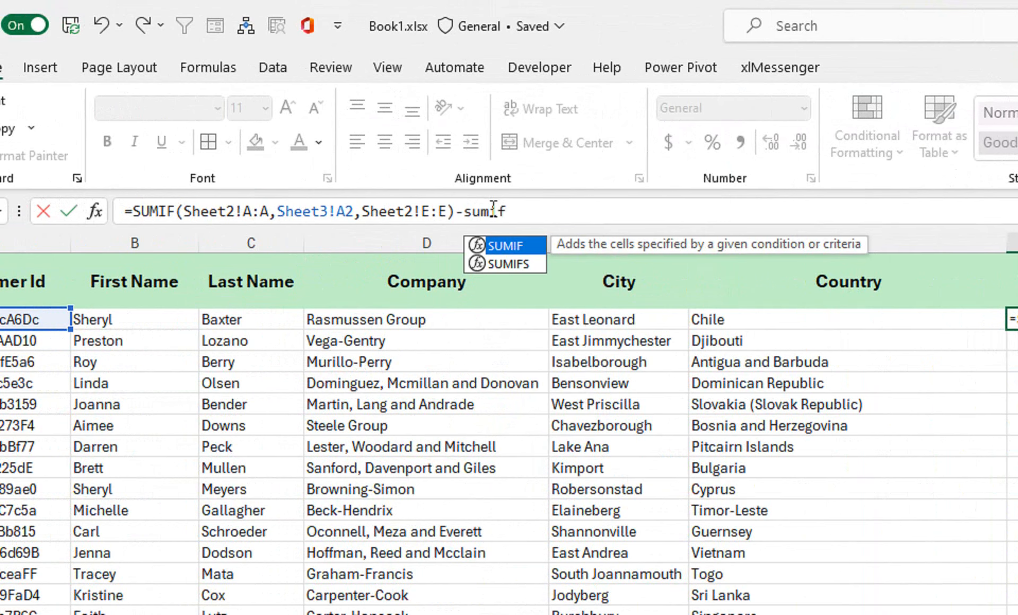
key(Tab)
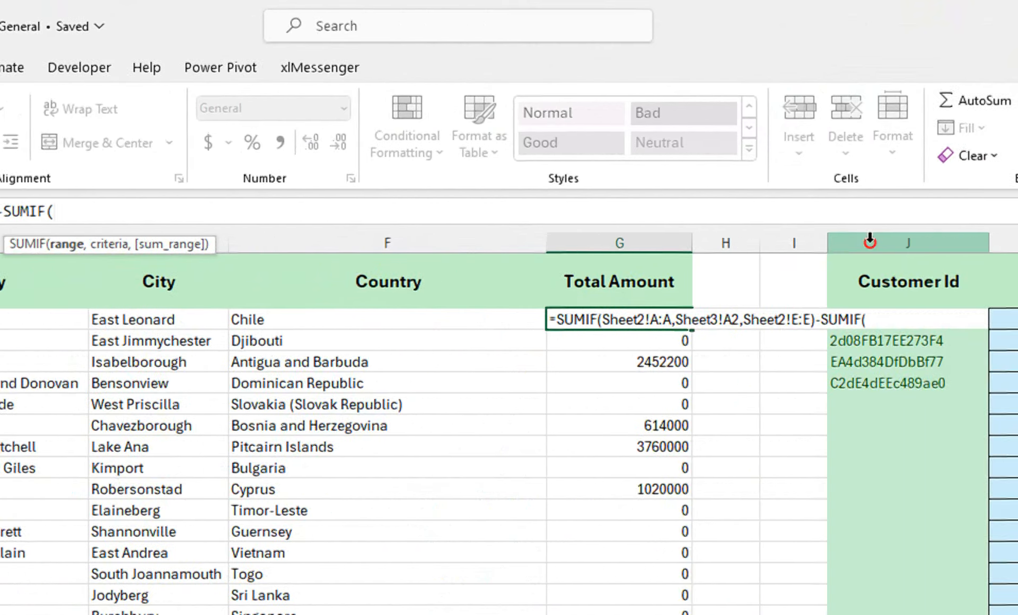
click(870, 241)
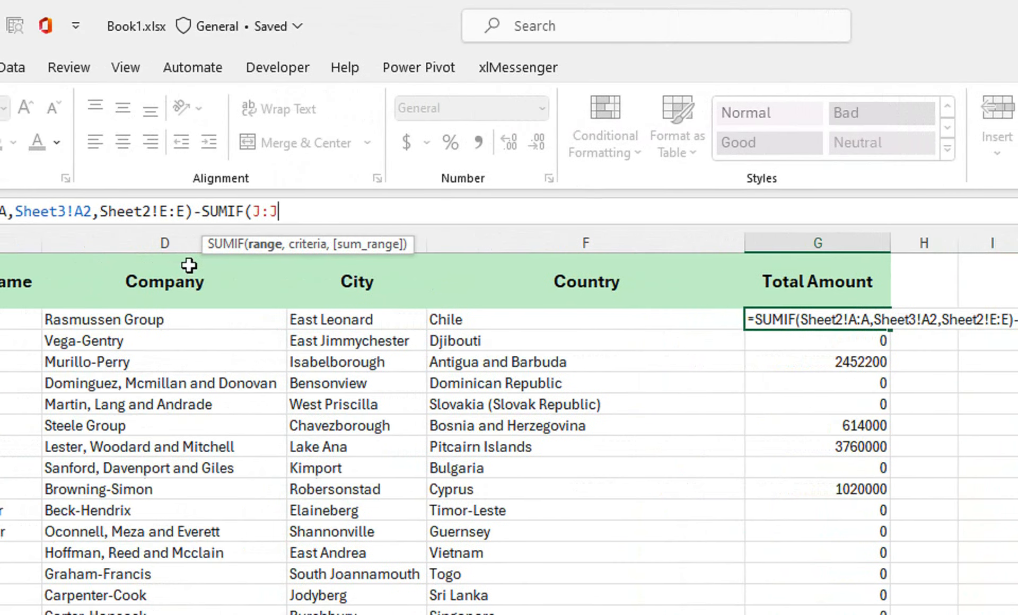
text(,)
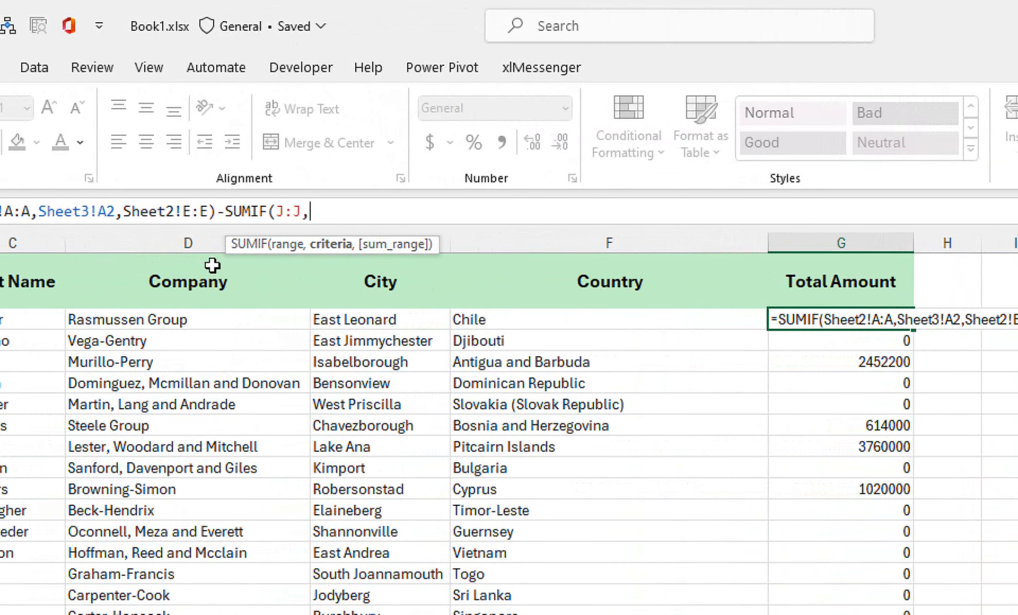
click(126, 320)
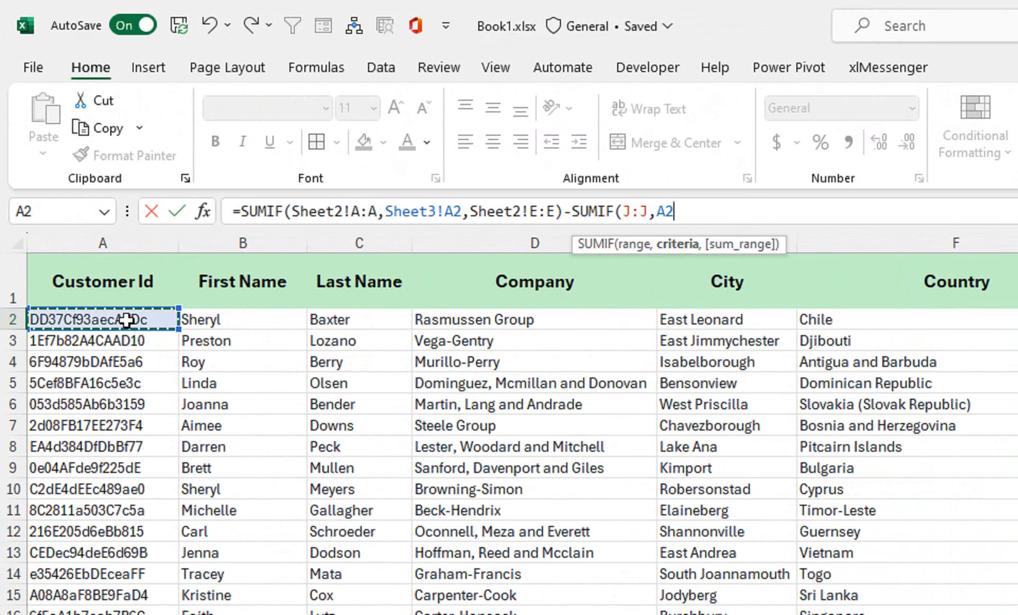
text(,)
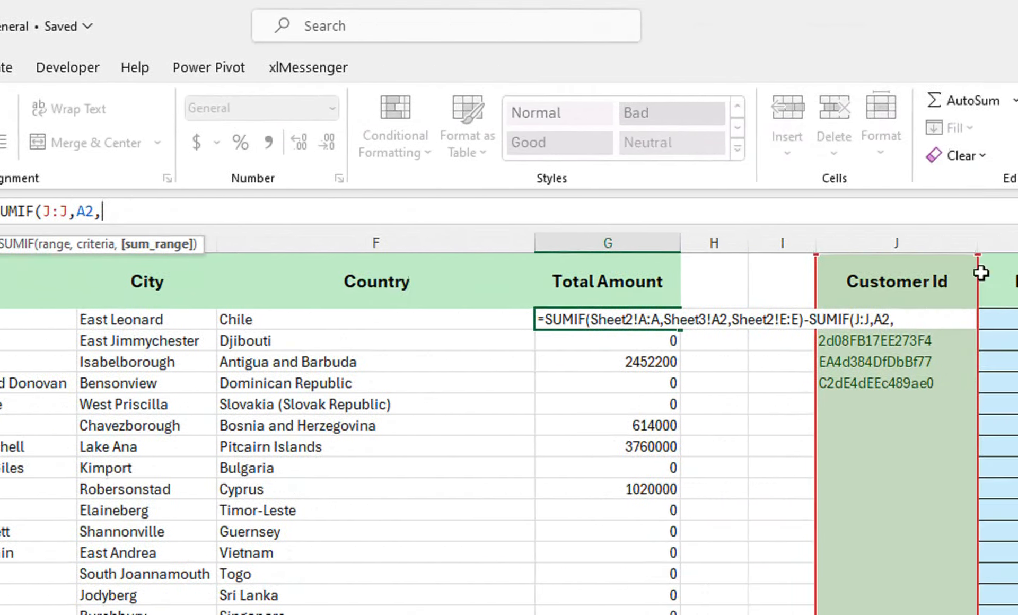
click(873, 243)
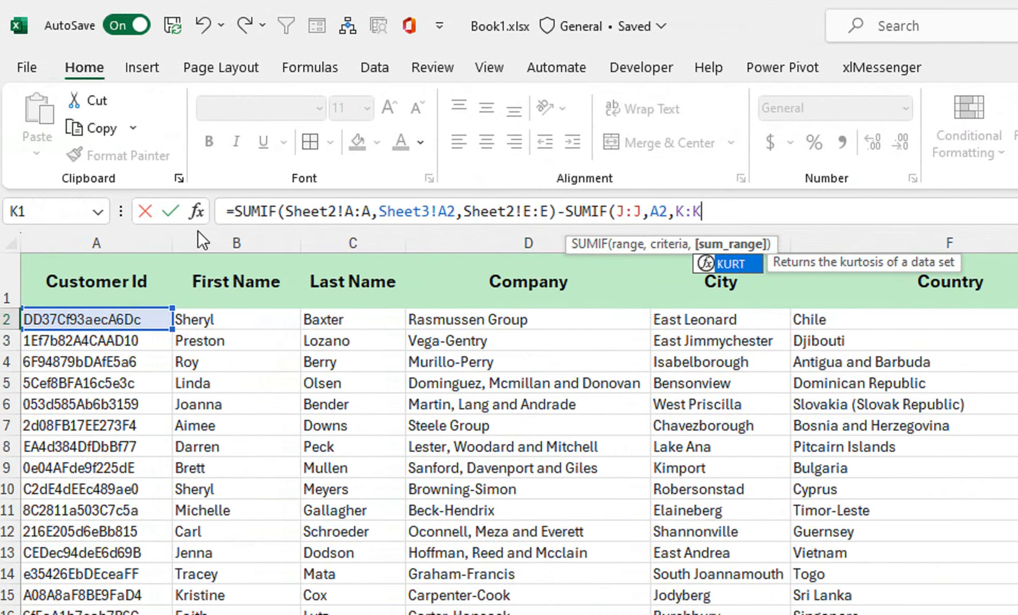
text())
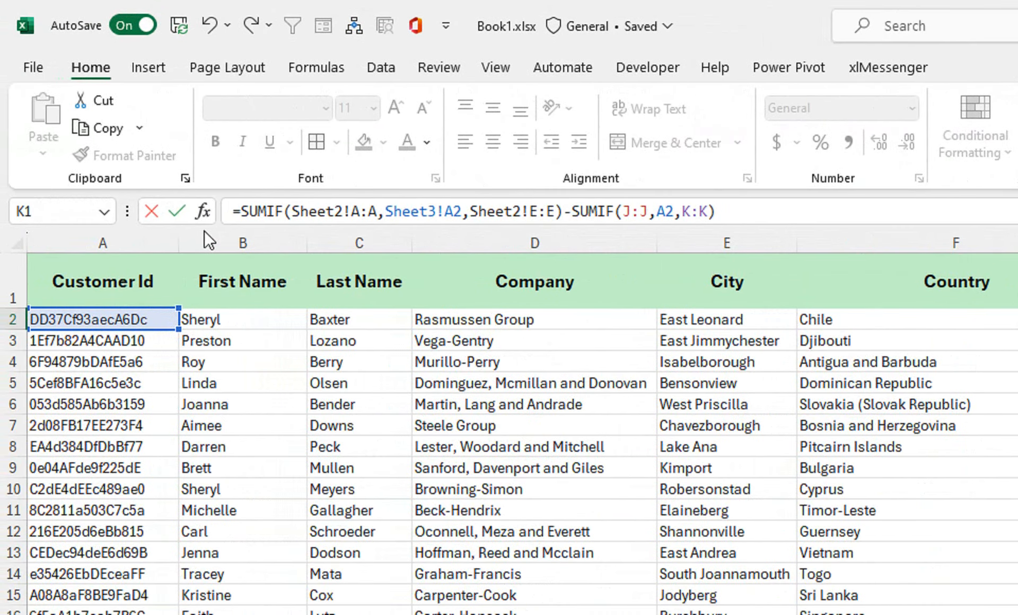
key(Return)
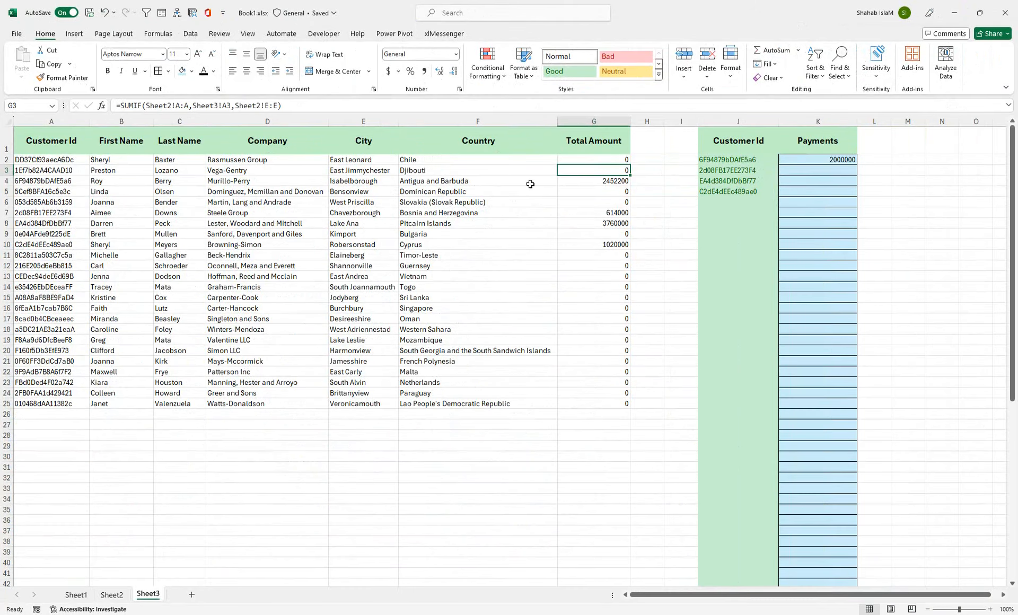
Fill G2's updated formula down the Total Amount column and check the result in G4
click(599, 160)
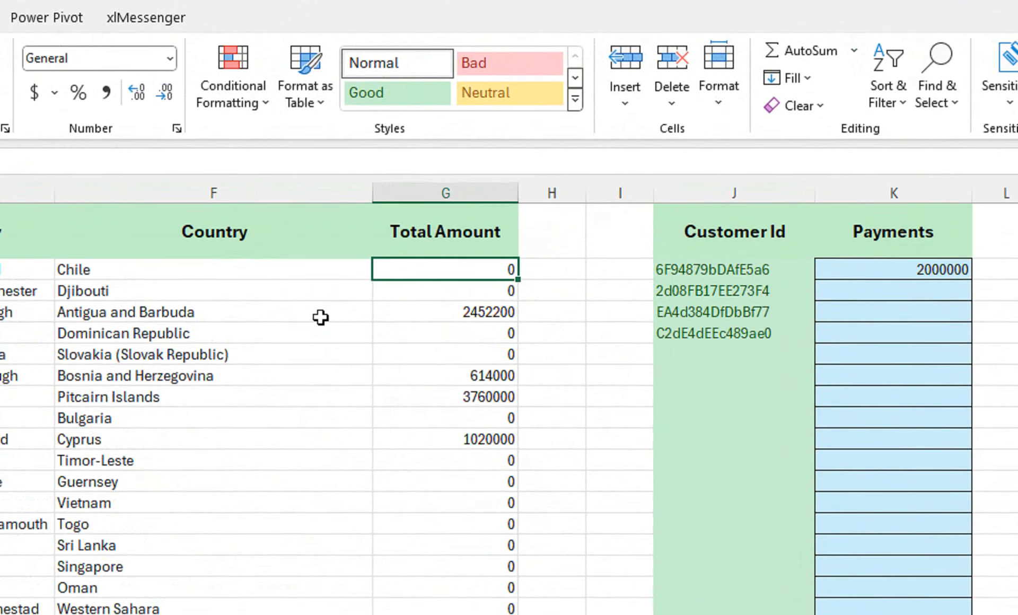
double_click(523, 281)
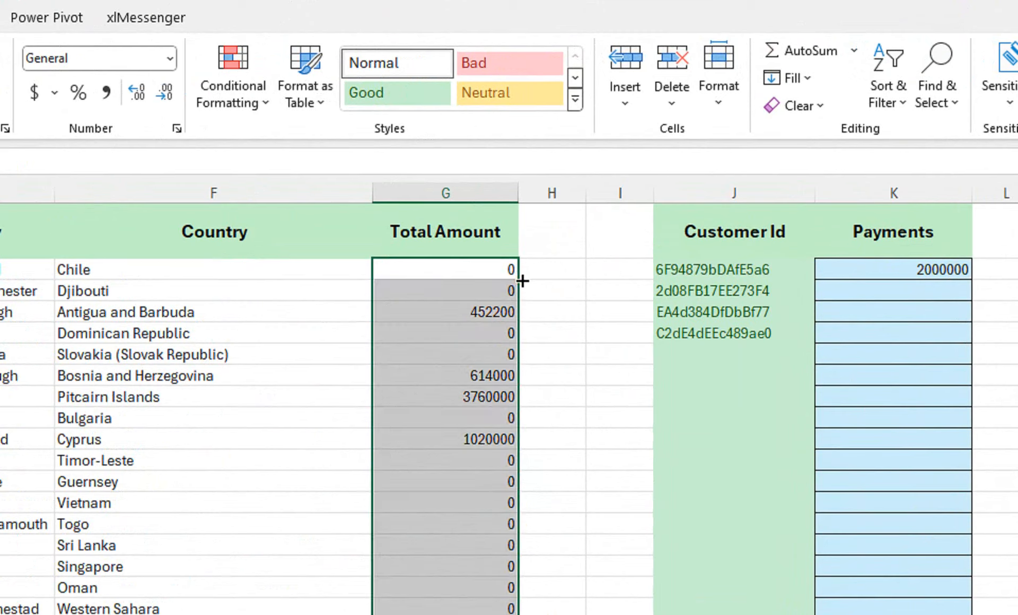
click(509, 316)
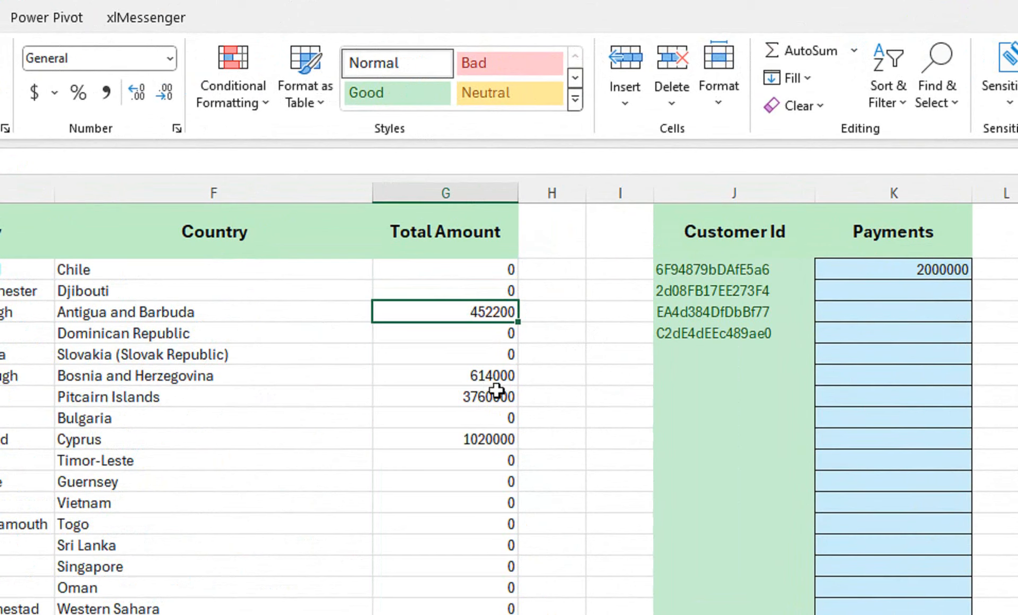
Enter payments of 600000 in K3, 3500000 in K4 and 1000000 in K5
click(830, 291)
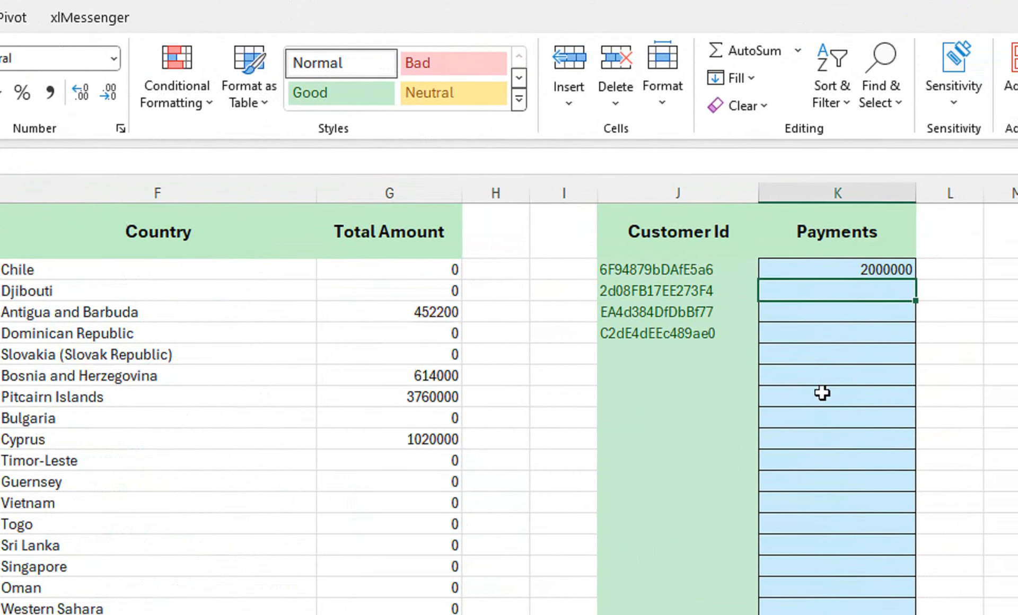
text(6000)
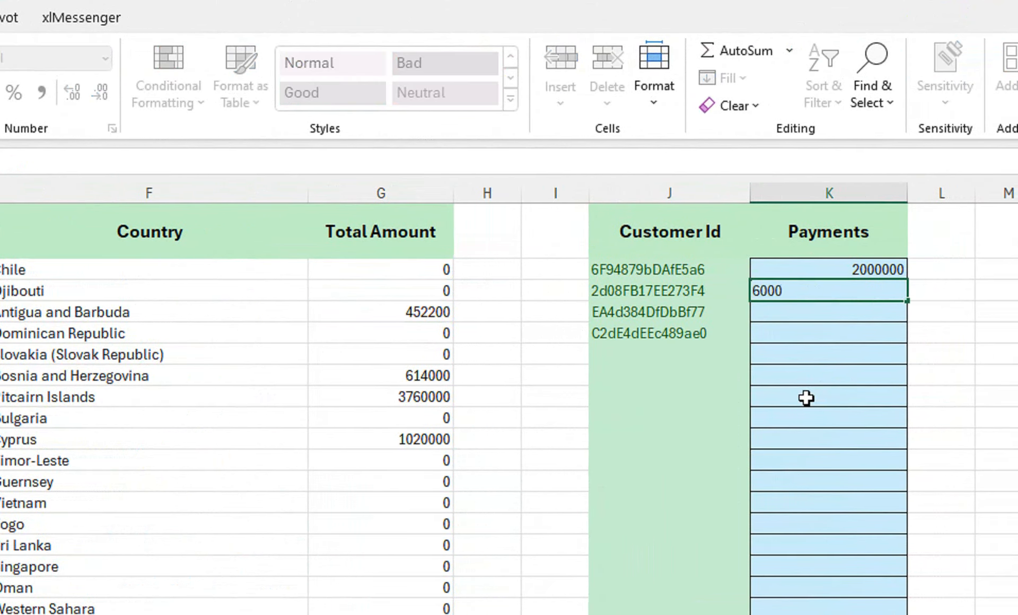
text(00)
key(Return)
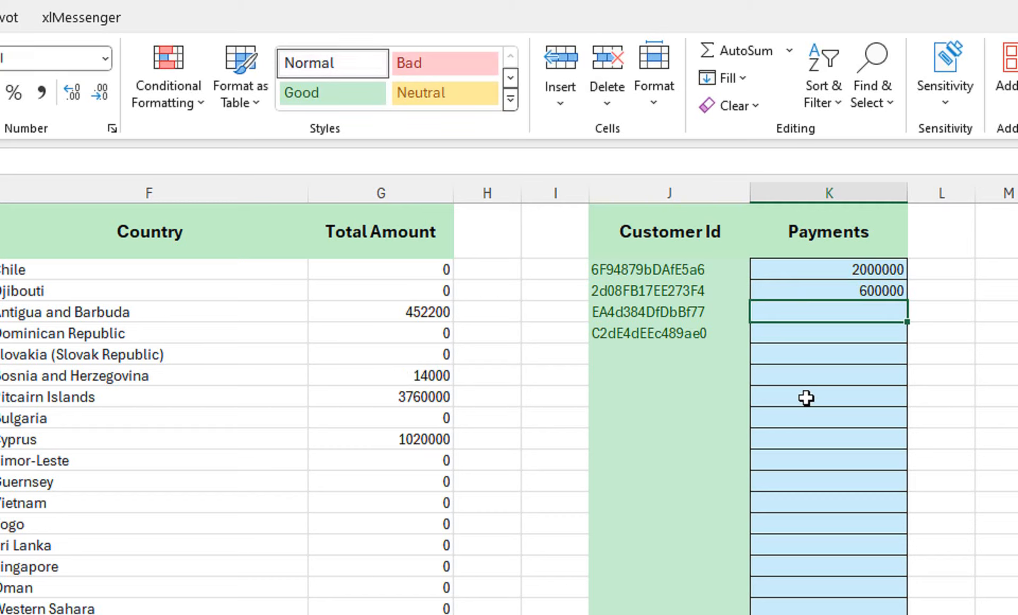
text(3500000)
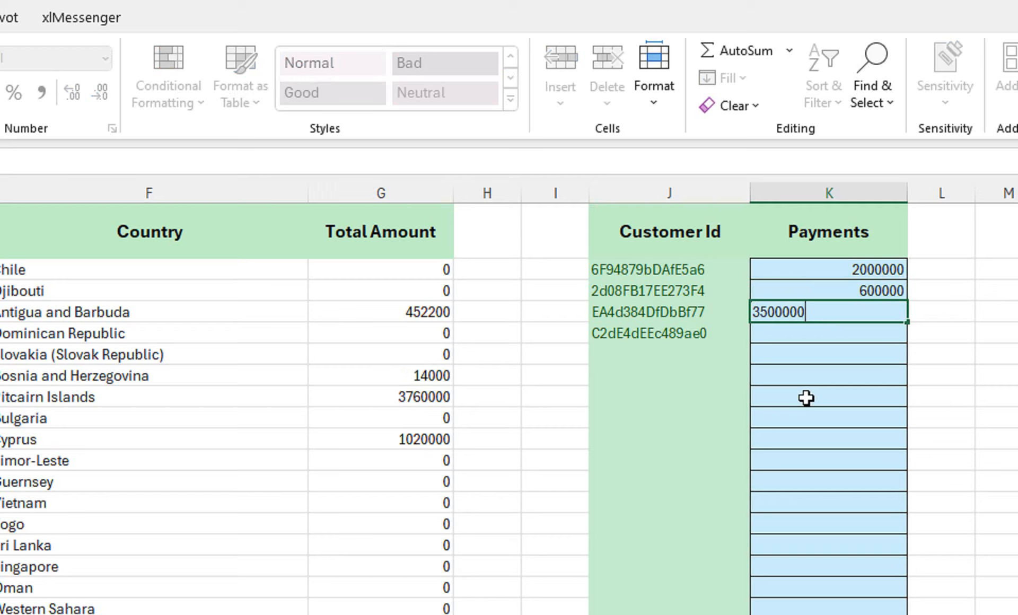
key(Return)
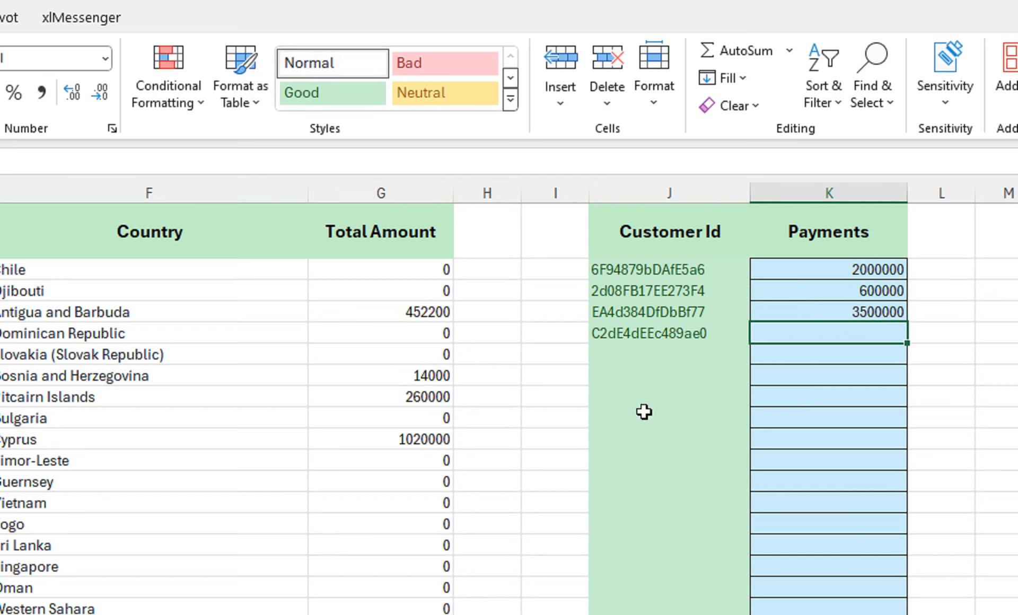
click(393, 444)
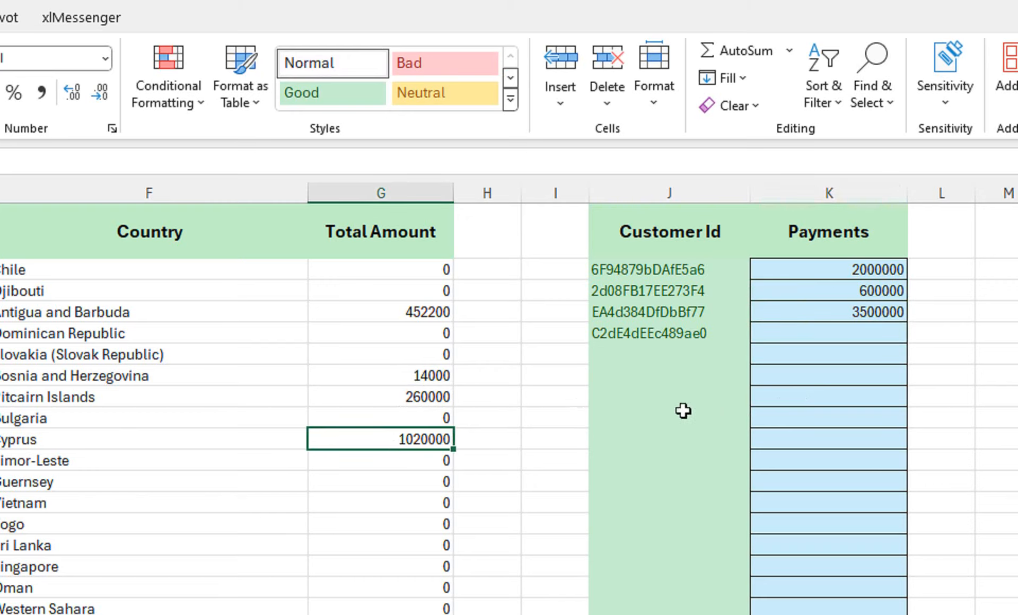
click(843, 333)
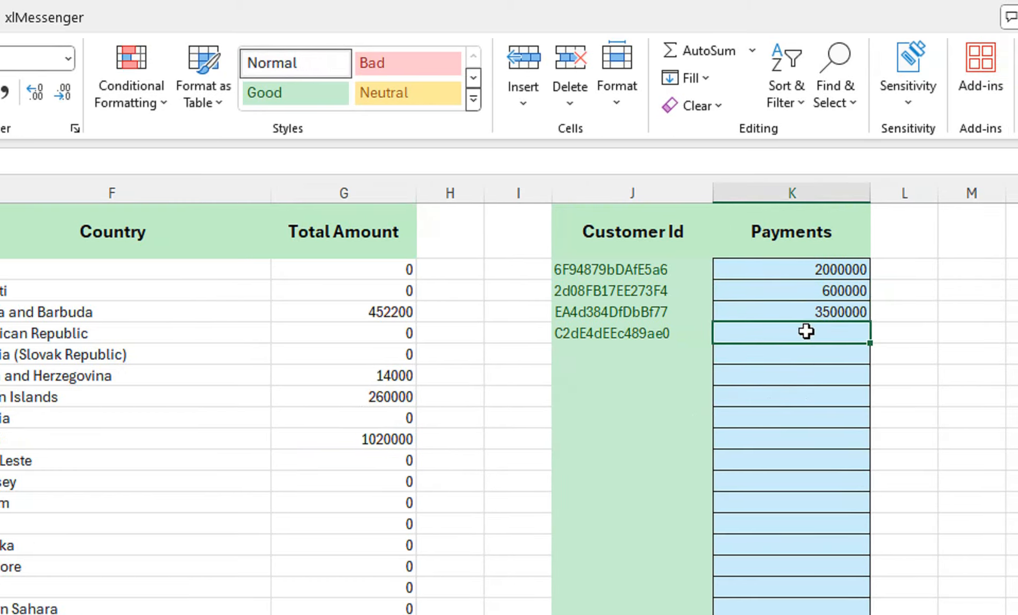
text(10000)
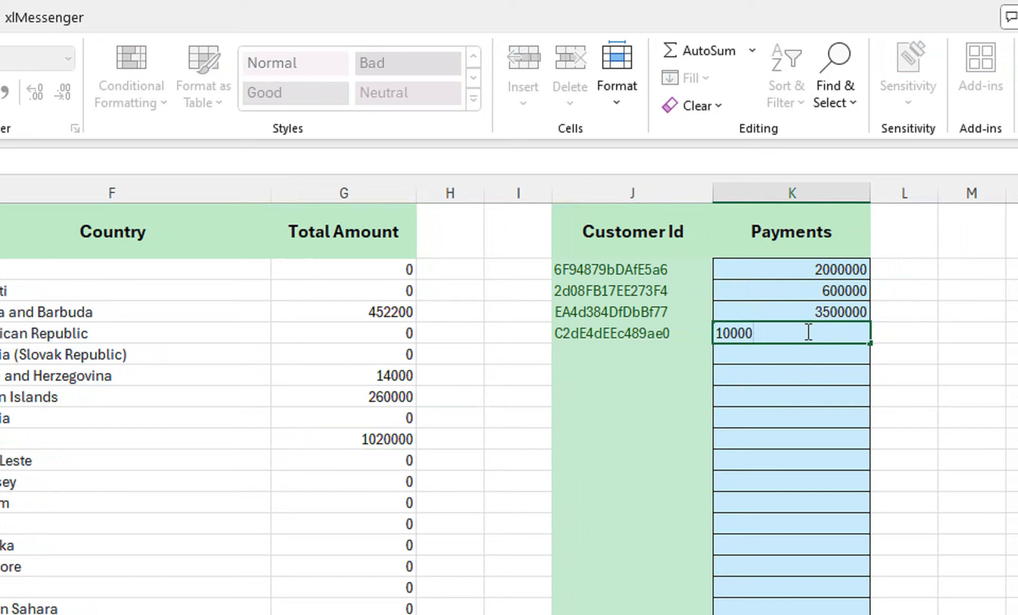
text(00)
key(Return)
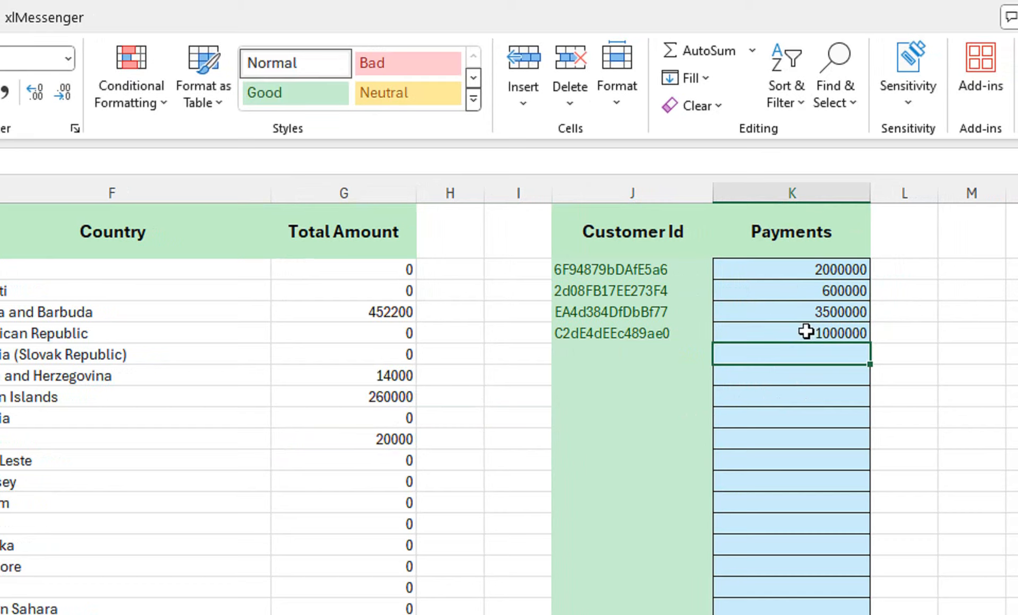
Enter the header Date in I1 of the payments table and widen its Customer Id column J
click(533, 229)
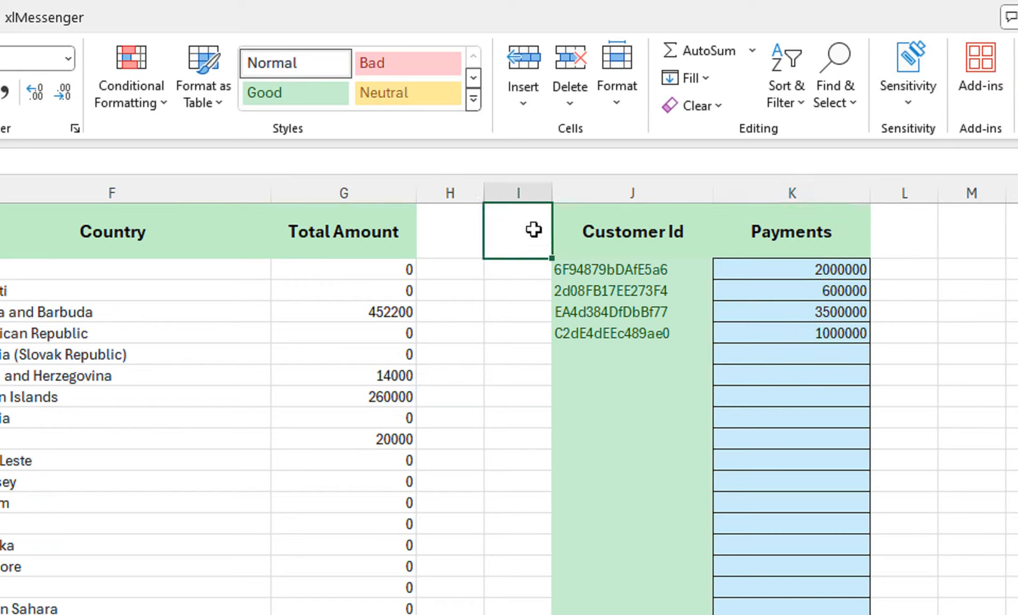
drag(712, 194, 745, 193)
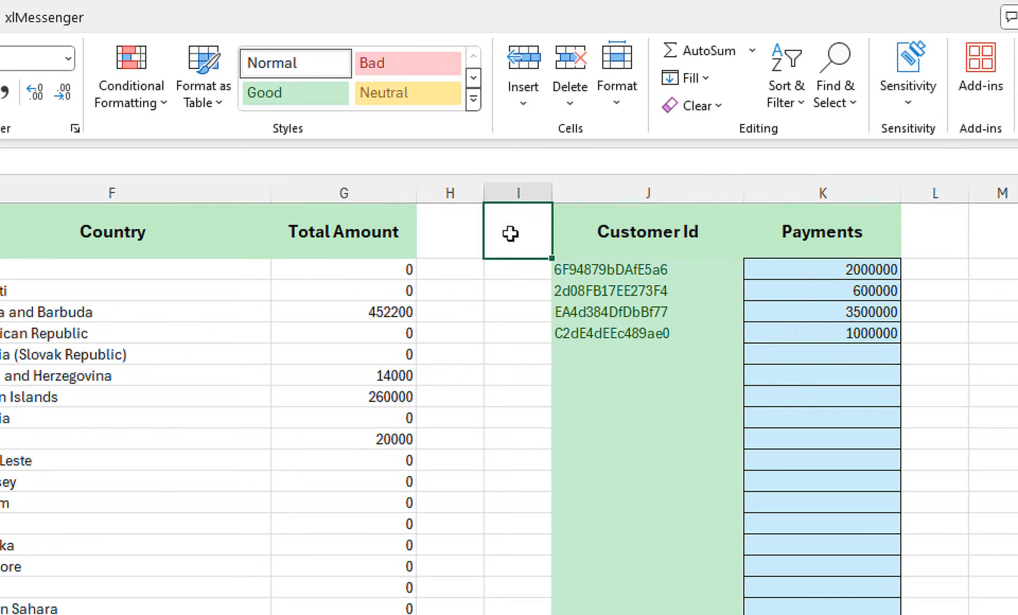
text(FDate)
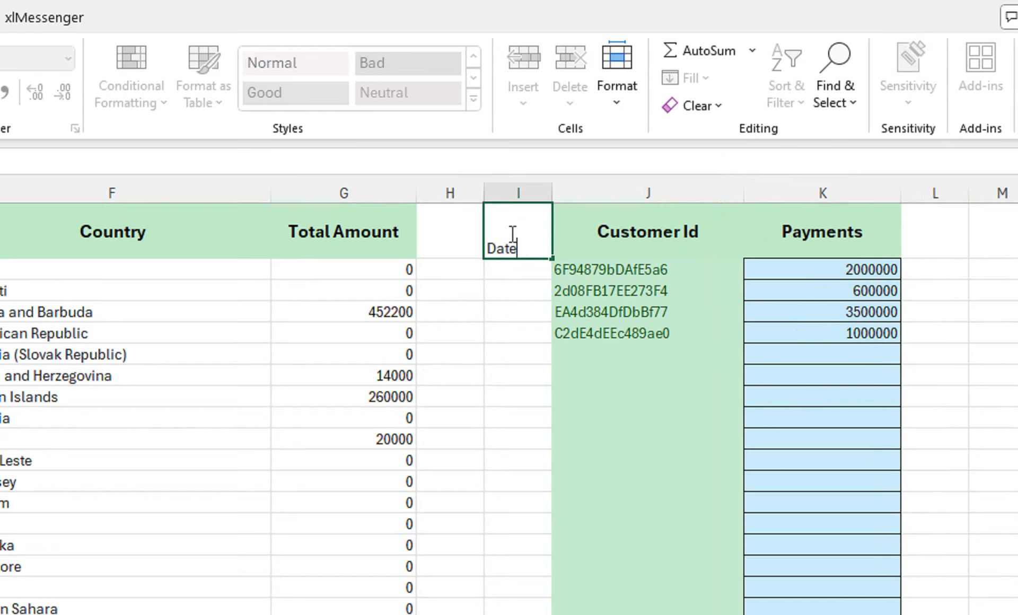
key(Return)
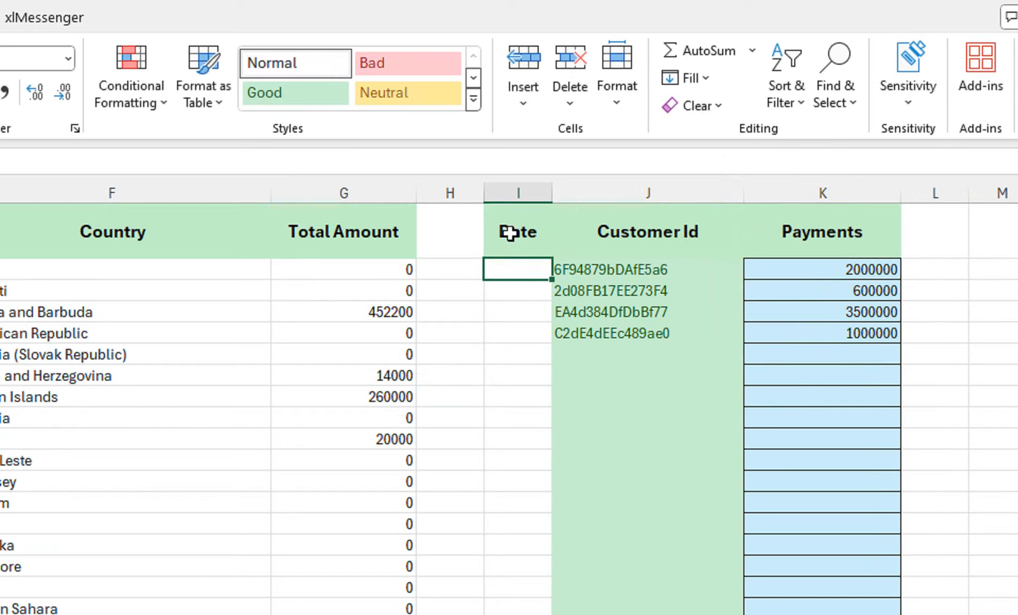
Apply the Good cell style to the Date column cells from I2 down to row 68
drag(512, 276, 499, 540)
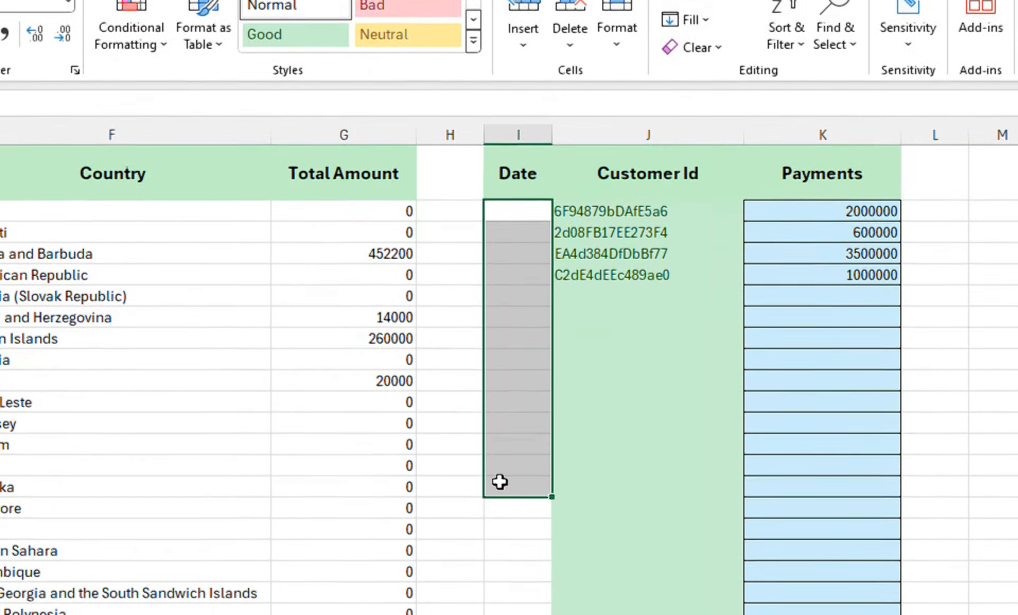
drag(500, 481, 522, 614)
drag(684, 591, 693, 515)
scroll(766, 218, up, 10)
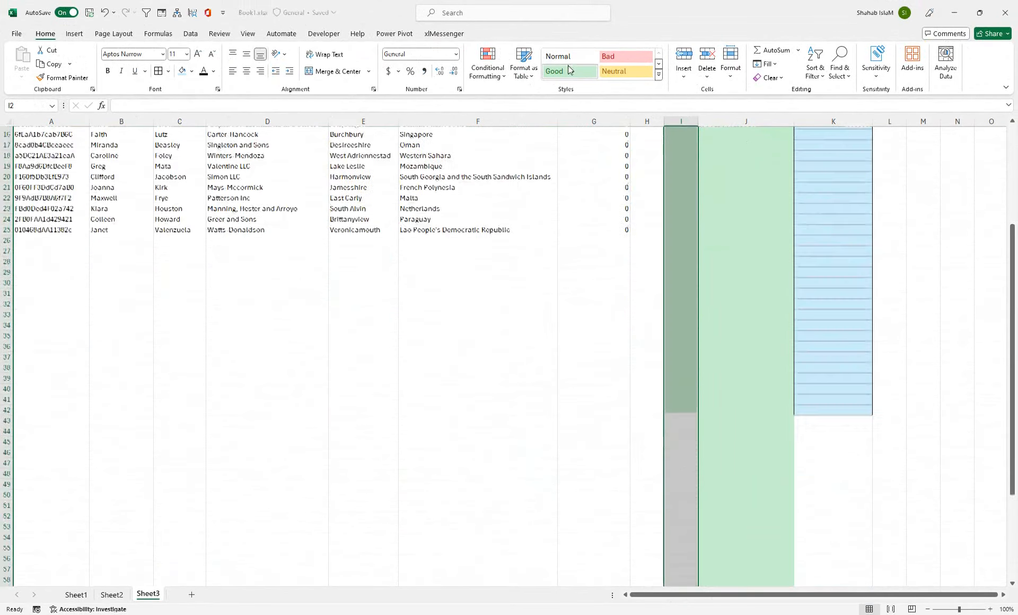
Fill the Payments column cells K2:K68 with light blue
drag(814, 148, 803, 570)
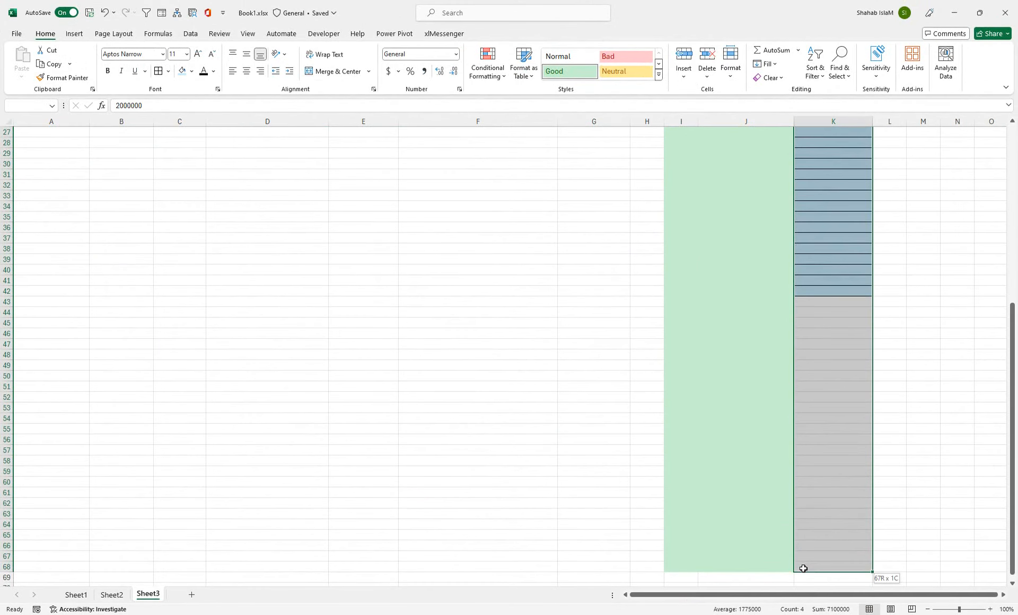
click(182, 70)
scroll(371, 318, up, 9)
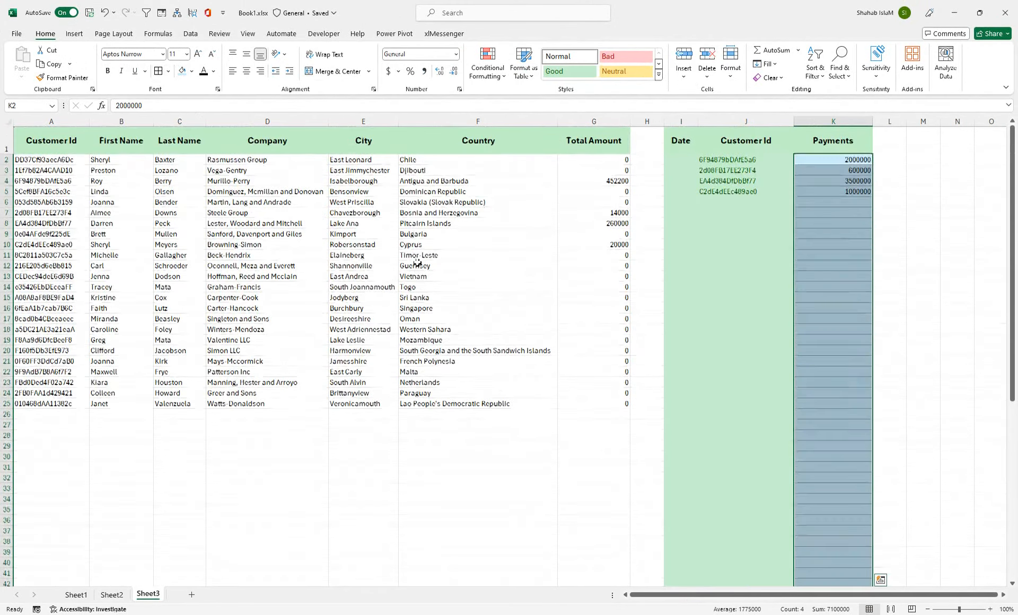
click(192, 221)
Increase the font size of A2:K25 to 12 and autofit the Company column's width
click(42, 158)
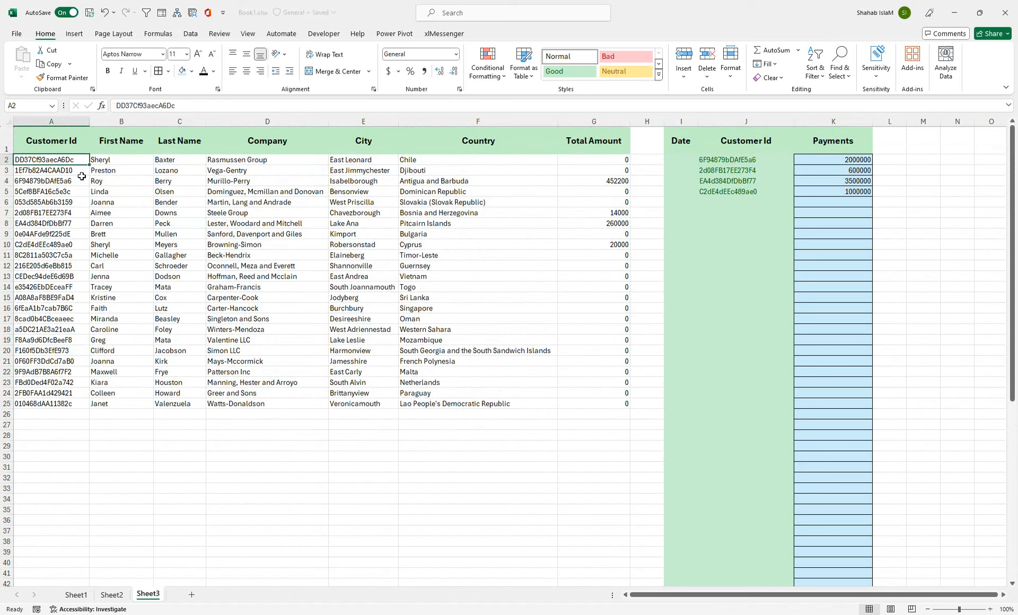
drag(27, 159, 822, 408)
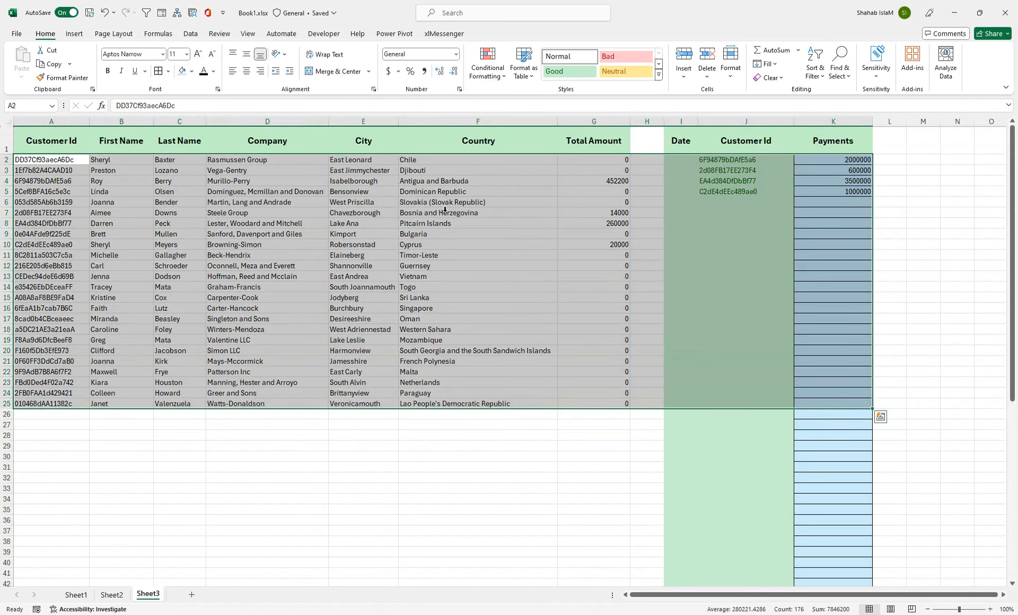
click(198, 54)
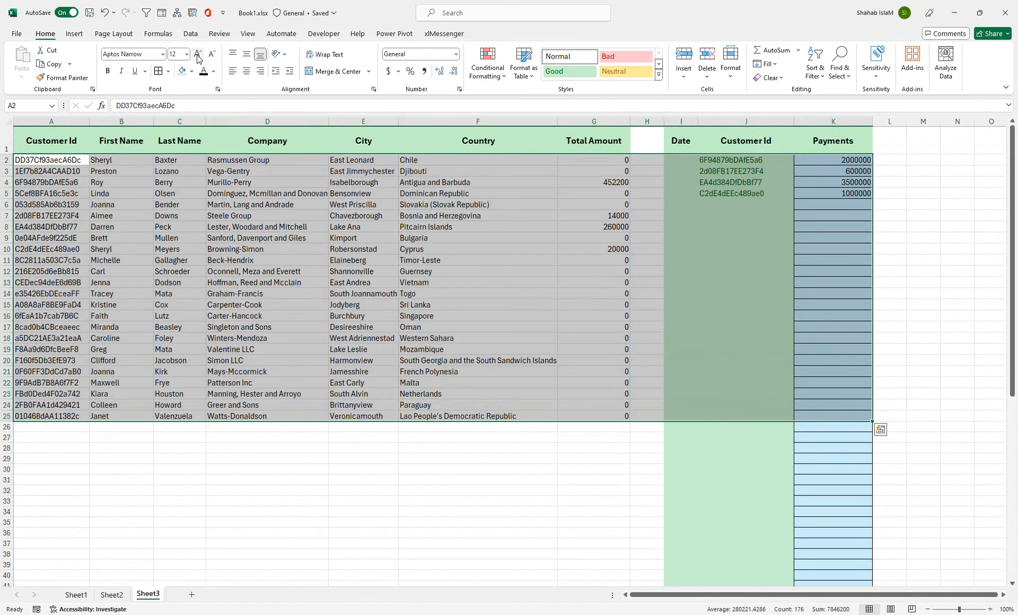
click(320, 345)
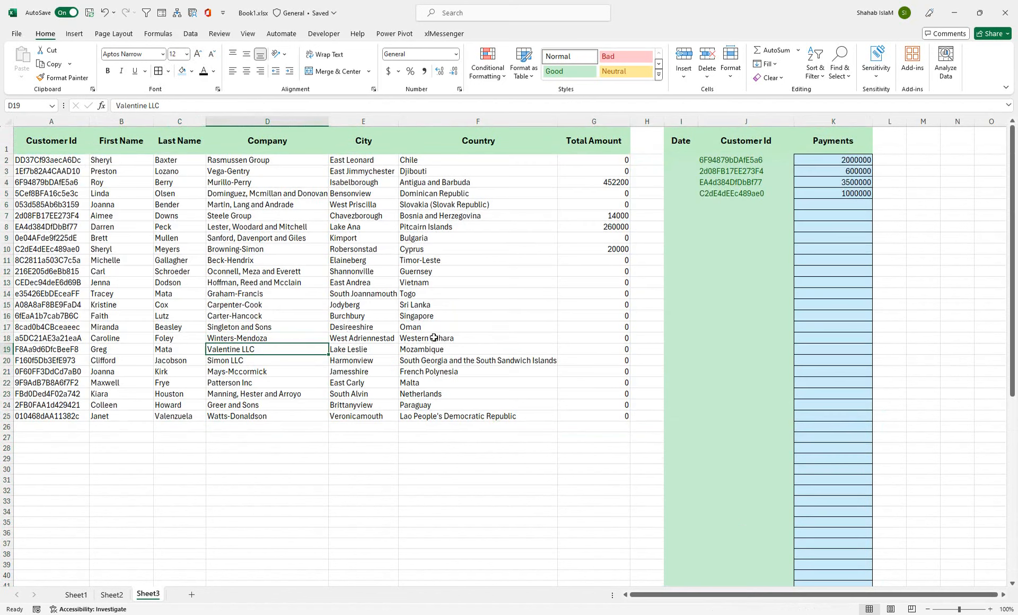
double_click(326, 124)
click(415, 293)
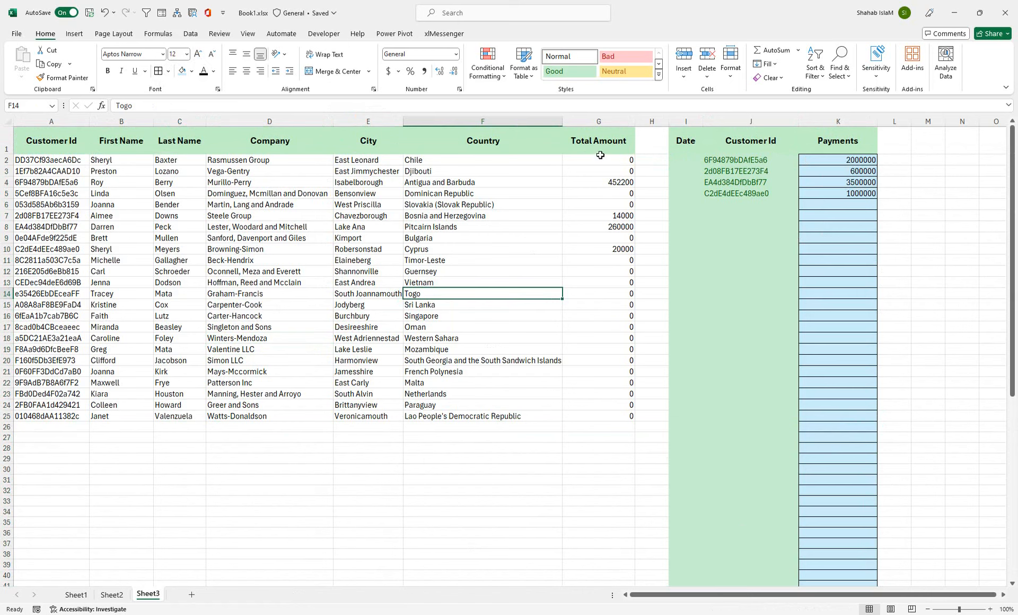
Increase the font size of the sales table headers in A1:E1 on Sheet2 to 14
click(77, 595)
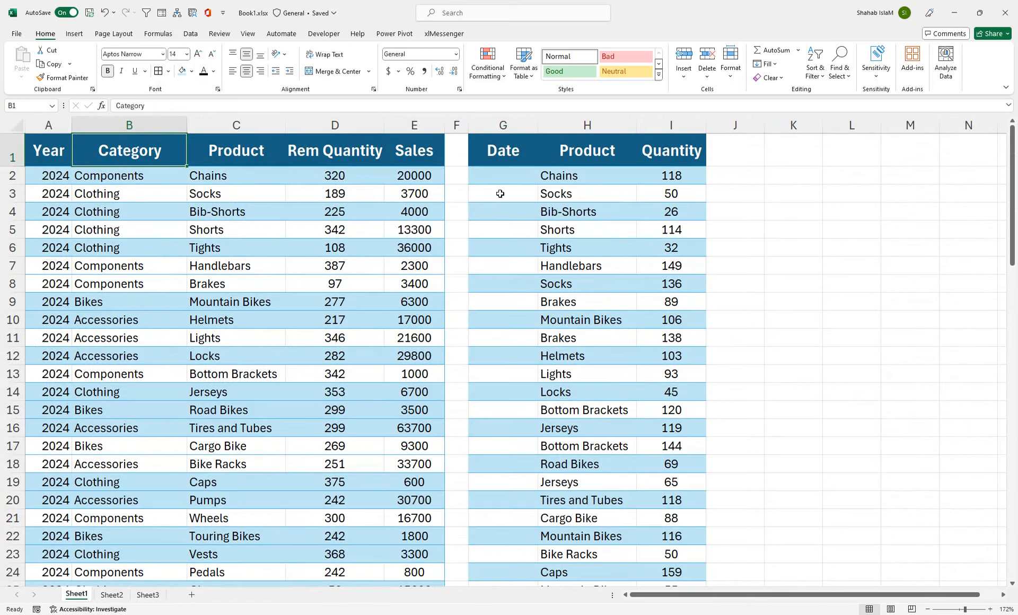
click(112, 595)
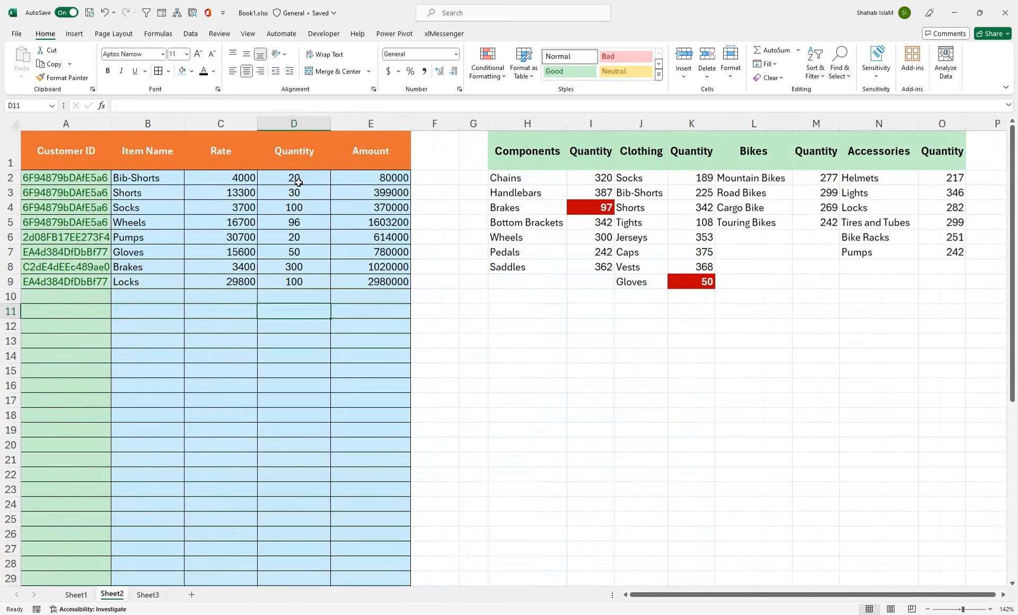
drag(380, 150, 59, 150)
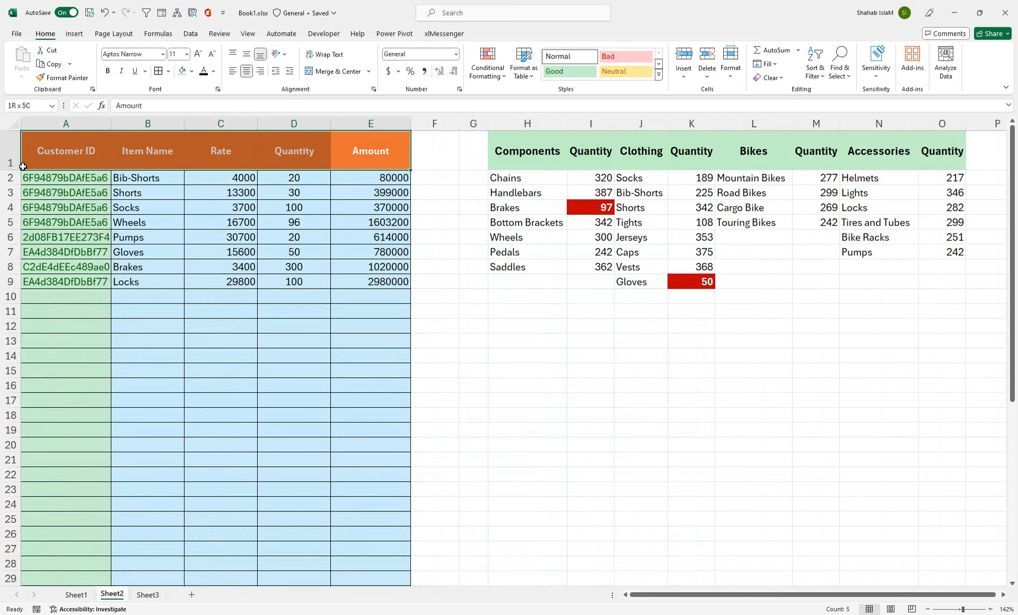
click(198, 54)
click(198, 53)
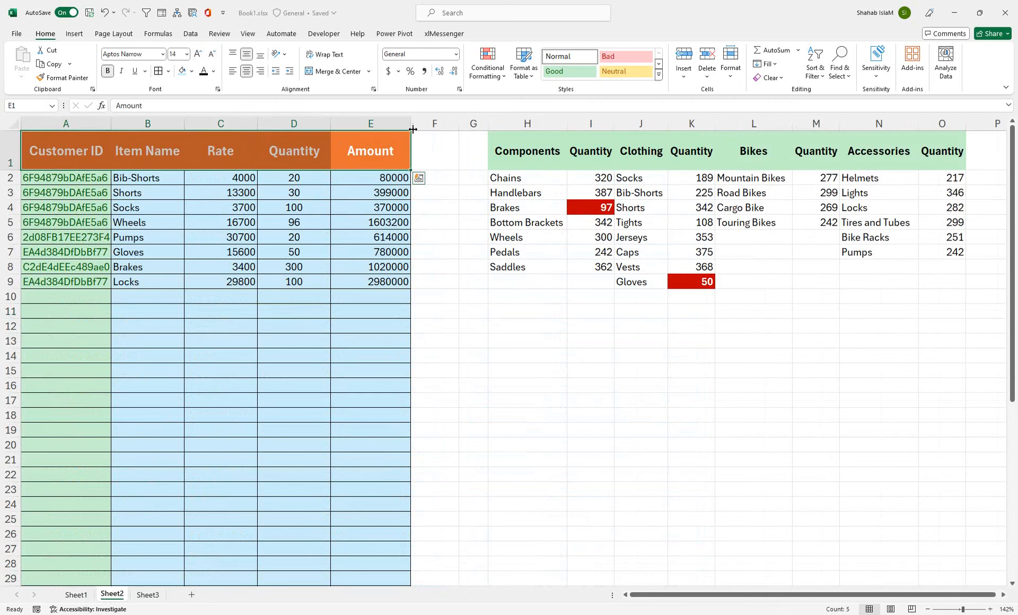
Widen the Customer ID column A of the Sheet2 sales table slightly
drag(412, 126, 412, 126)
drag(111, 126, 121, 126)
click(217, 361)
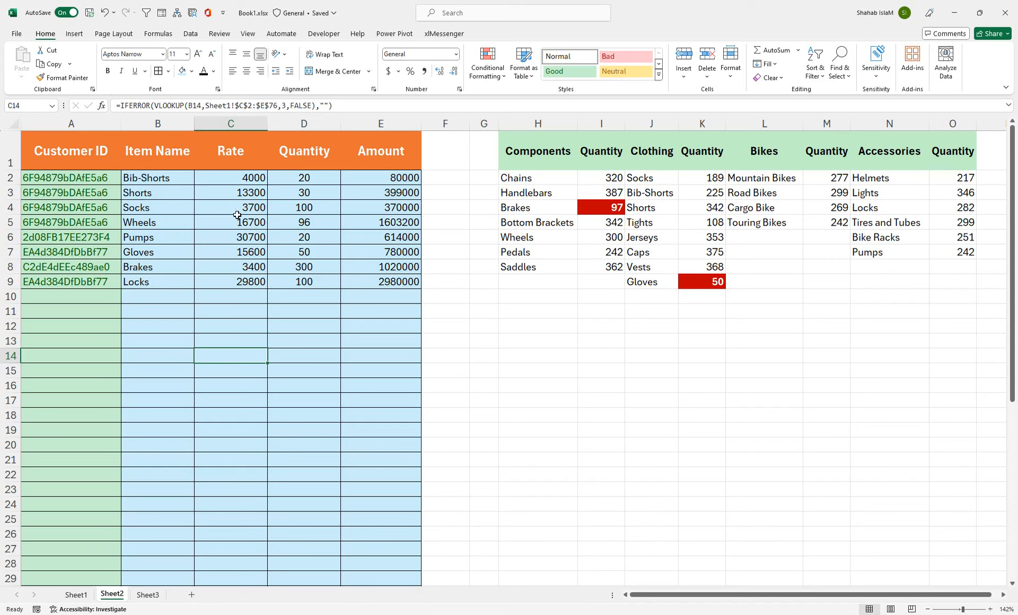
click(147, 595)
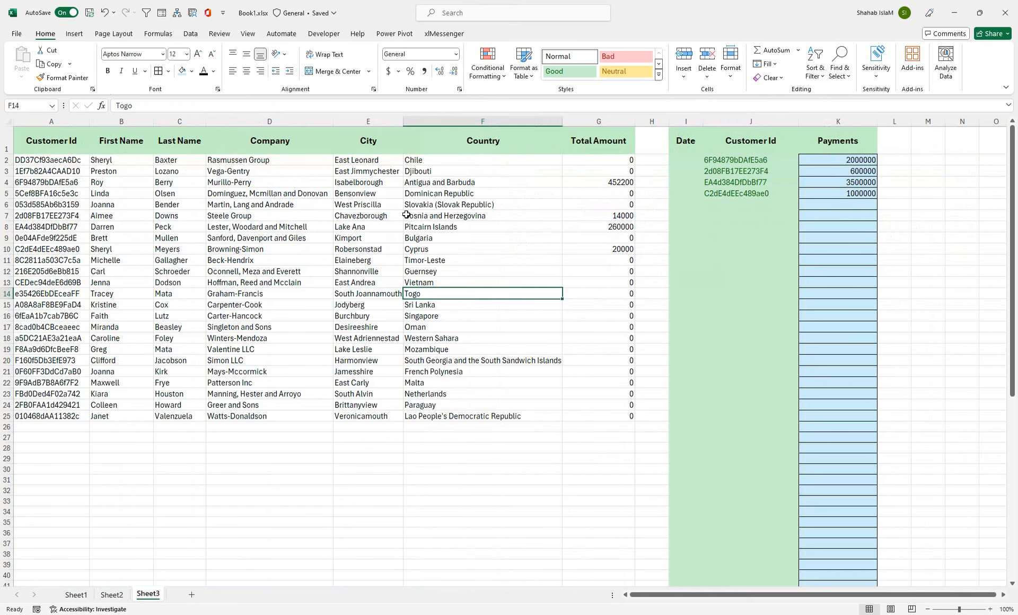
click(112, 595)
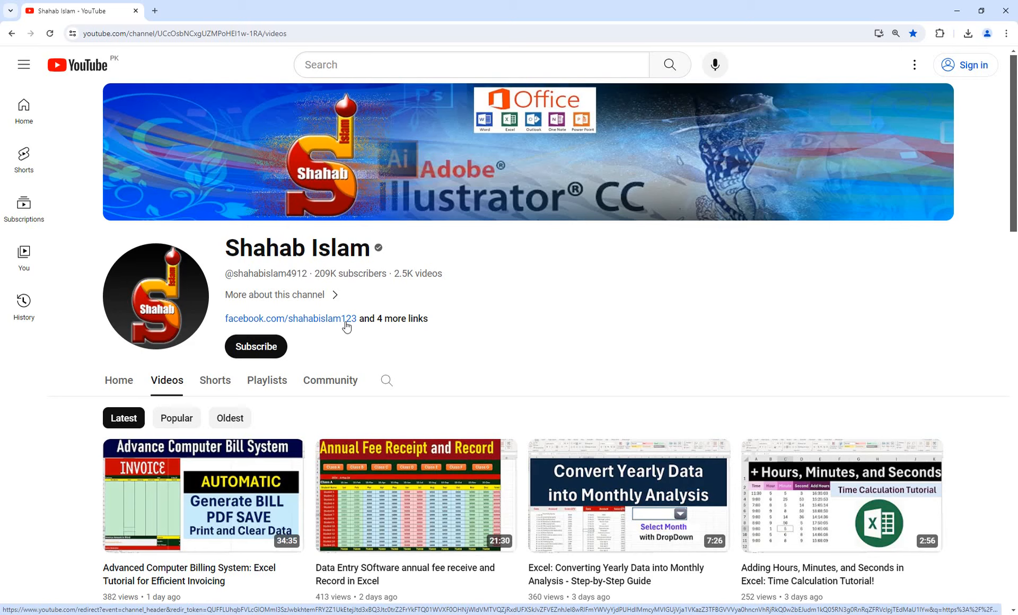
mouse_move(151, 502)
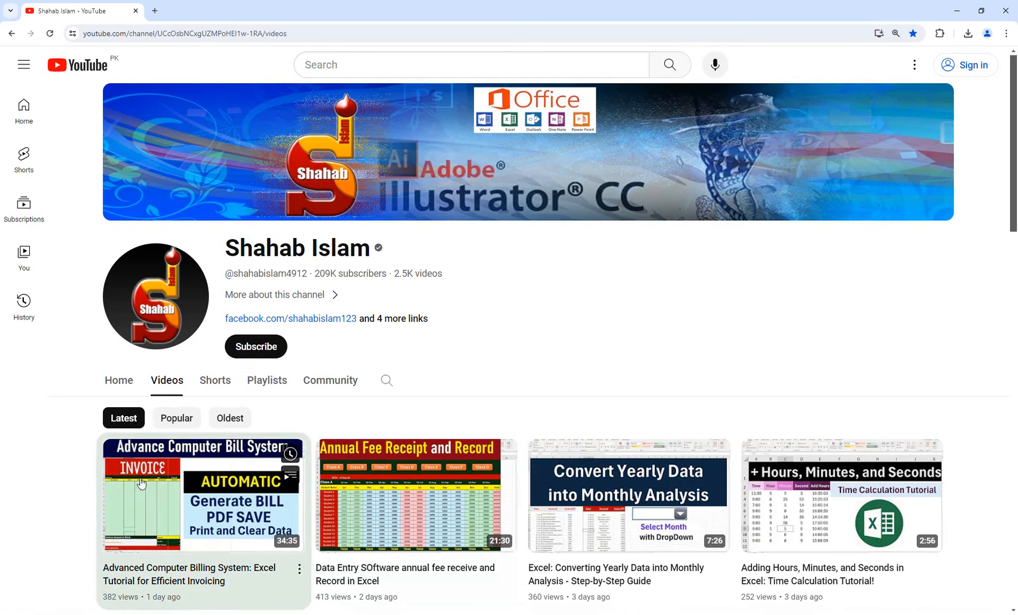